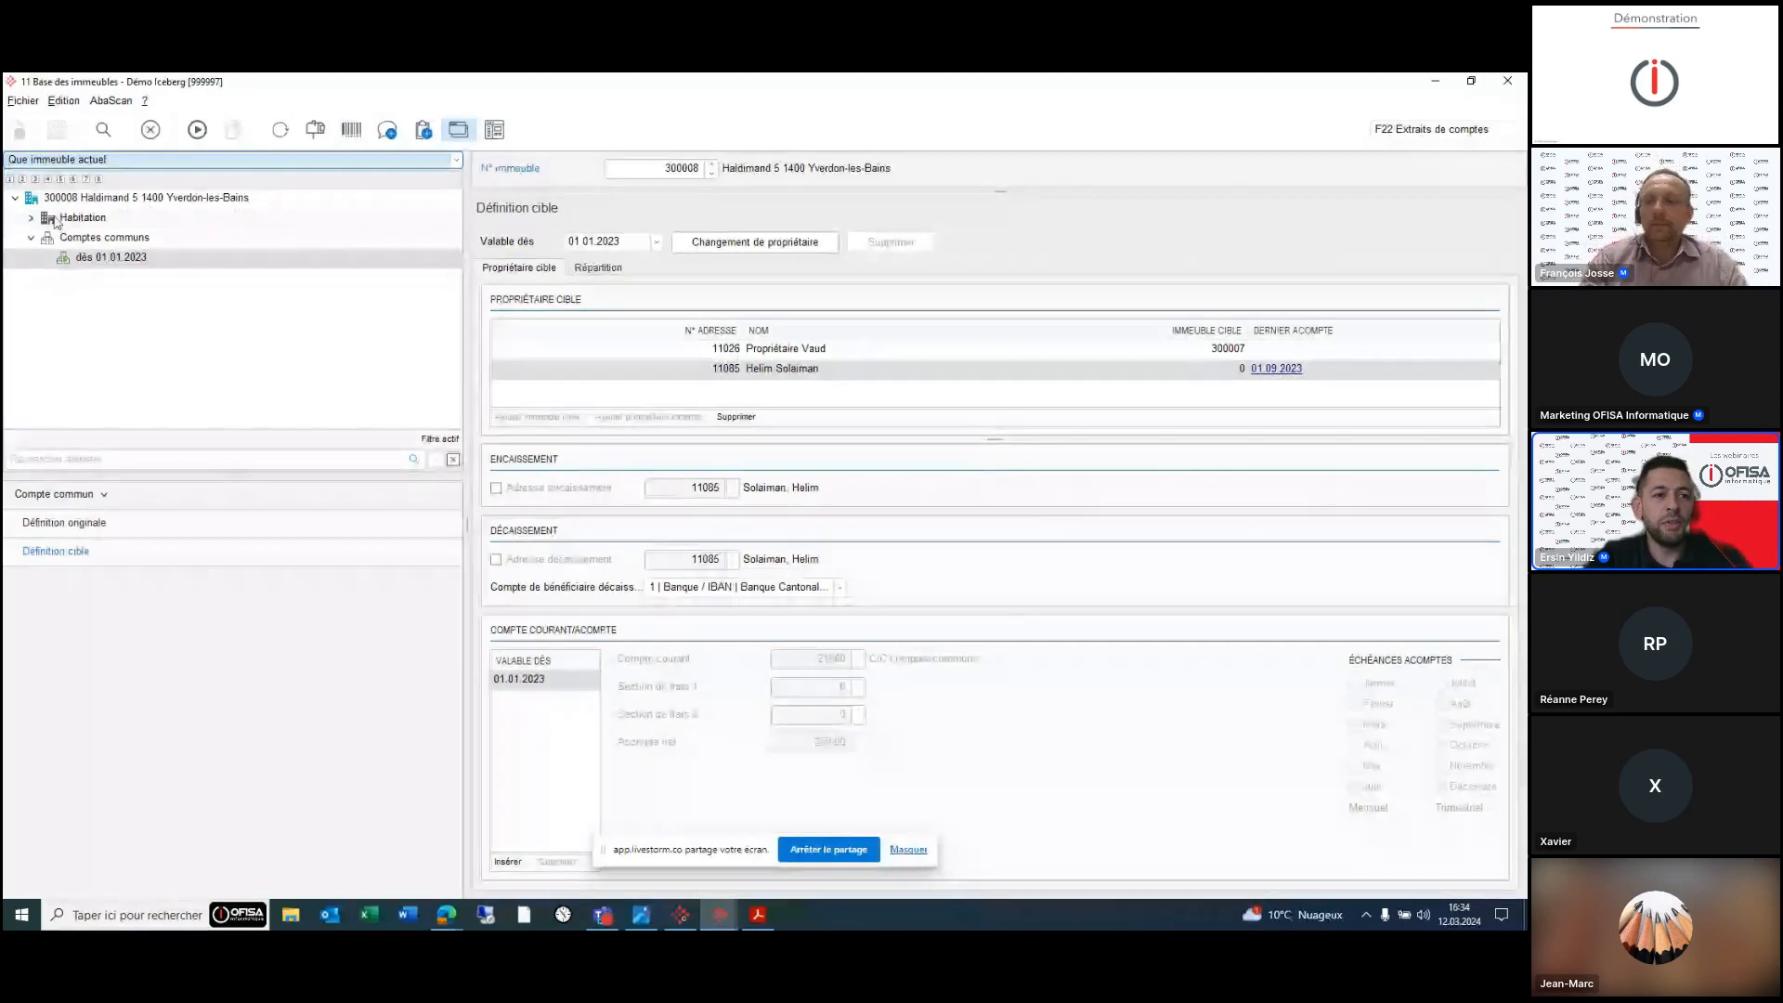
{"action": "left_click", "coordinate": [31, 239]}
{"action": "left_click", "coordinate": [16, 198]}
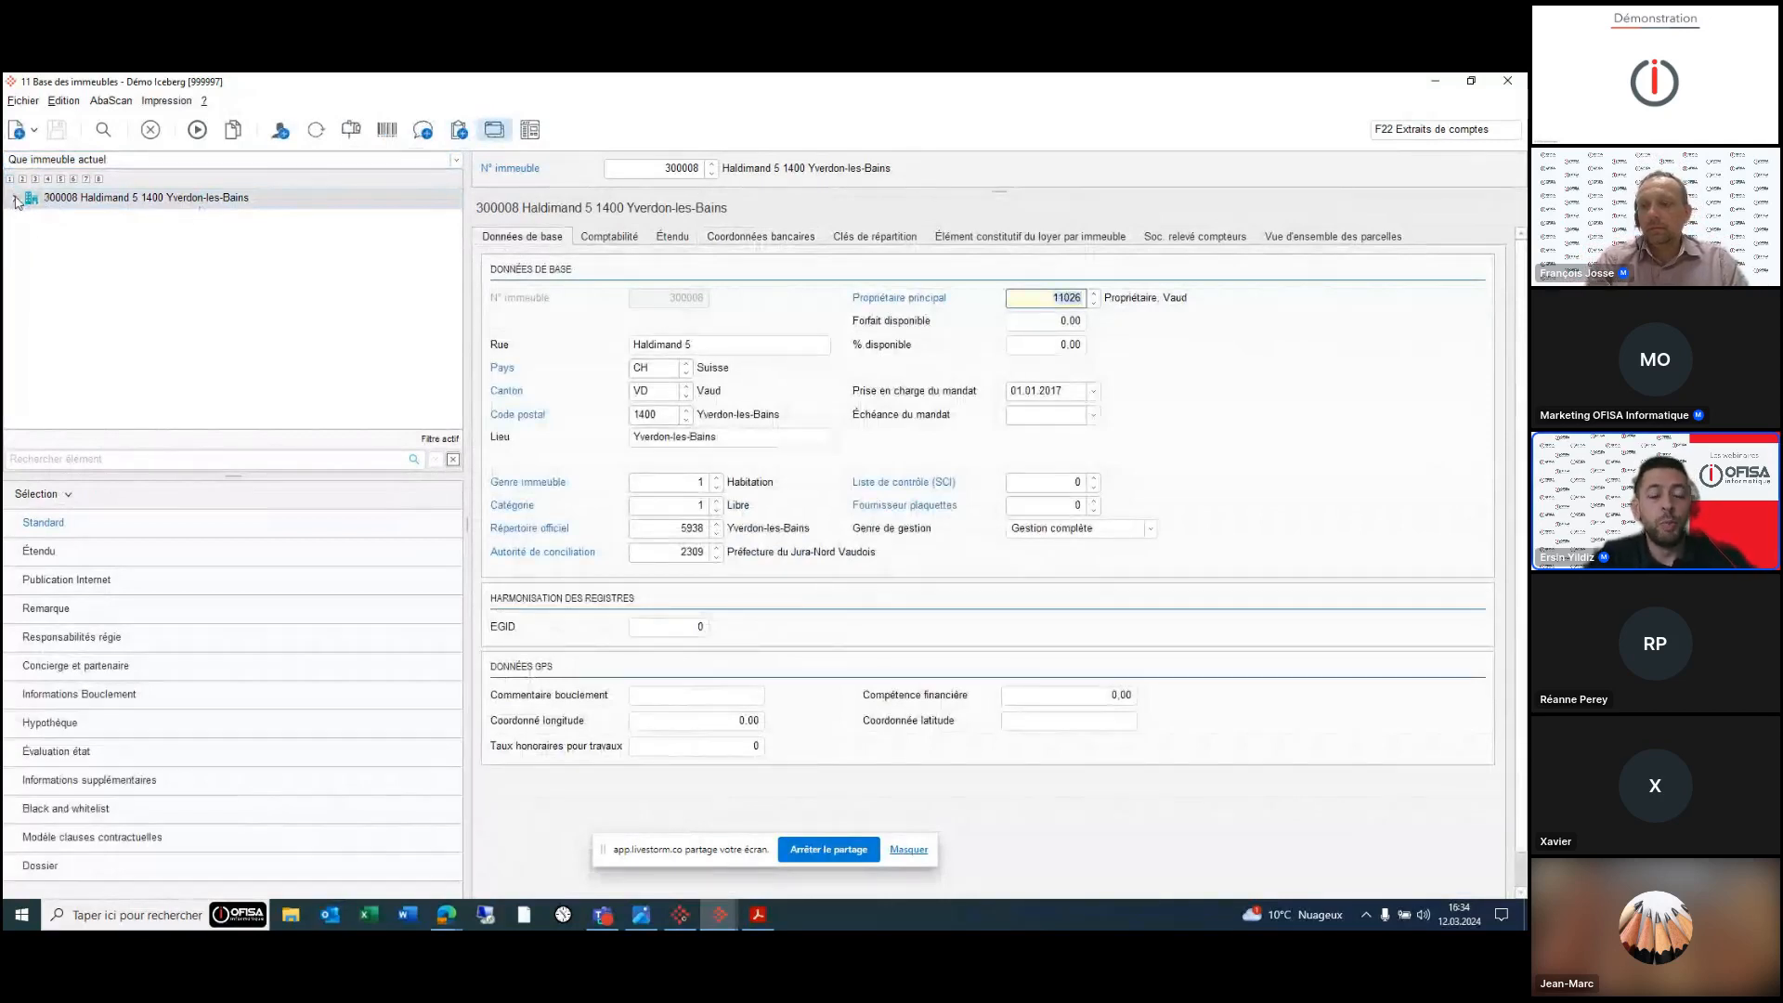
- Expand building 300008's tree and bring up the Schéma comptes communs.png parking diagram
{"action": "left_click", "coordinate": [17, 199]}
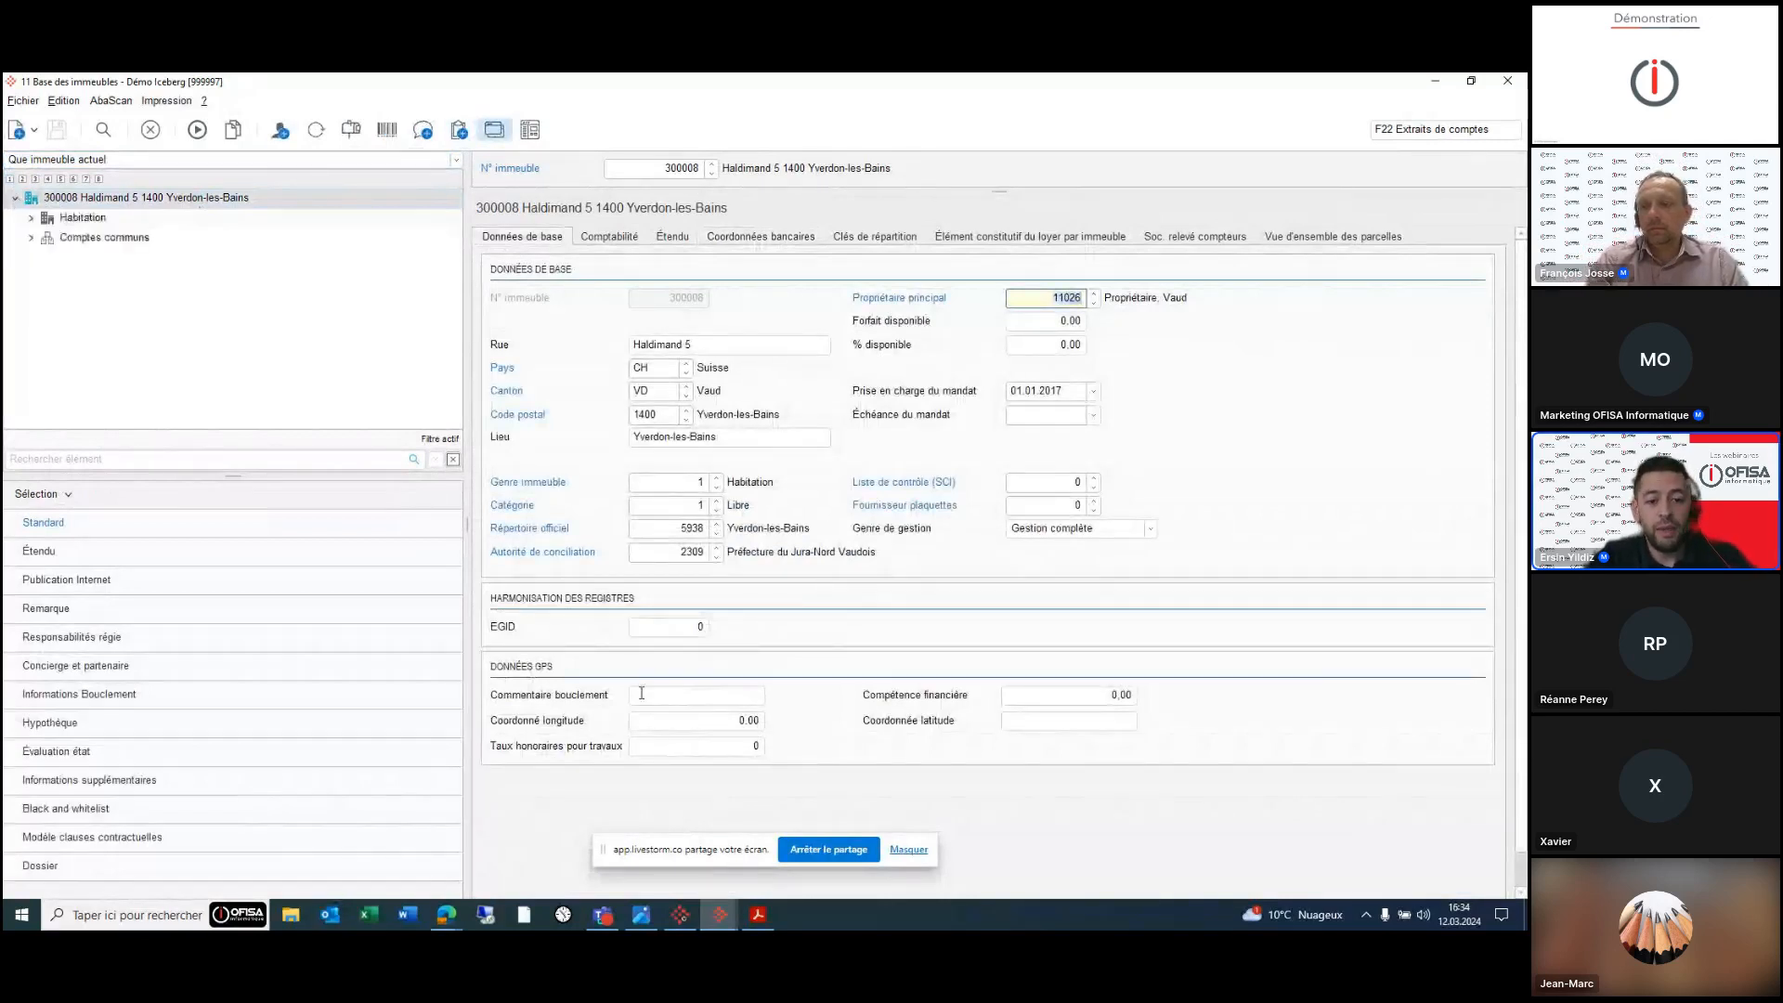
{"action": "left_click", "coordinate": [640, 917]}
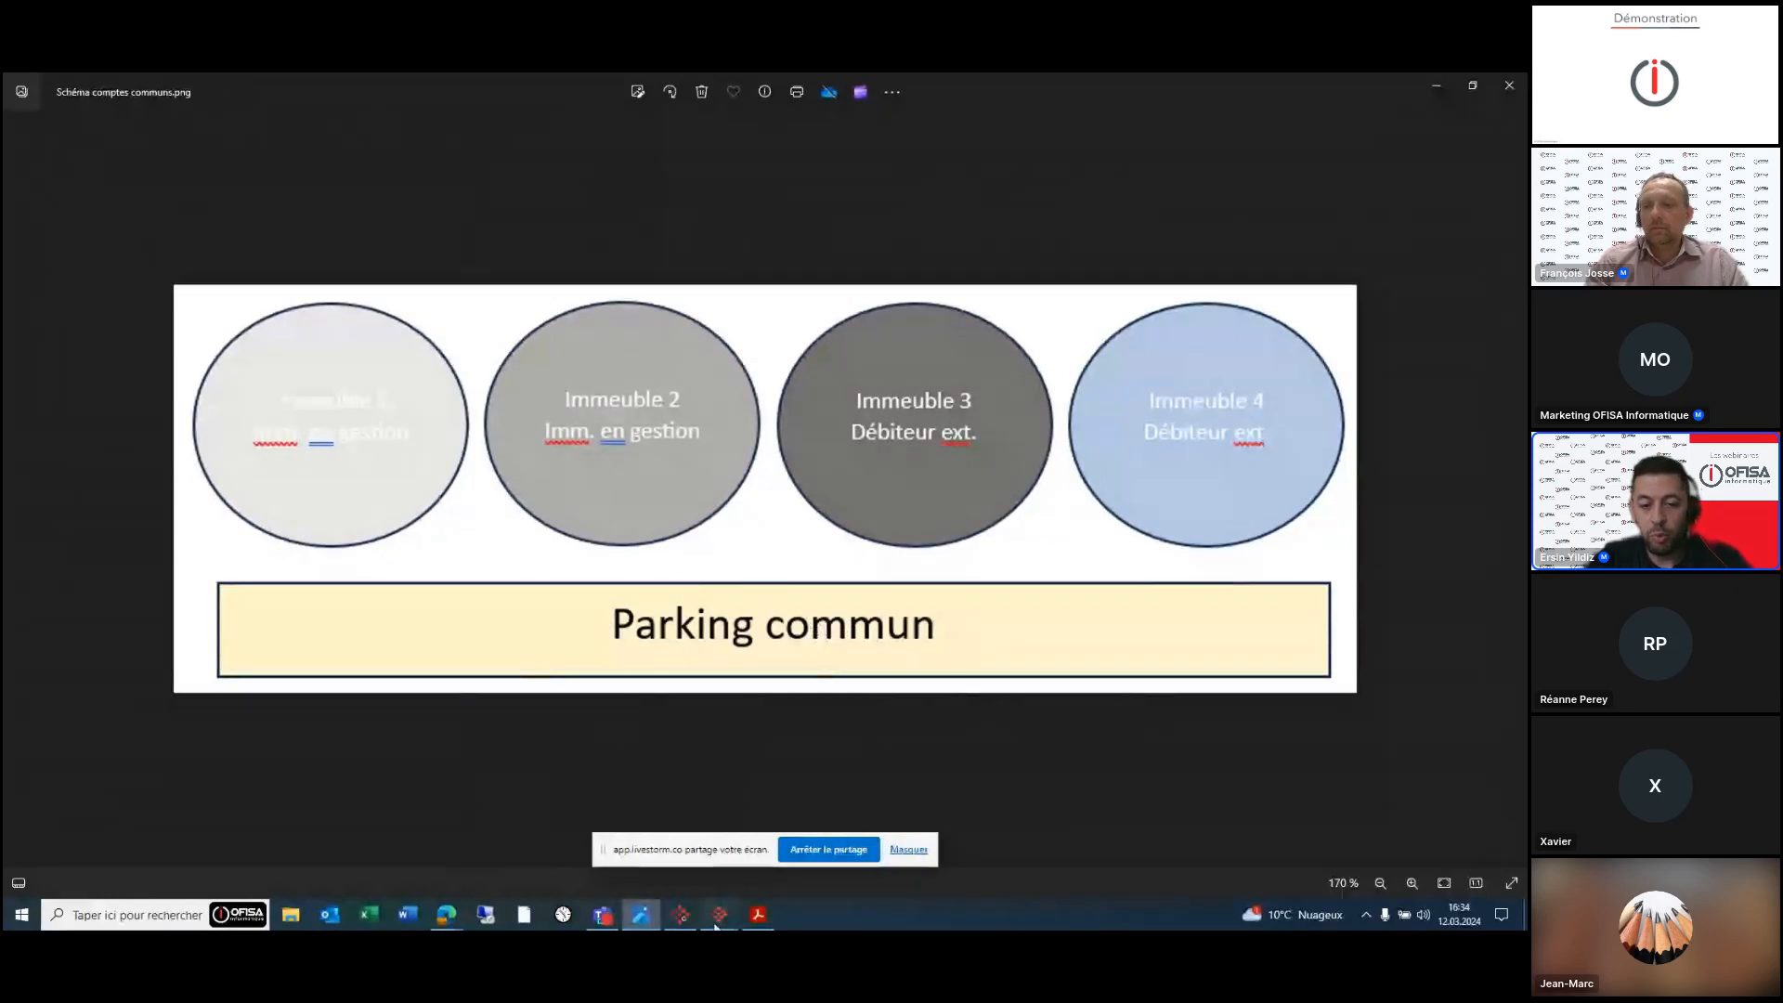
- Bring the '11 Base des immeubles' AbaImmo window back in front of the Photos diagram
{"action": "mouse_move", "coordinate": [716, 926]}
{"action": "left_click", "coordinate": [647, 843]}
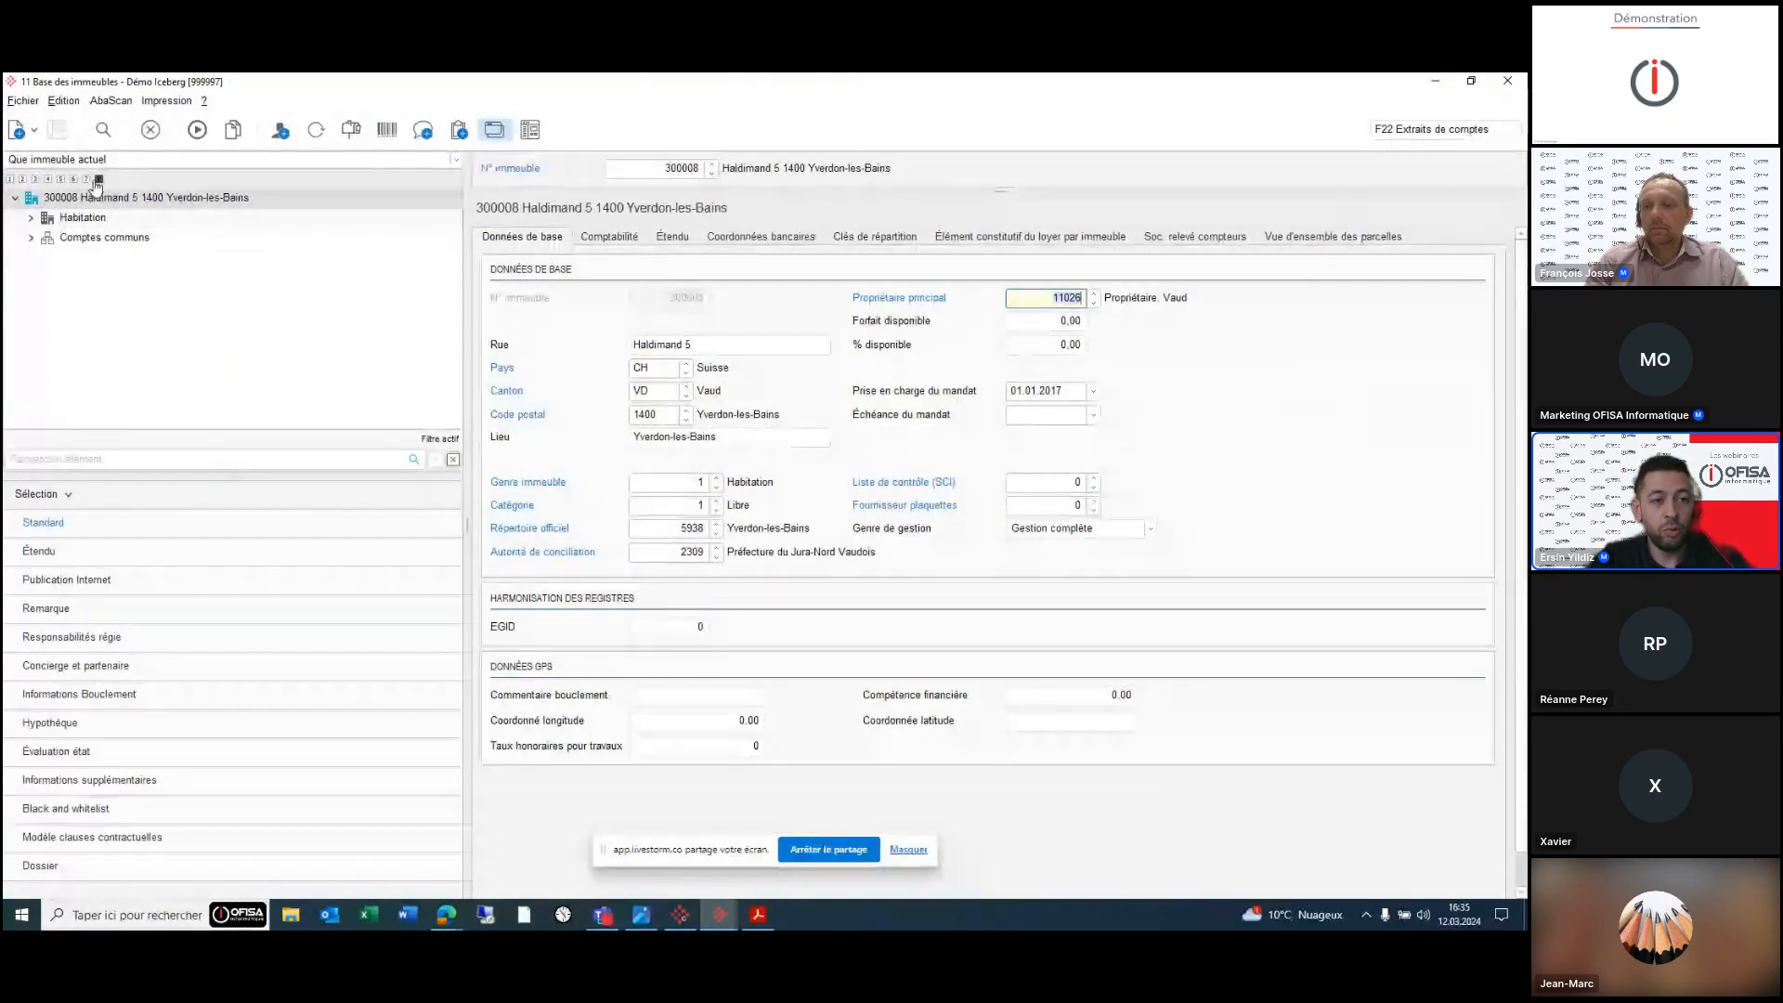
- Expand the tree to level 8, collapse Habitation, and show 300008's Comptabilité page
{"action": "left_click", "coordinate": [98, 179]}
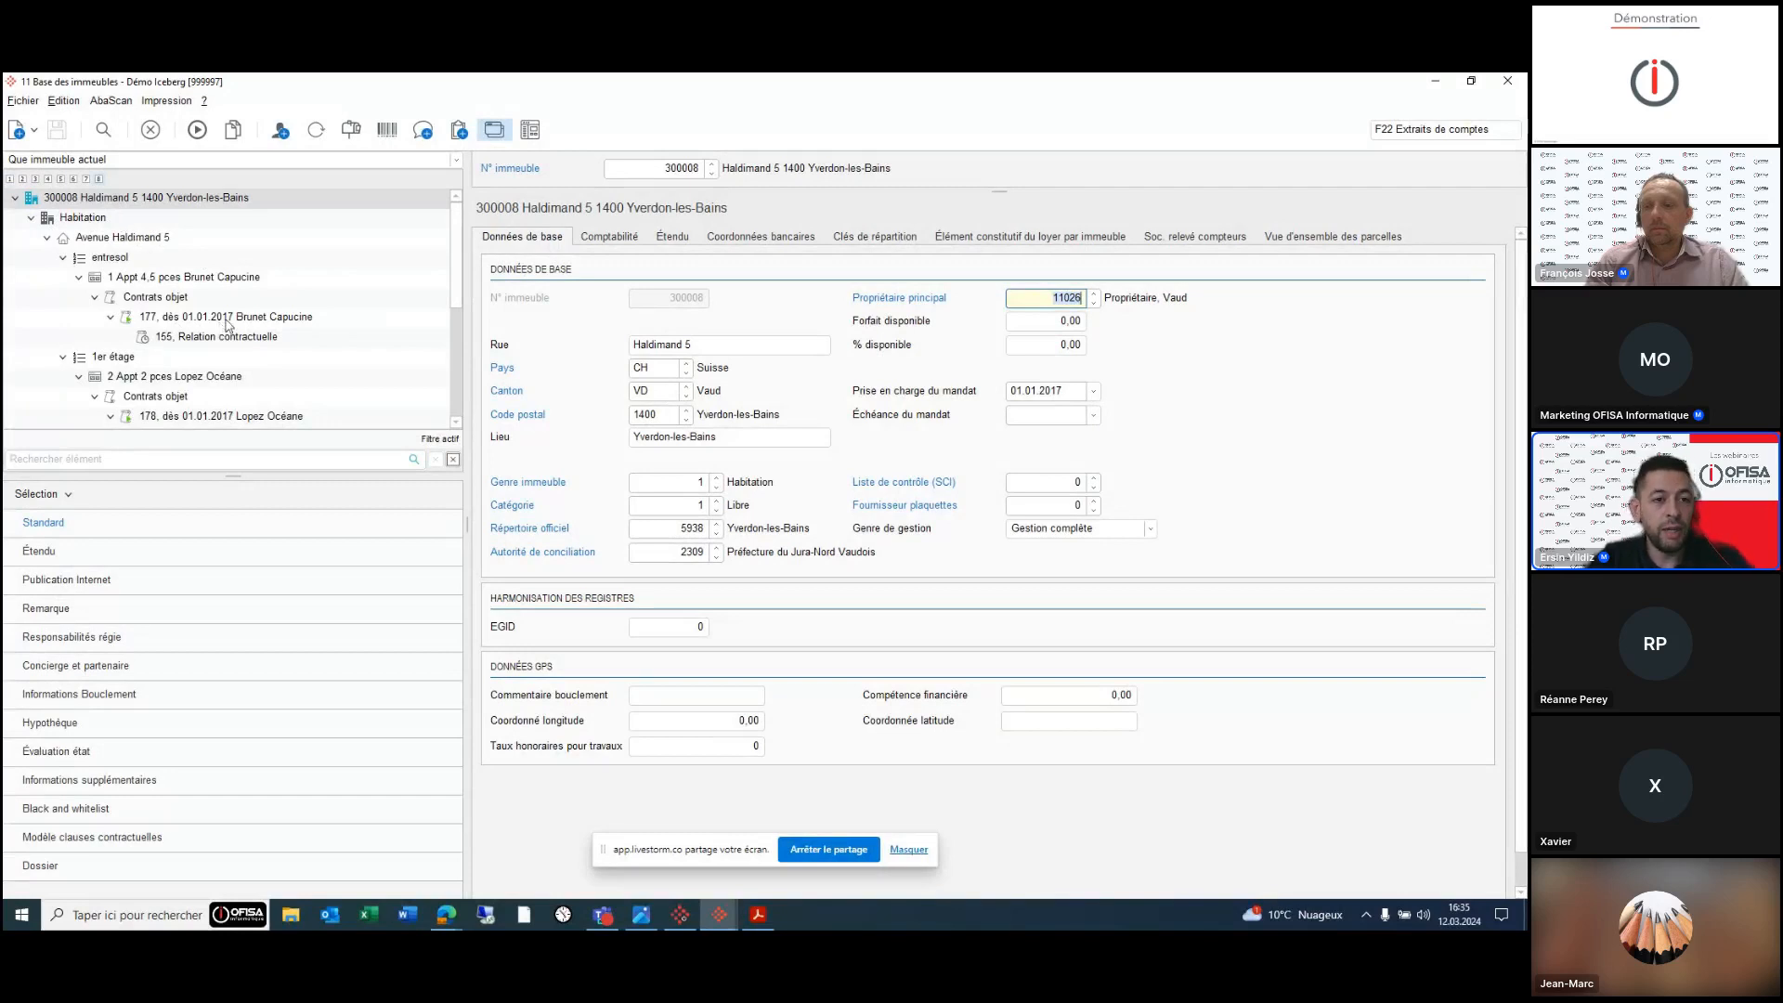
{"action": "left_click", "coordinate": [30, 220]}
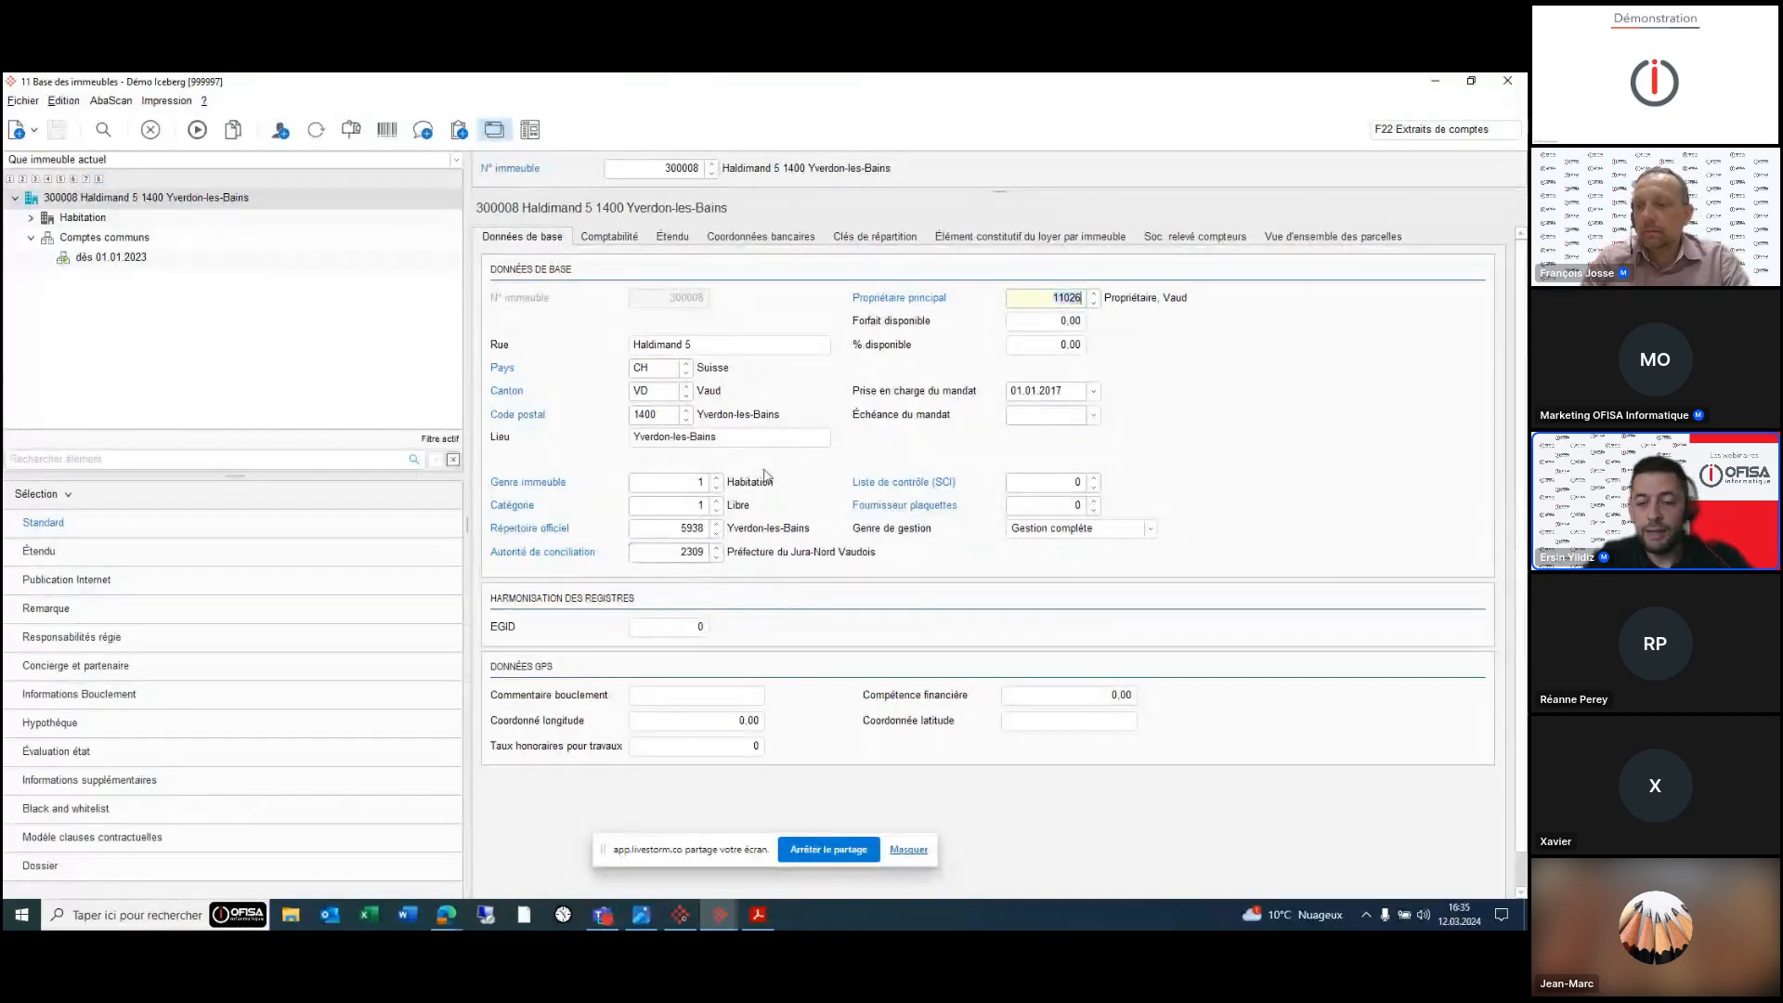
{"action": "left_click", "coordinate": [608, 238]}
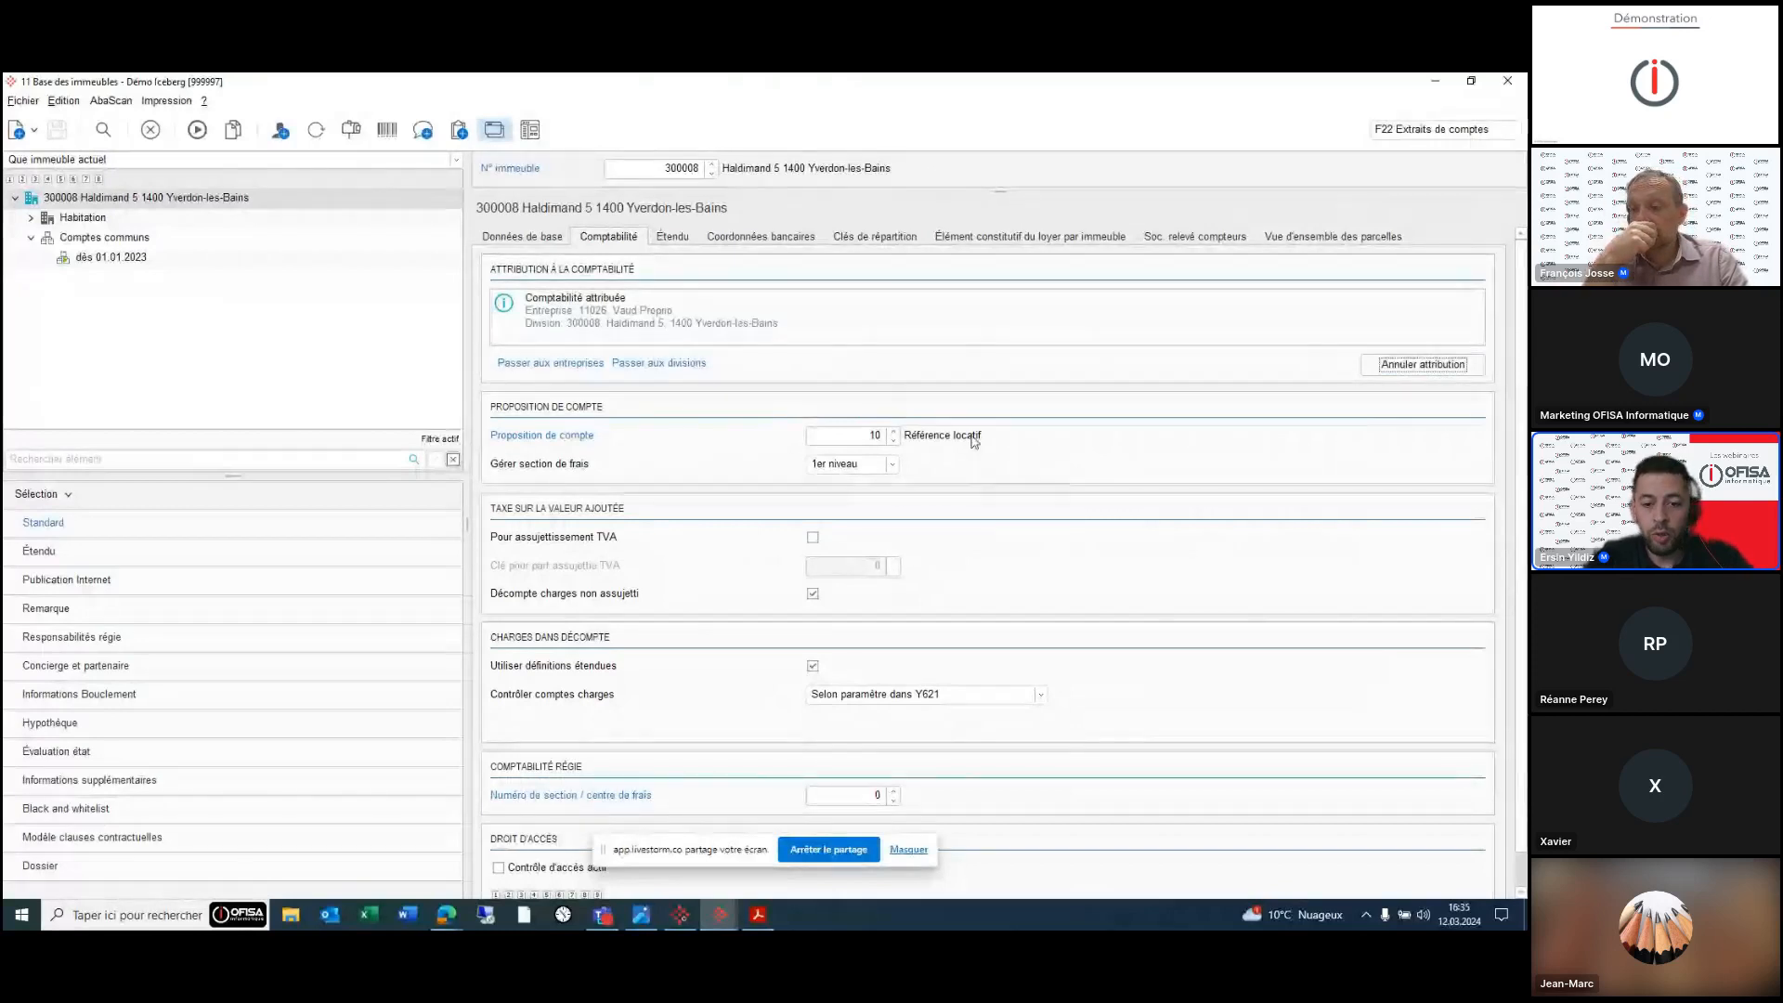
{"action": "left_click", "coordinate": [717, 925]}
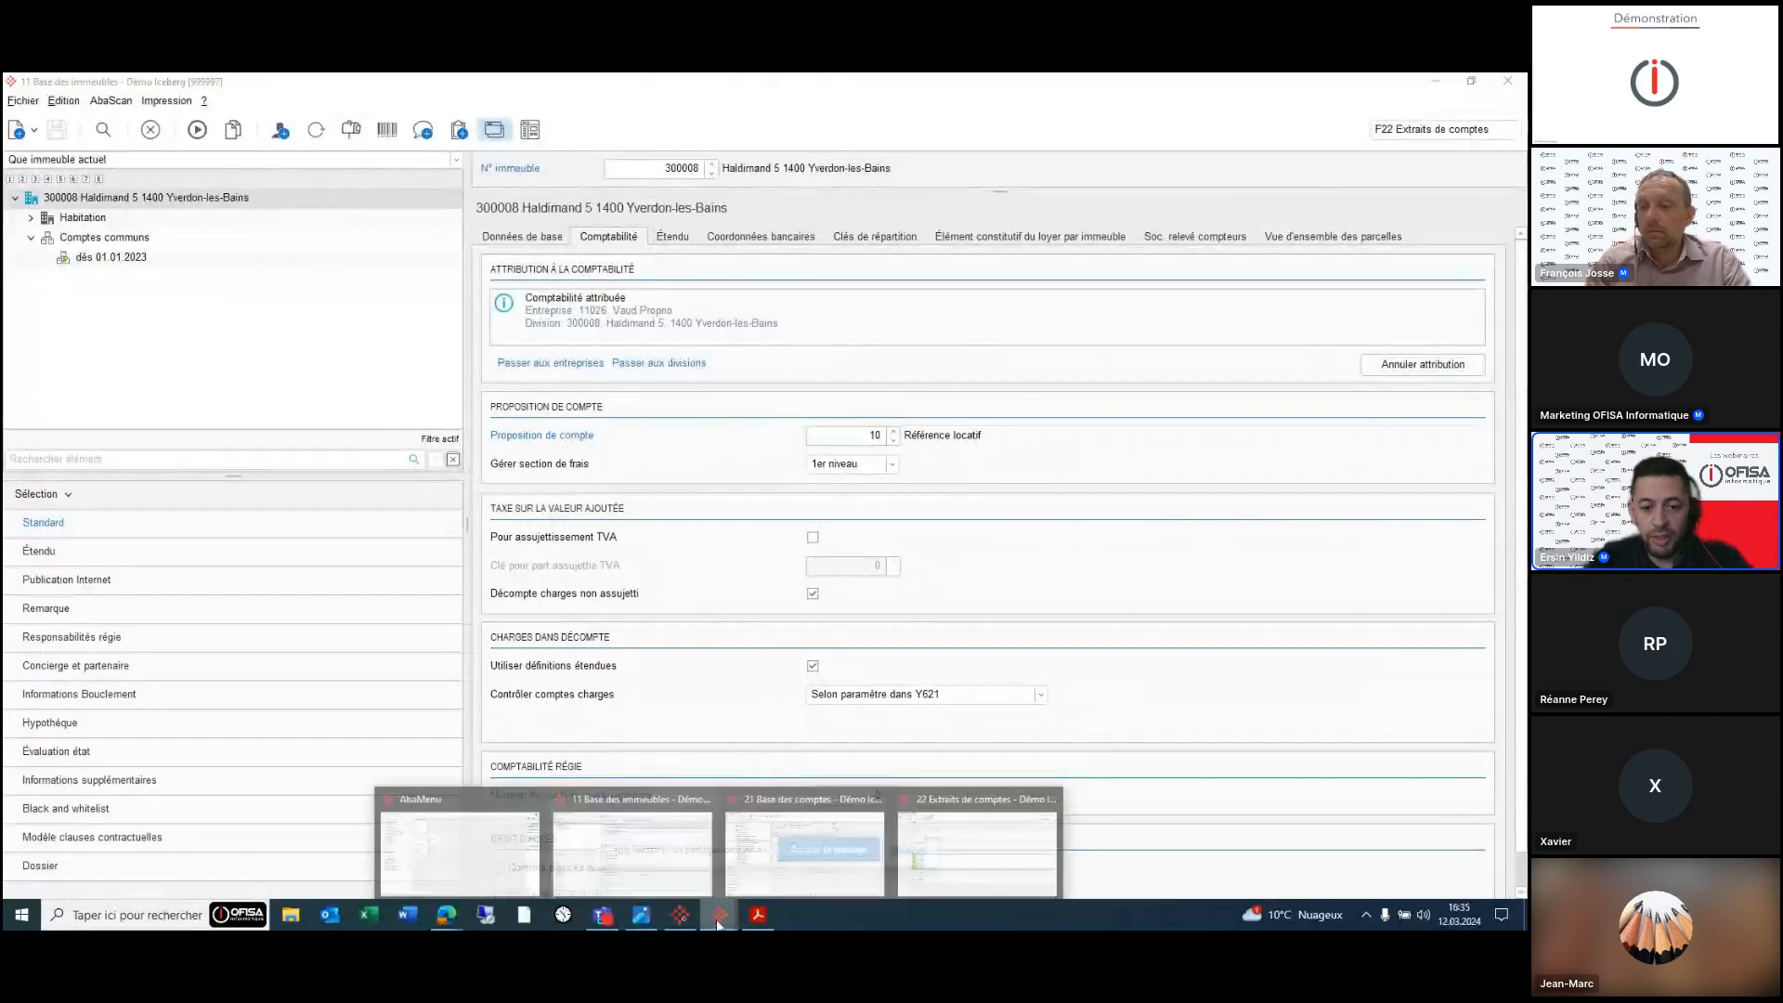
{"action": "left_click", "coordinate": [763, 849]}
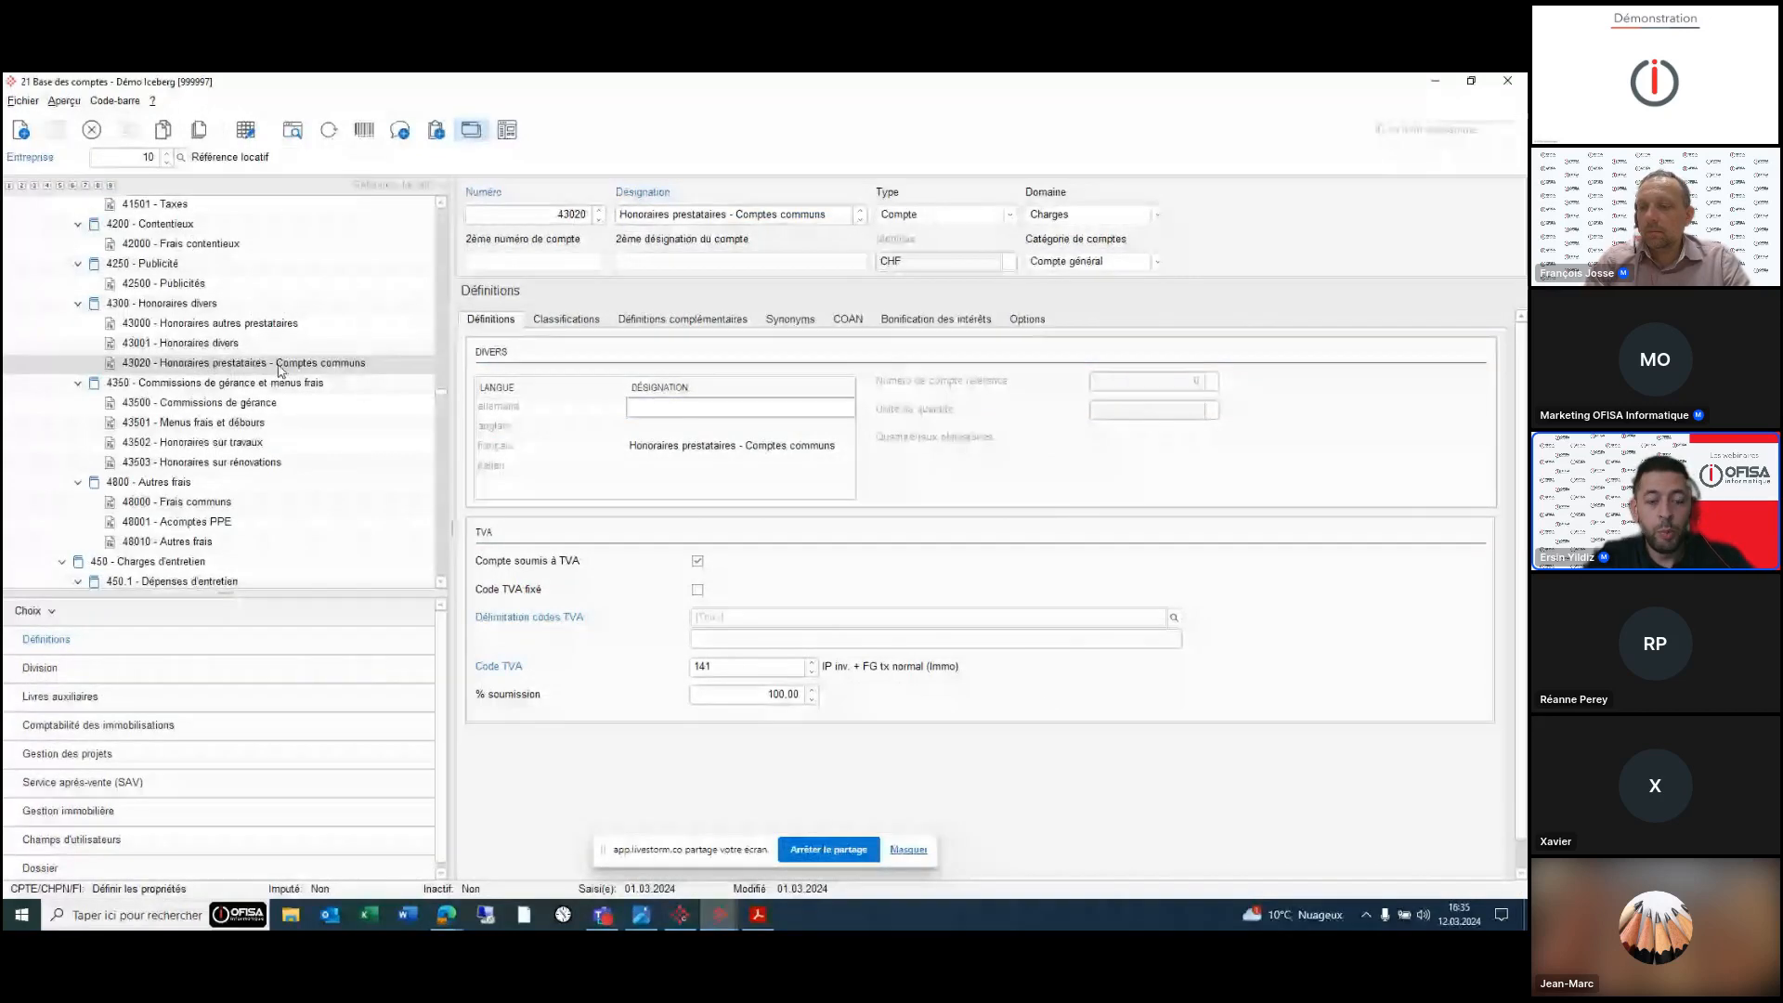
{"action": "left_click", "coordinate": [108, 815]}
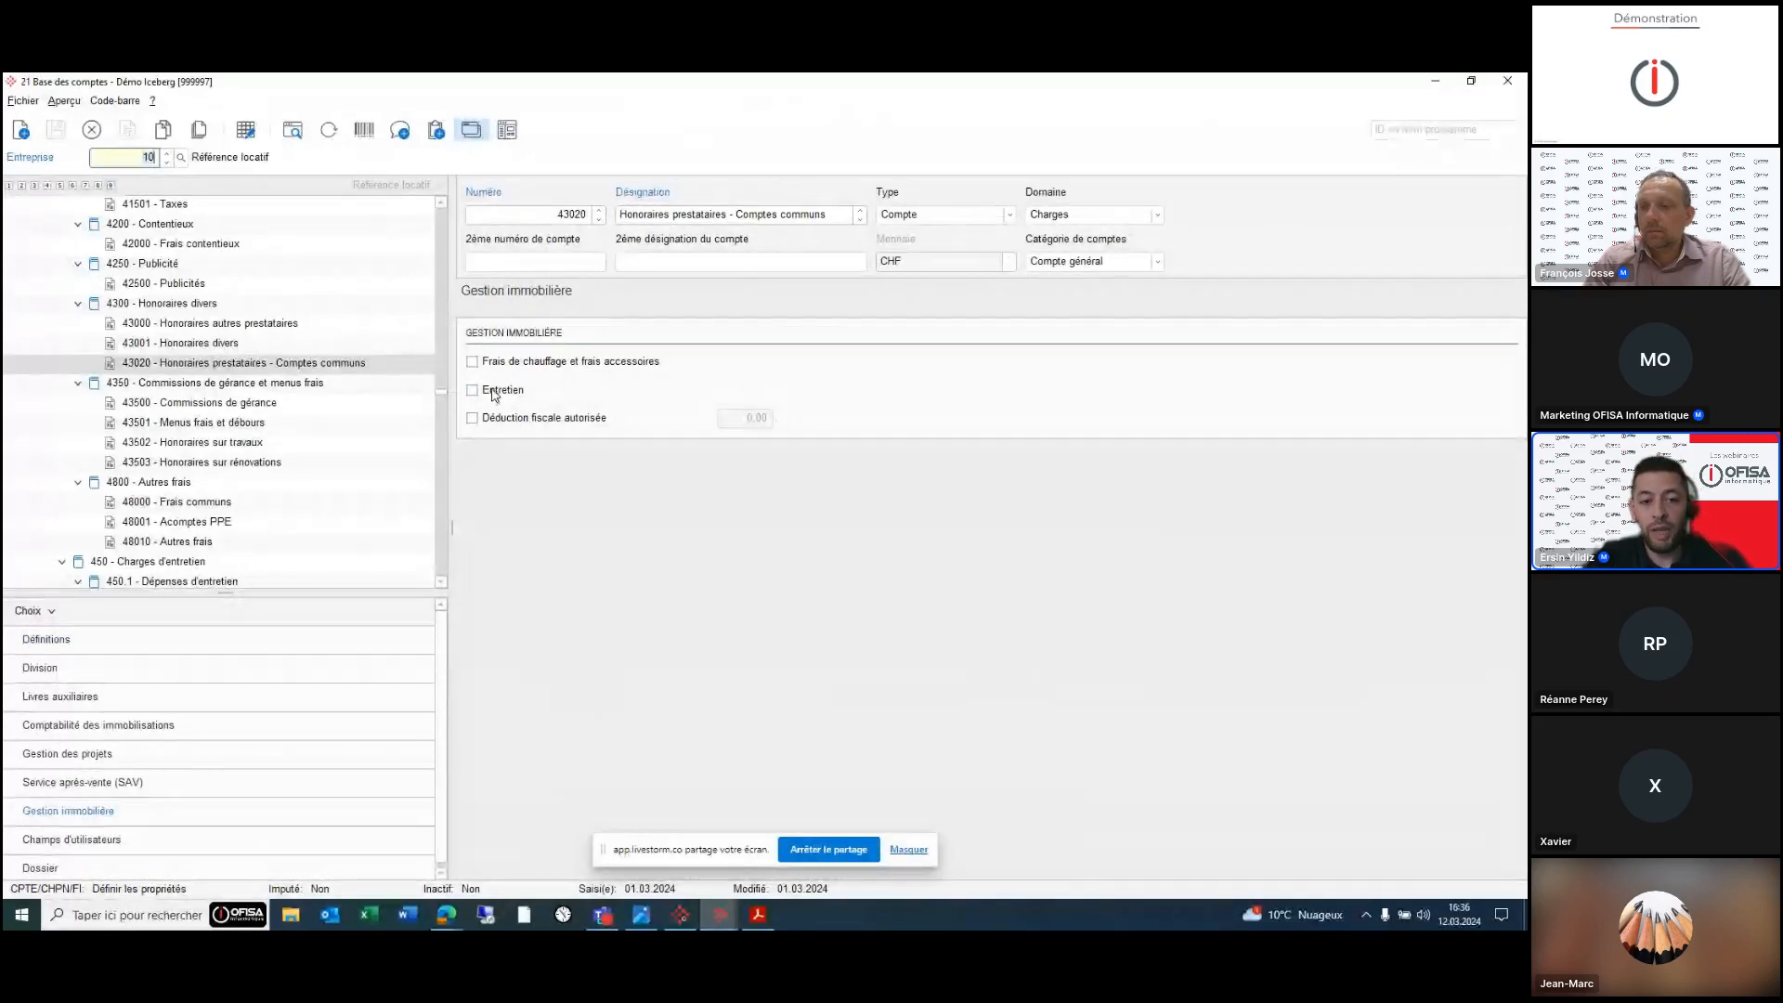
{"action": "left_click", "coordinate": [93, 648]}
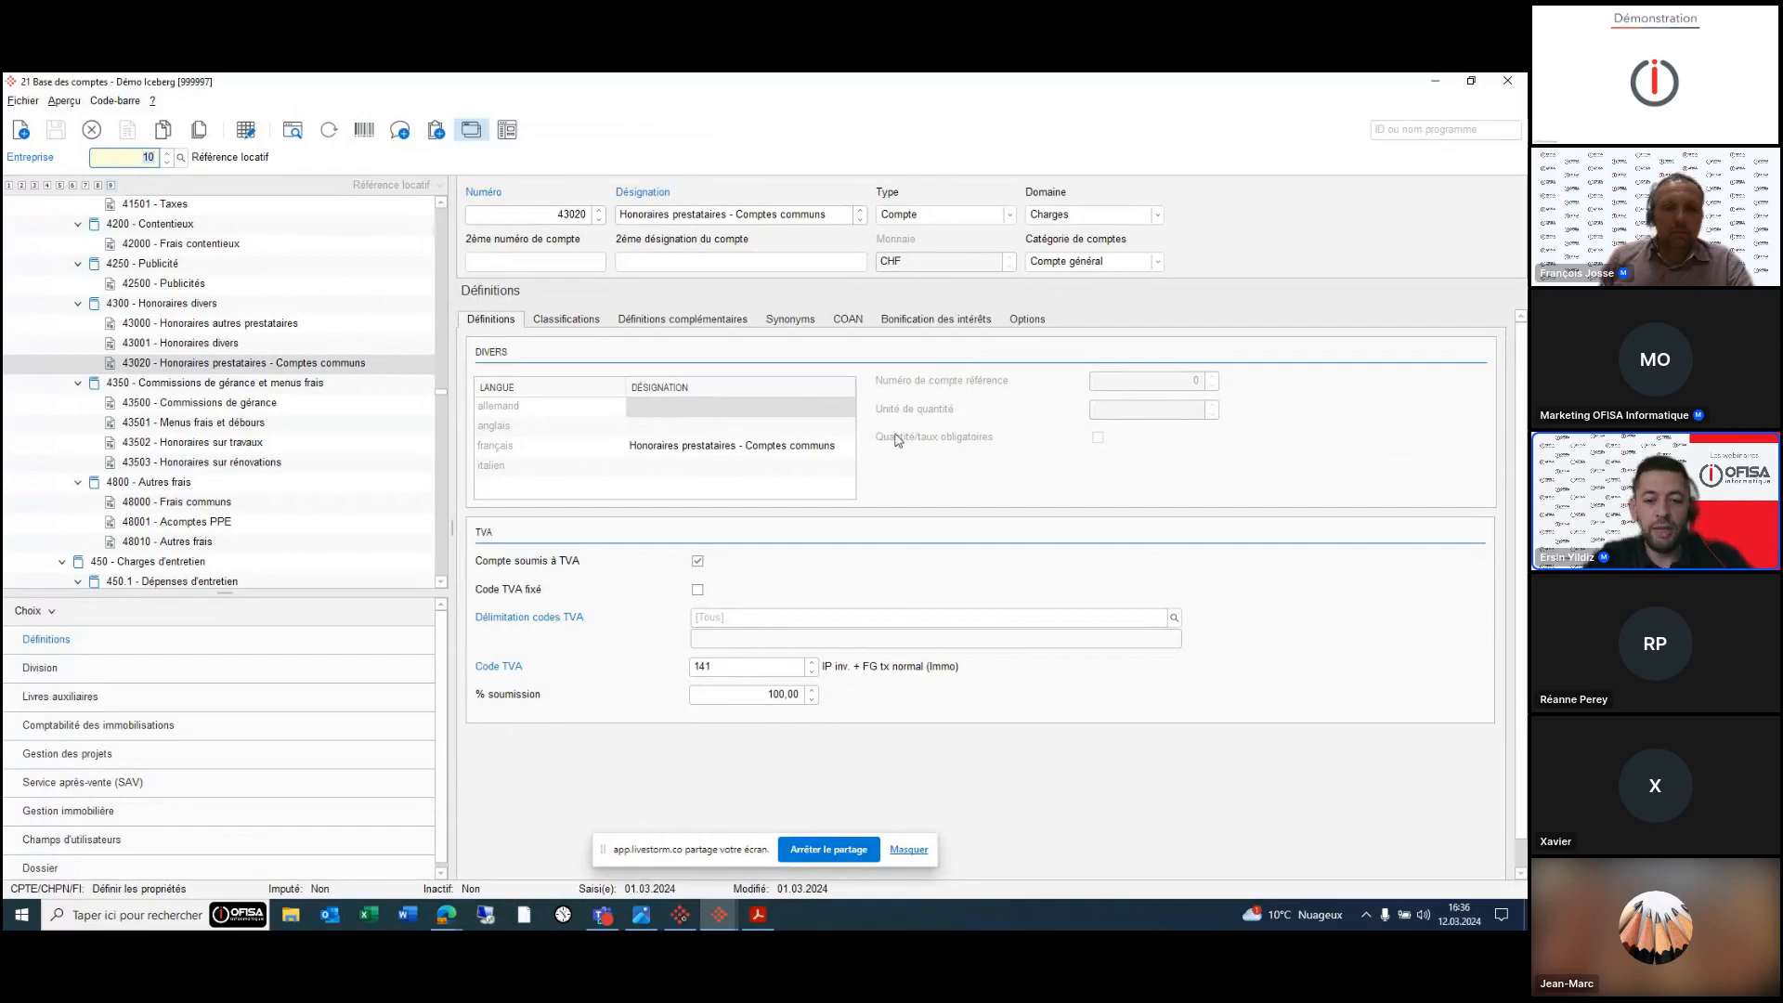
{"action": "left_click", "coordinate": [722, 919]}
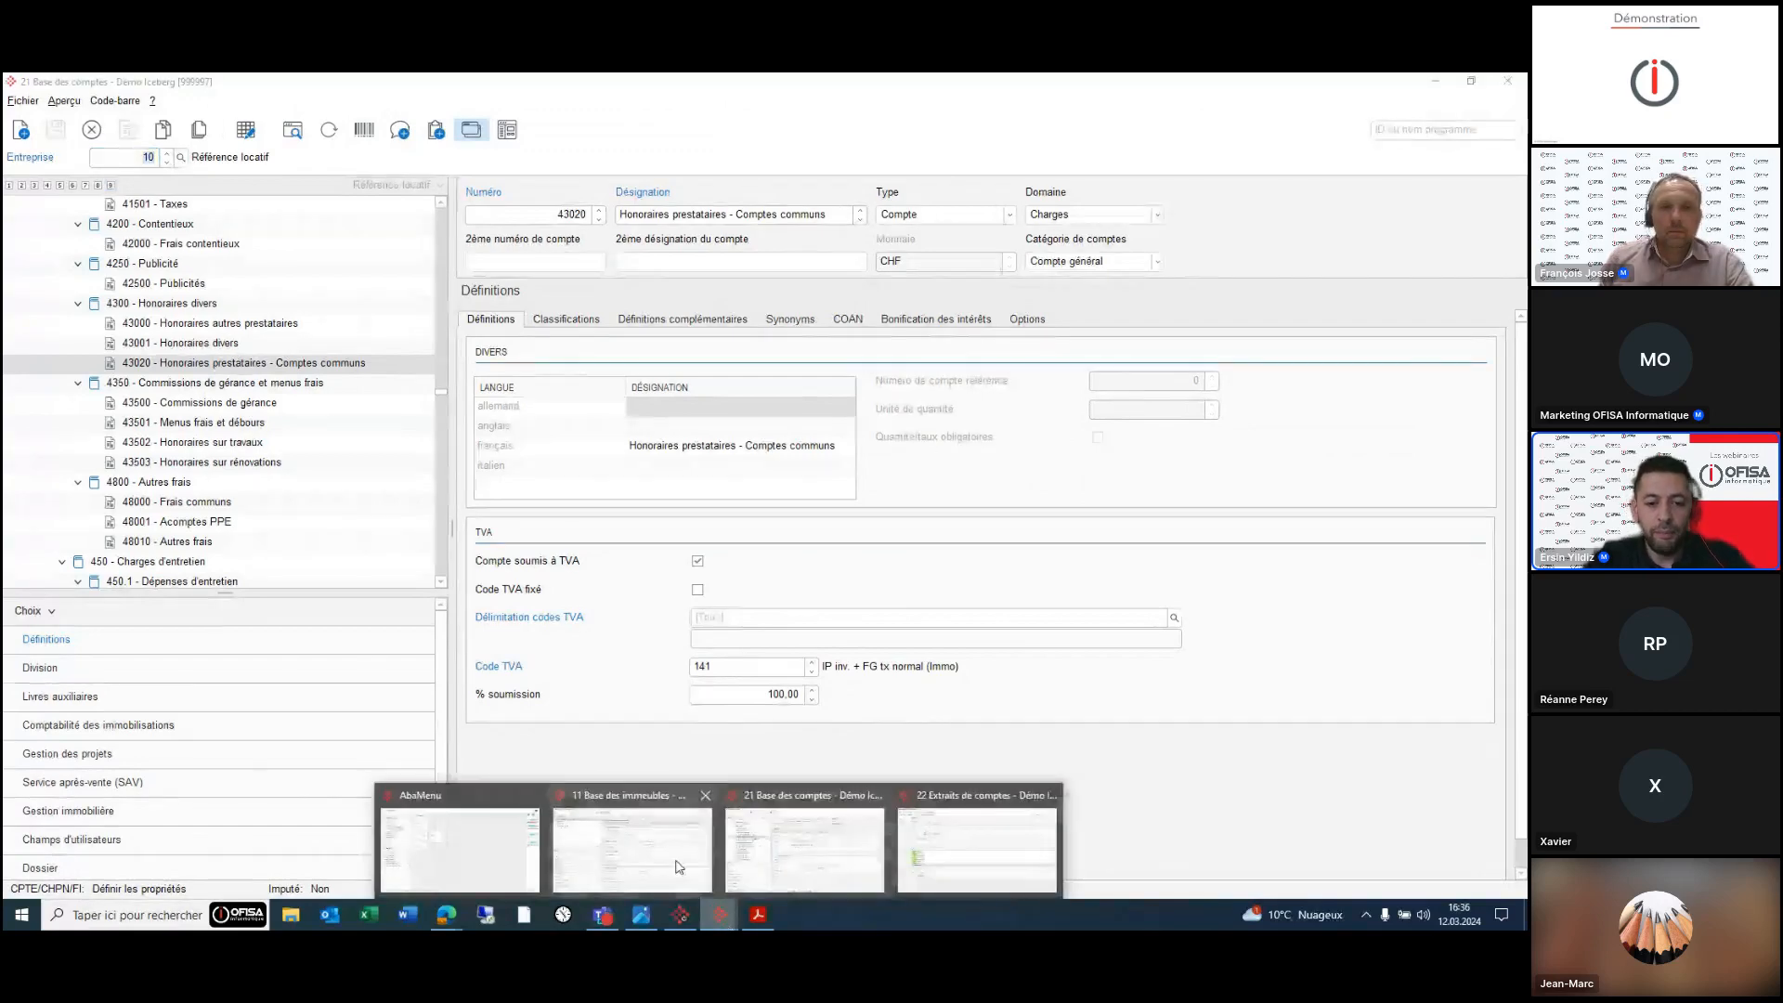
{"action": "left_click", "coordinate": [455, 840]}
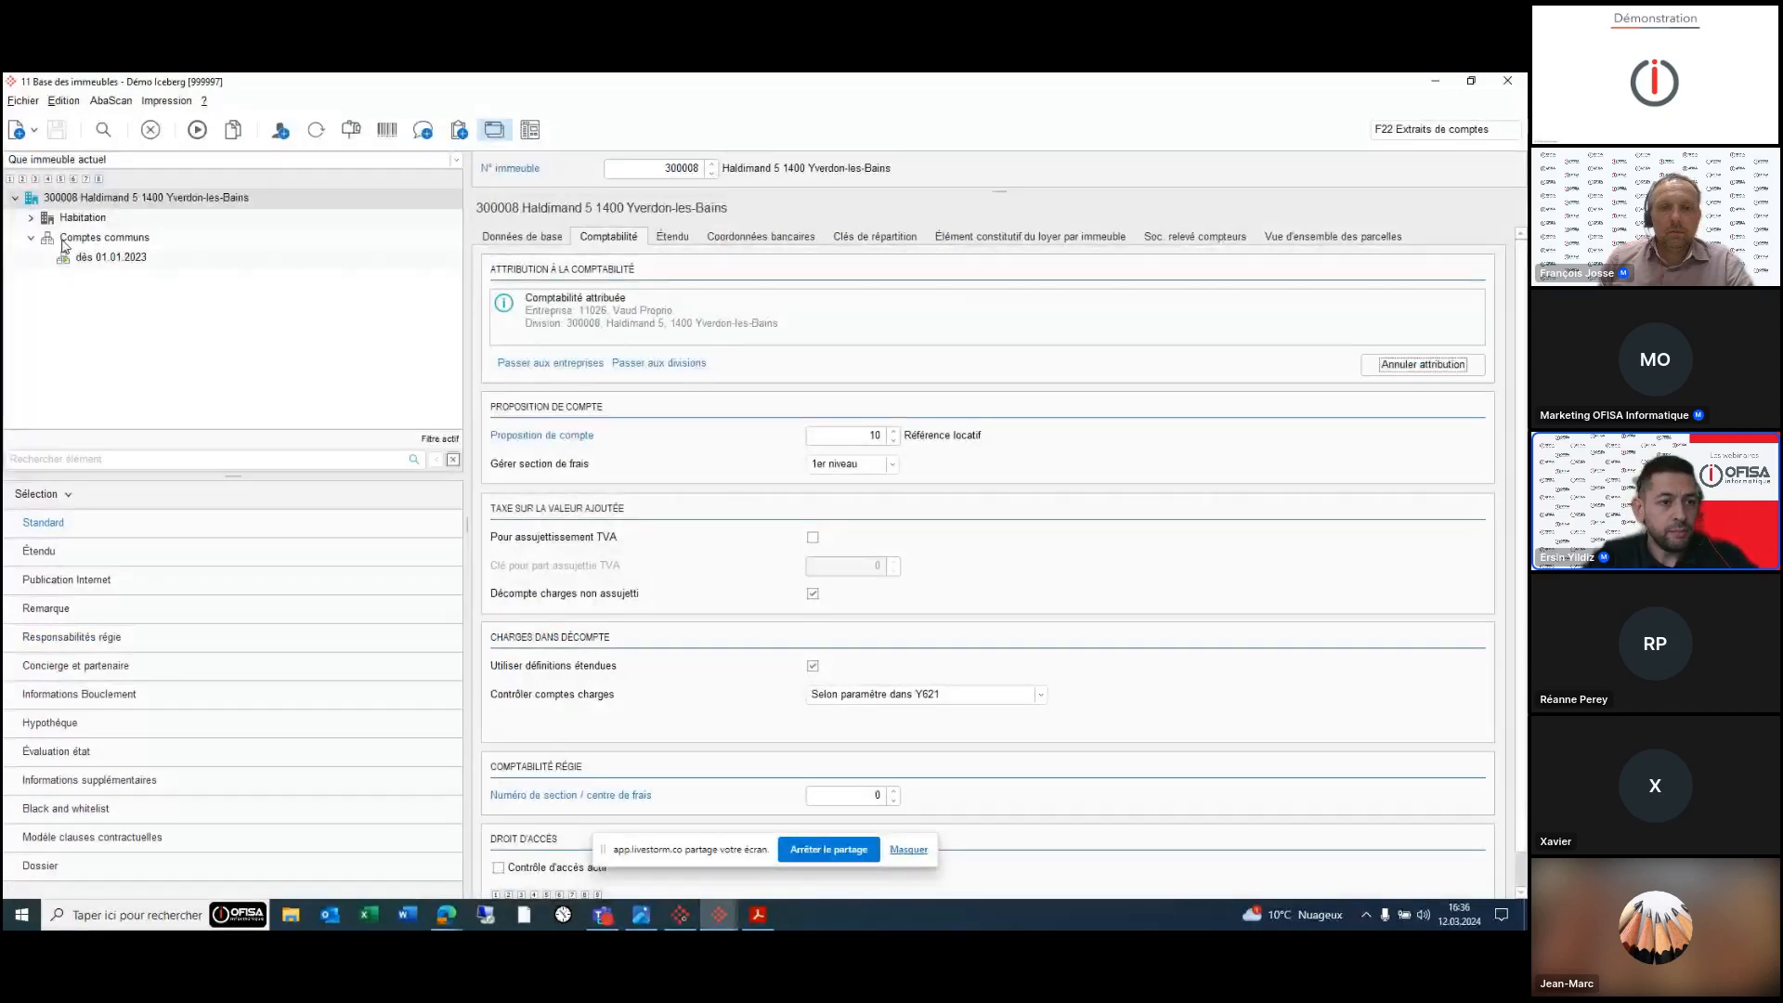
{"action": "left_click", "coordinate": [102, 238]}
{"action": "left_click", "coordinate": [32, 239]}
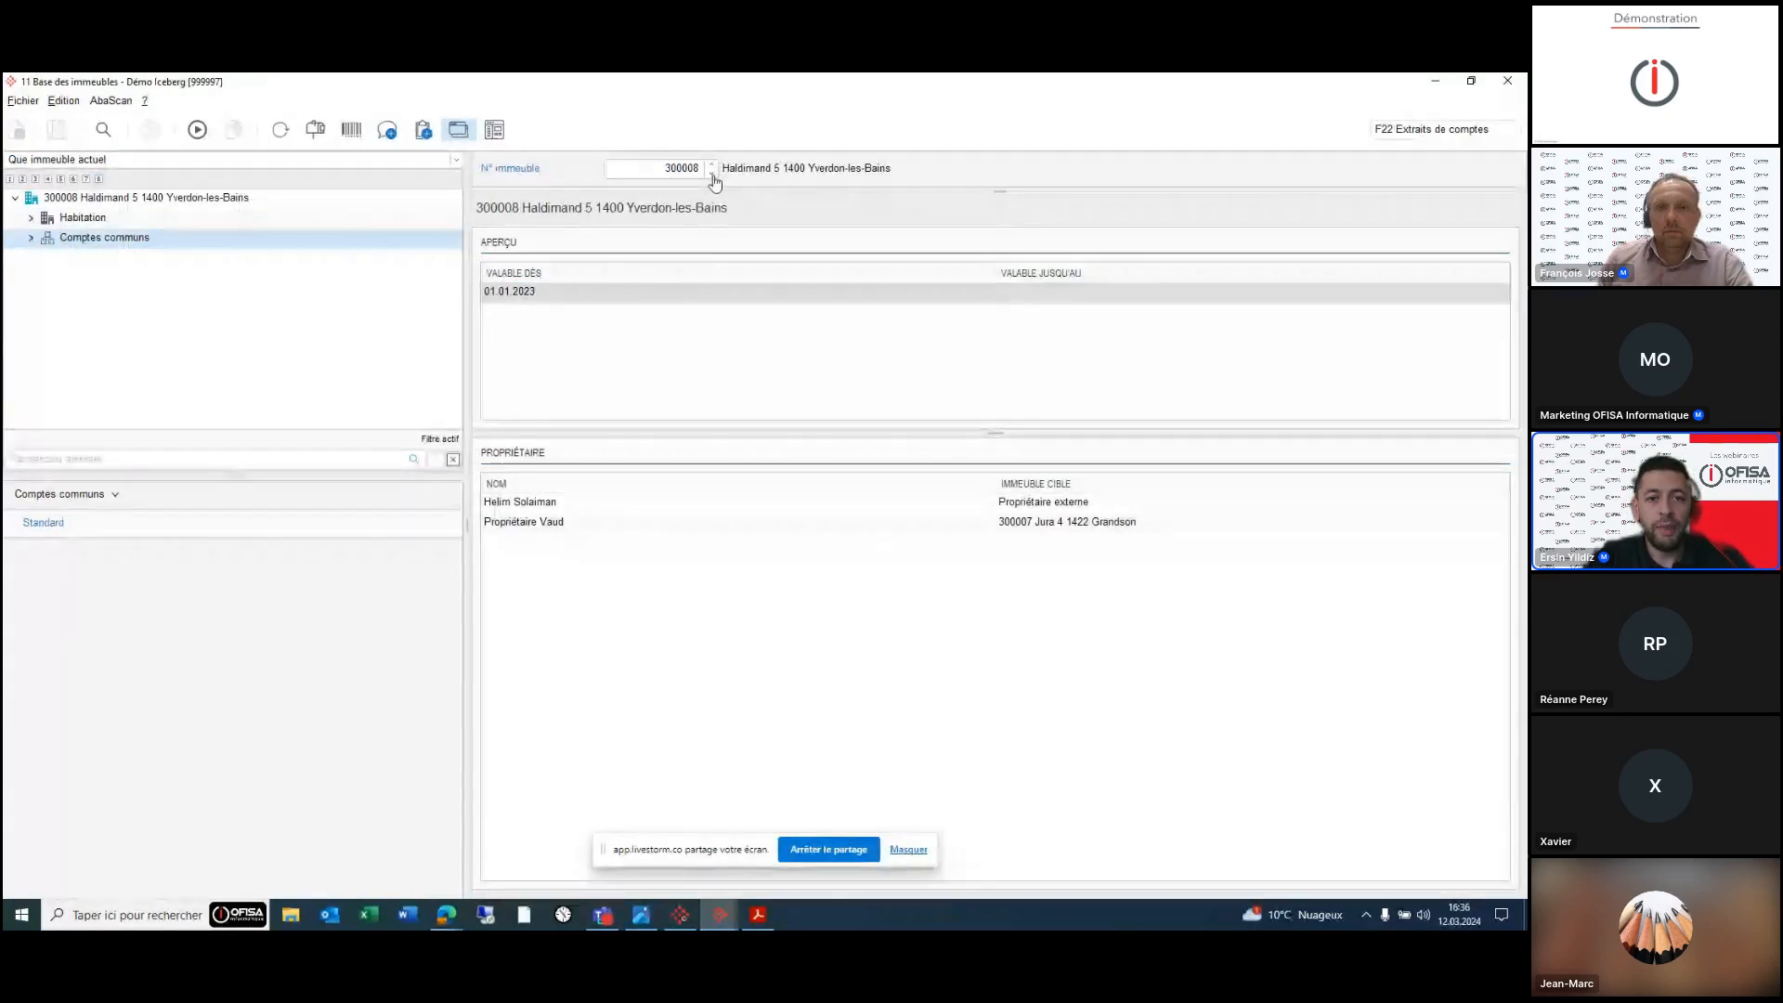
{"action": "left_click", "coordinate": [712, 175]}
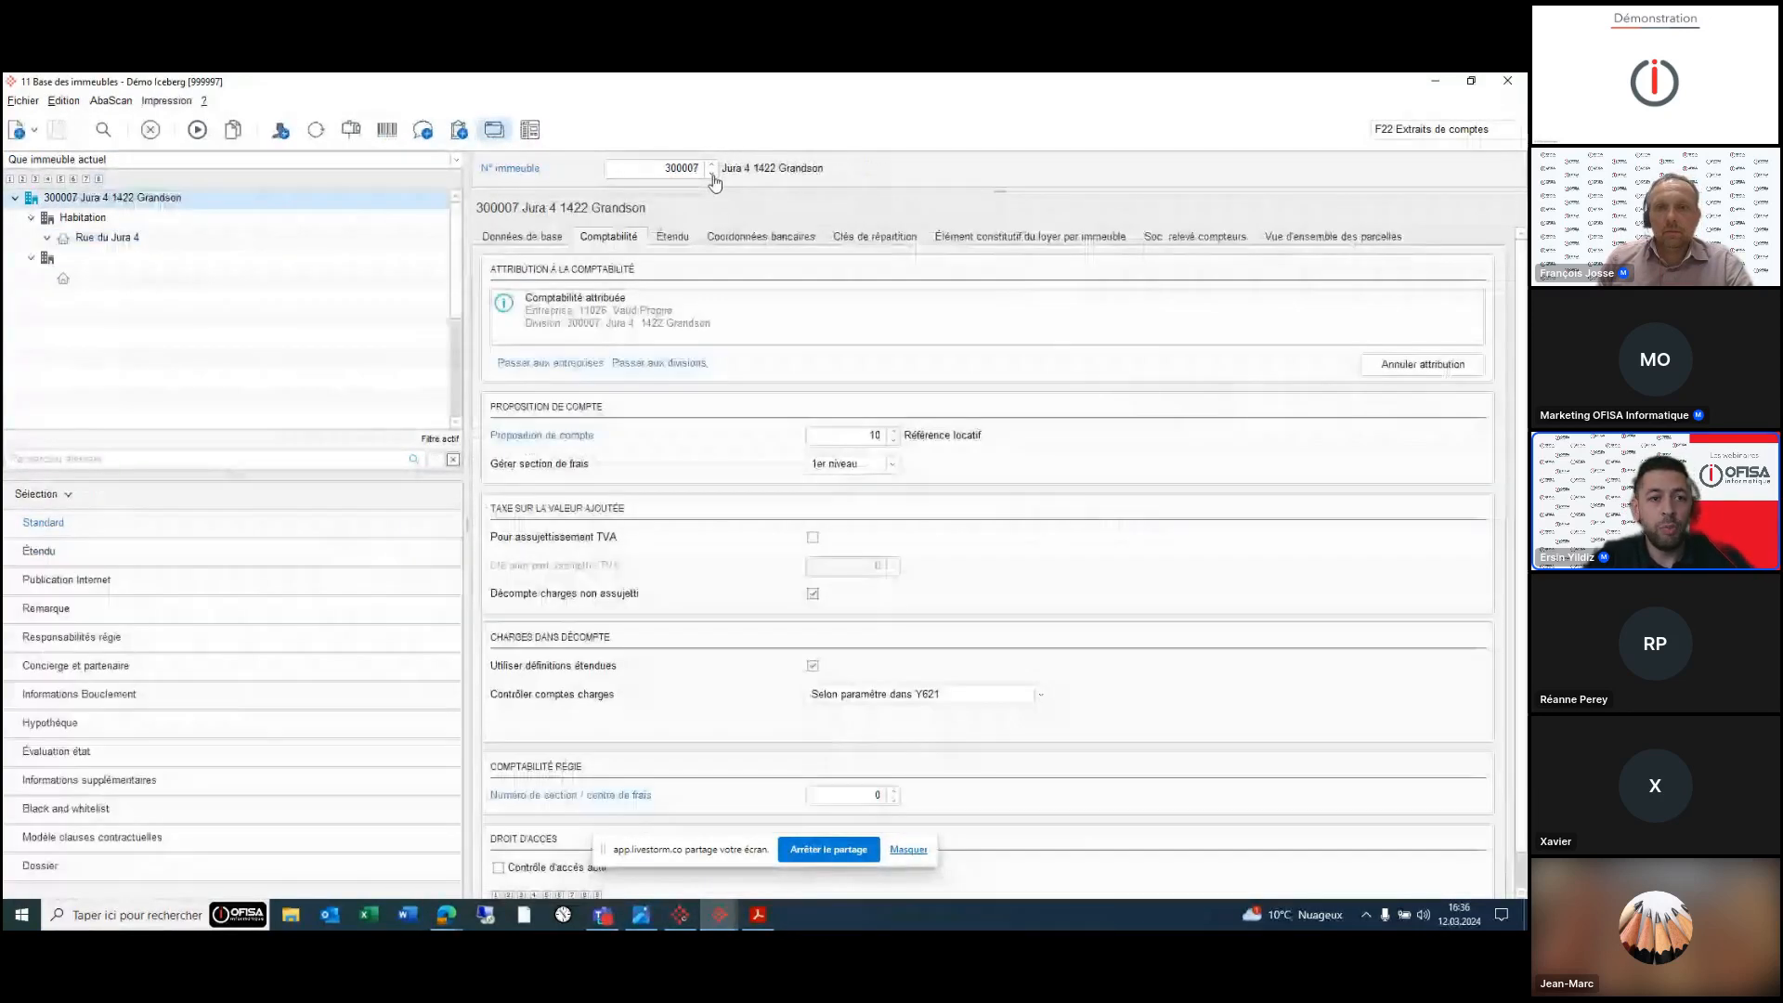
{"action": "left_click", "coordinate": [30, 104]}
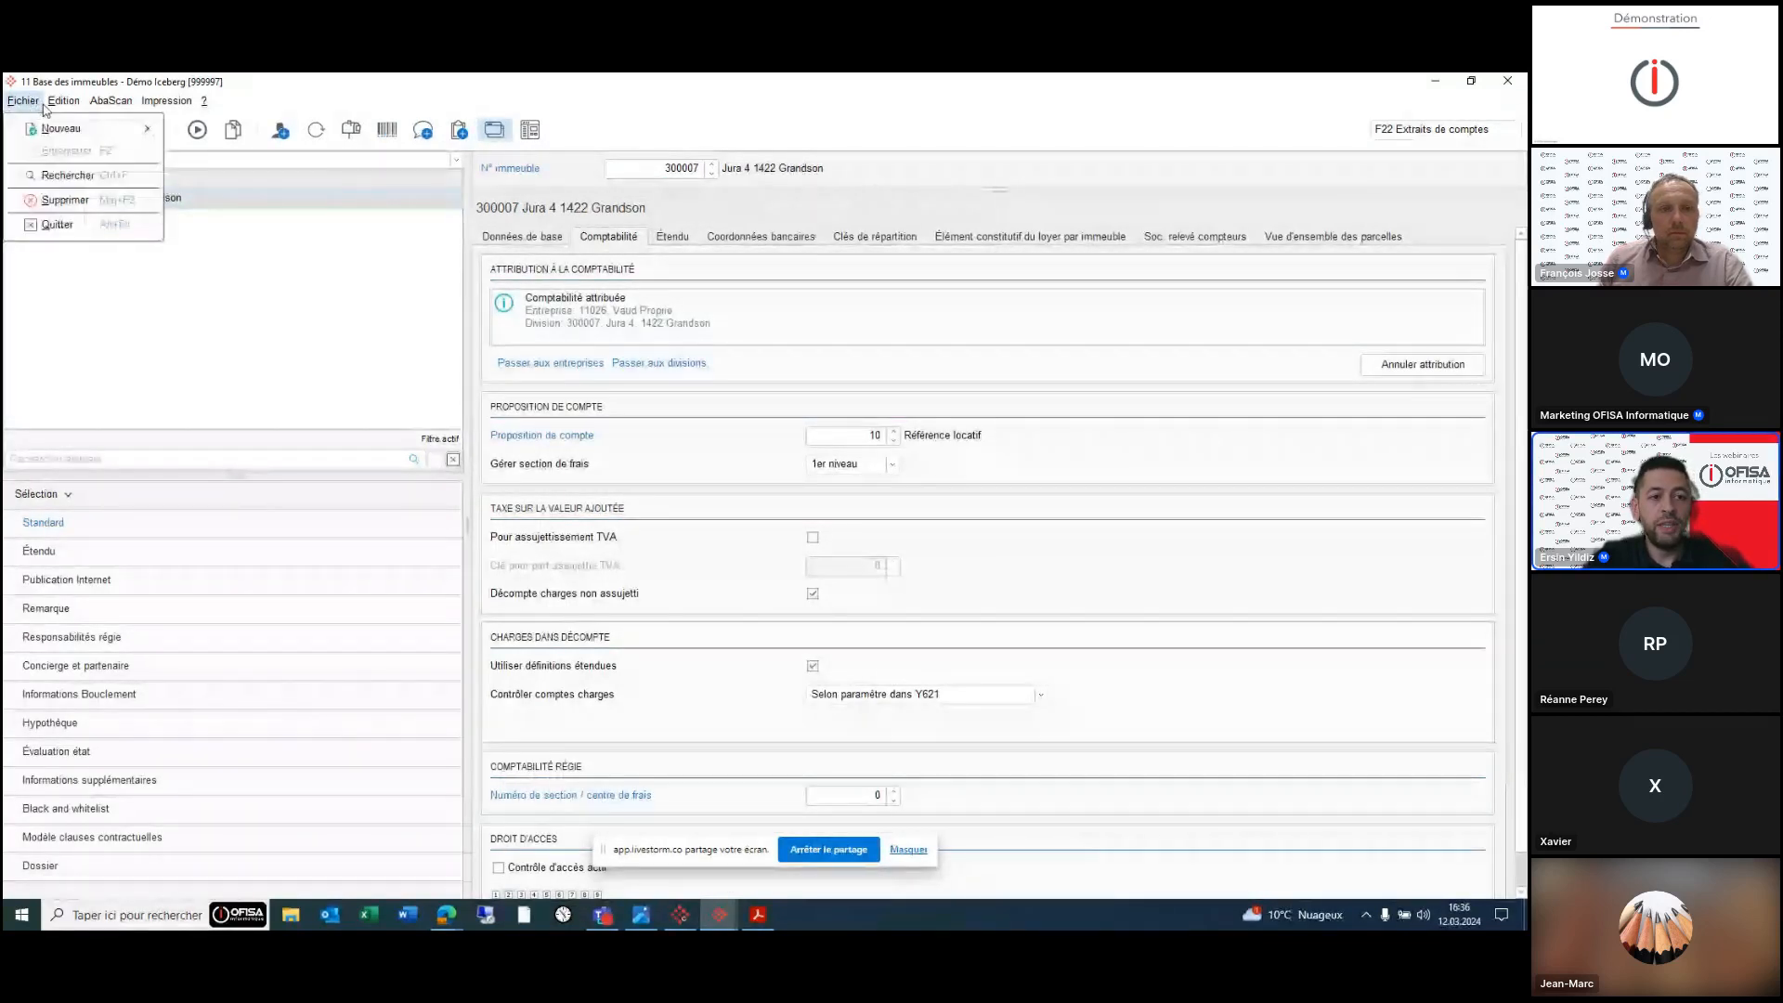
- Start a common account for 300007 valid from 01.01.2024 with status Actif
{"action": "mouse_move", "coordinate": [63, 101]}
{"action": "left_click", "coordinate": [127, 294]}
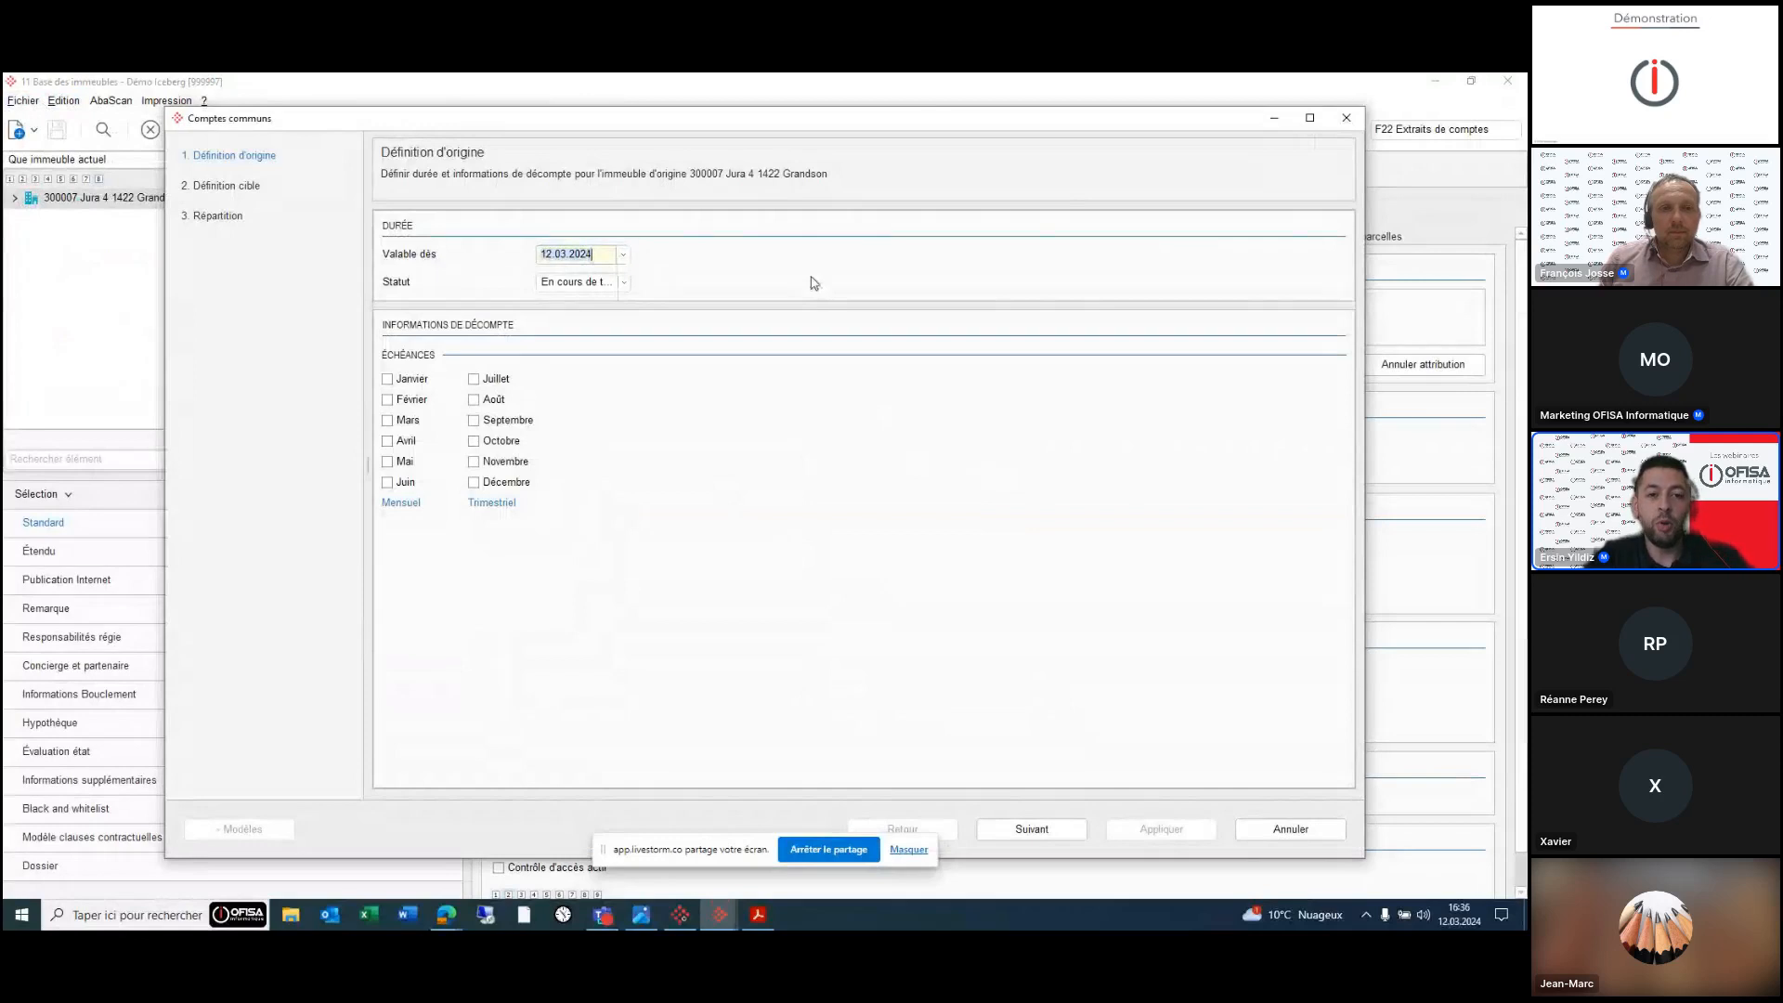
{"action": "type", "text": "01"}
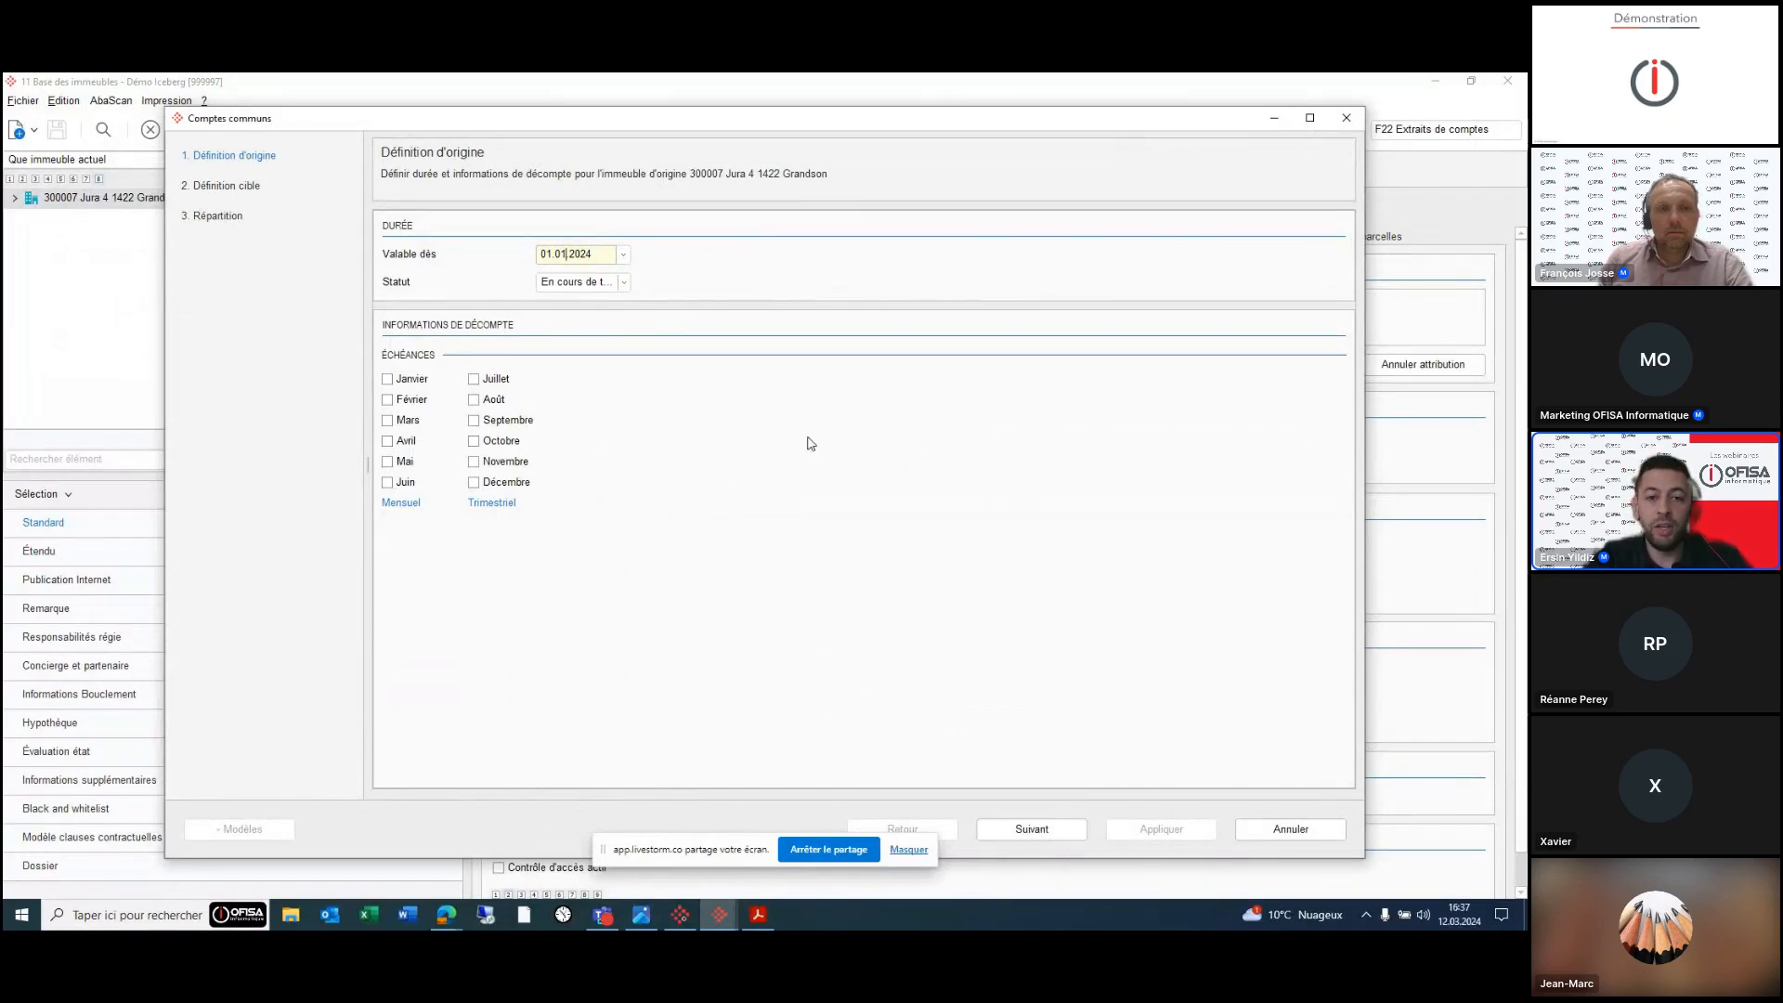
{"action": "left_click", "coordinate": [624, 283]}
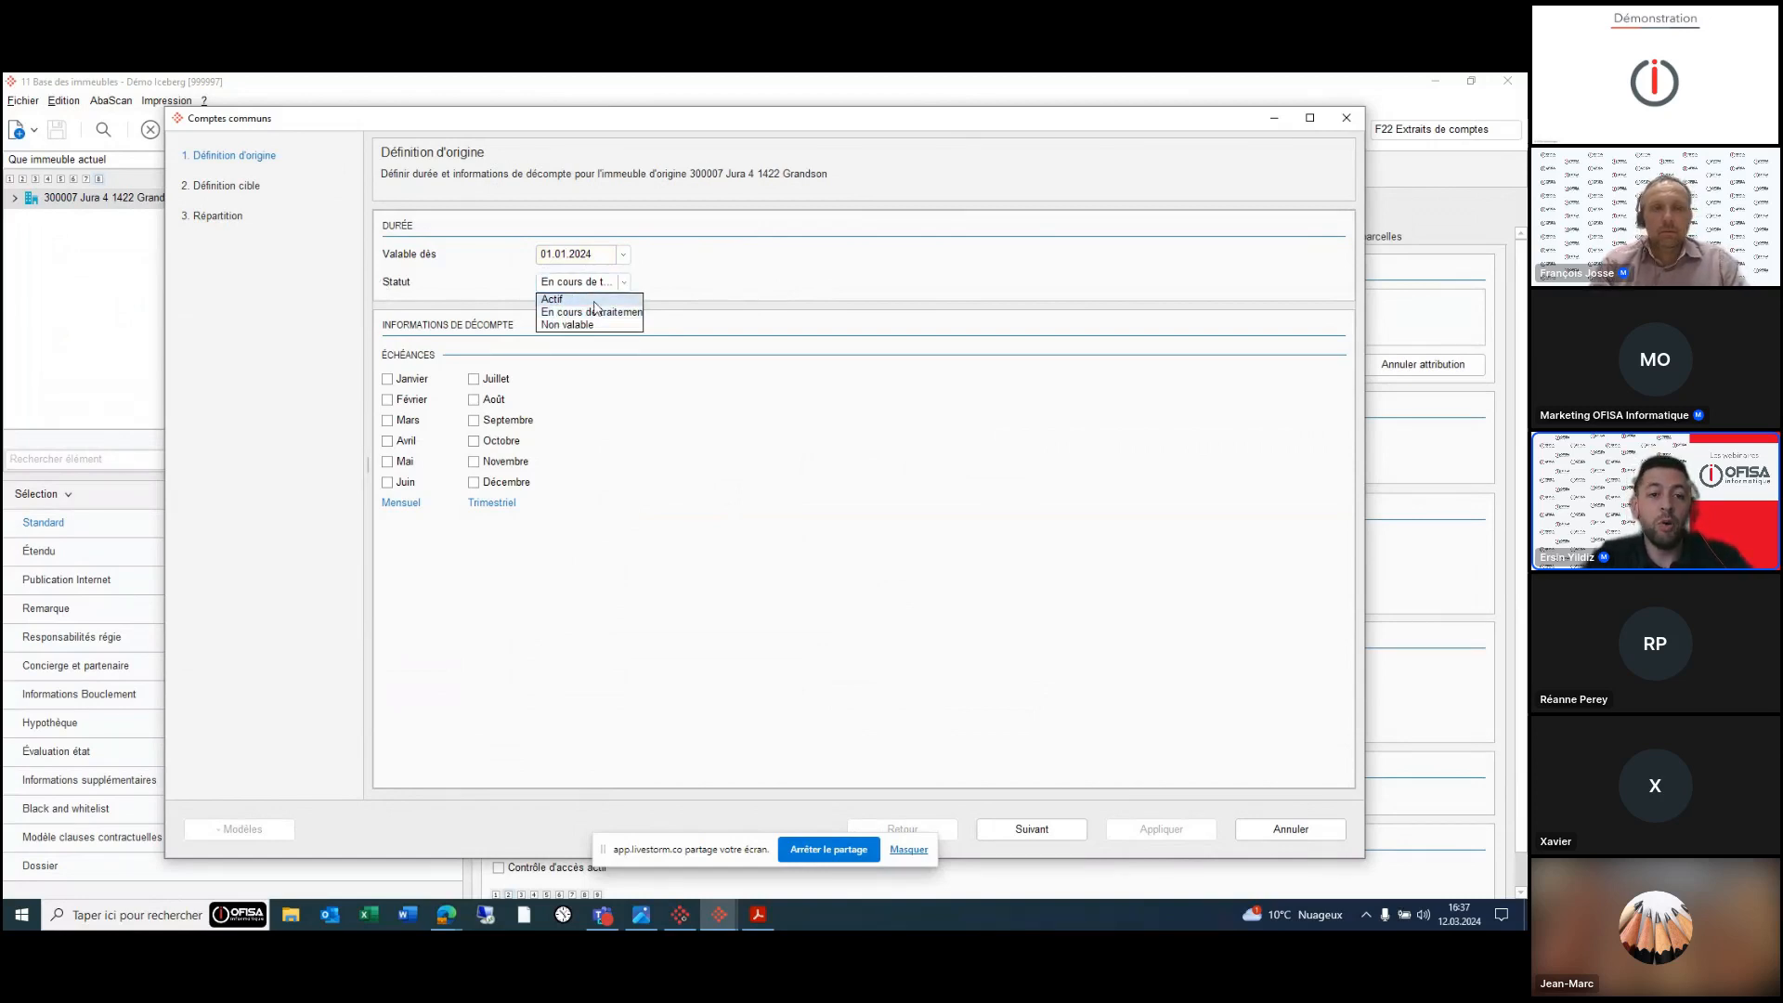
{"action": "left_click", "coordinate": [595, 300]}
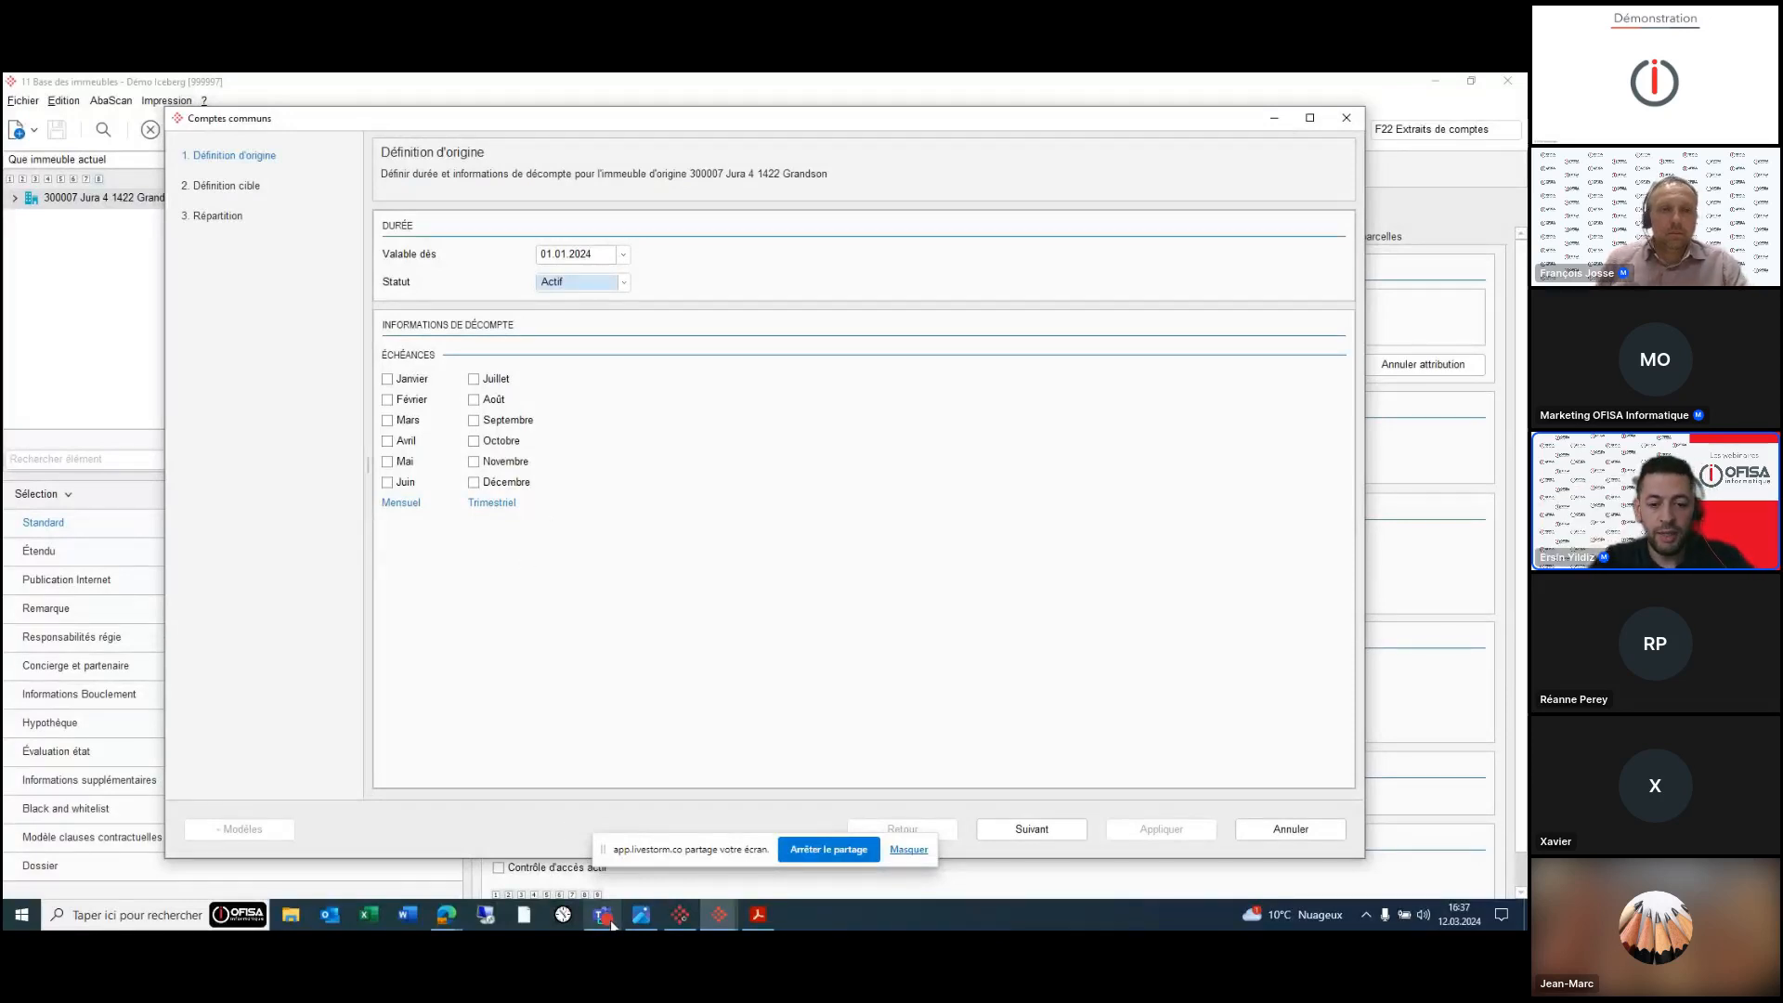
- After checking the parking diagram, settle the account in Décembre and advance to target owners
{"action": "left_click", "coordinate": [641, 915]}
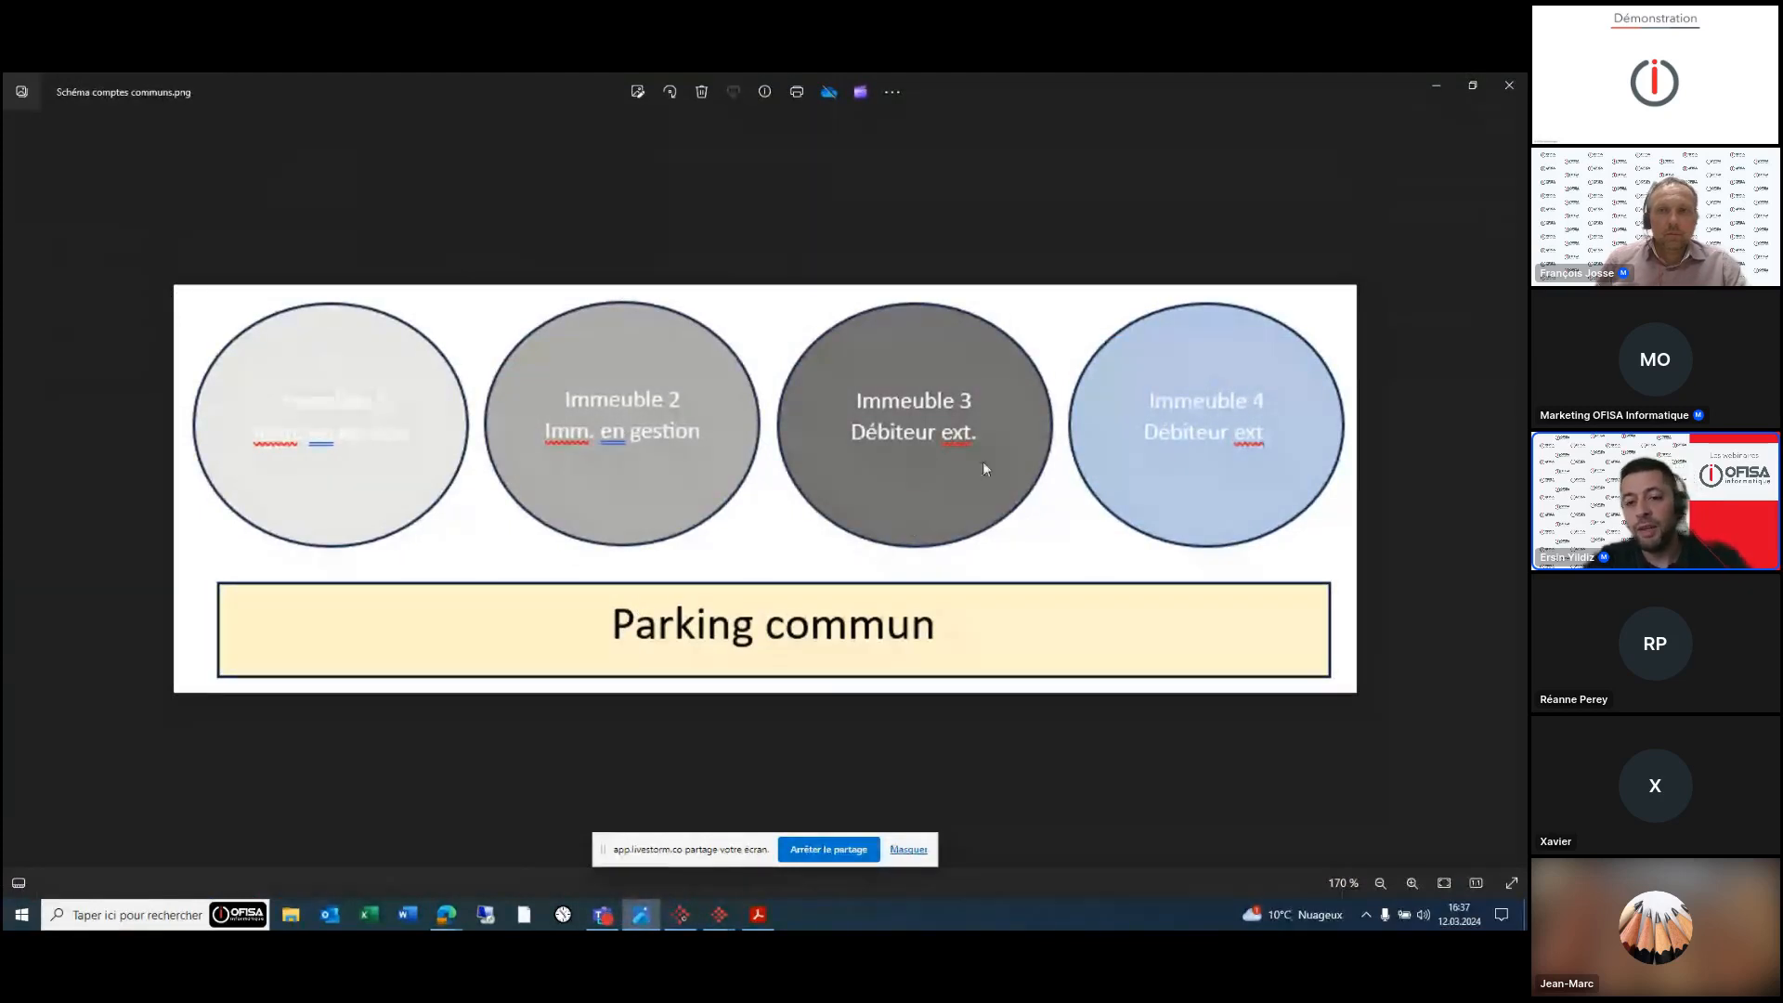
{"action": "left_click", "coordinate": [719, 915]}
{"action": "left_click", "coordinate": [1089, 859]}
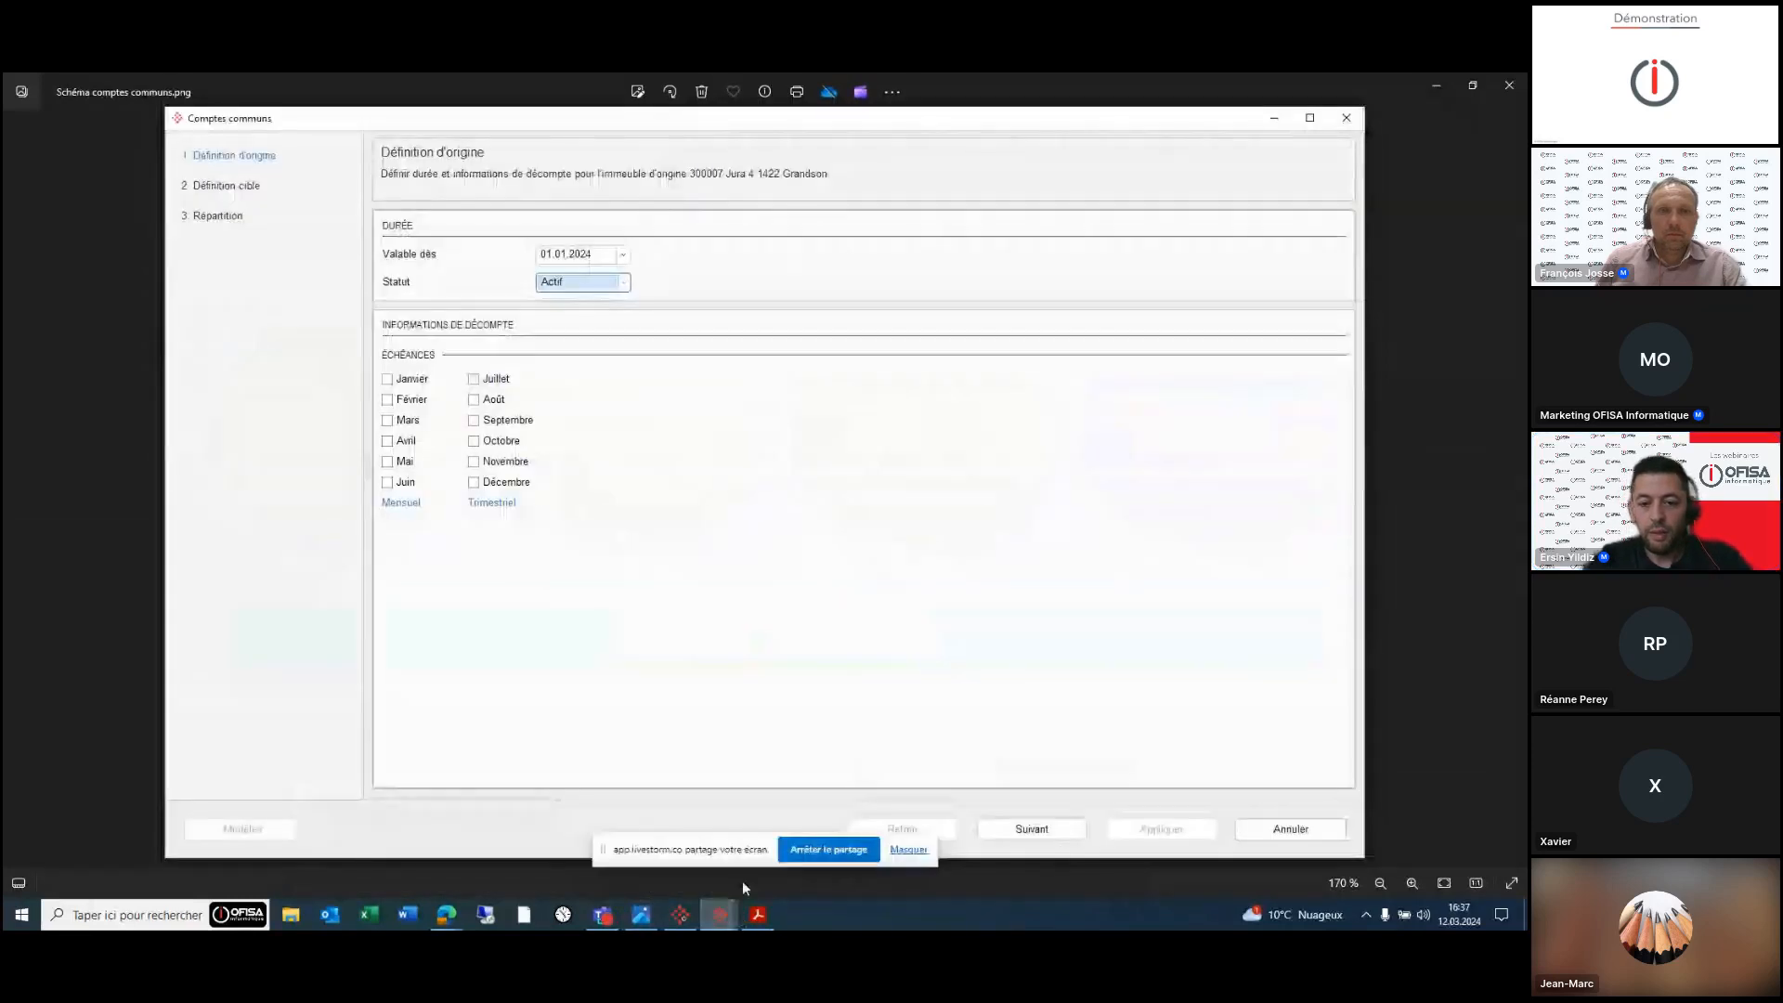
{"action": "mouse_move", "coordinate": [720, 915]}
{"action": "left_click", "coordinate": [510, 842]}
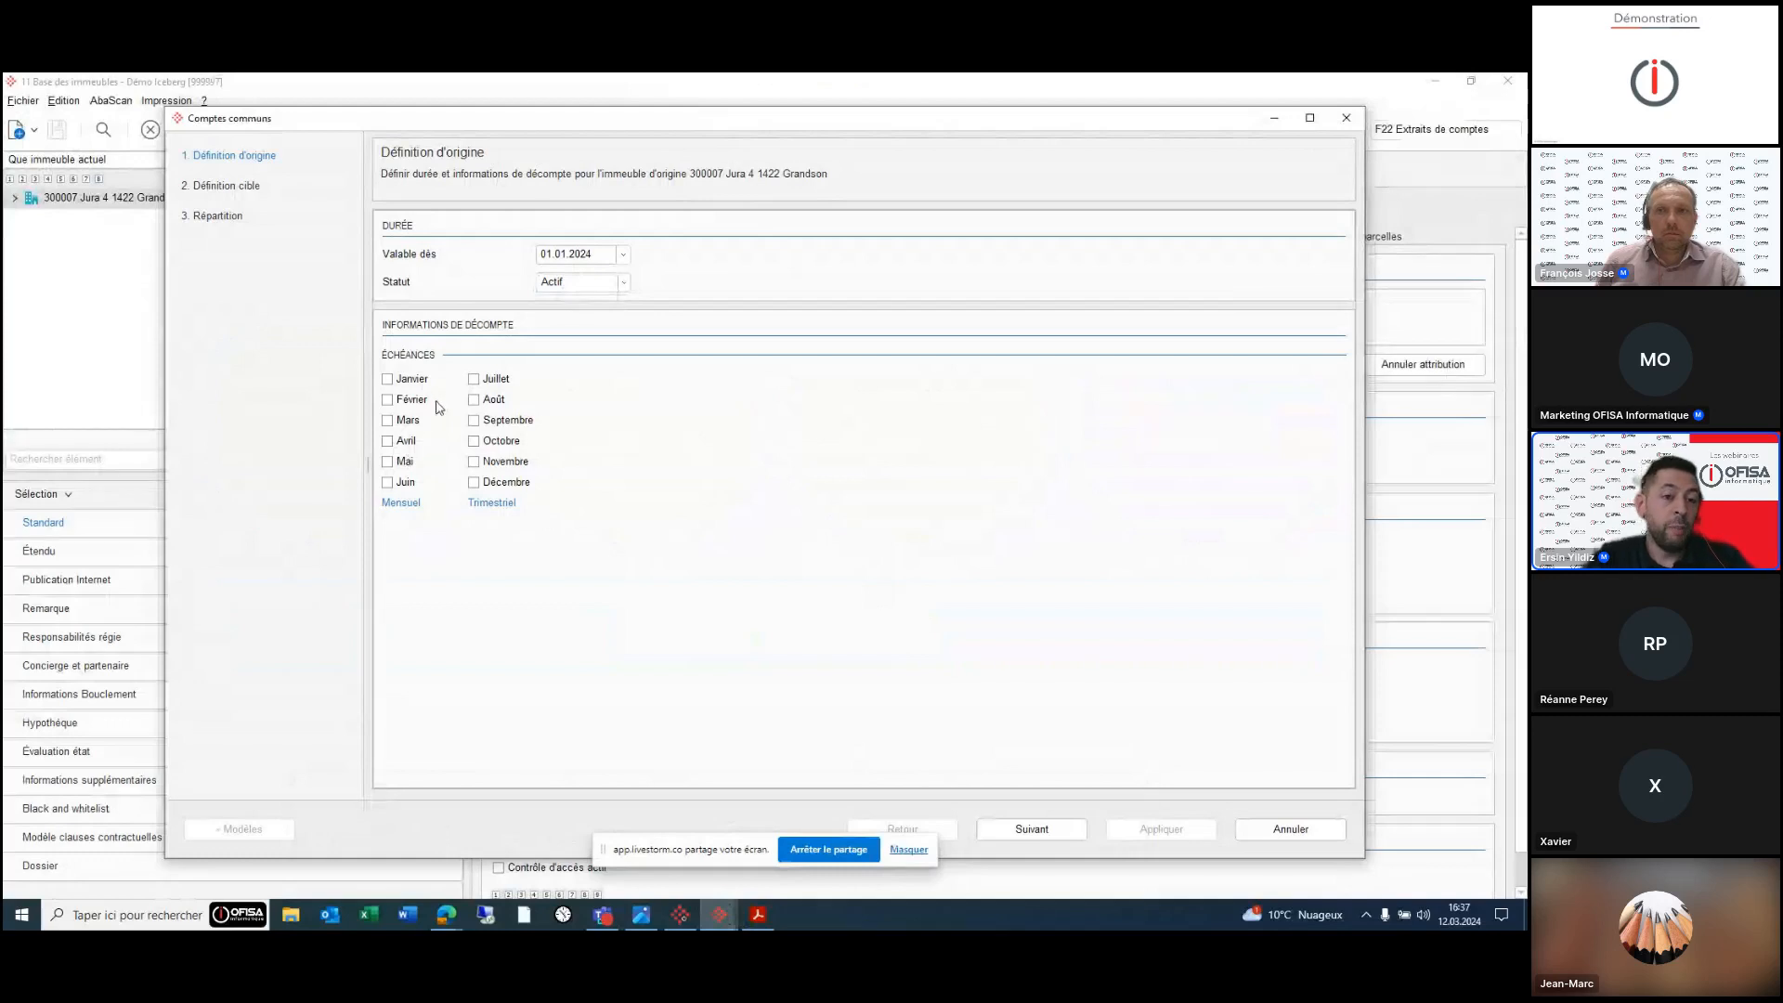
{"action": "left_click", "coordinate": [475, 482]}
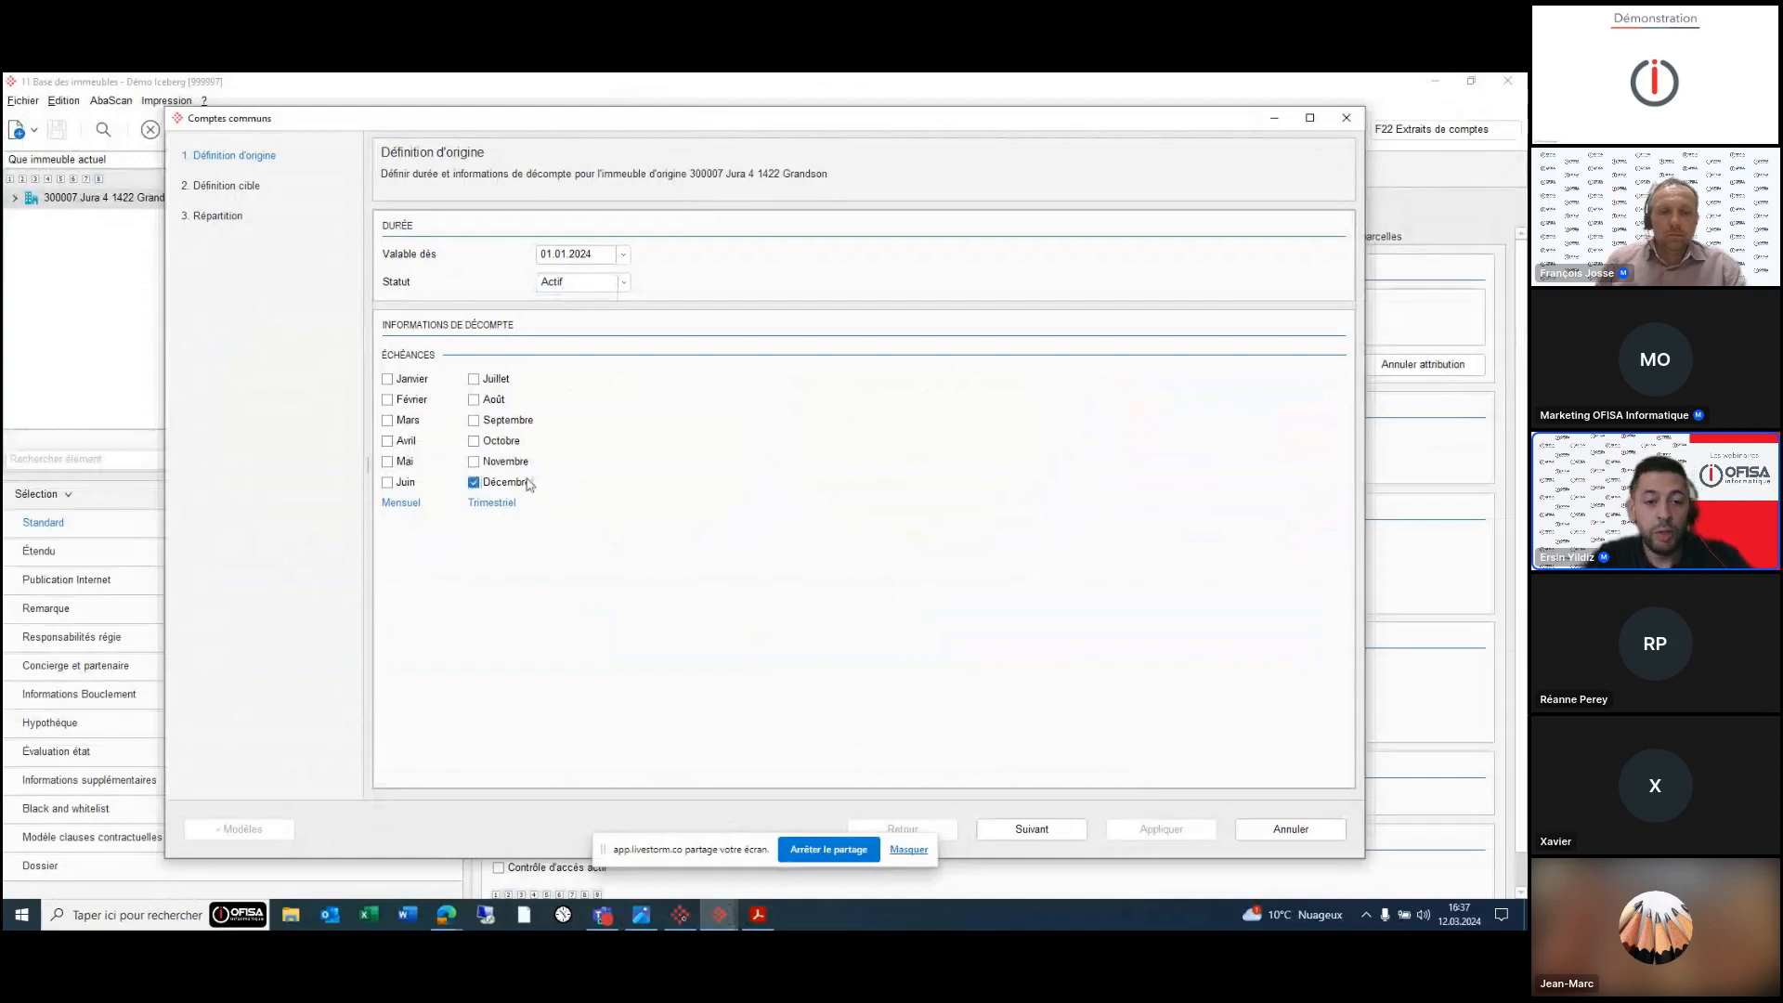
{"action": "left_click", "coordinate": [1017, 830]}
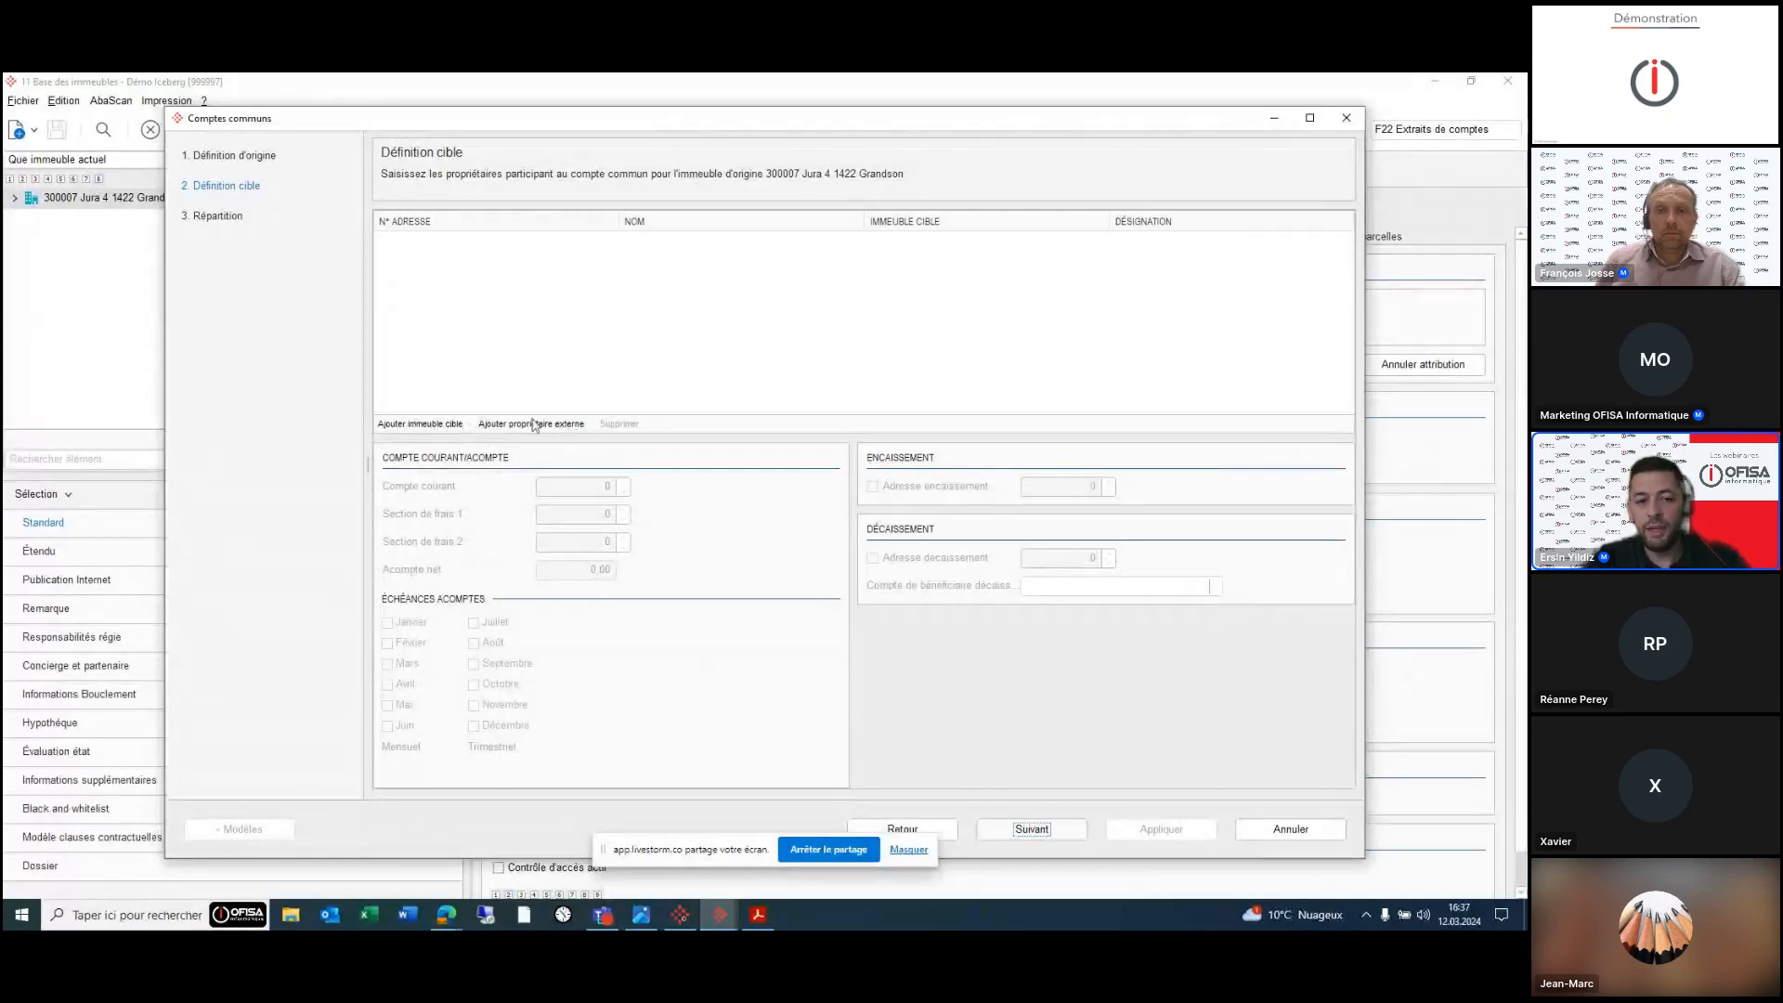
{"action": "left_click", "coordinate": [421, 423]}
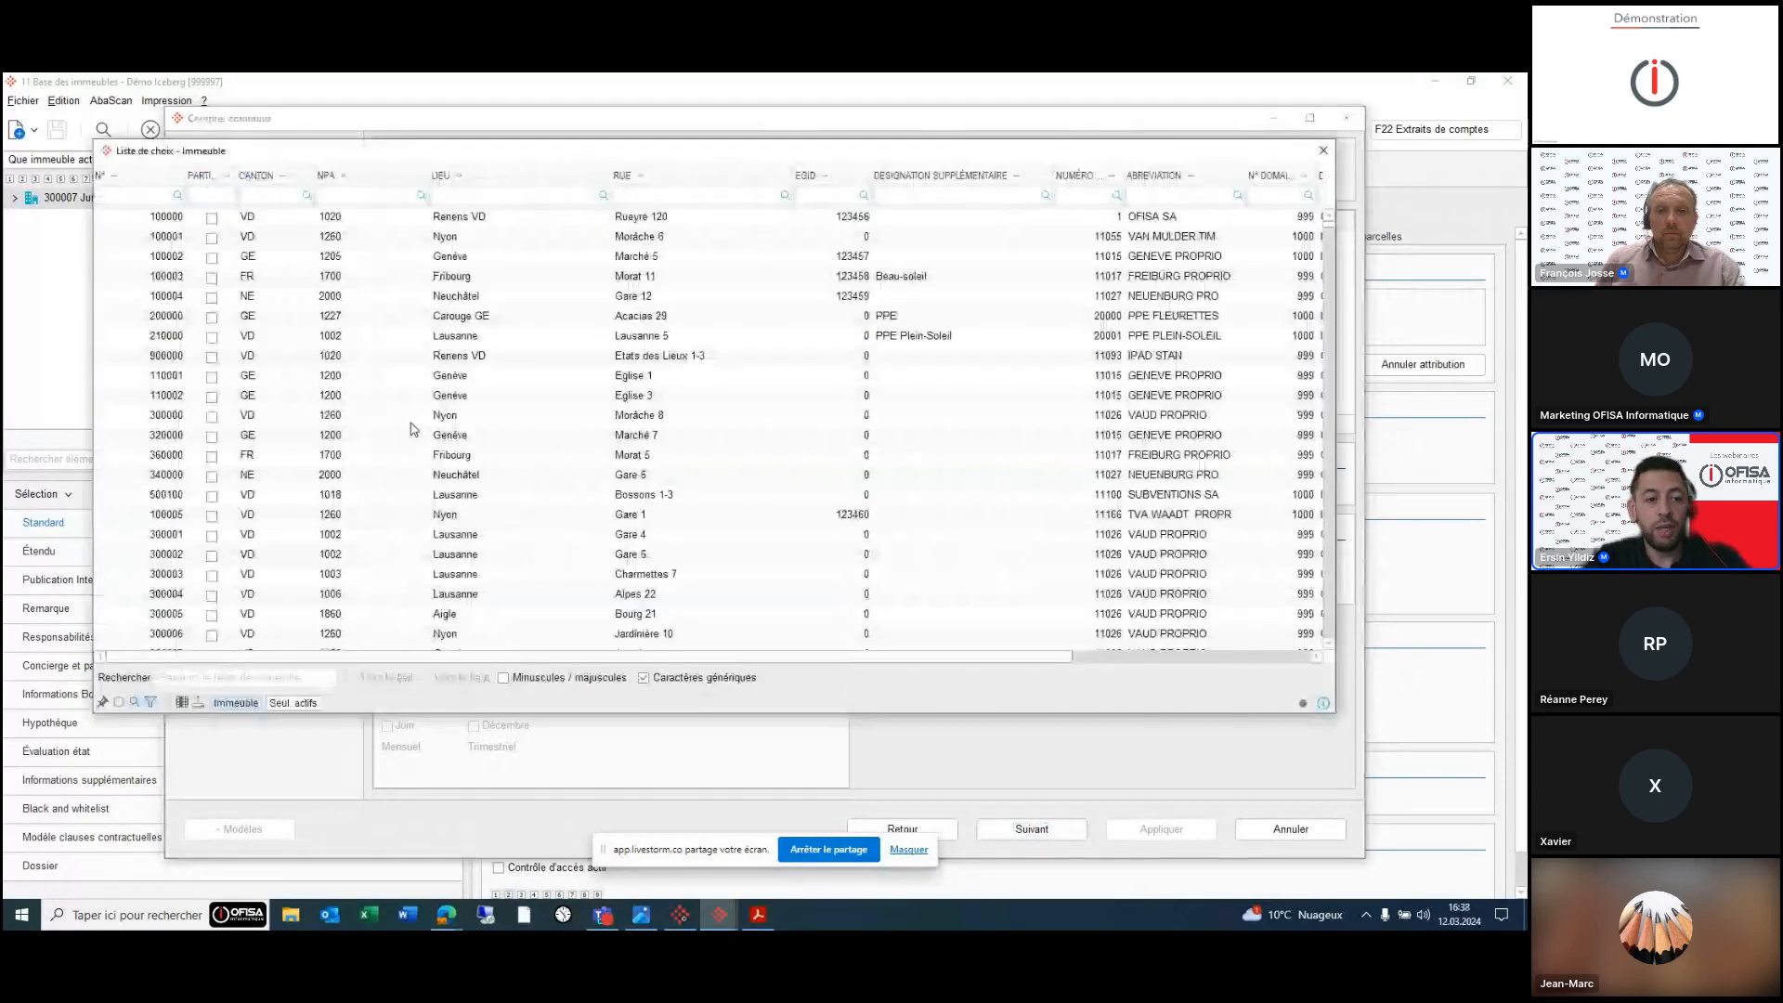
{"action": "scroll", "coordinate": [413, 429], "scroll_direction": "down", "scroll_amount": 1}
{"action": "double_click", "coordinate": [334, 614]}
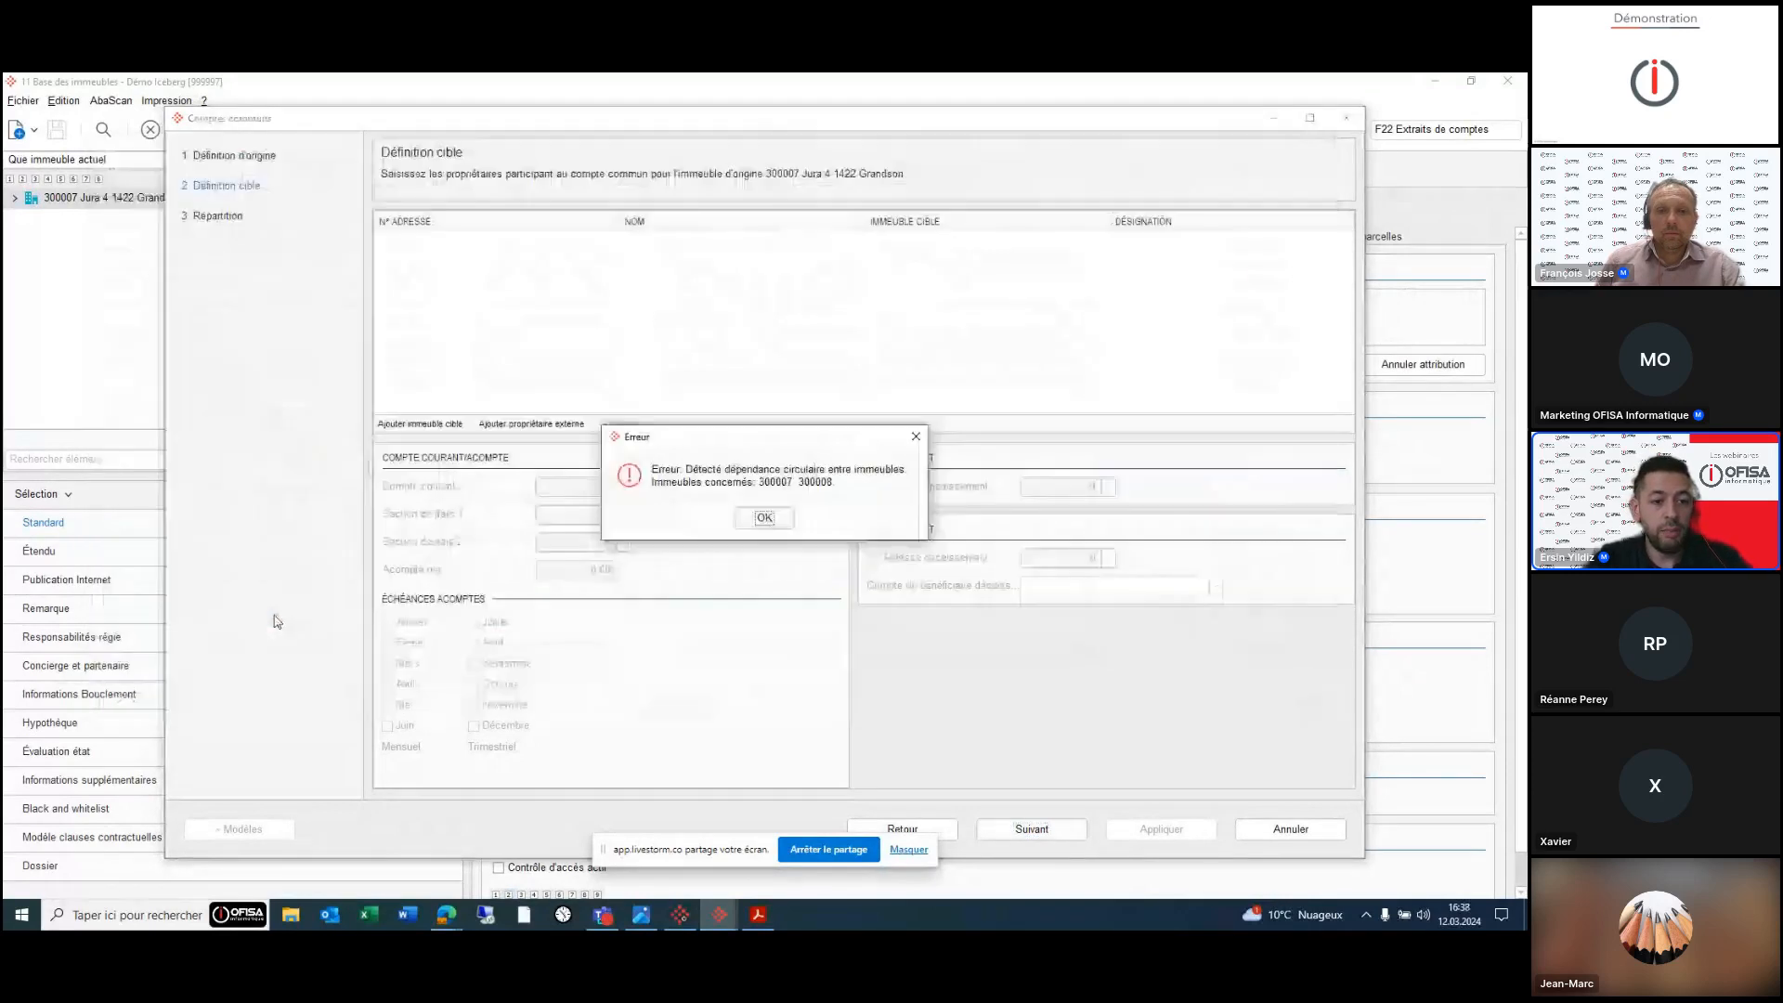
{"action": "left_click", "coordinate": [756, 513]}
{"action": "left_click", "coordinate": [414, 426]}
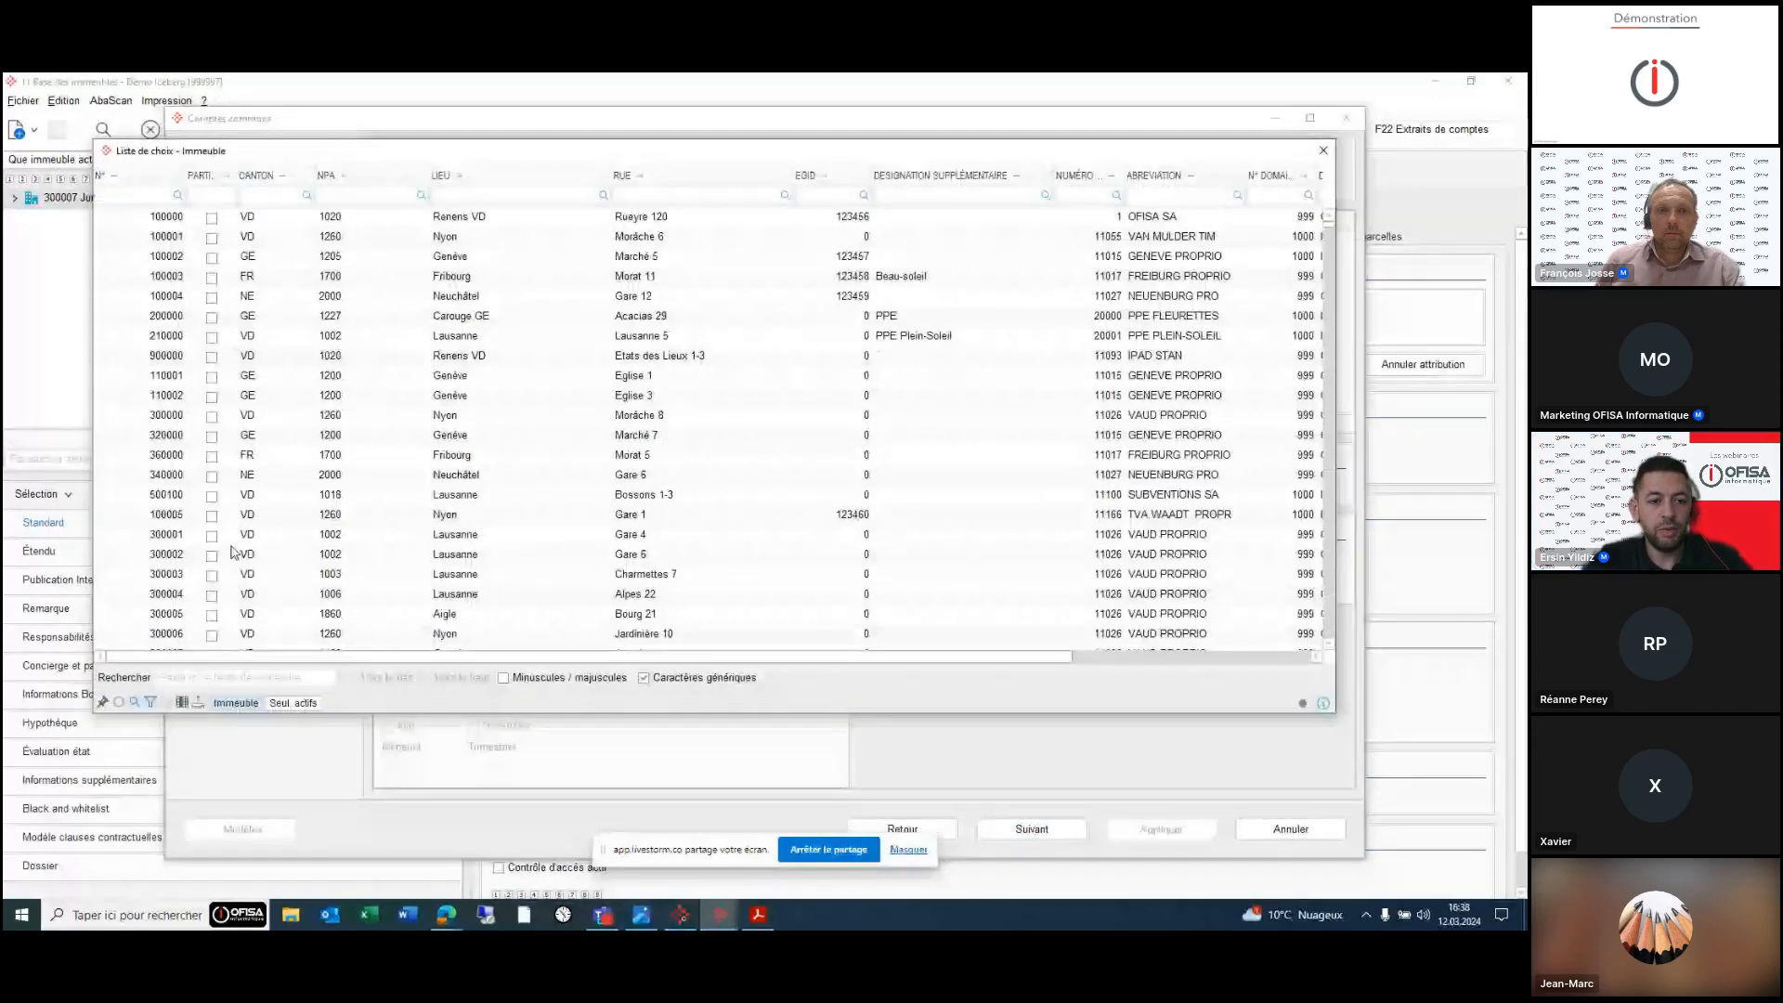
{"action": "double_click", "coordinate": [237, 614]}
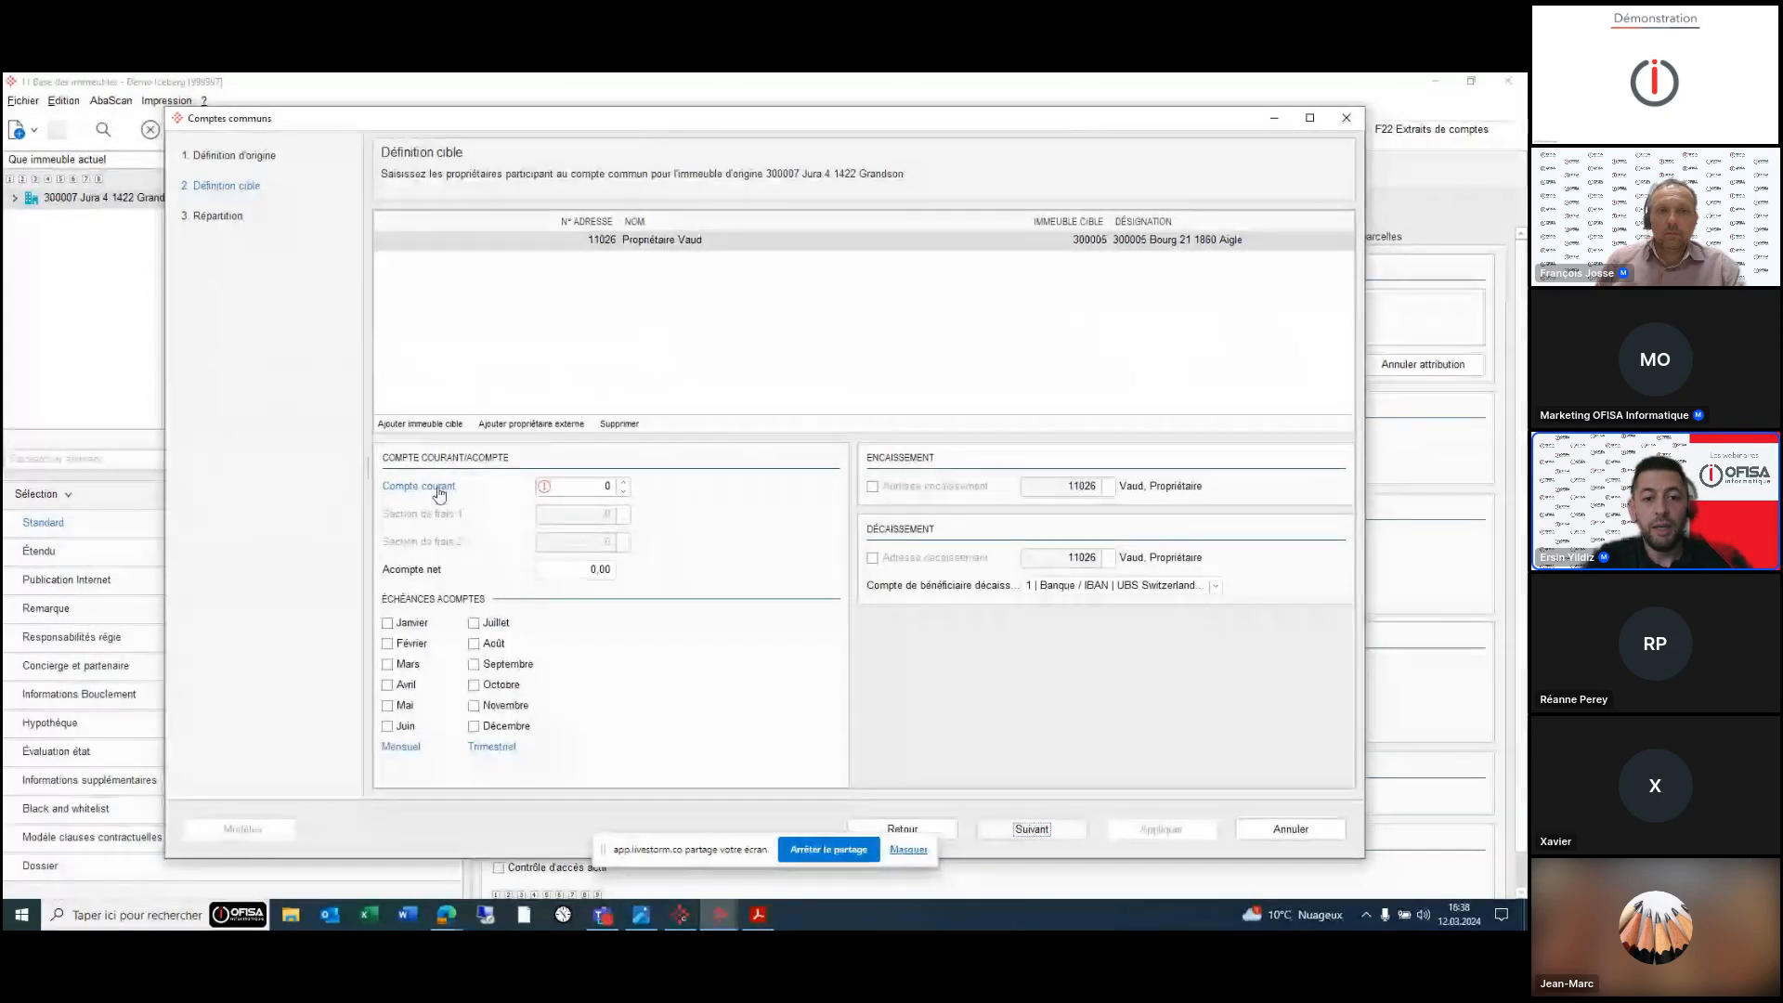
- Give the target current account 21600 C/C comptes communs and a December instalment
{"action": "left_click", "coordinate": [591, 486]}
{"action": "type", "text": "compte"}
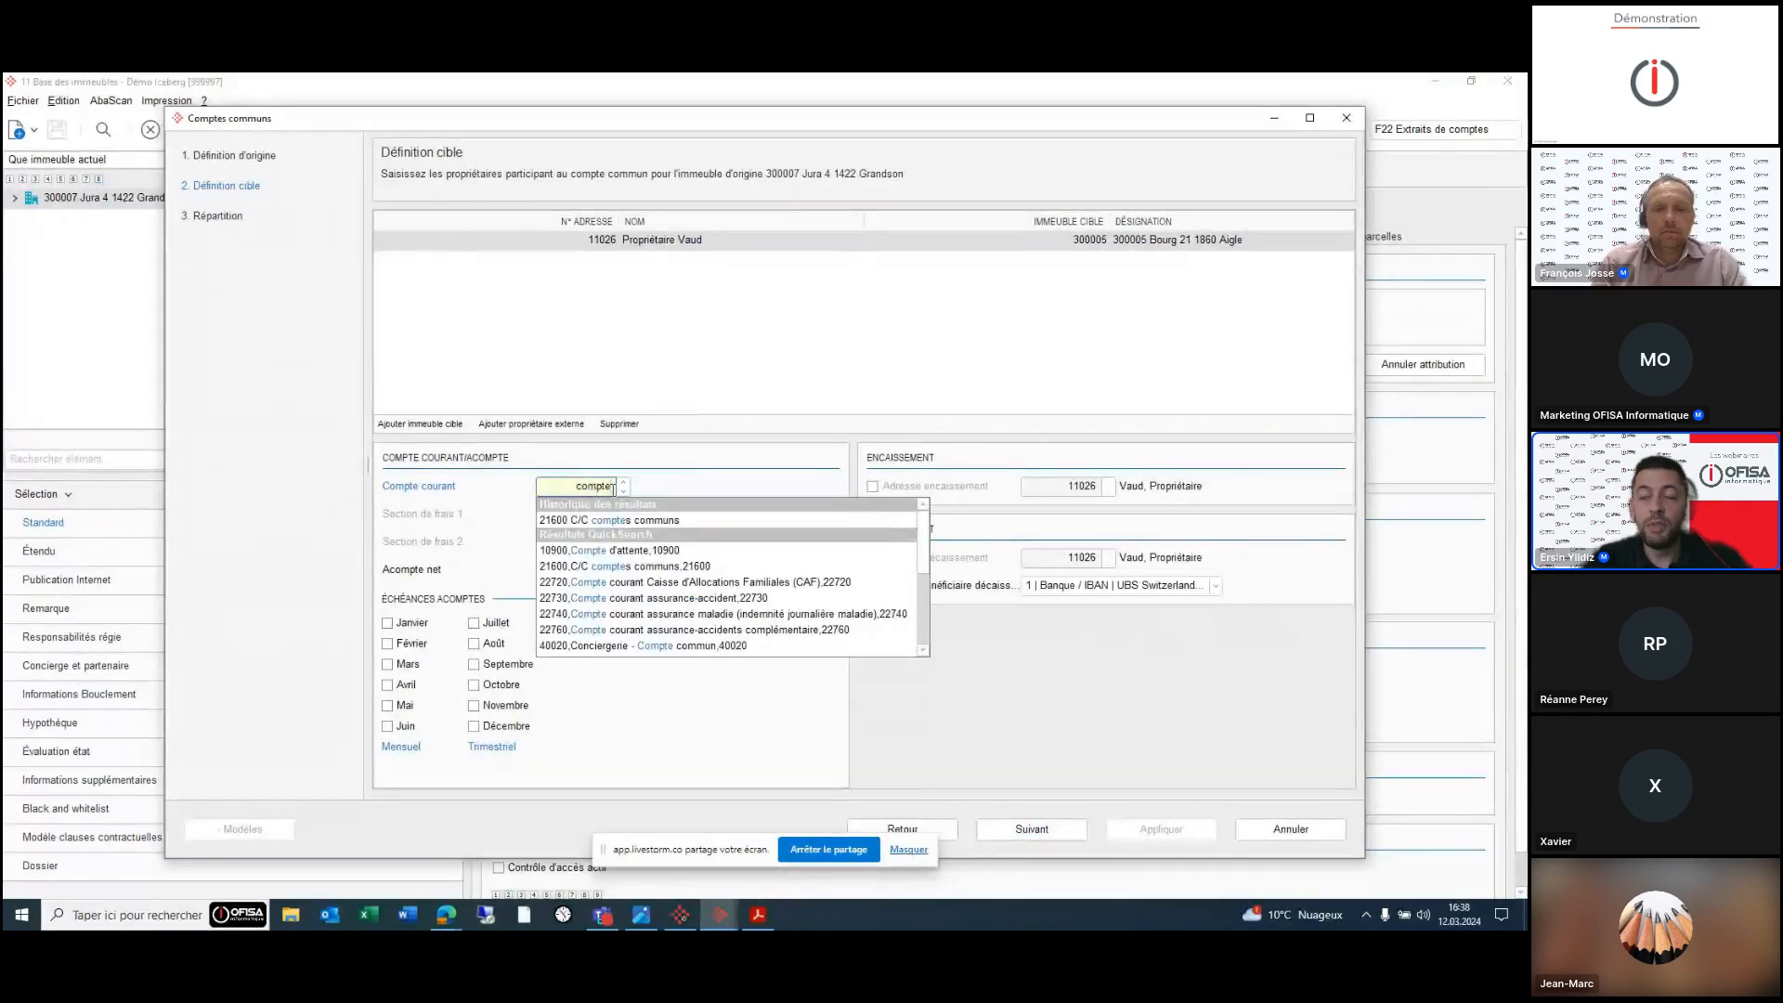
{"action": "left_click", "coordinate": [655, 568]}
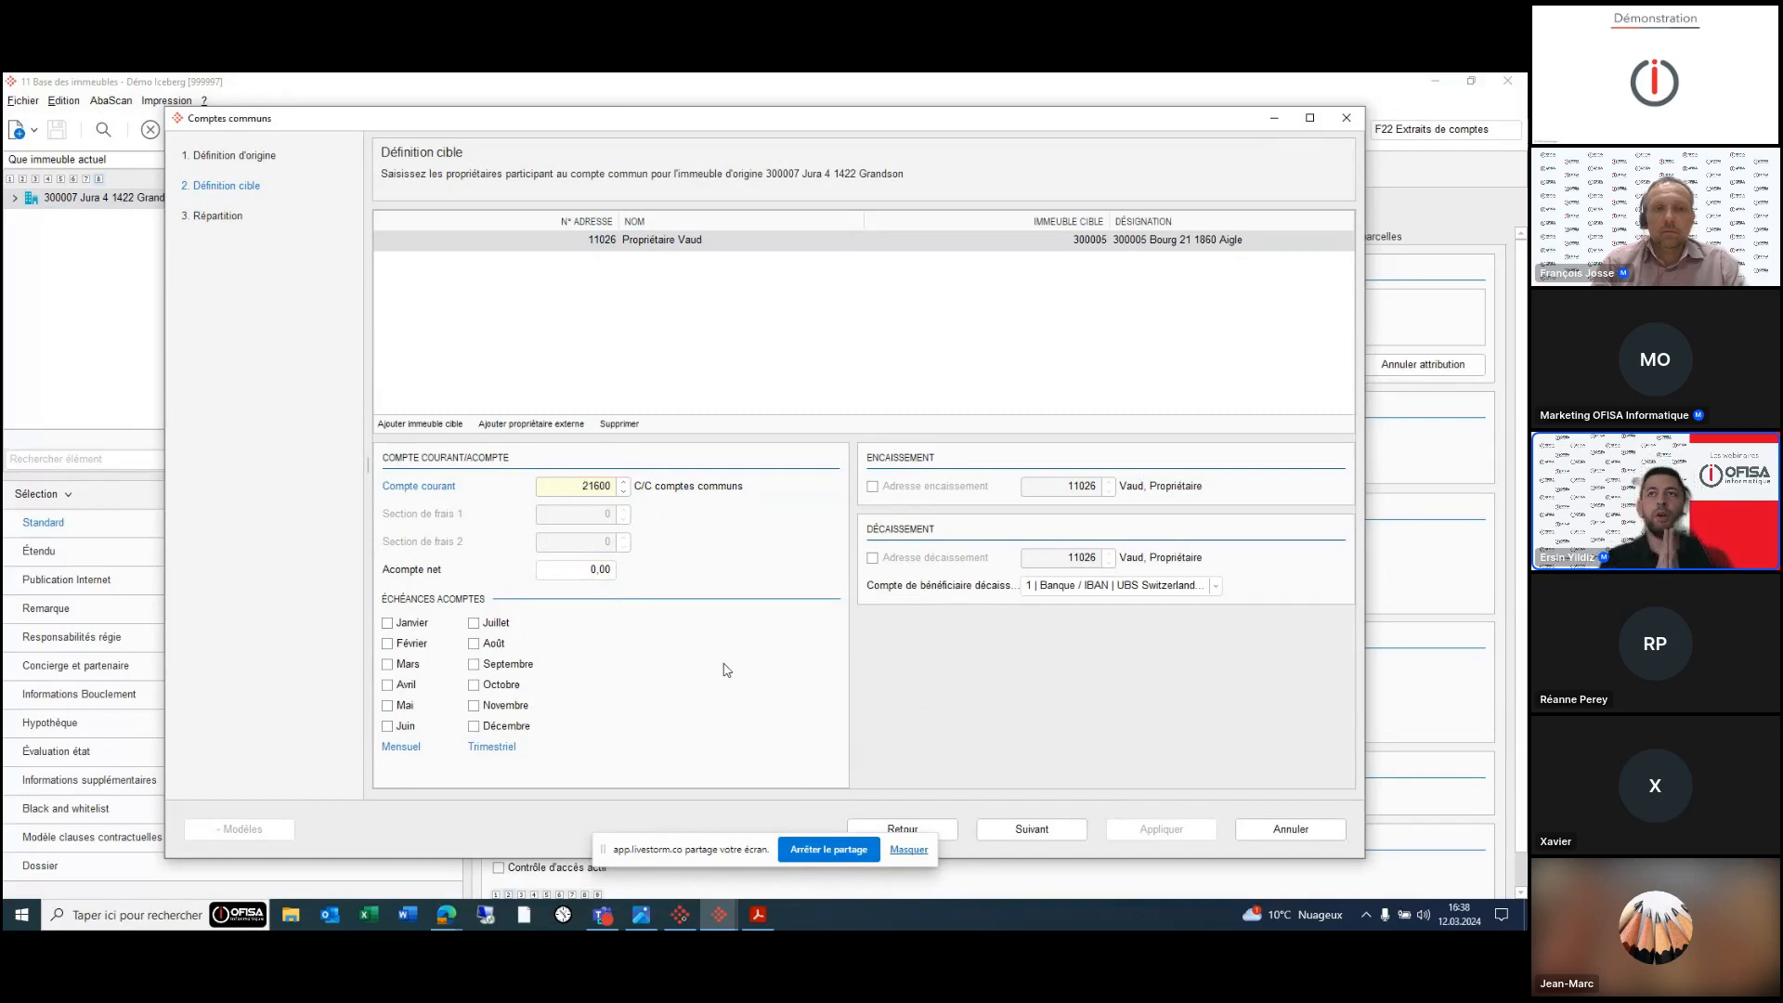
{"action": "left_click", "coordinate": [640, 915]}
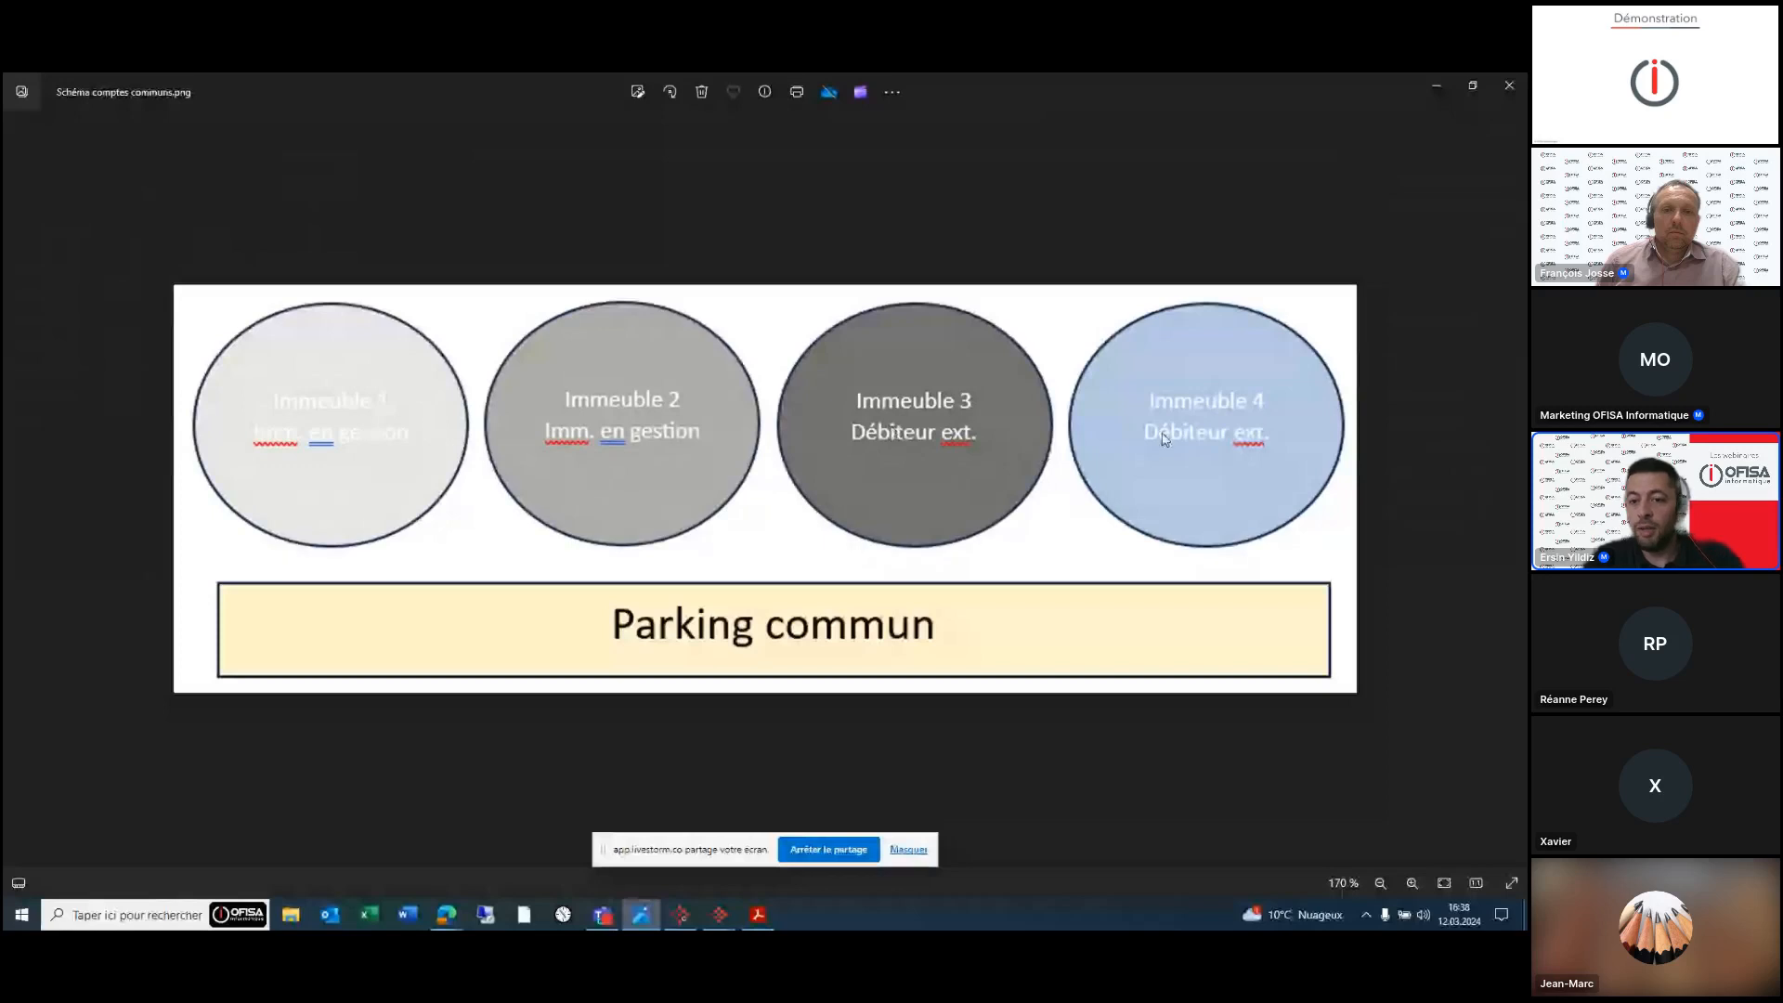
{"action": "mouse_move", "coordinate": [748, 919]}
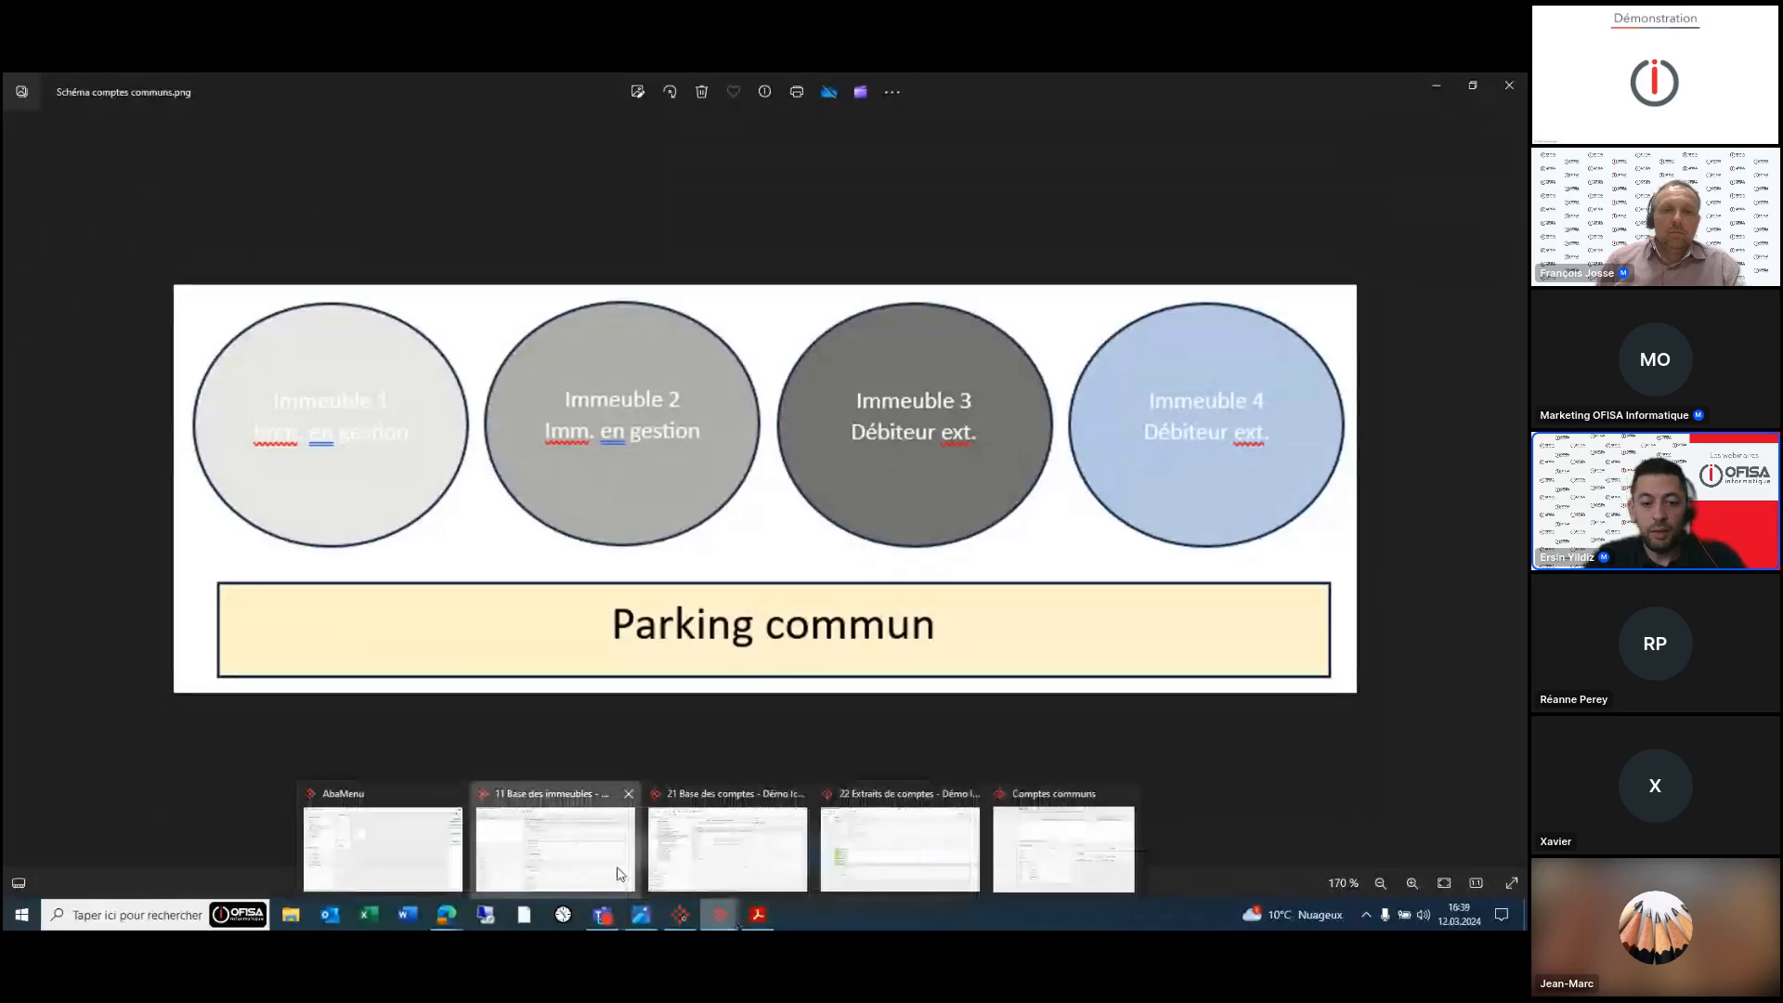
{"action": "left_click", "coordinate": [557, 845]}
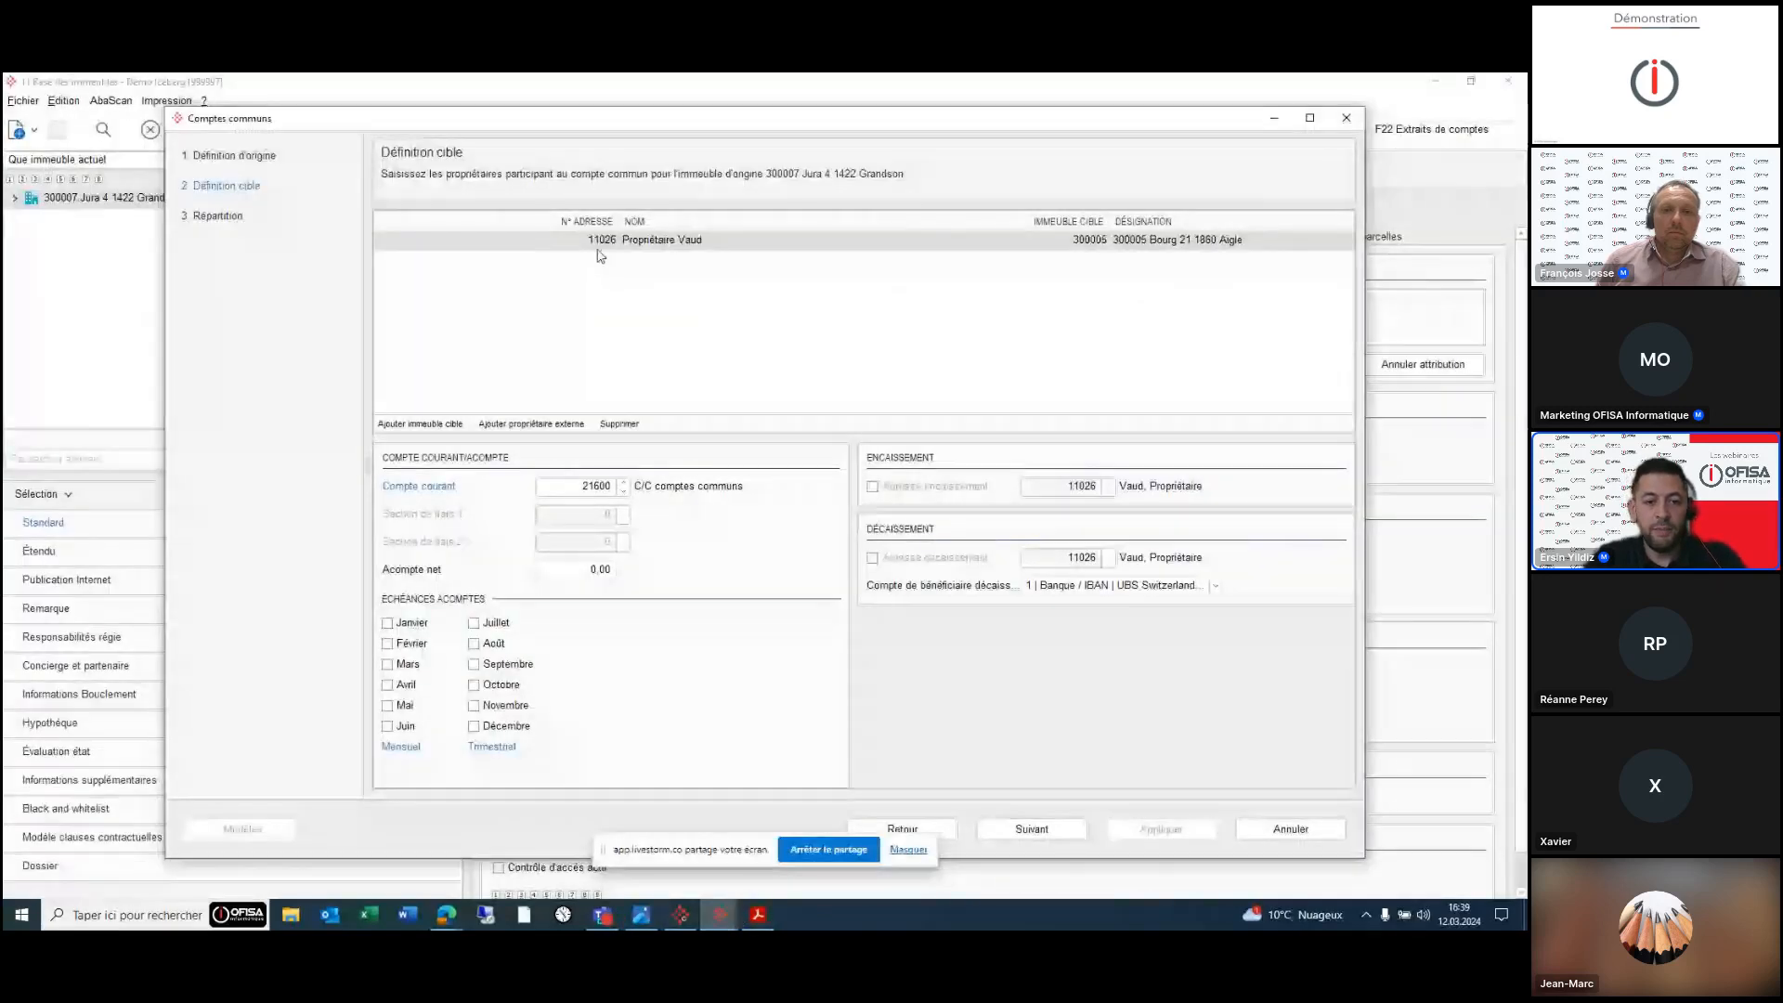
{"action": "left_click", "coordinate": [591, 570]}
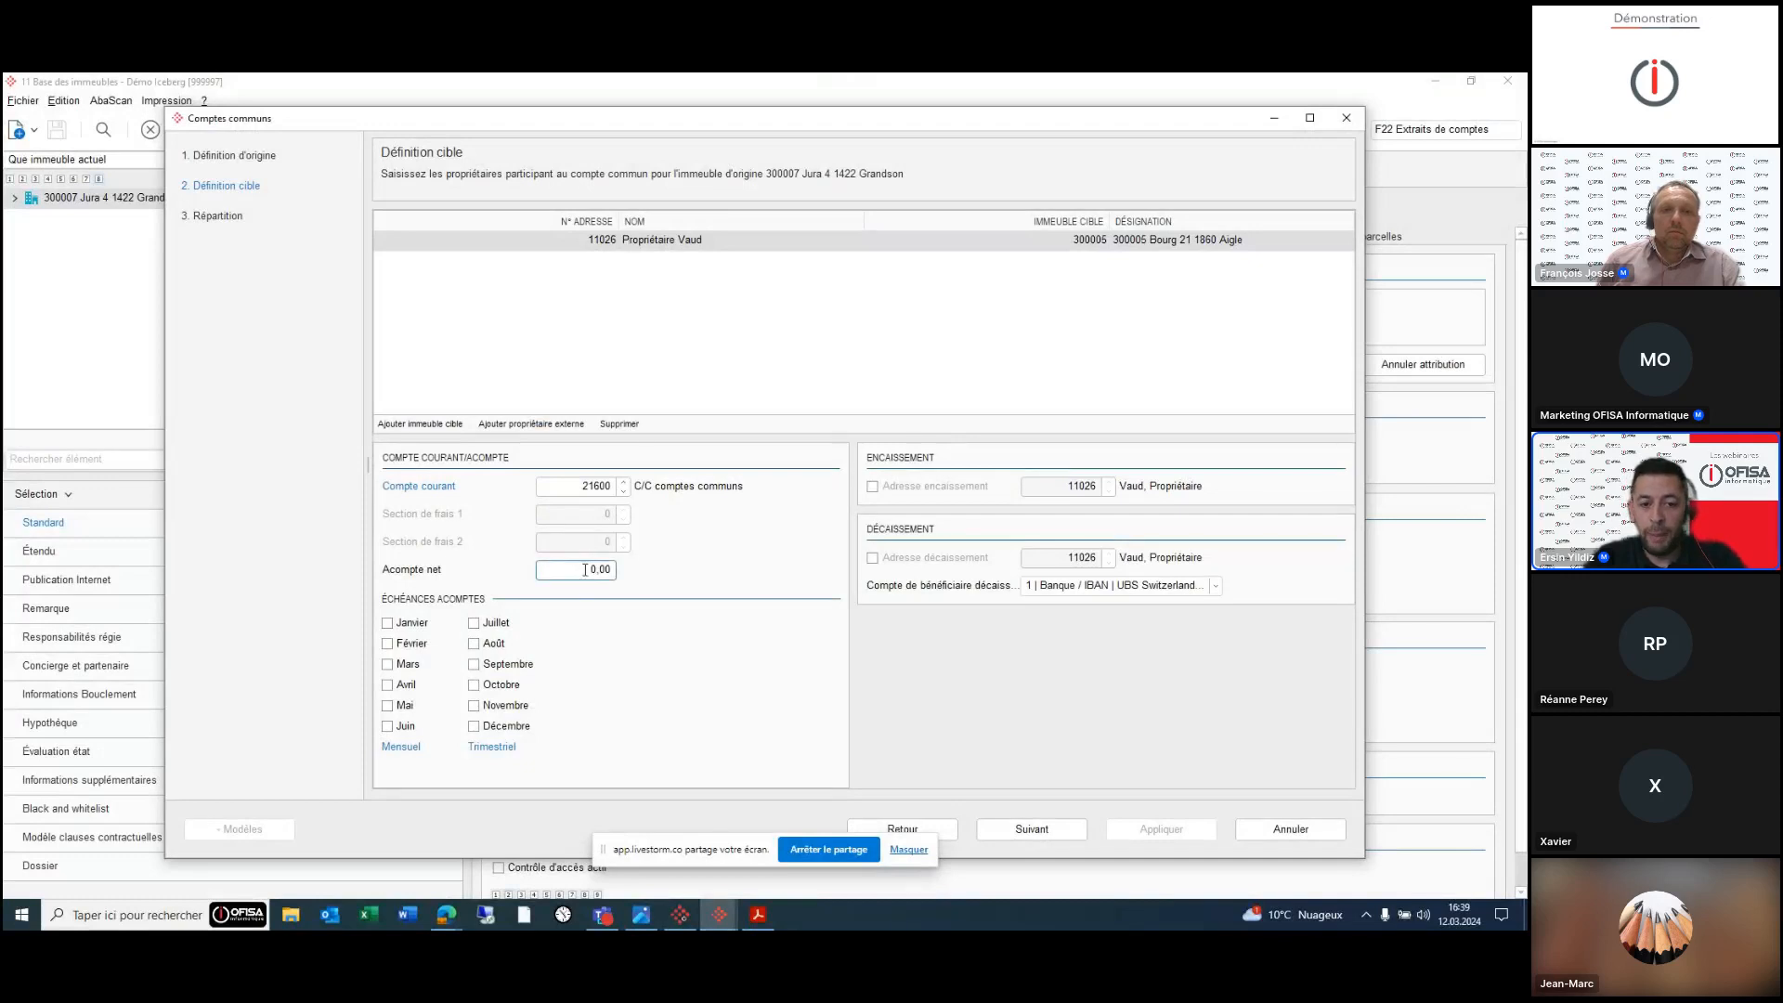
{"action": "left_click", "coordinate": [489, 728]}
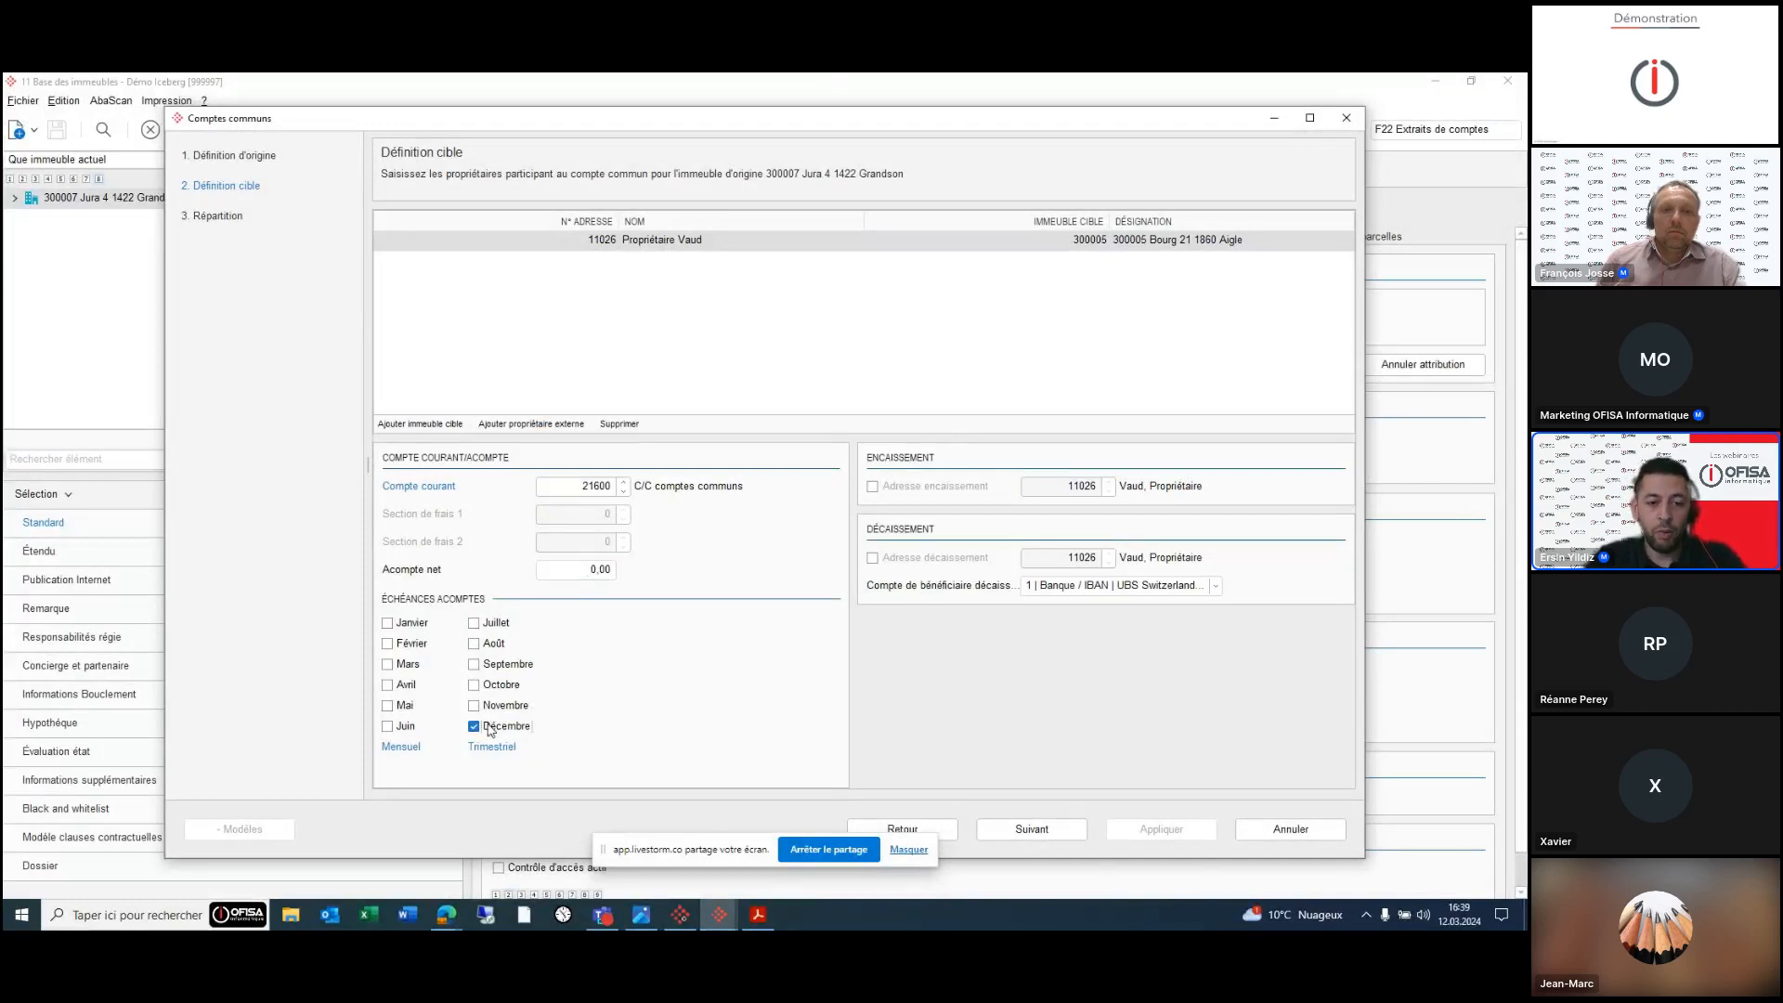
- Add a tenant as external owner on account 21600 paying 250.00 in March, June, September and December
{"action": "left_click", "coordinate": [525, 427]}
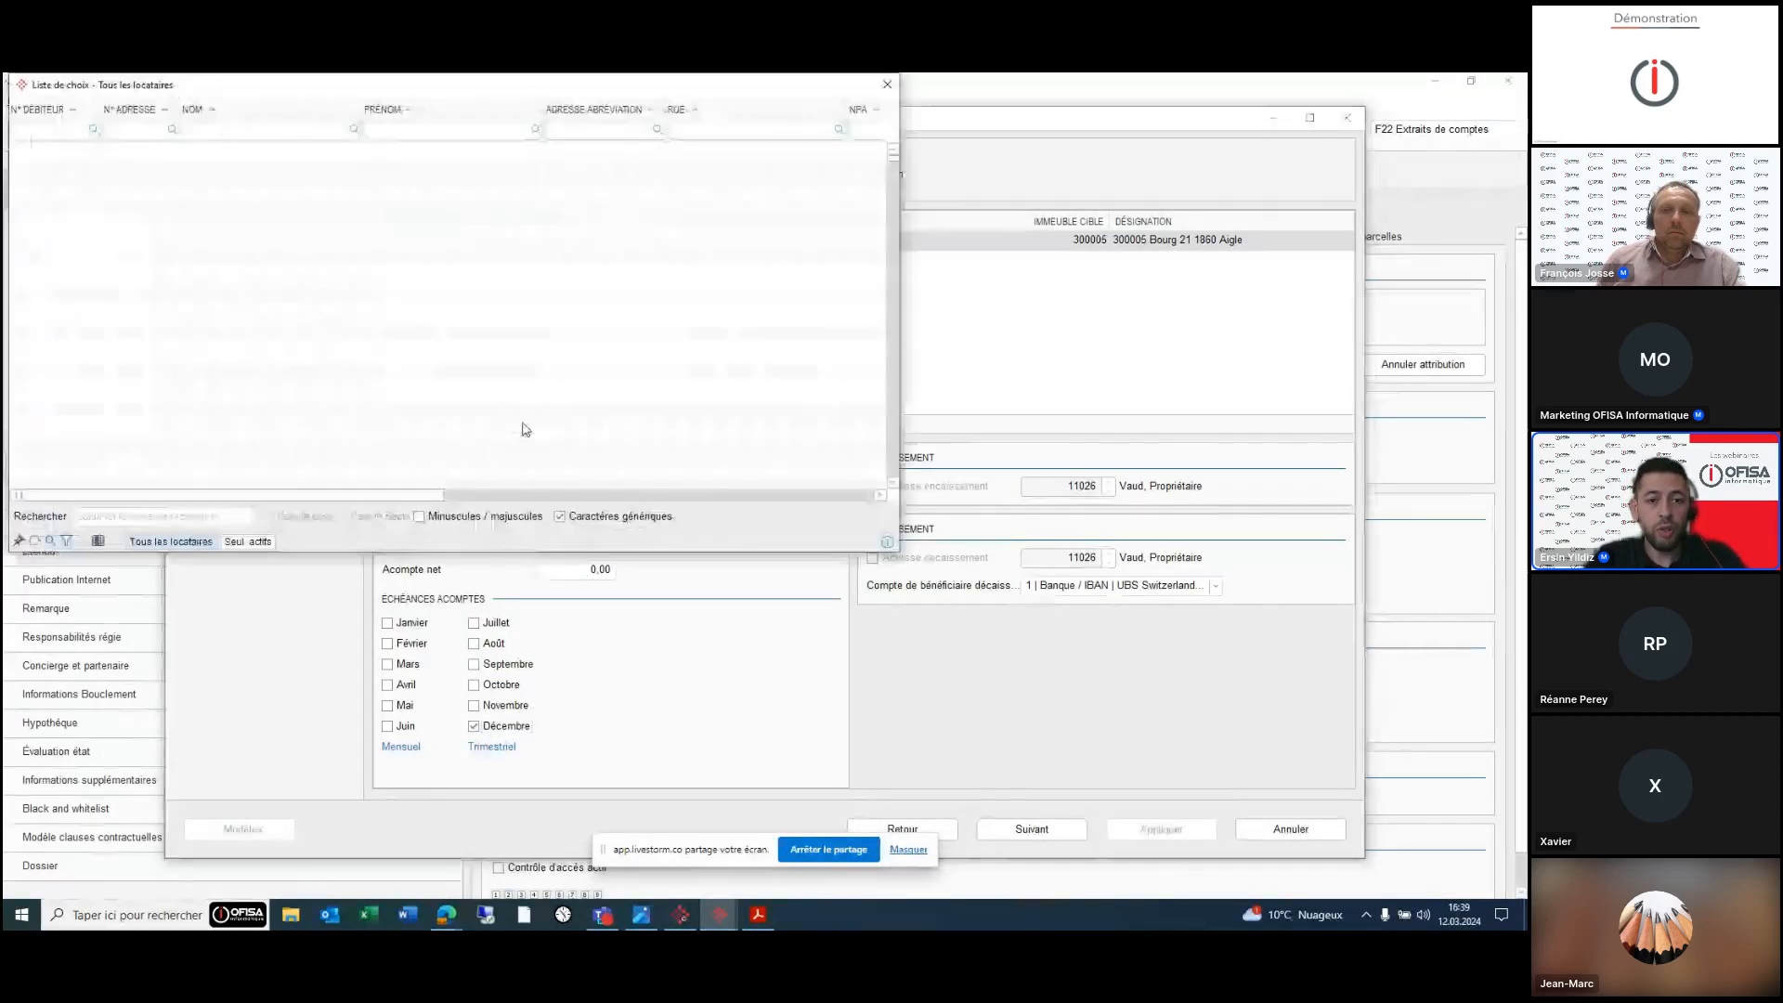
{"action": "double_click", "coordinate": [311, 296]}
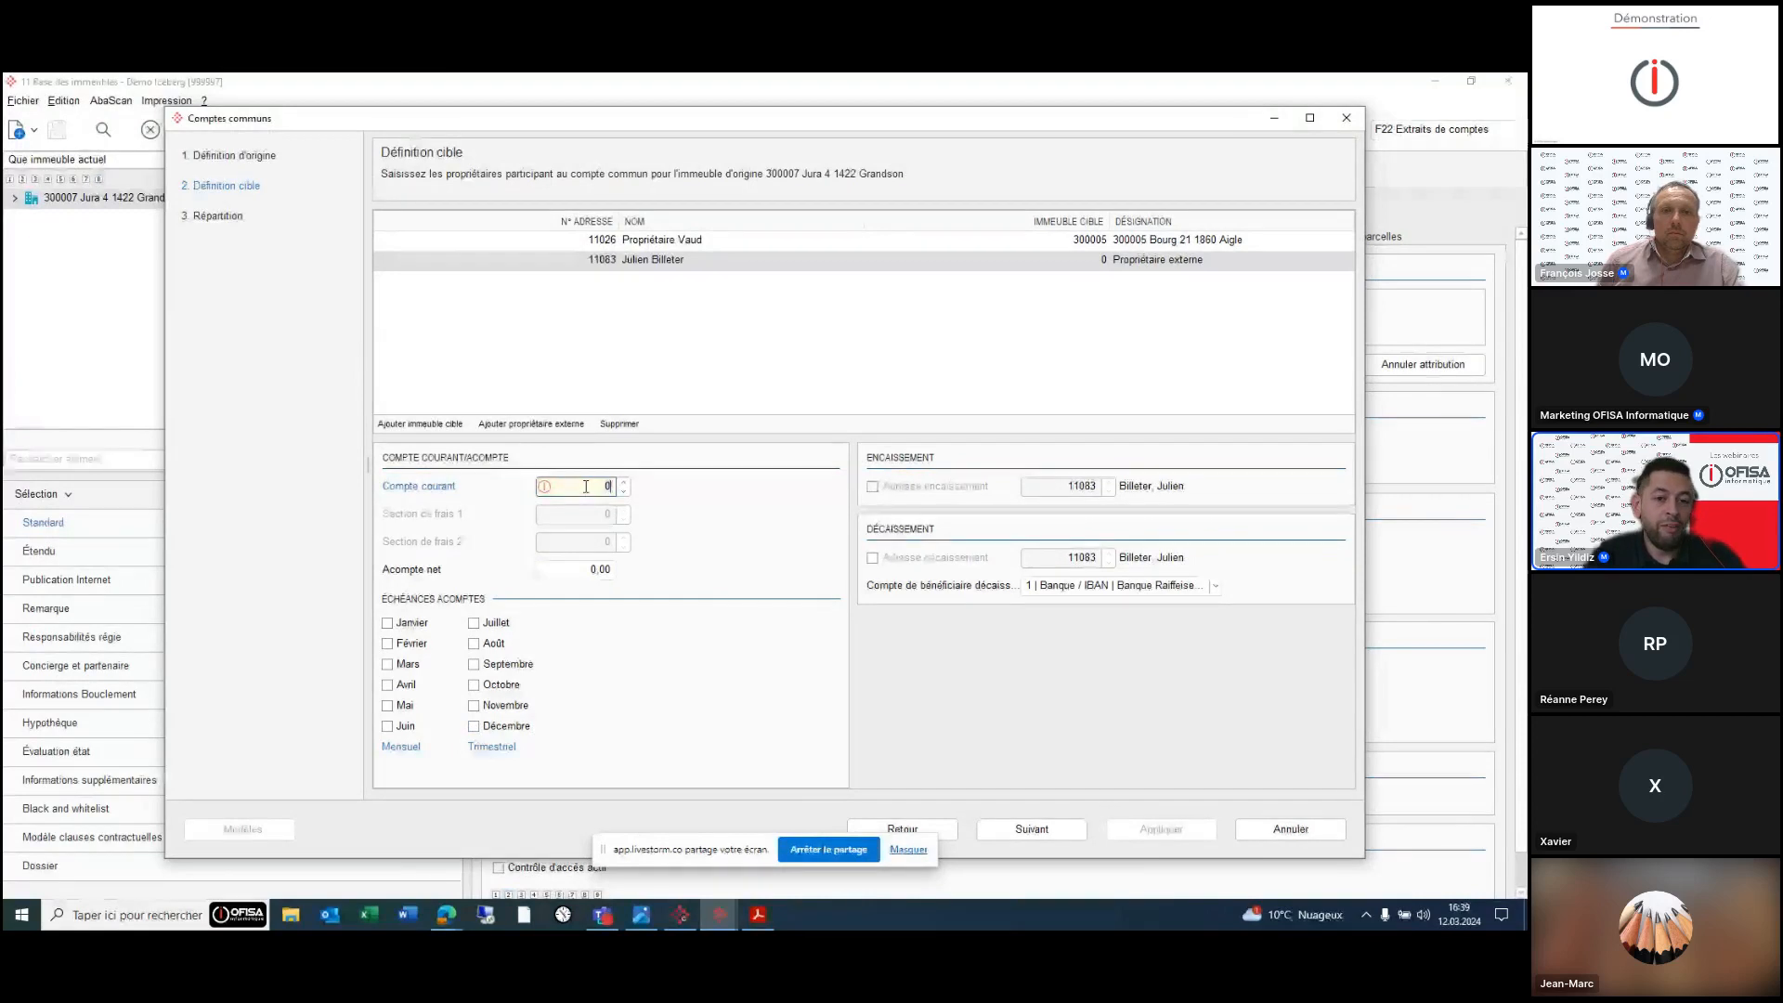
{"action": "type", "text": "compte"}
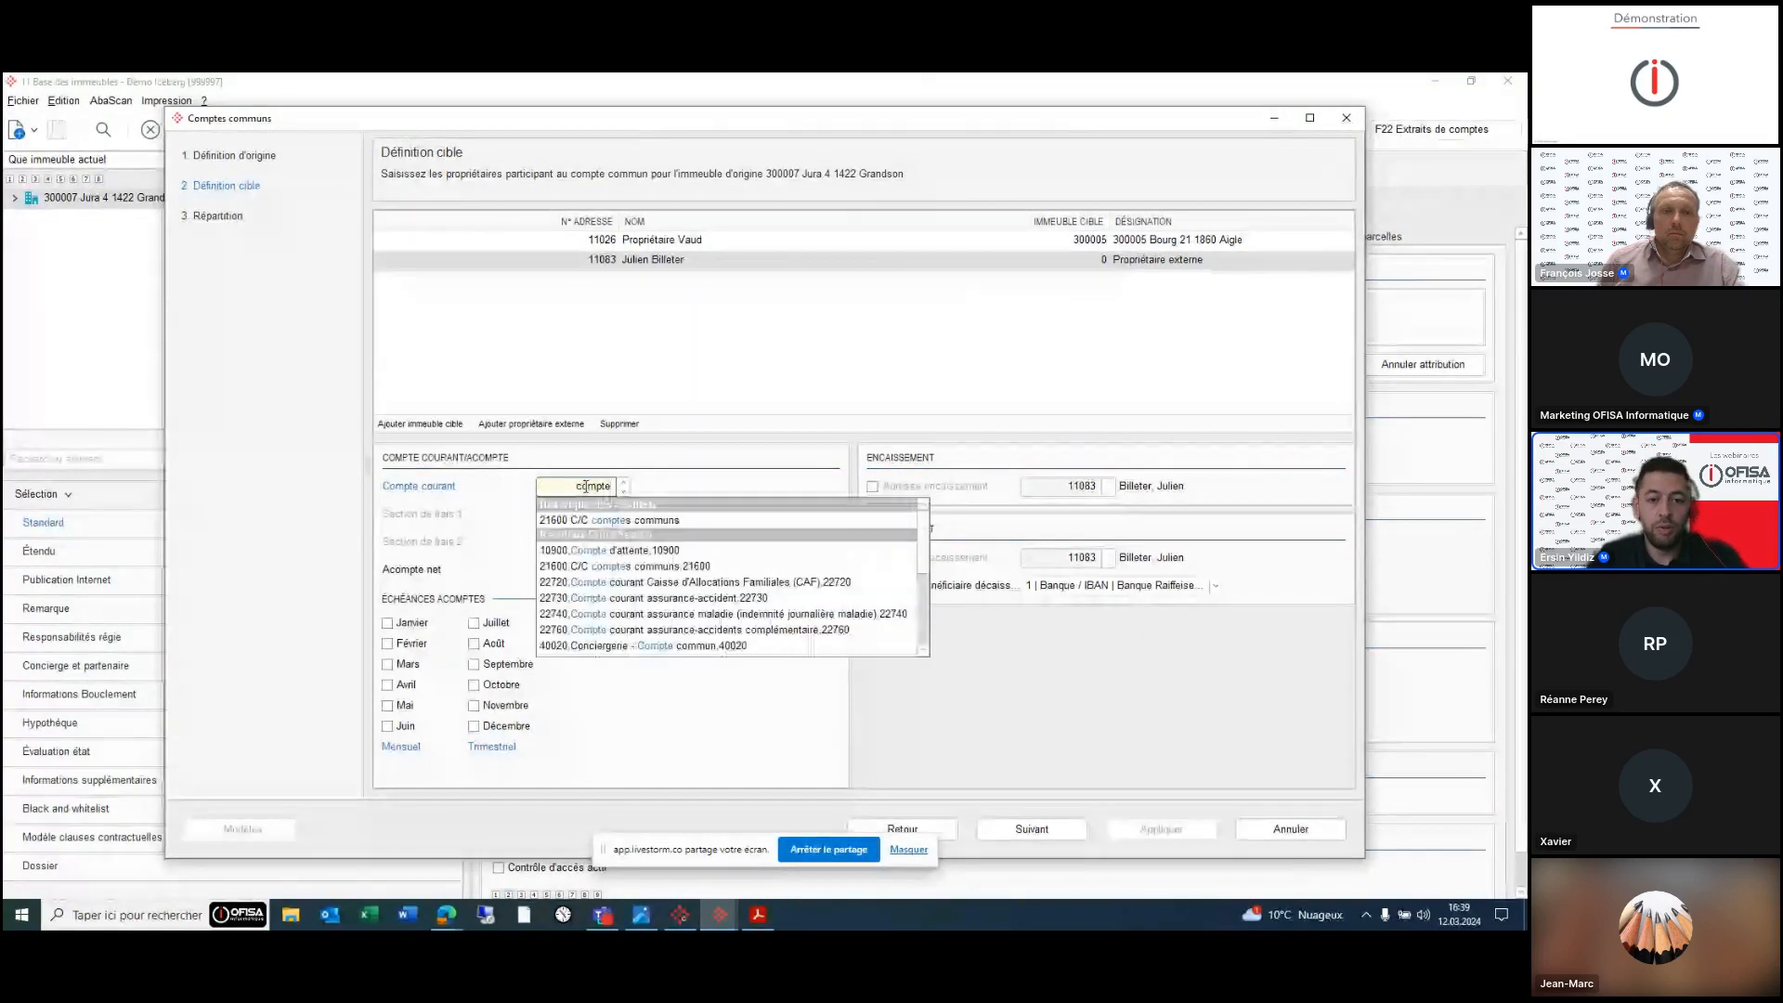
{"action": "key", "text": "Return"}
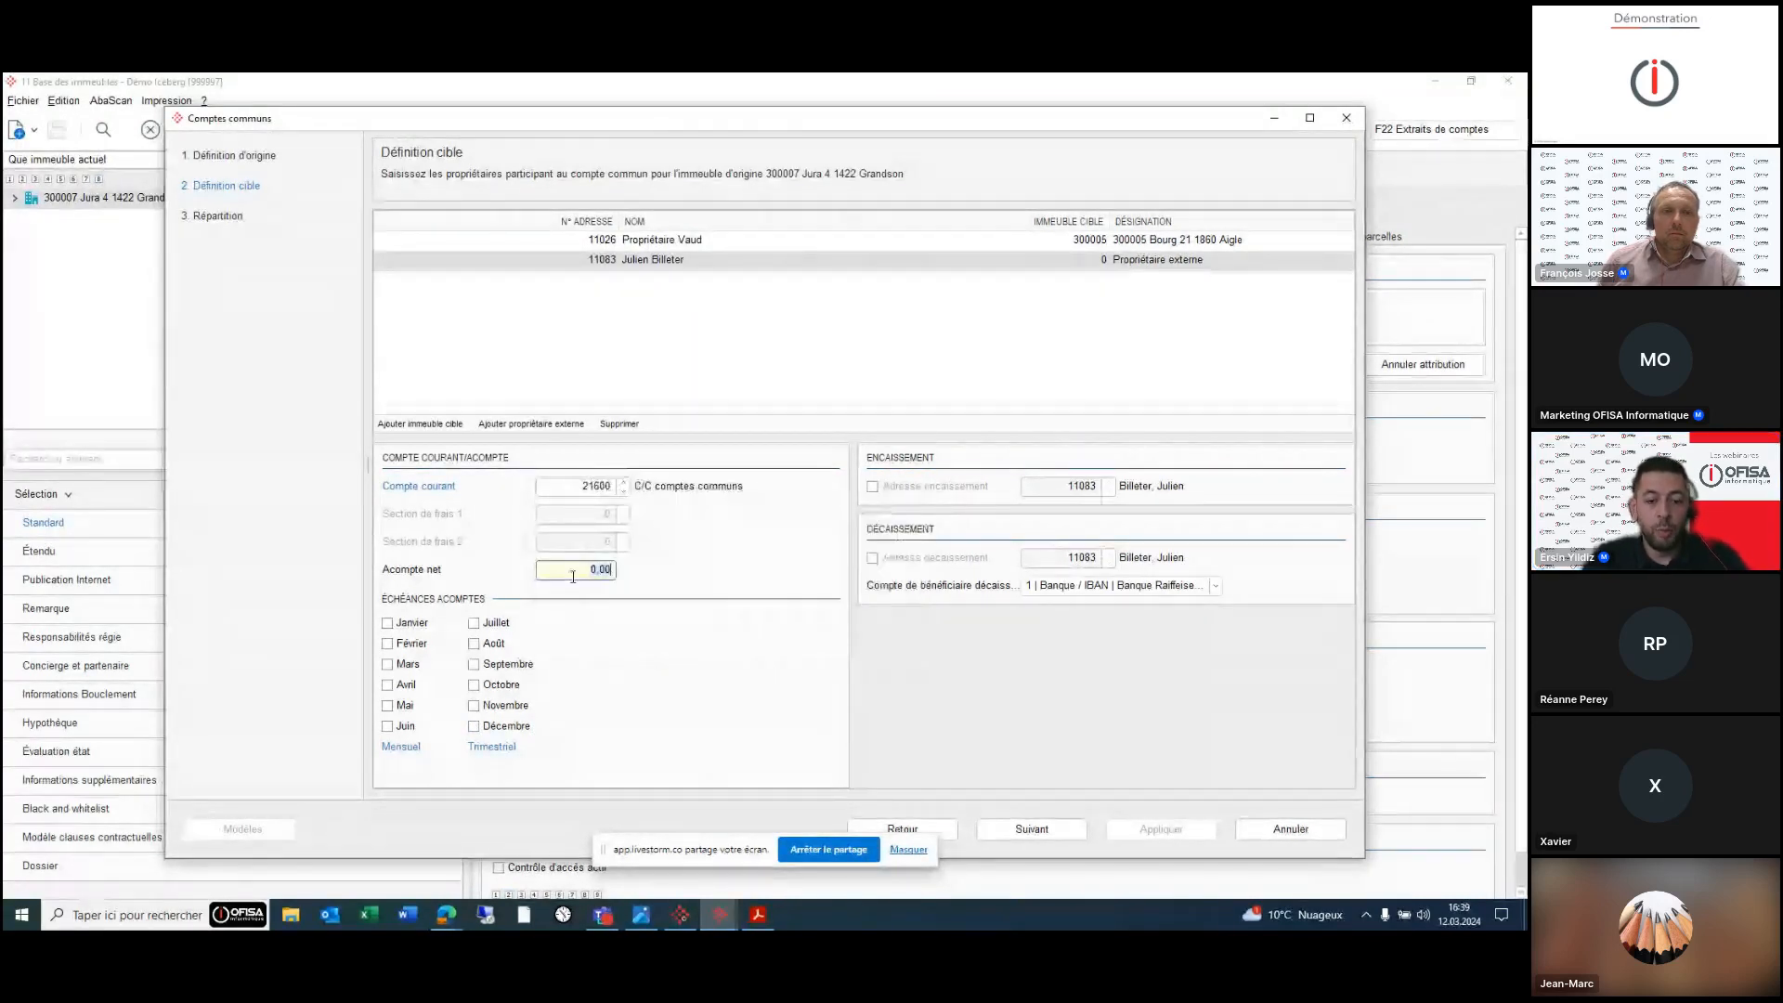
{"action": "type", "text": "250"}
{"action": "key", "text": "Tab"}
{"action": "left_click", "coordinate": [414, 664]}
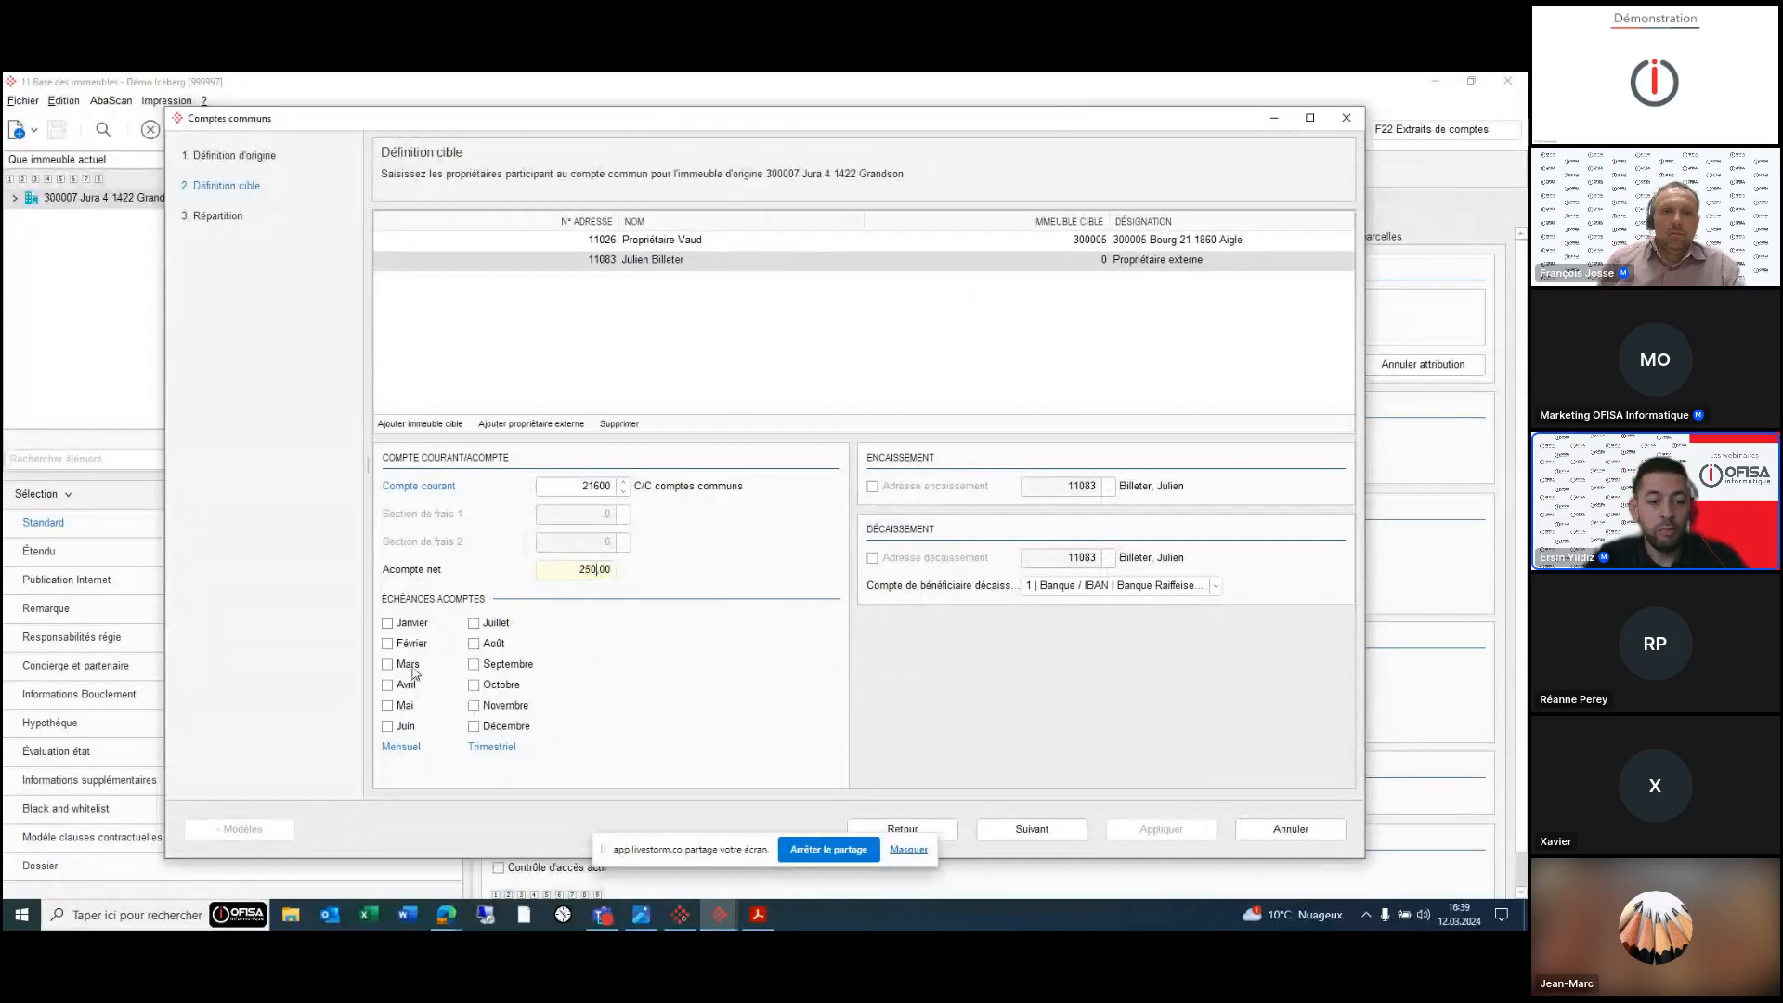
{"action": "left_click", "coordinate": [413, 725]}
{"action": "left_click", "coordinate": [478, 664]}
{"action": "left_click", "coordinate": [477, 725]}
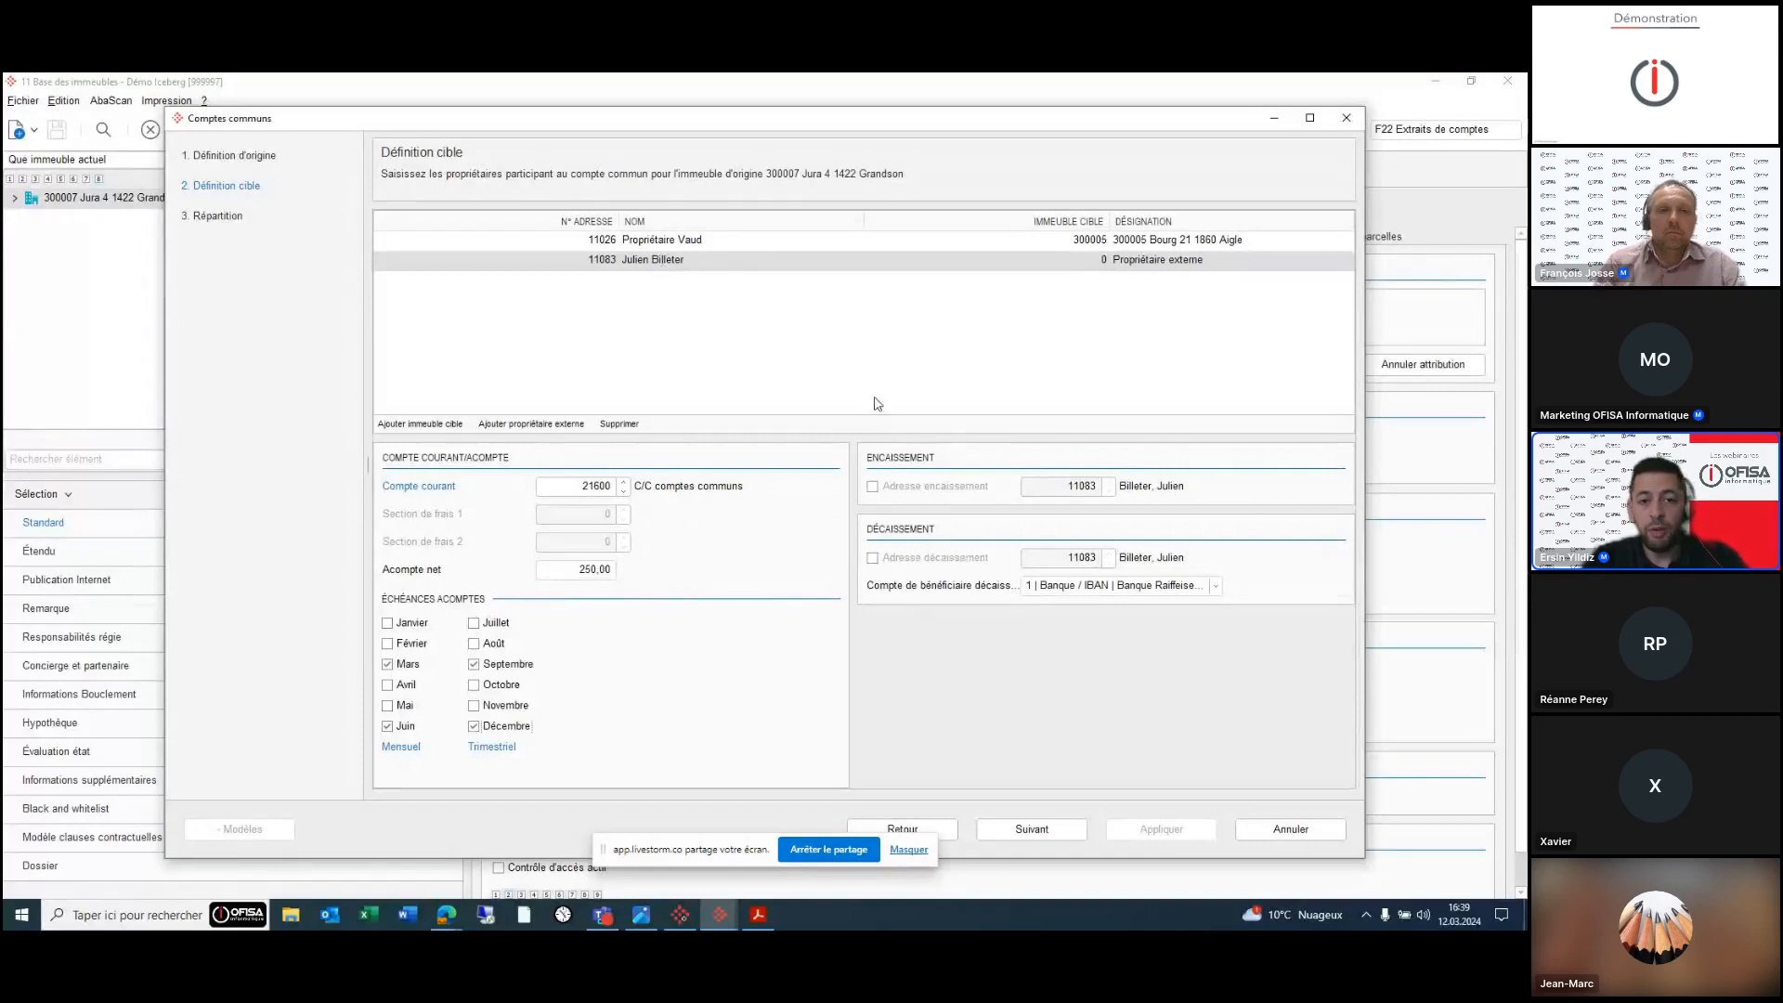
- Compare both target owners' settings, then cancel the common accounts wizard
{"action": "left_click", "coordinate": [728, 241]}
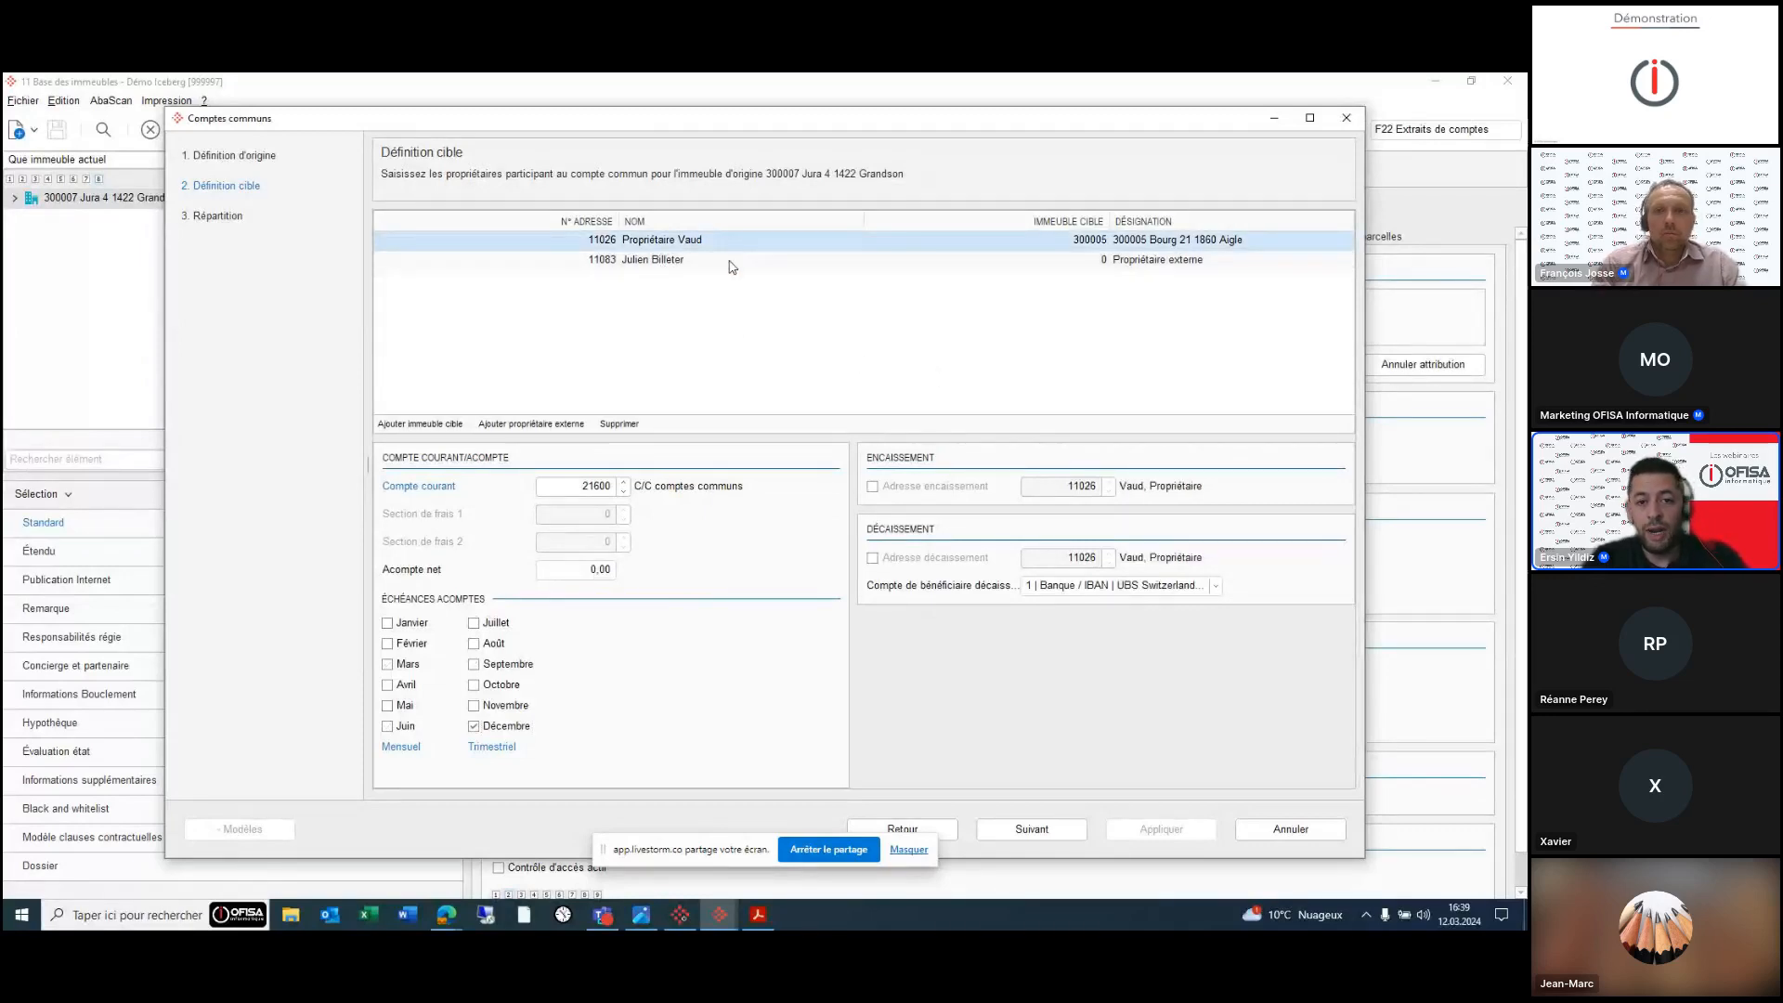
{"action": "left_click", "coordinate": [730, 261]}
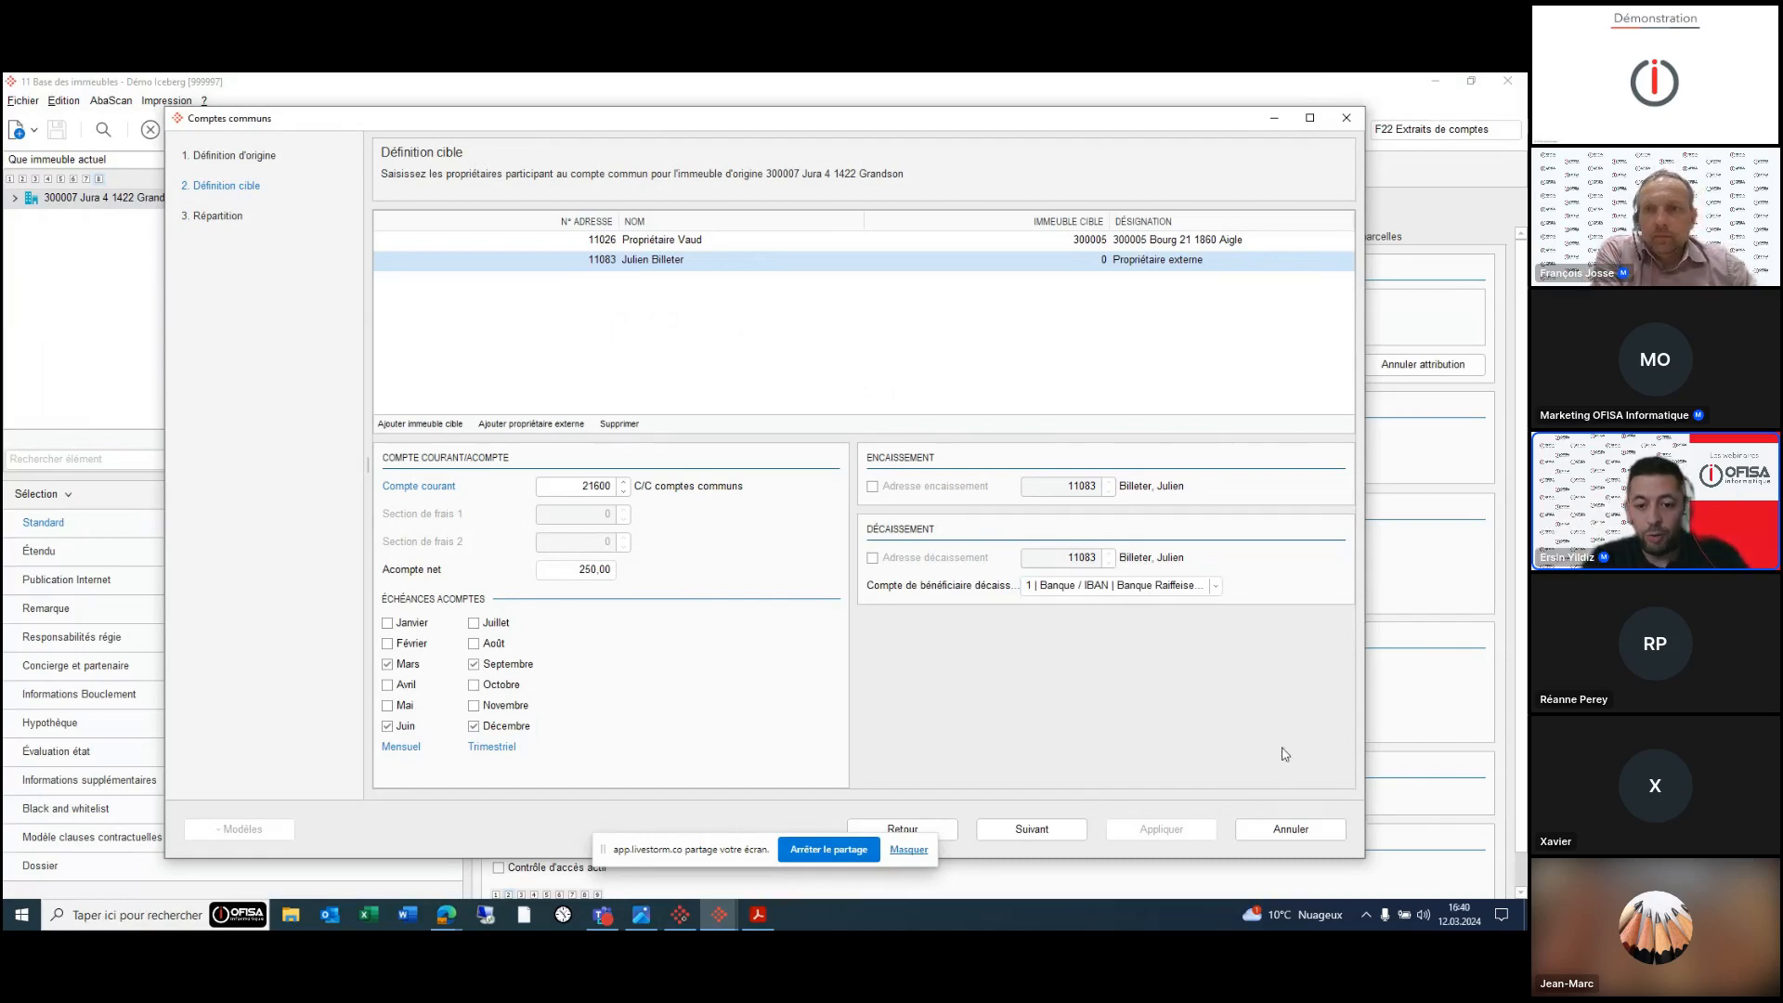
{"action": "left_click", "coordinate": [1292, 831]}
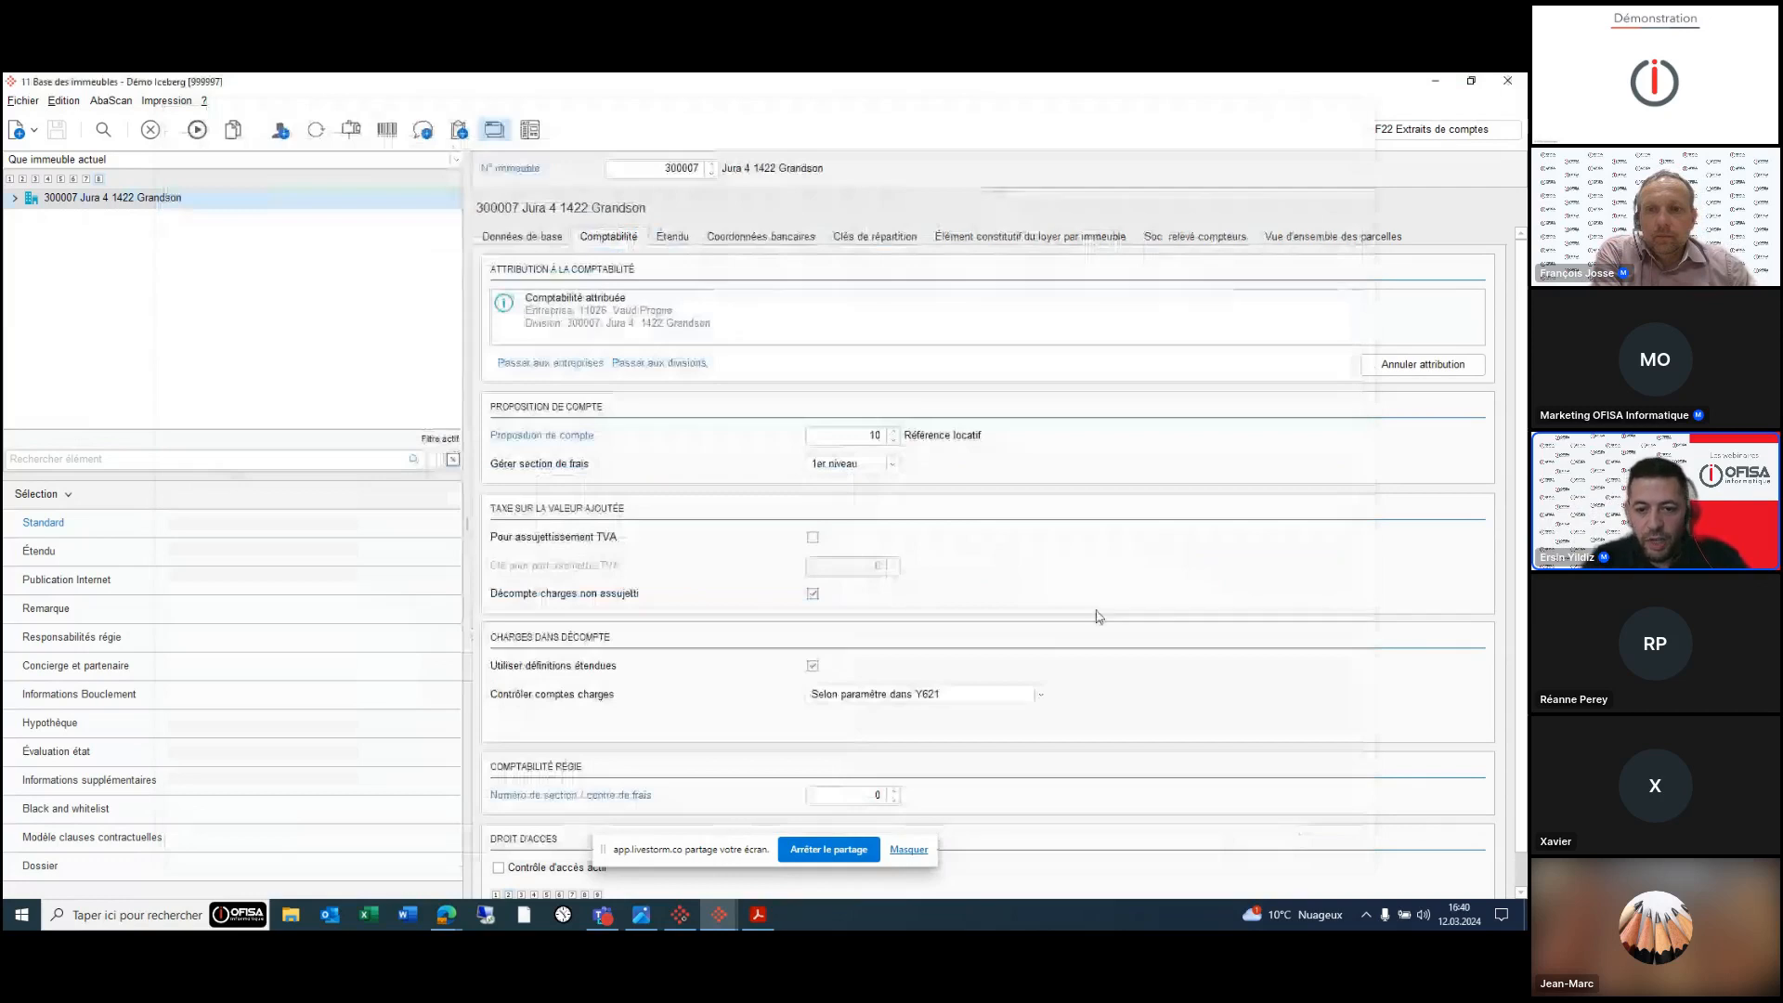
- Switch to building 300008 and show the Définition cible of its common account dès 01.01.2023
{"action": "left_click", "coordinate": [710, 167]}
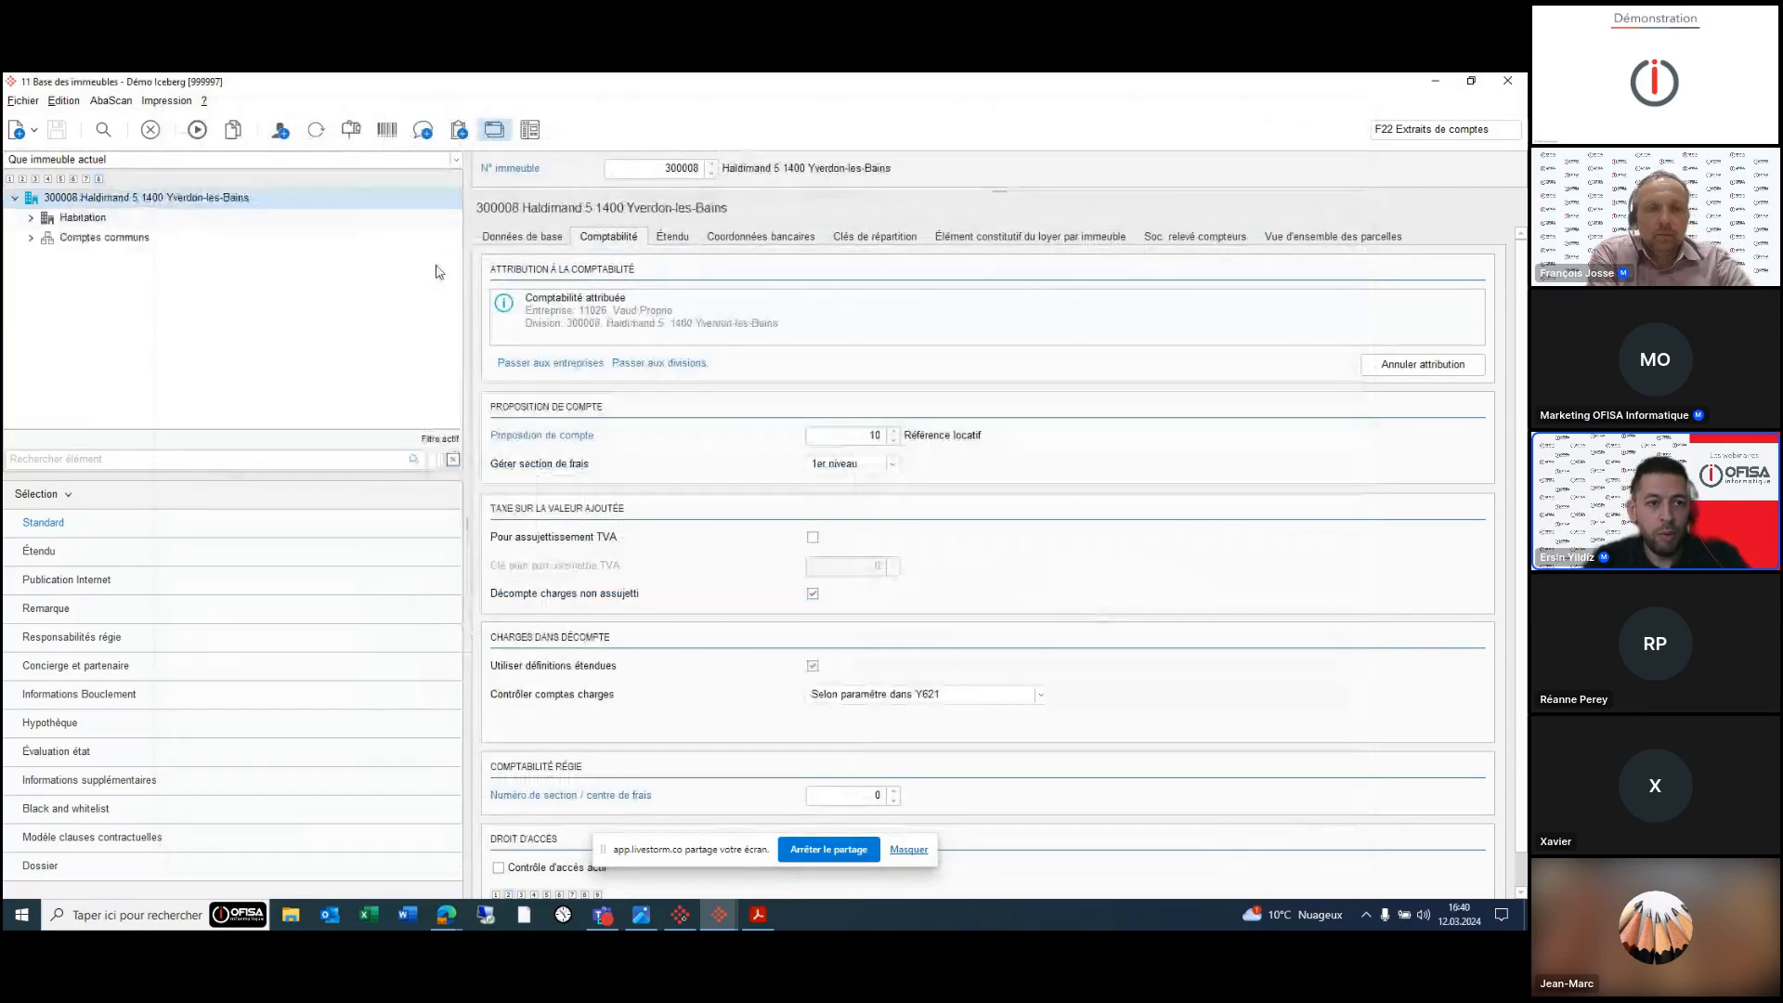
{"action": "left_click", "coordinate": [99, 240]}
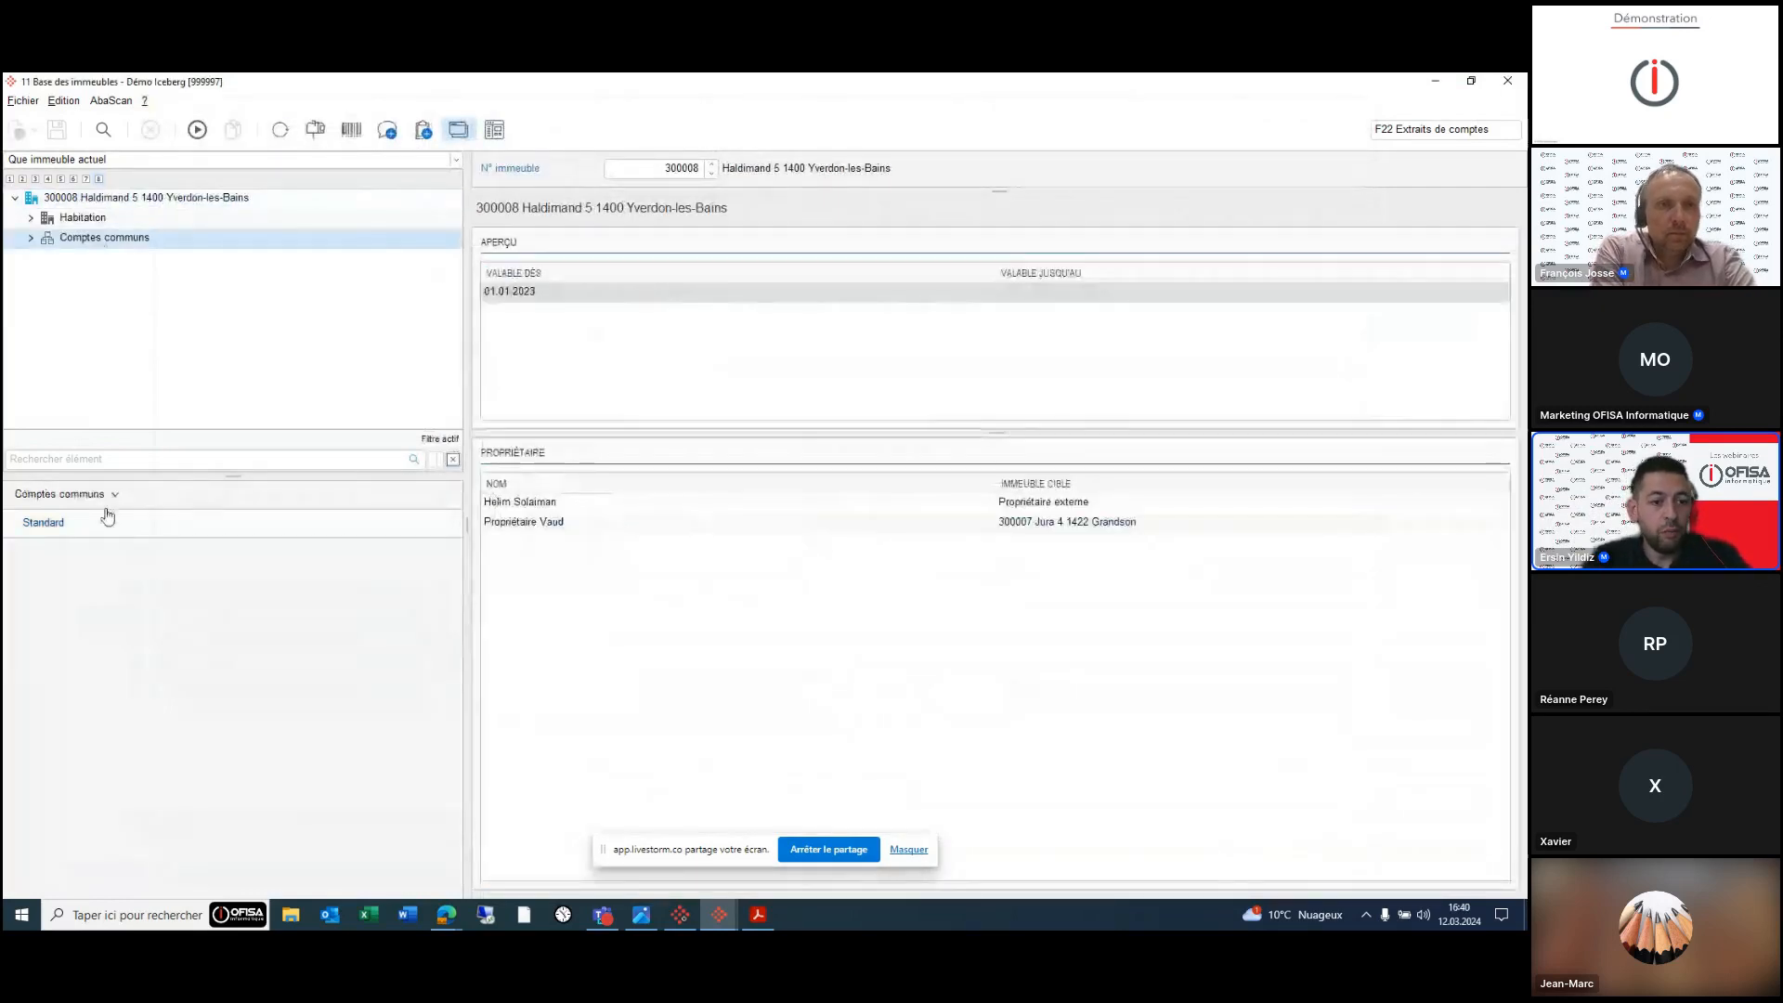
{"action": "left_click", "coordinate": [102, 257]}
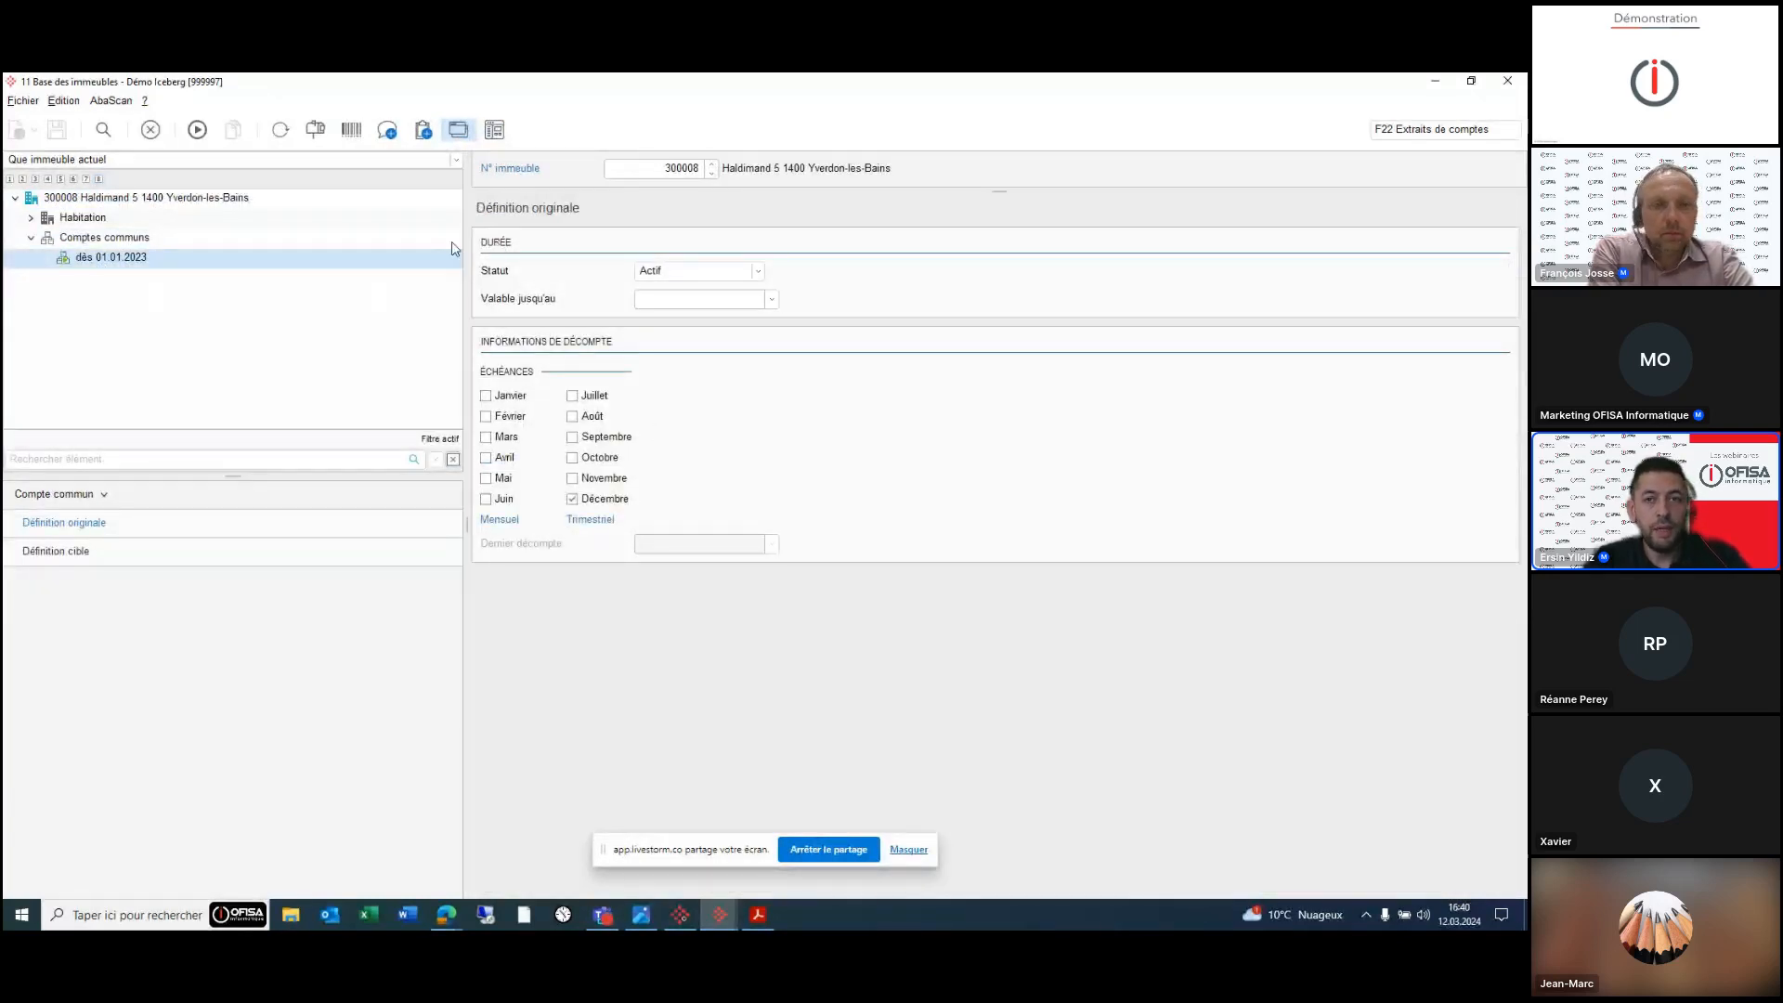
{"action": "left_click", "coordinate": [650, 271]}
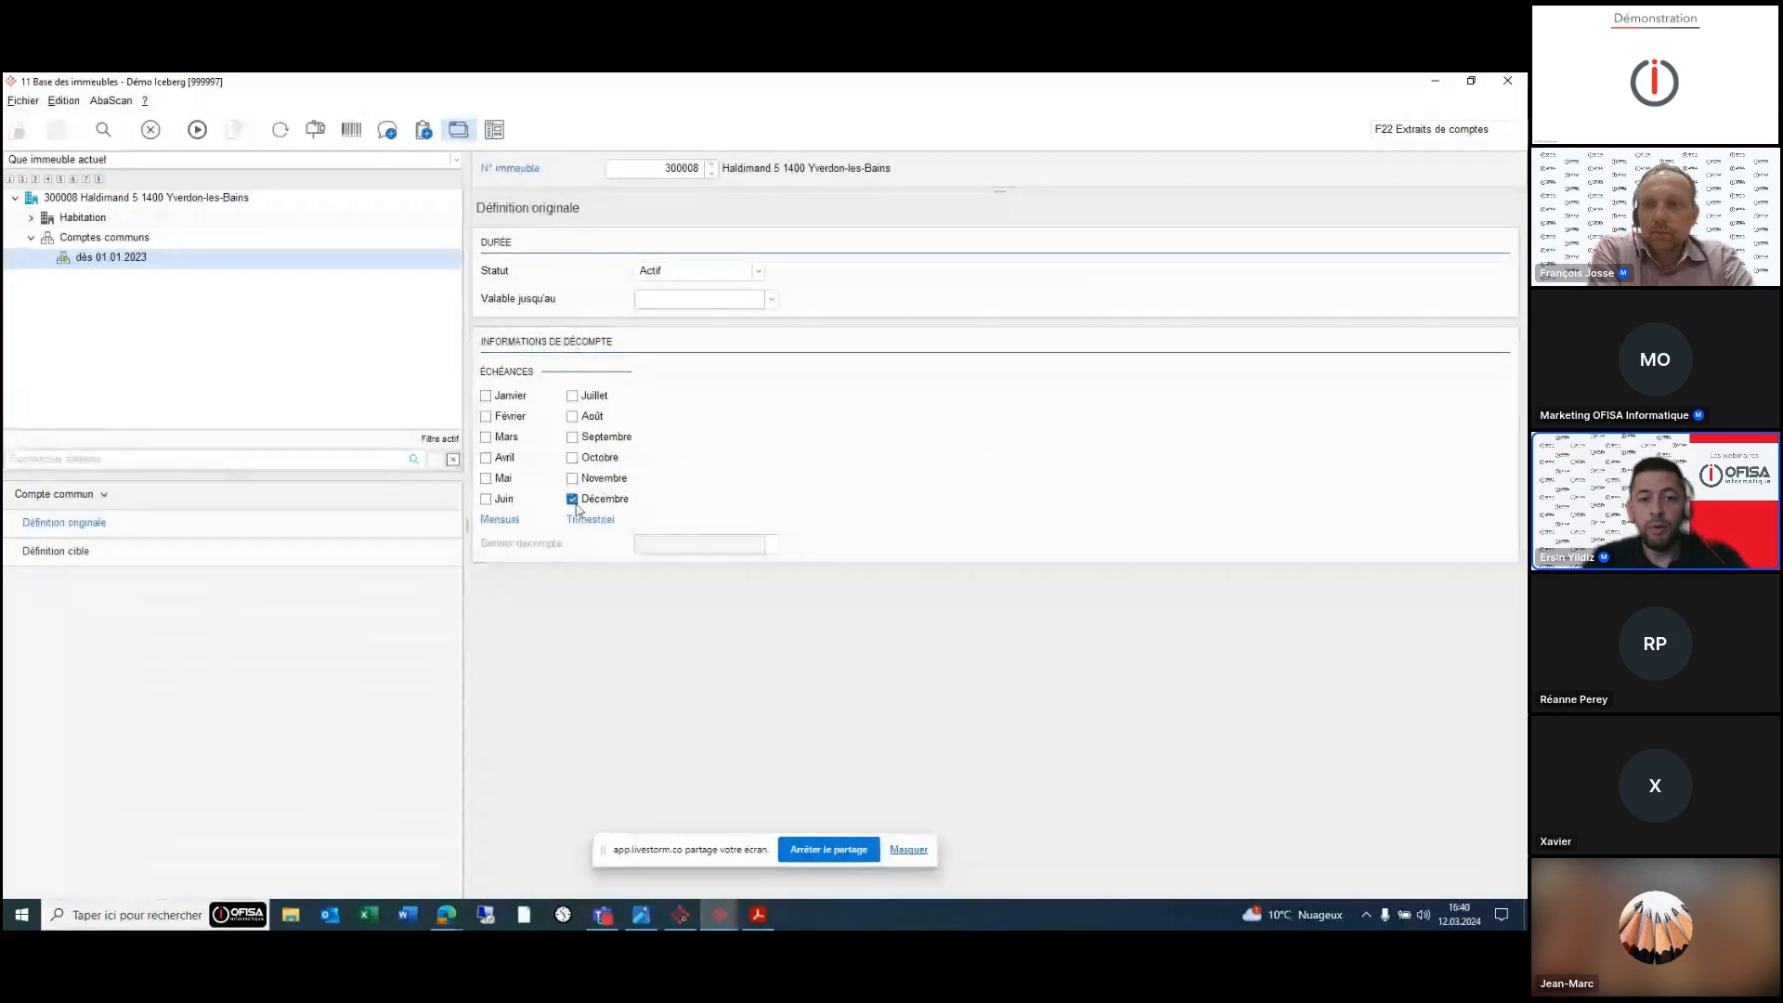
{"action": "left_click", "coordinate": [83, 551]}
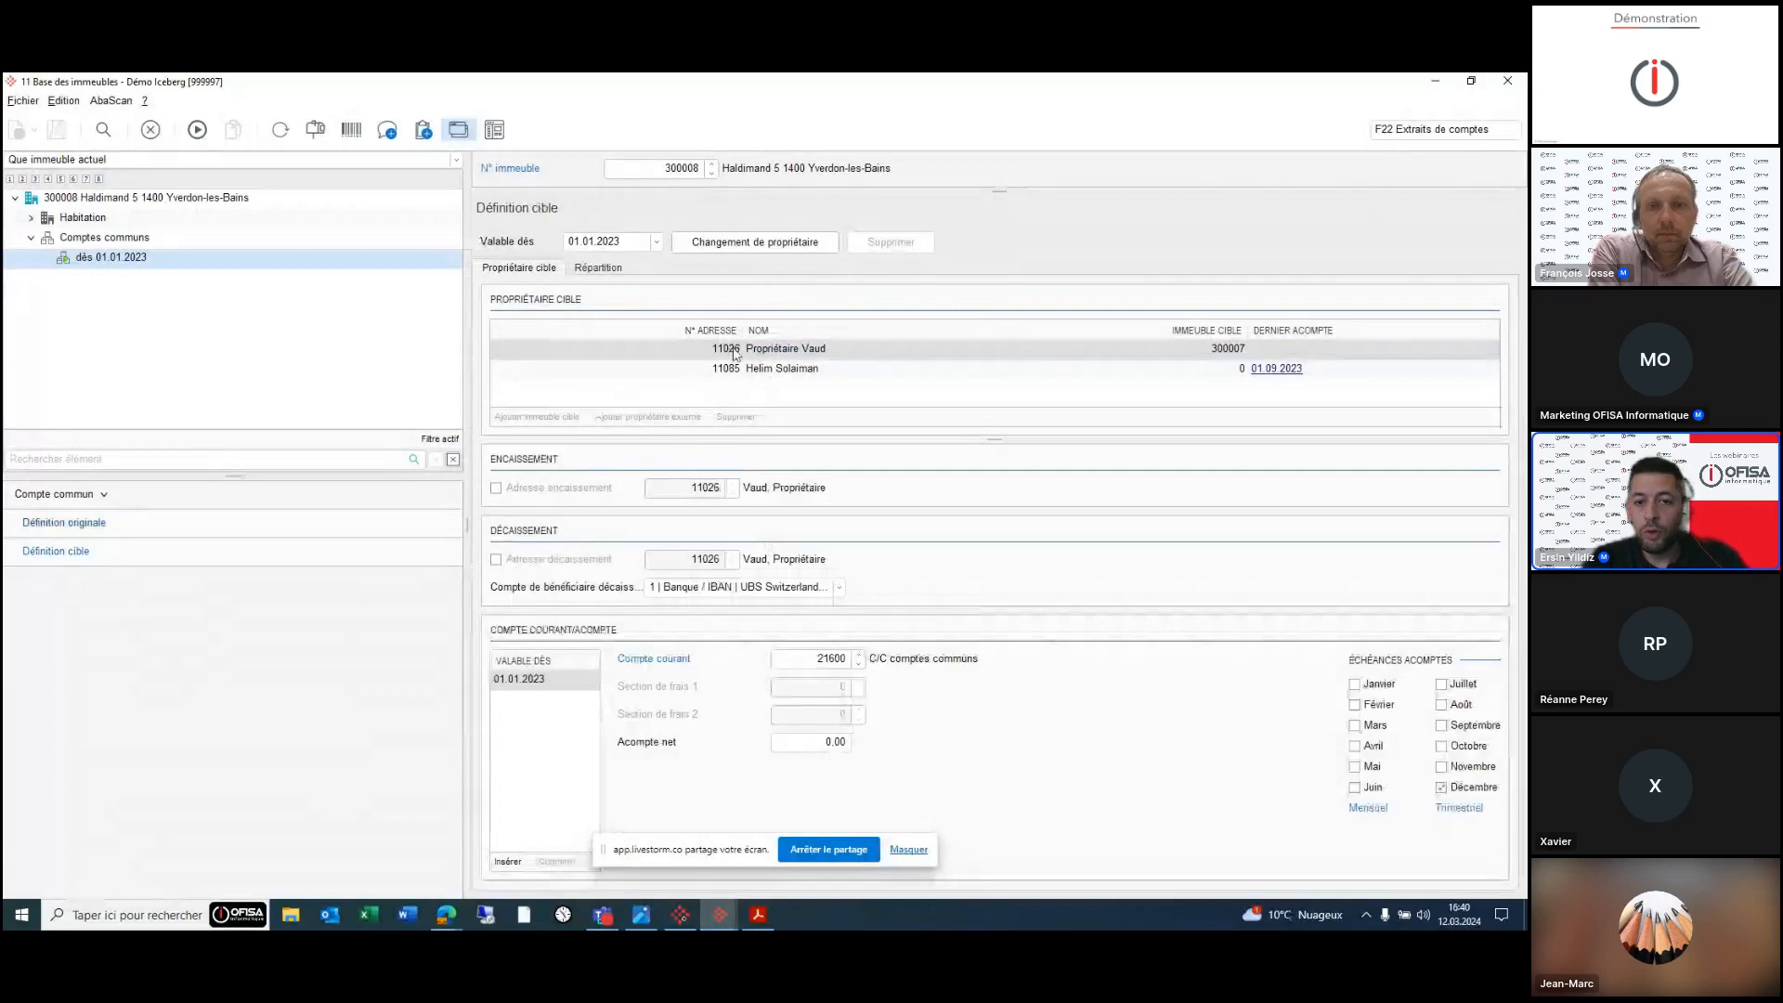
- Compare the external owner and Propriétaire Vaud settings, then view the 50/50 split of 40020, 41020, 43020
{"action": "left_click", "coordinate": [798, 369]}
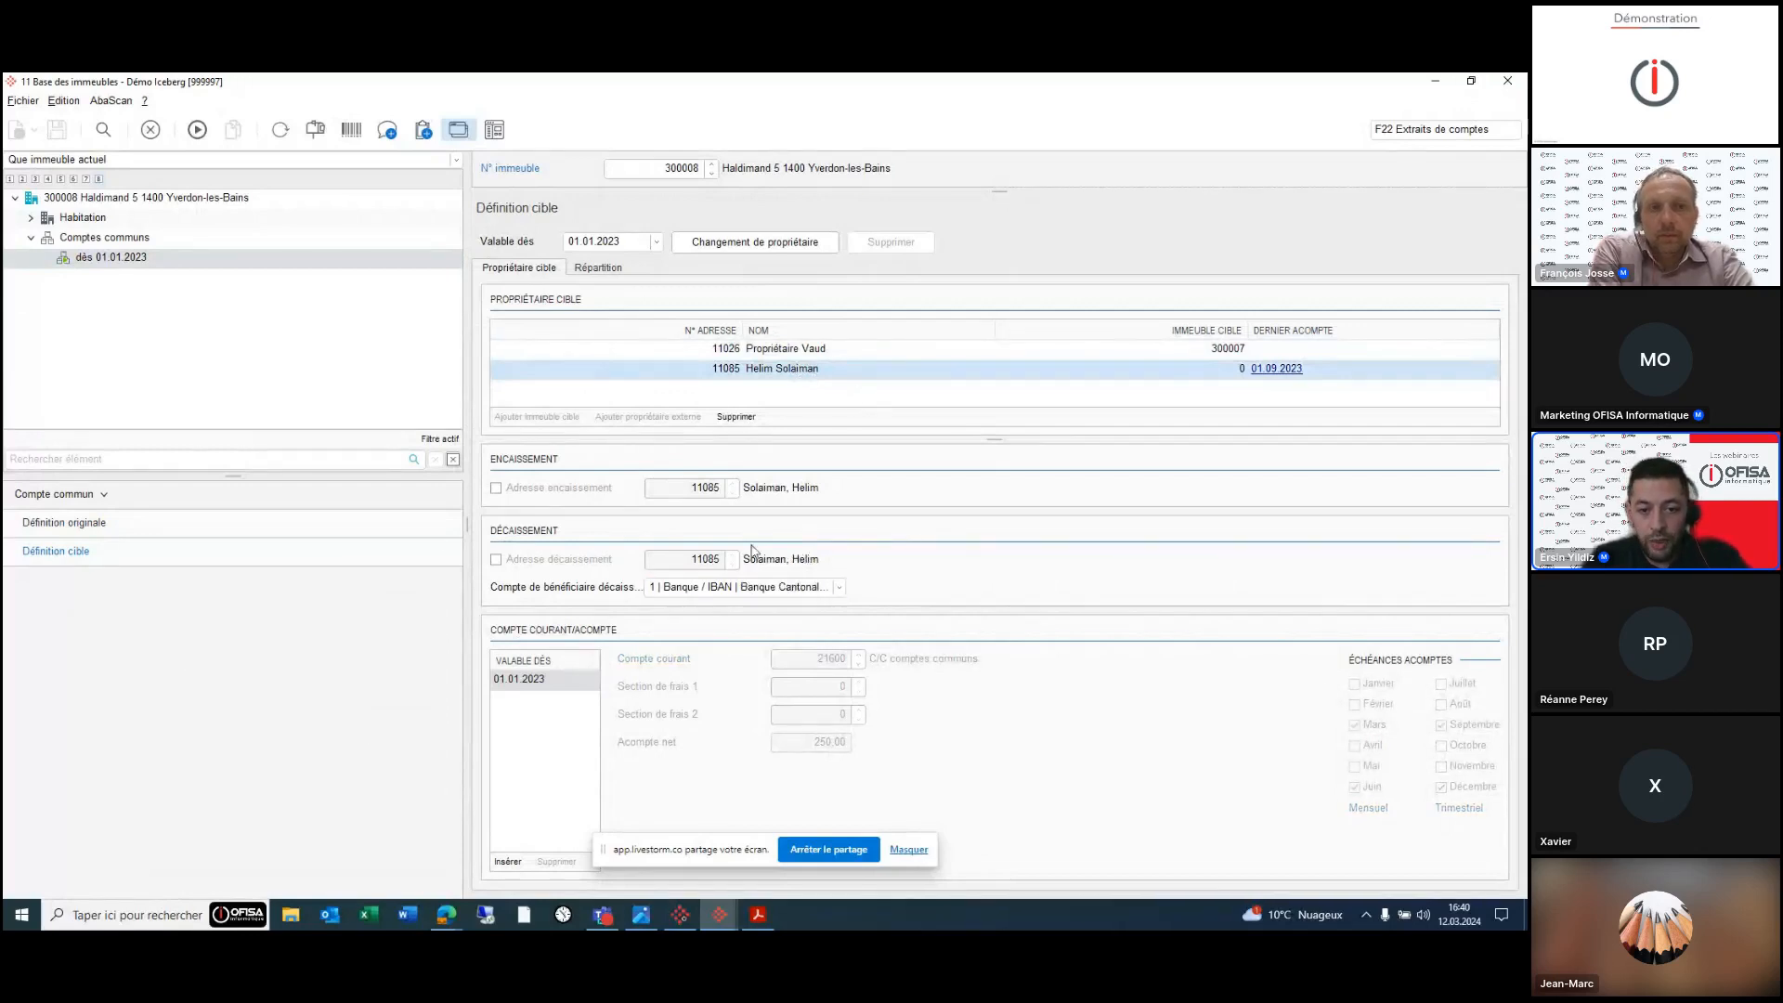
{"action": "key", "text": "Up"}
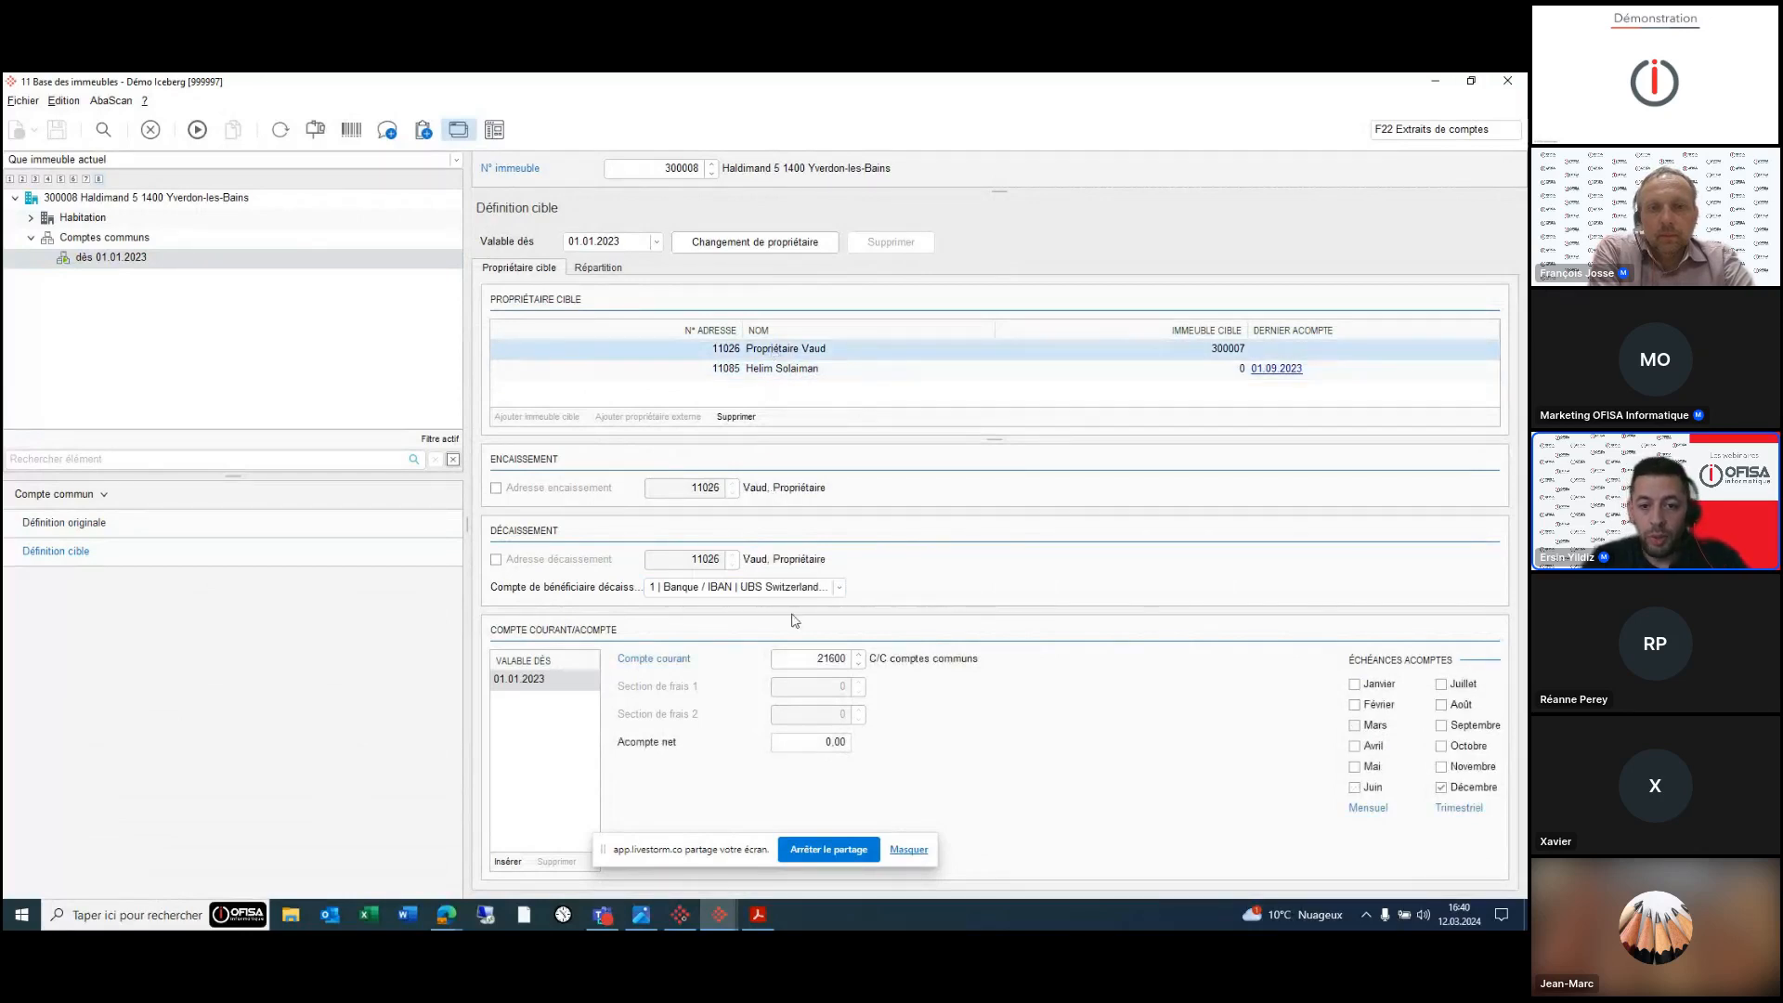
{"action": "key", "text": "Down"}
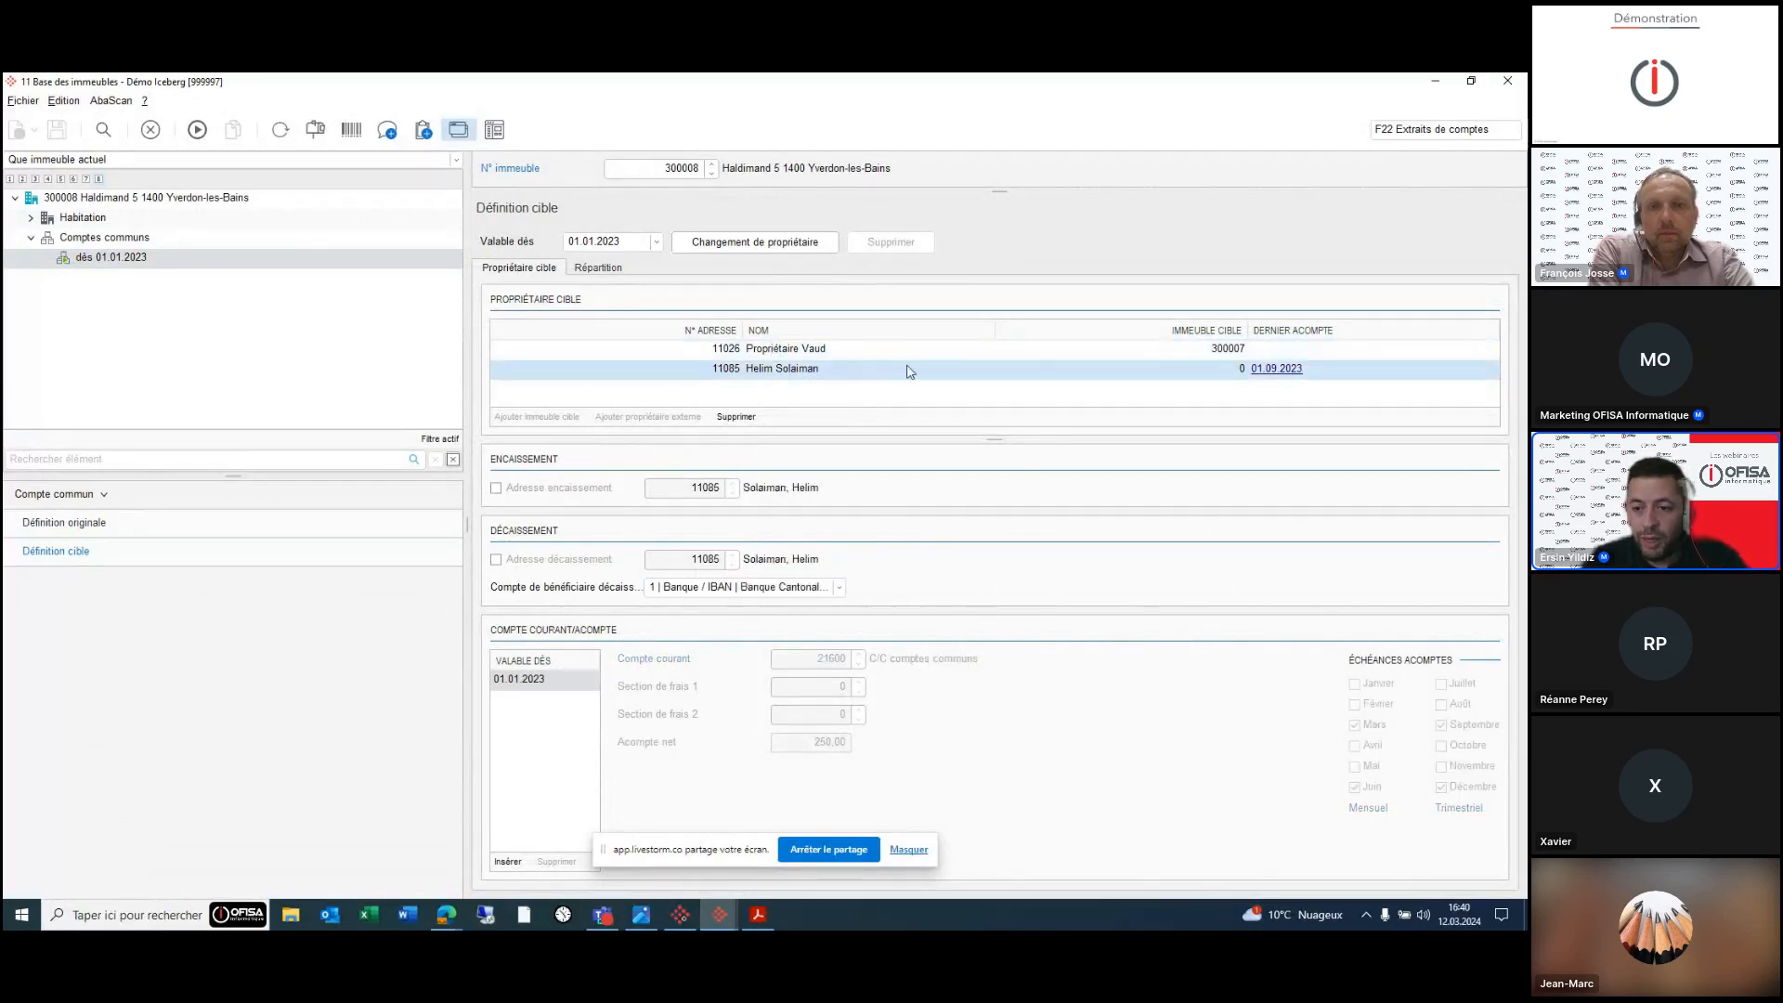
{"action": "key", "text": "Up"}
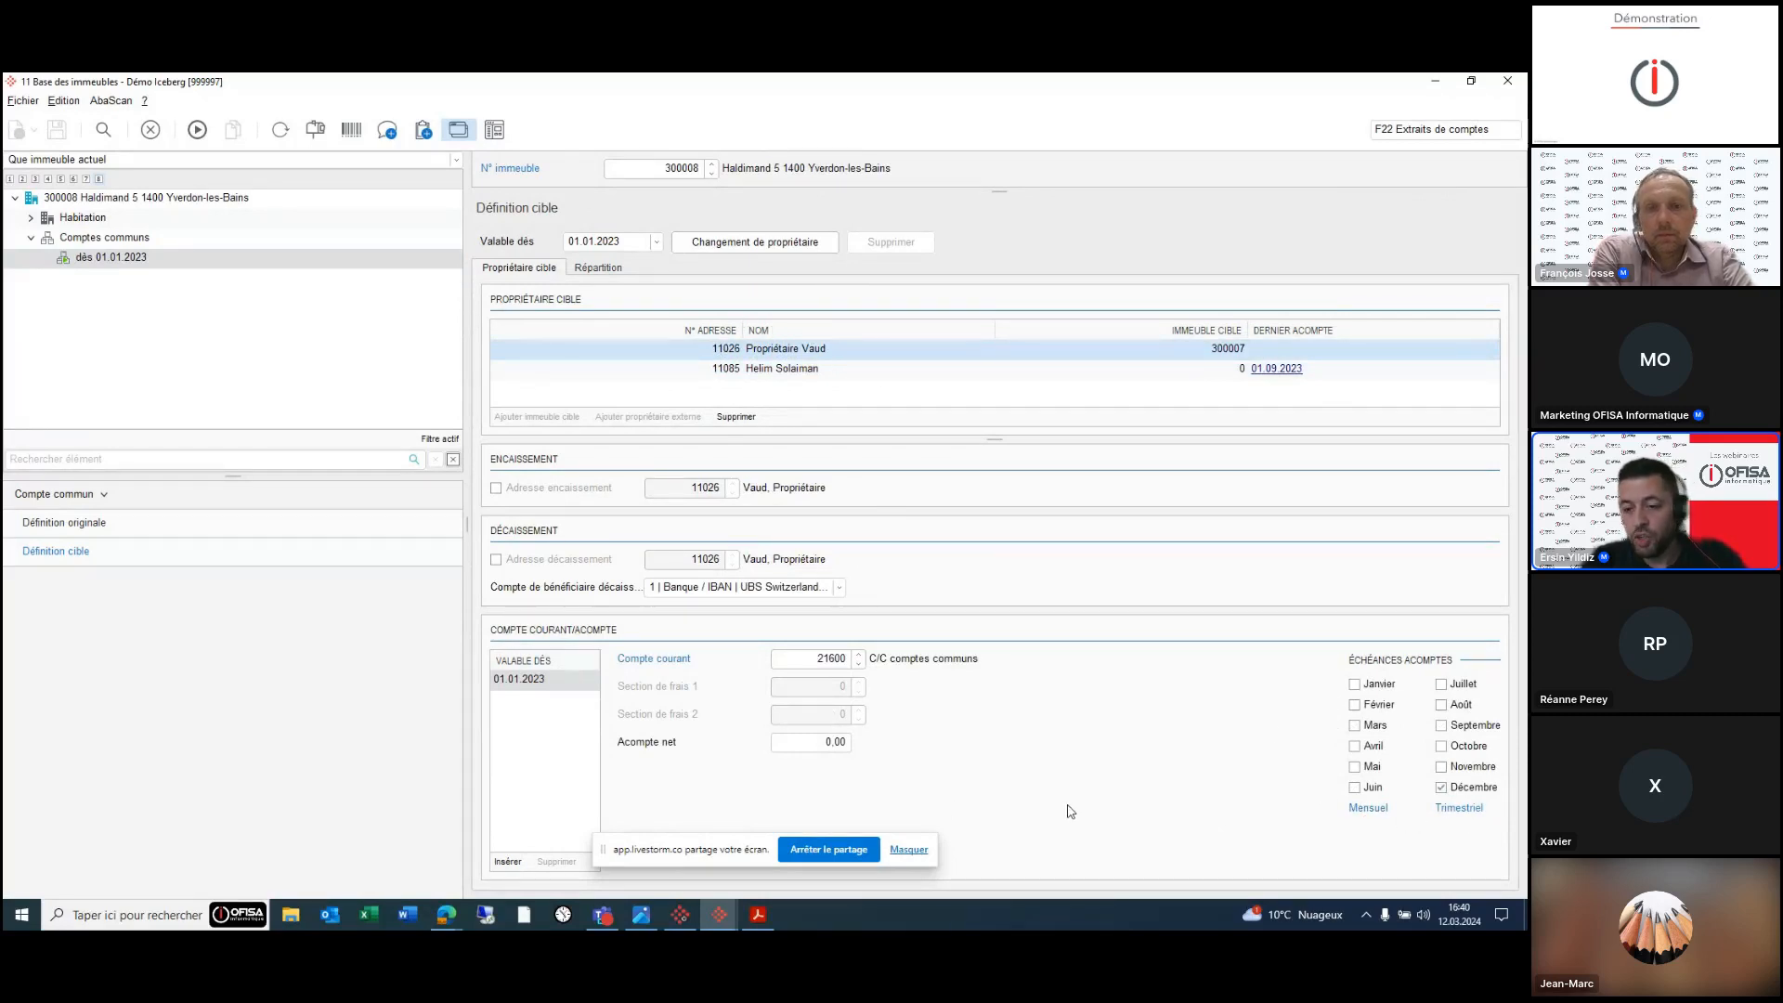
{"action": "left_click", "coordinate": [849, 370]}
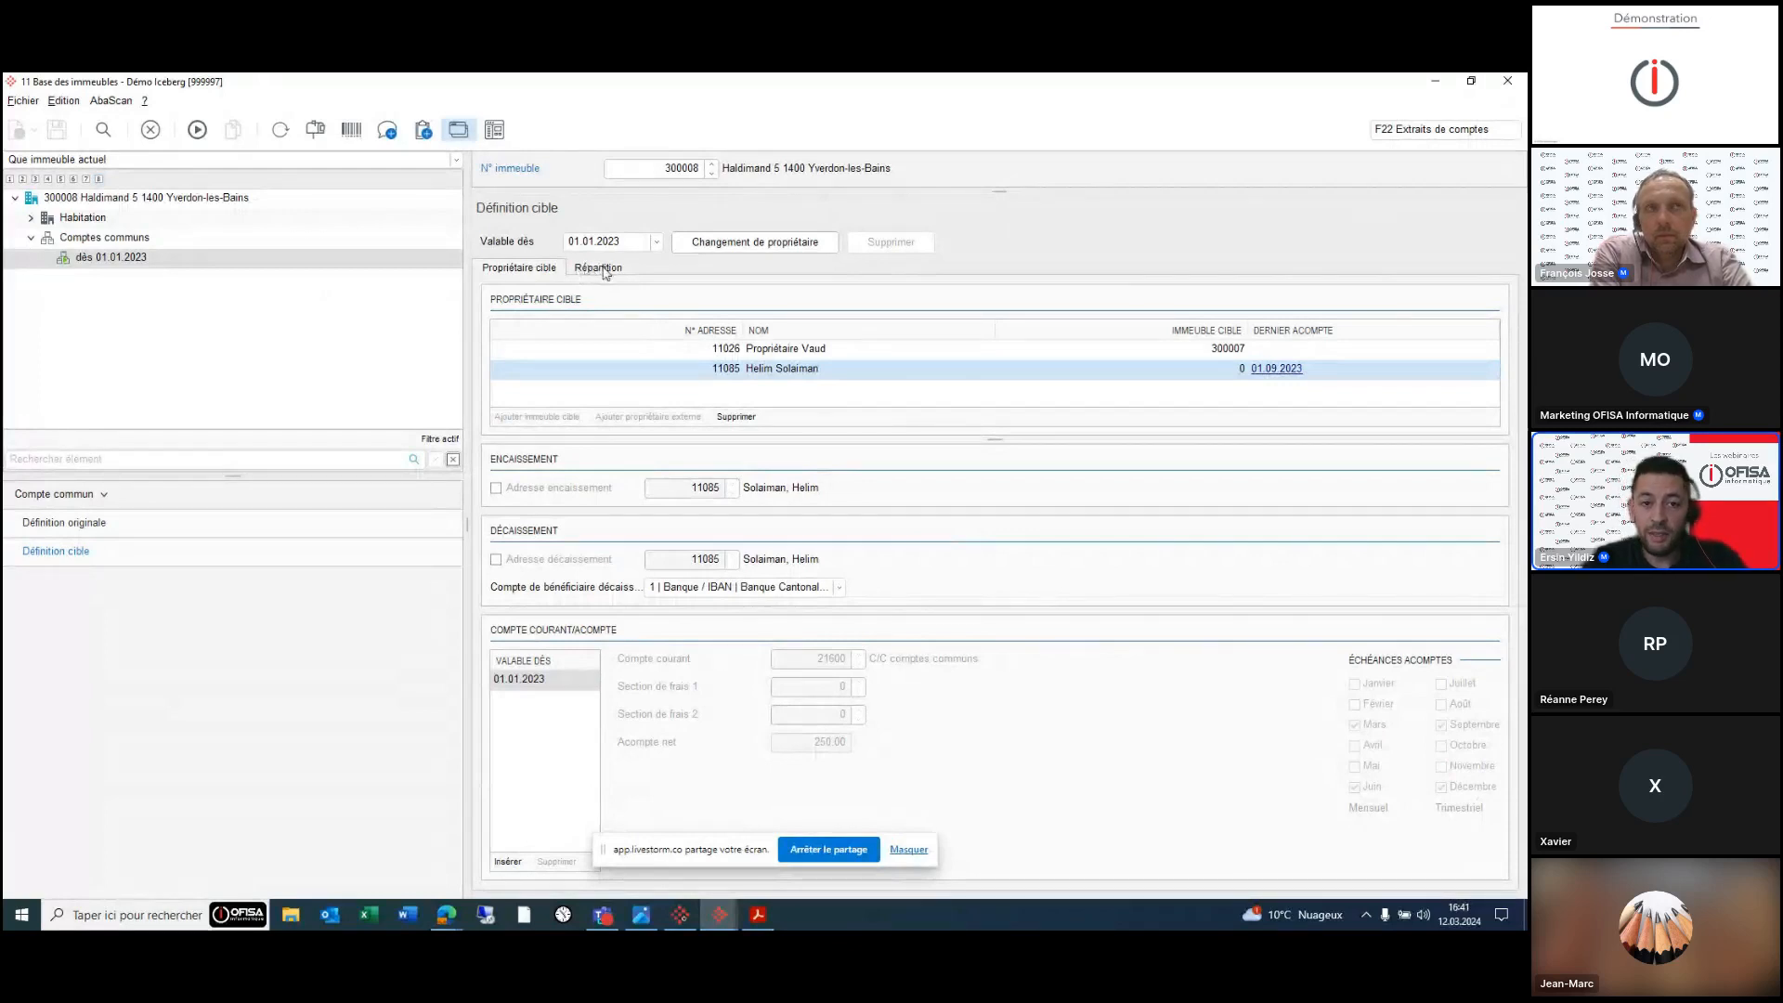
{"action": "left_click", "coordinate": [605, 272]}
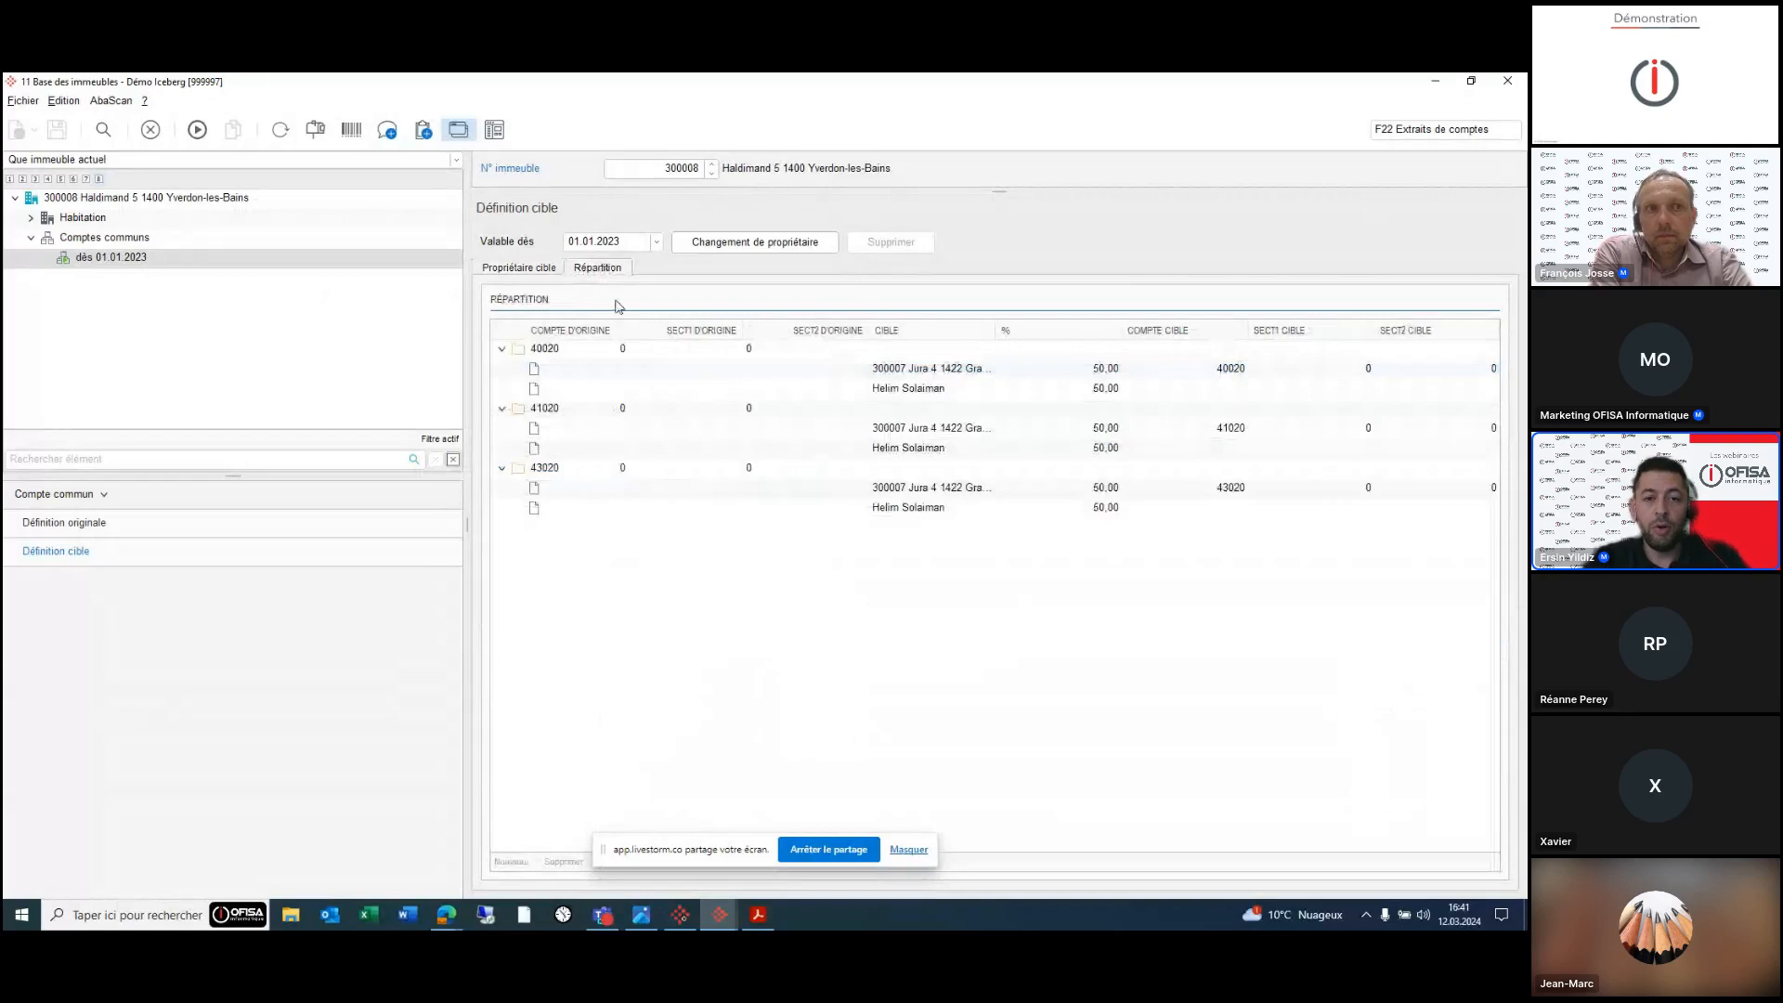
{"action": "left_click", "coordinate": [553, 357]}
{"action": "mouse_move", "coordinate": [722, 926]}
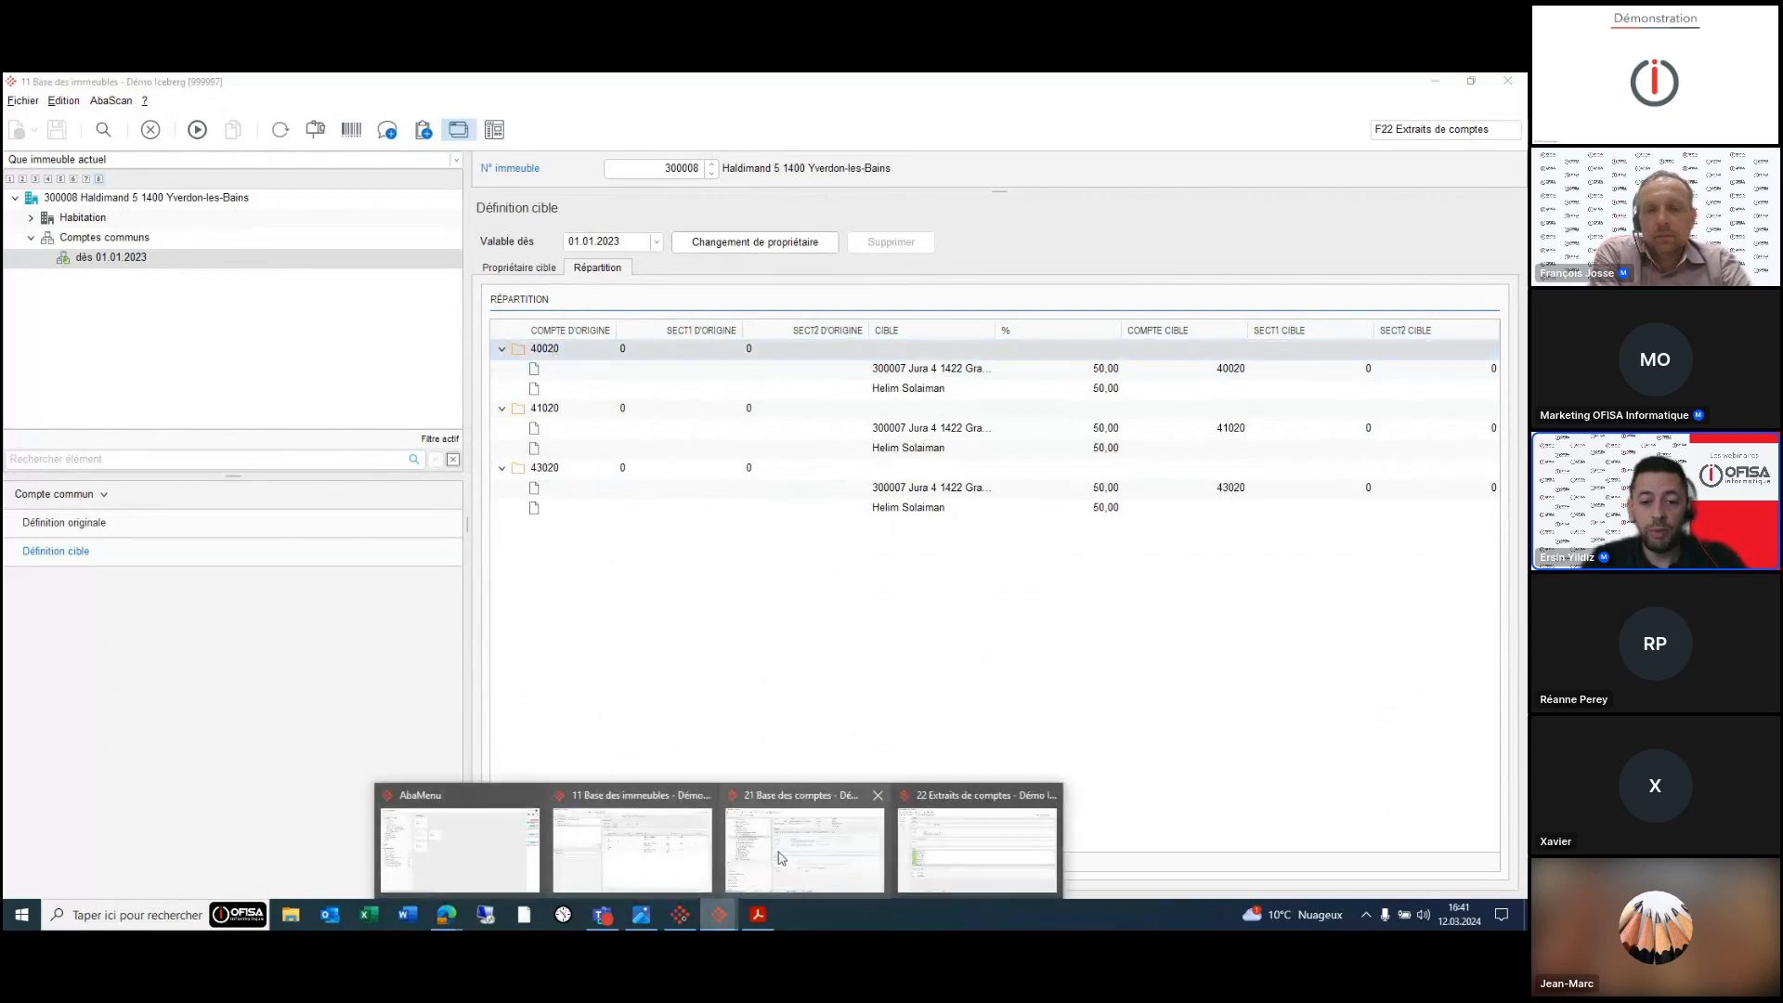
{"action": "left_click", "coordinate": [780, 856]}
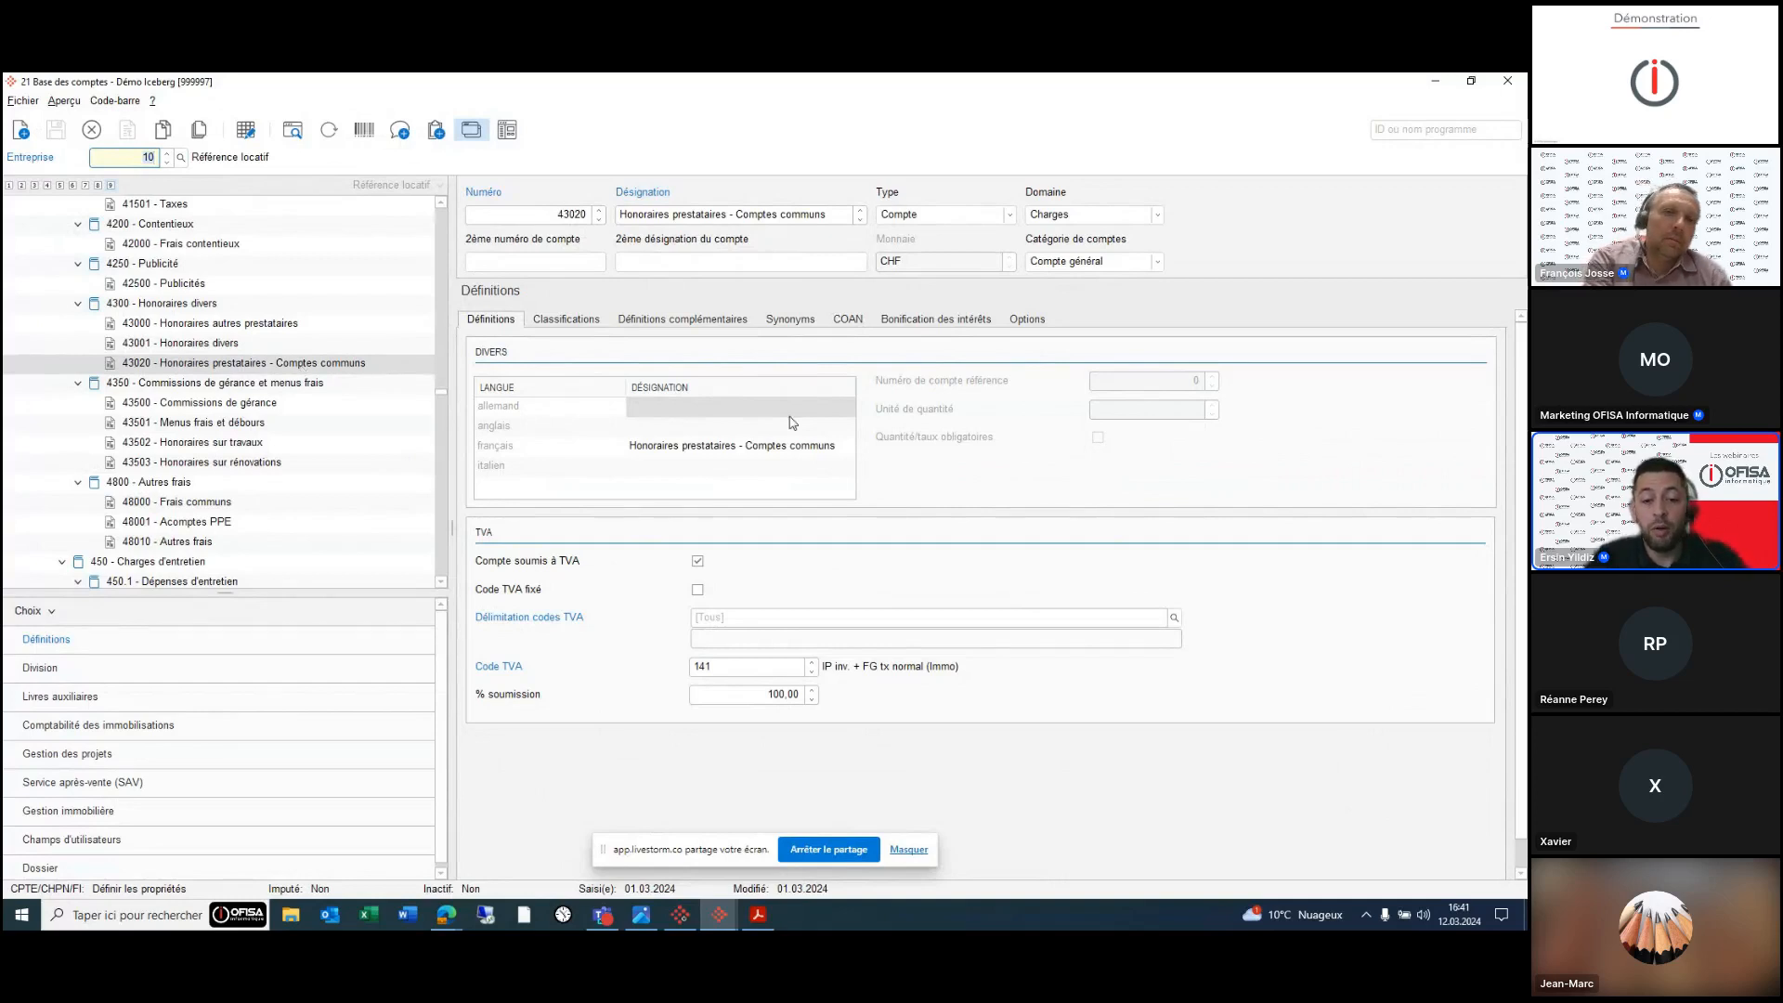
{"action": "left_click", "coordinate": [718, 925]}
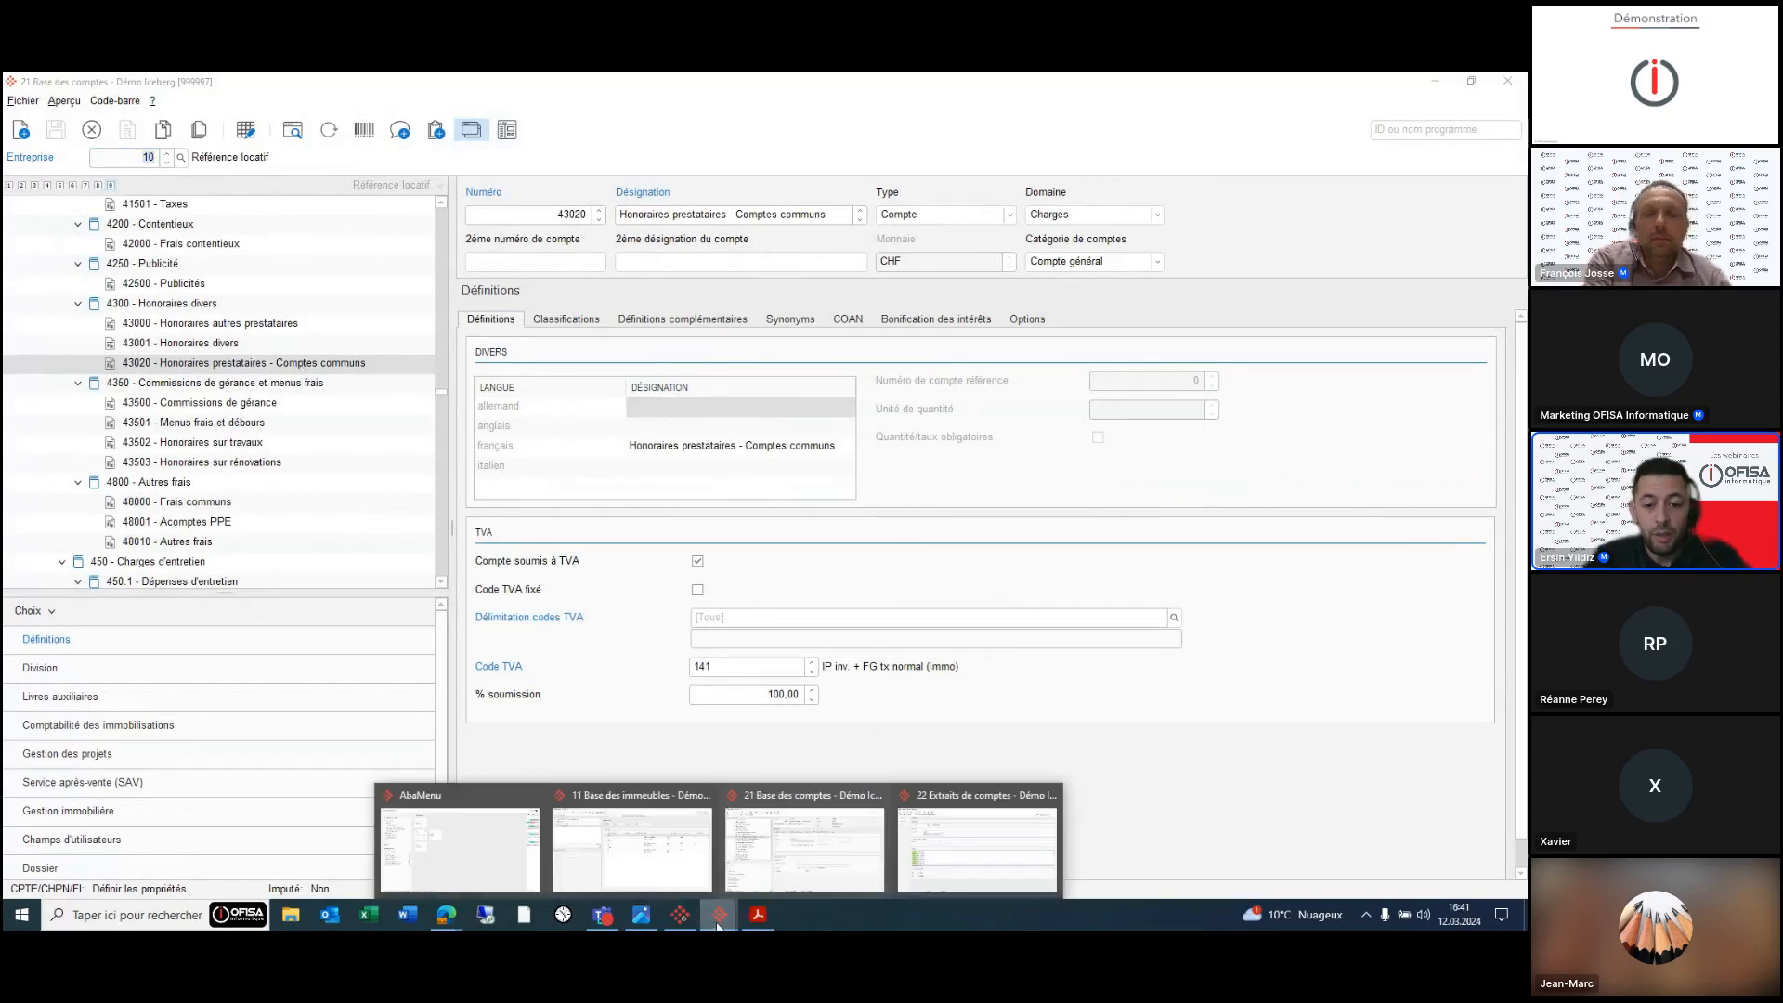
{"action": "left_click", "coordinate": [631, 847]}
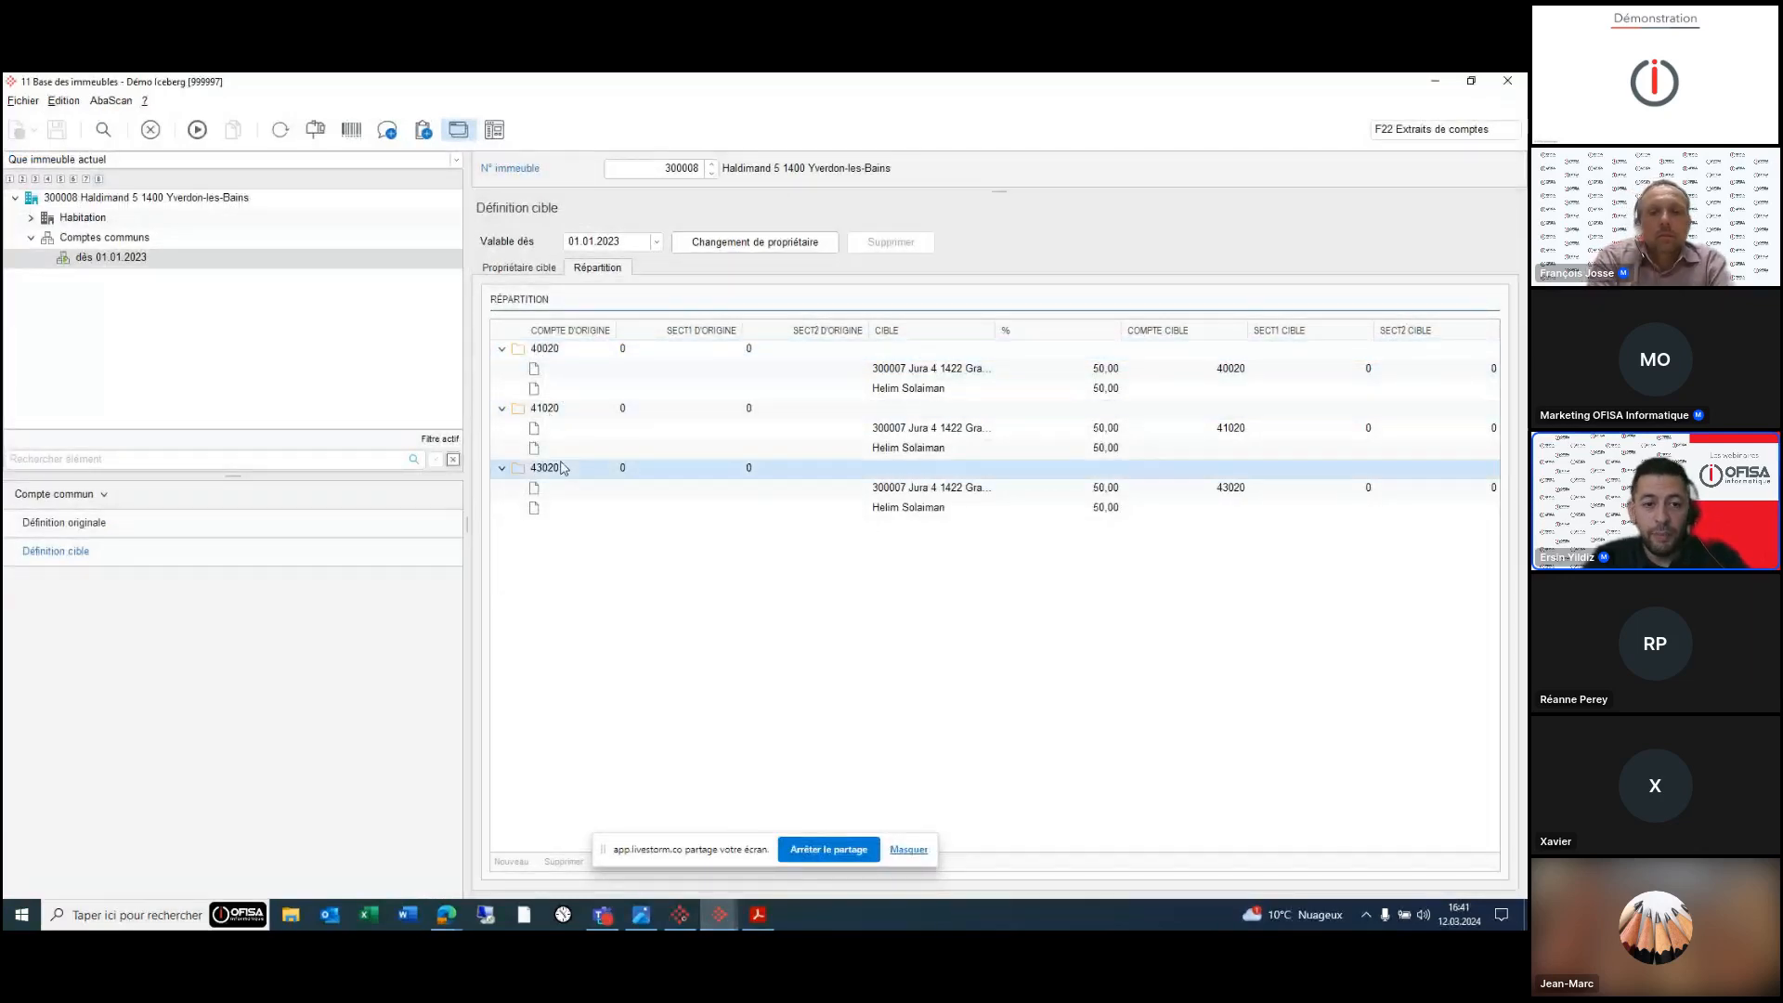
- Inspect the 50% splits of 40020, 41020 and 43020 to building 300007, ending on target owners
{"action": "left_click", "coordinate": [575, 358]}
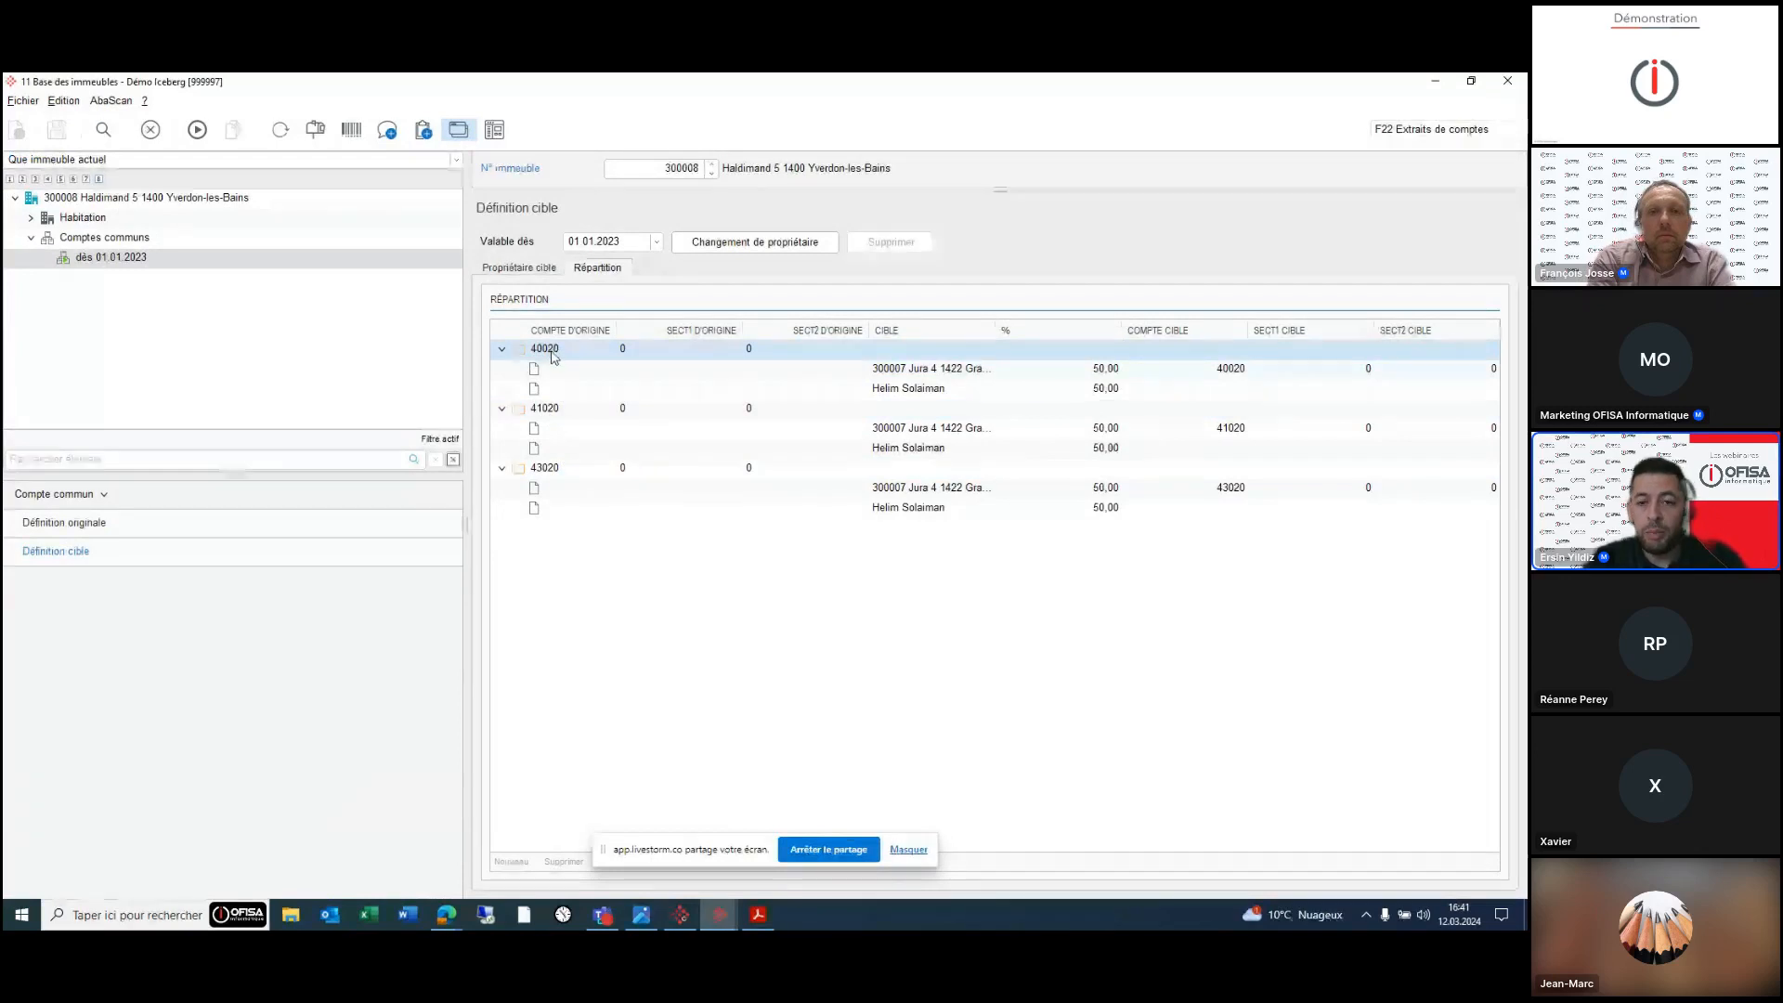
{"action": "left_click", "coordinate": [905, 371]}
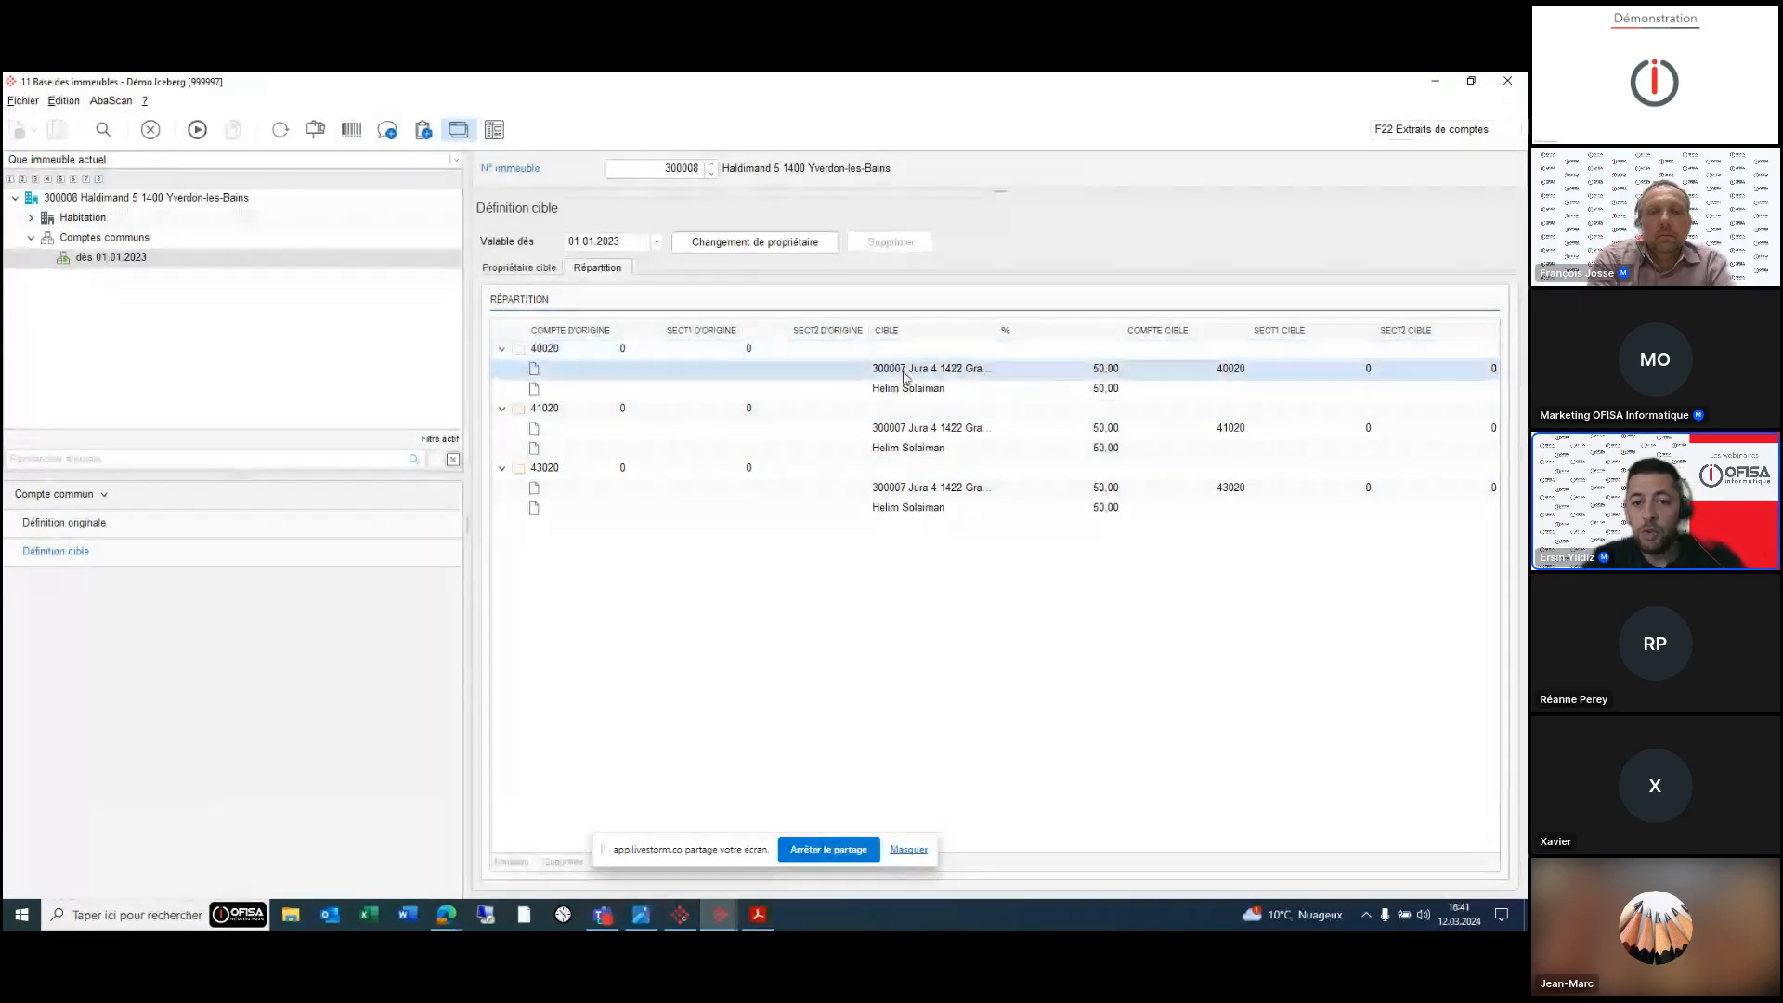
{"action": "left_click", "coordinate": [502, 272]}
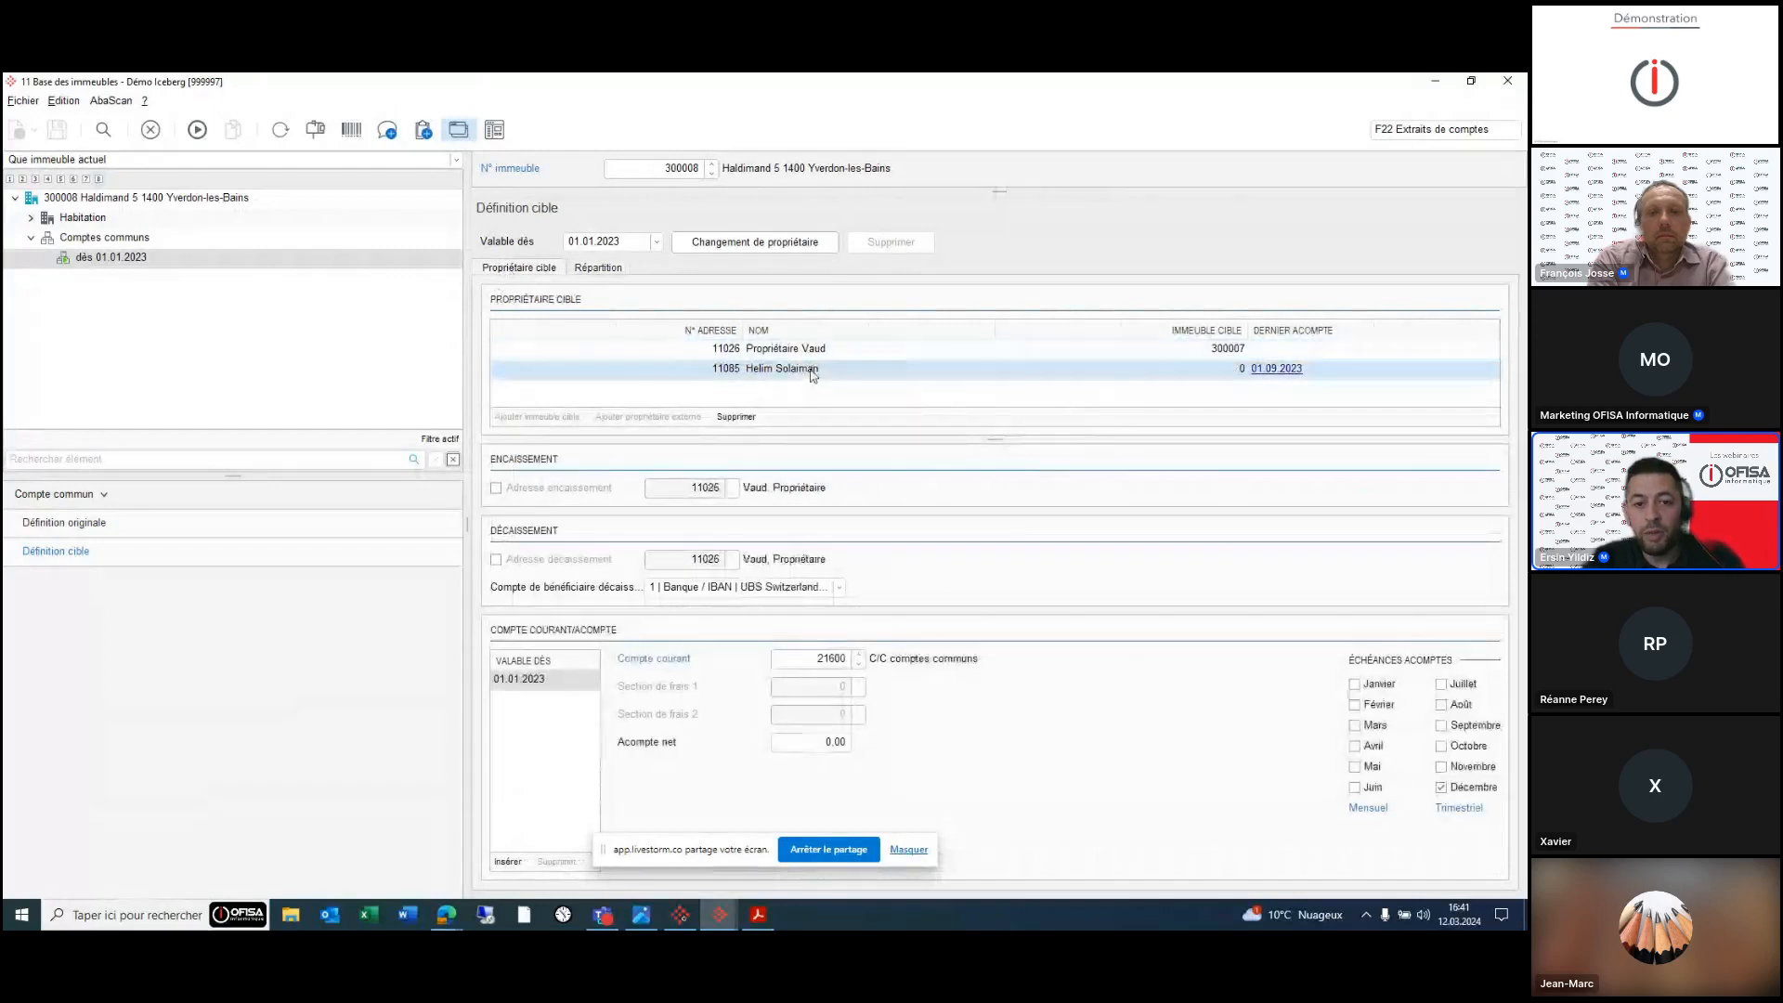
{"action": "left_click", "coordinate": [620, 271]}
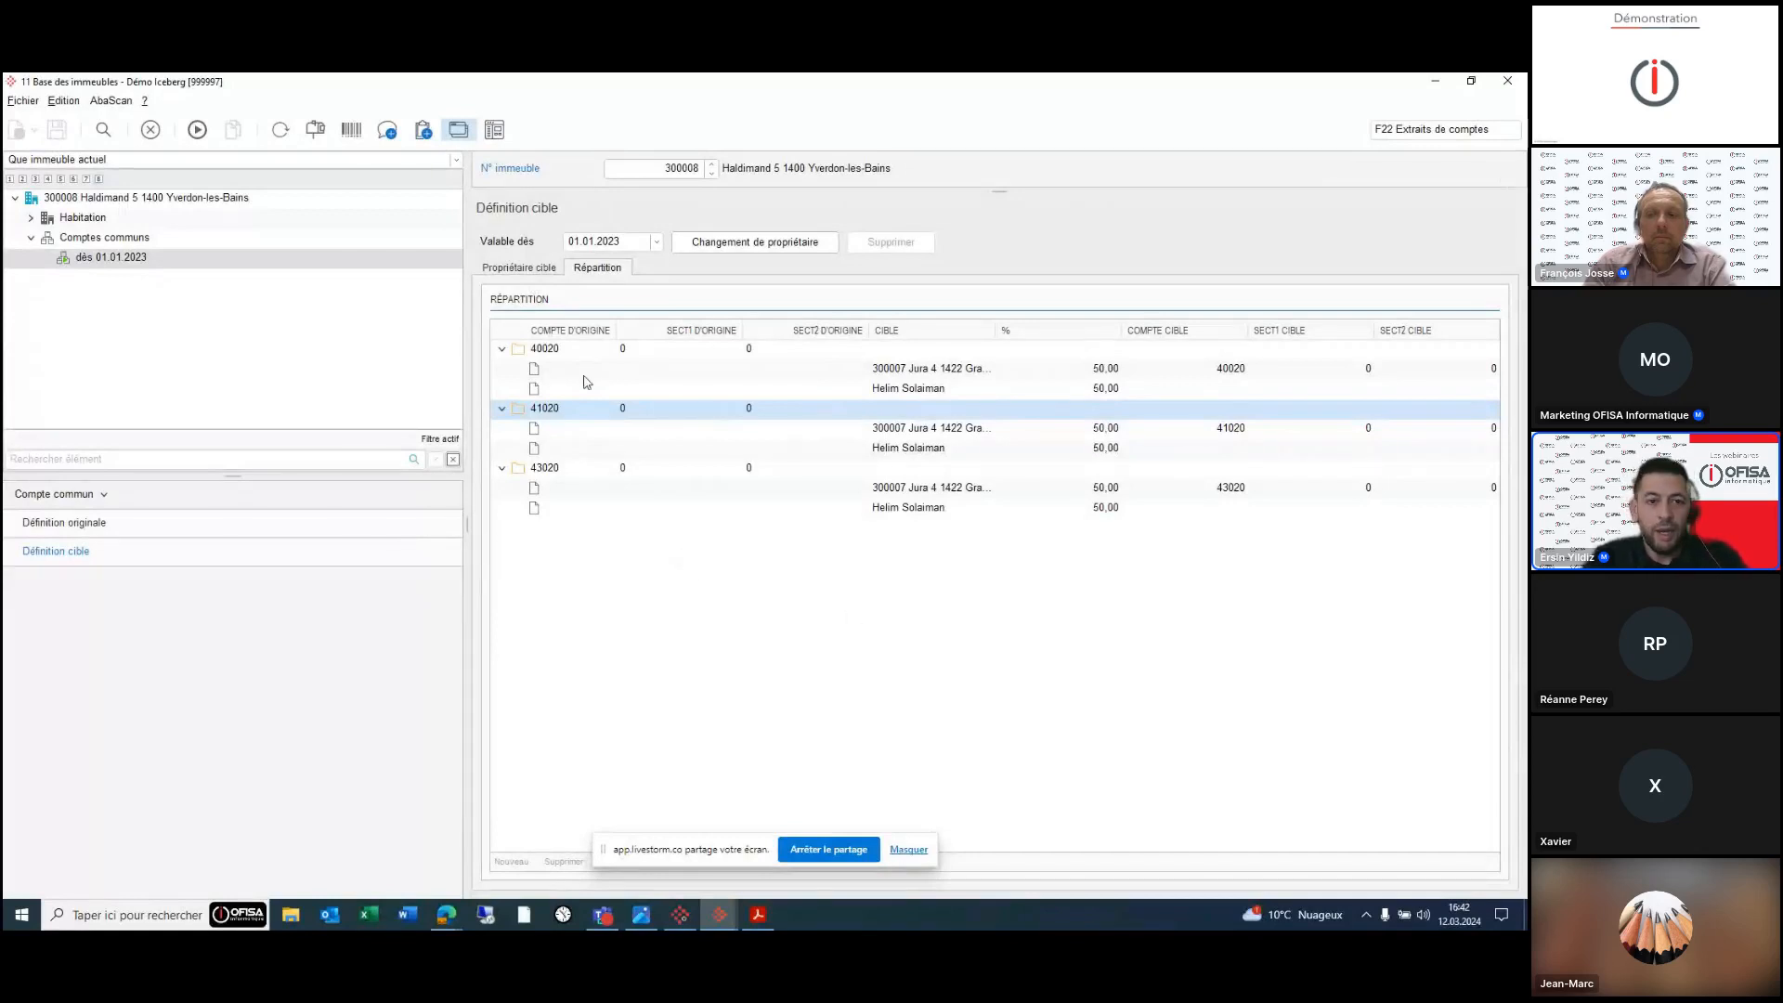
{"action": "left_click", "coordinate": [519, 269]}
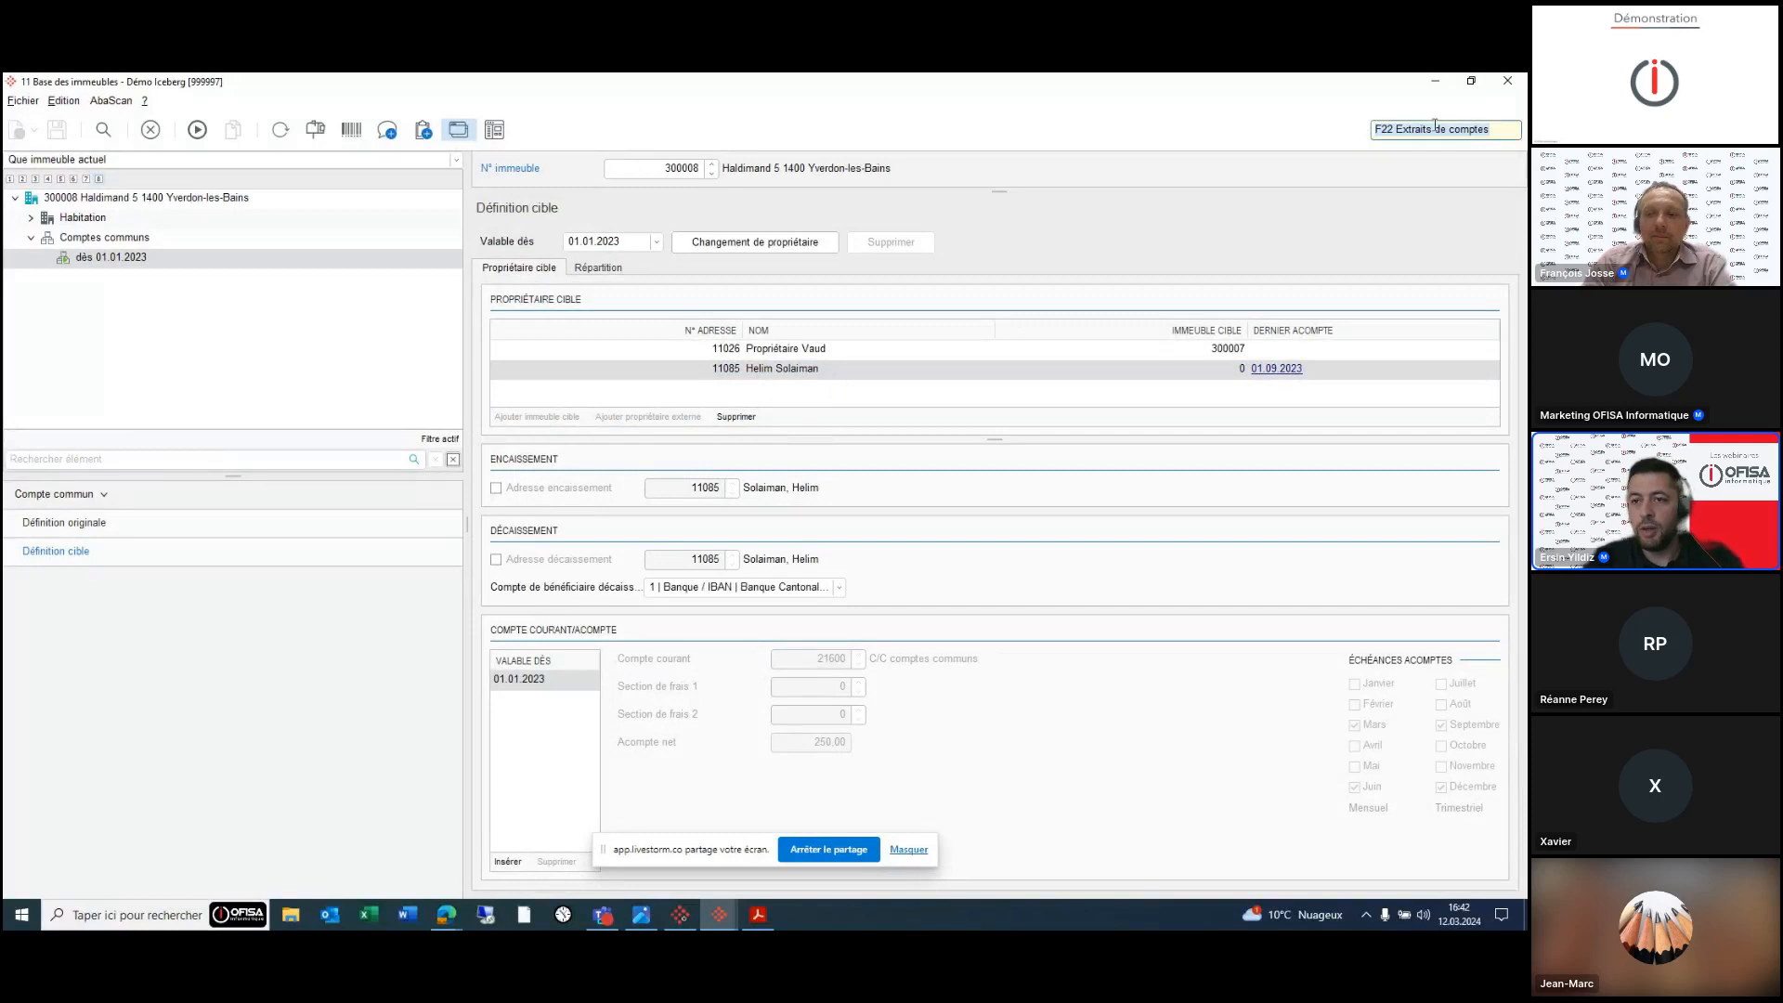
- Open the Y2721 Décompter acompte program
{"action": "left_click", "coordinate": [1386, 131]}
{"action": "type", "text": "y2721"}
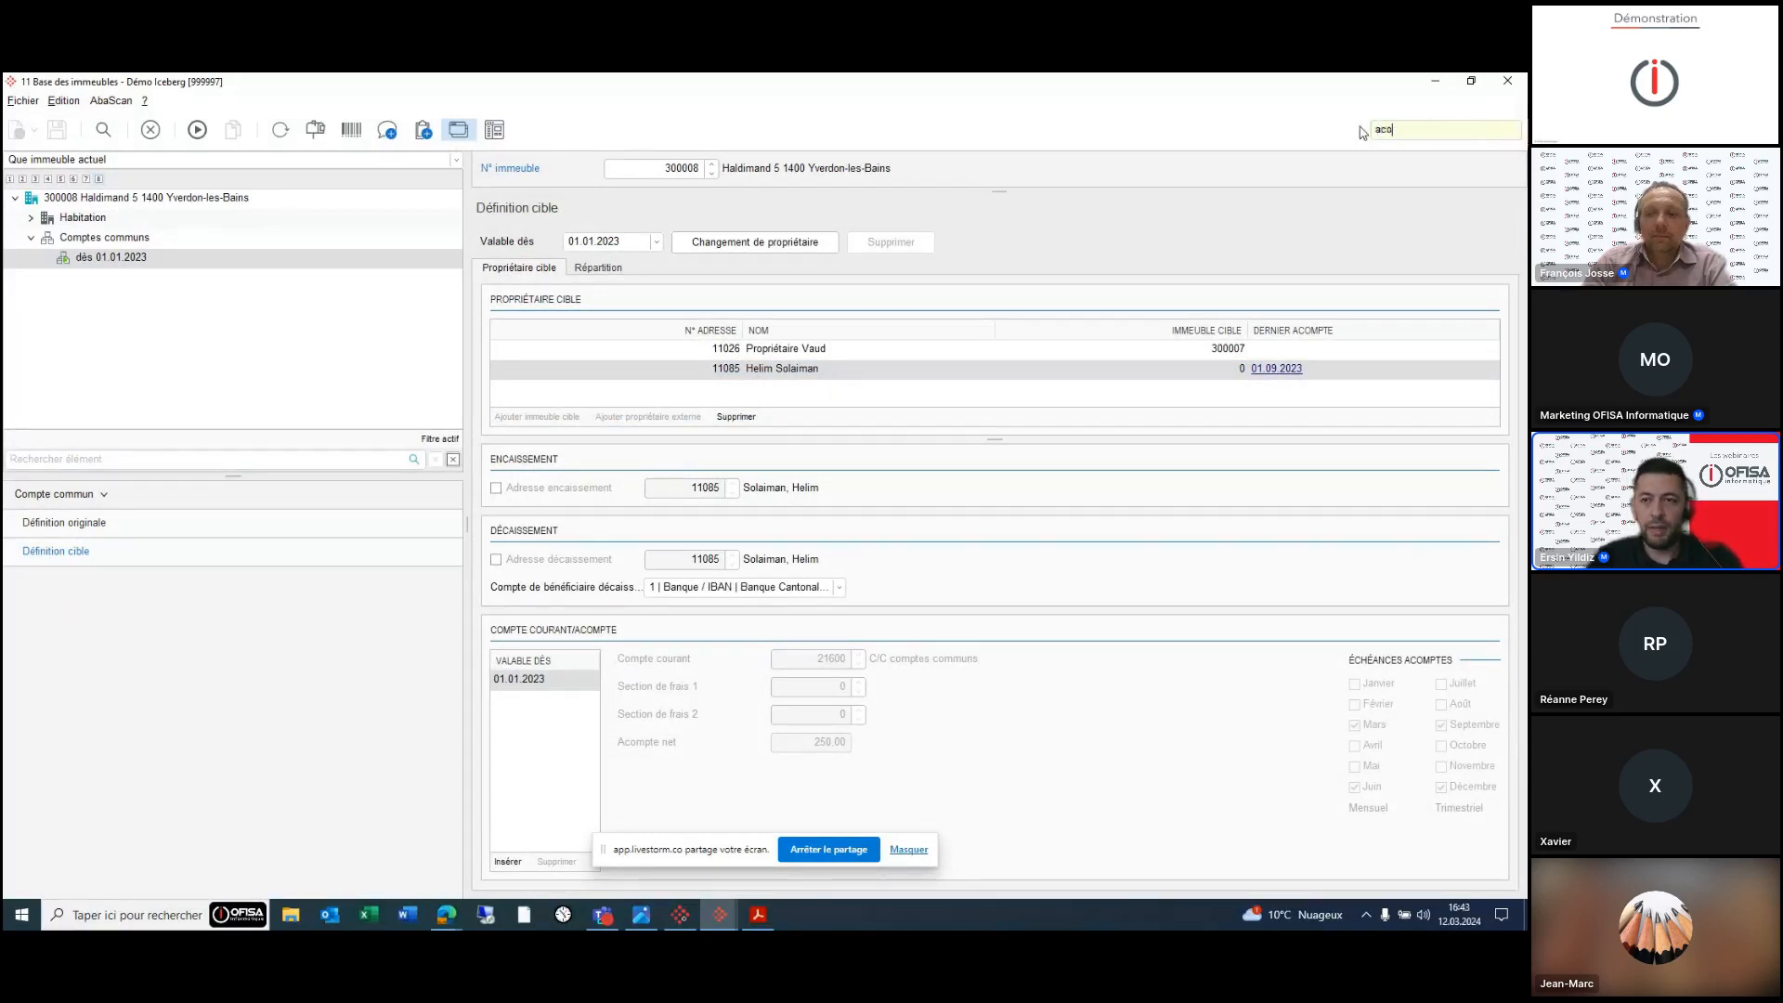
{"action": "key", "text": "Down"}
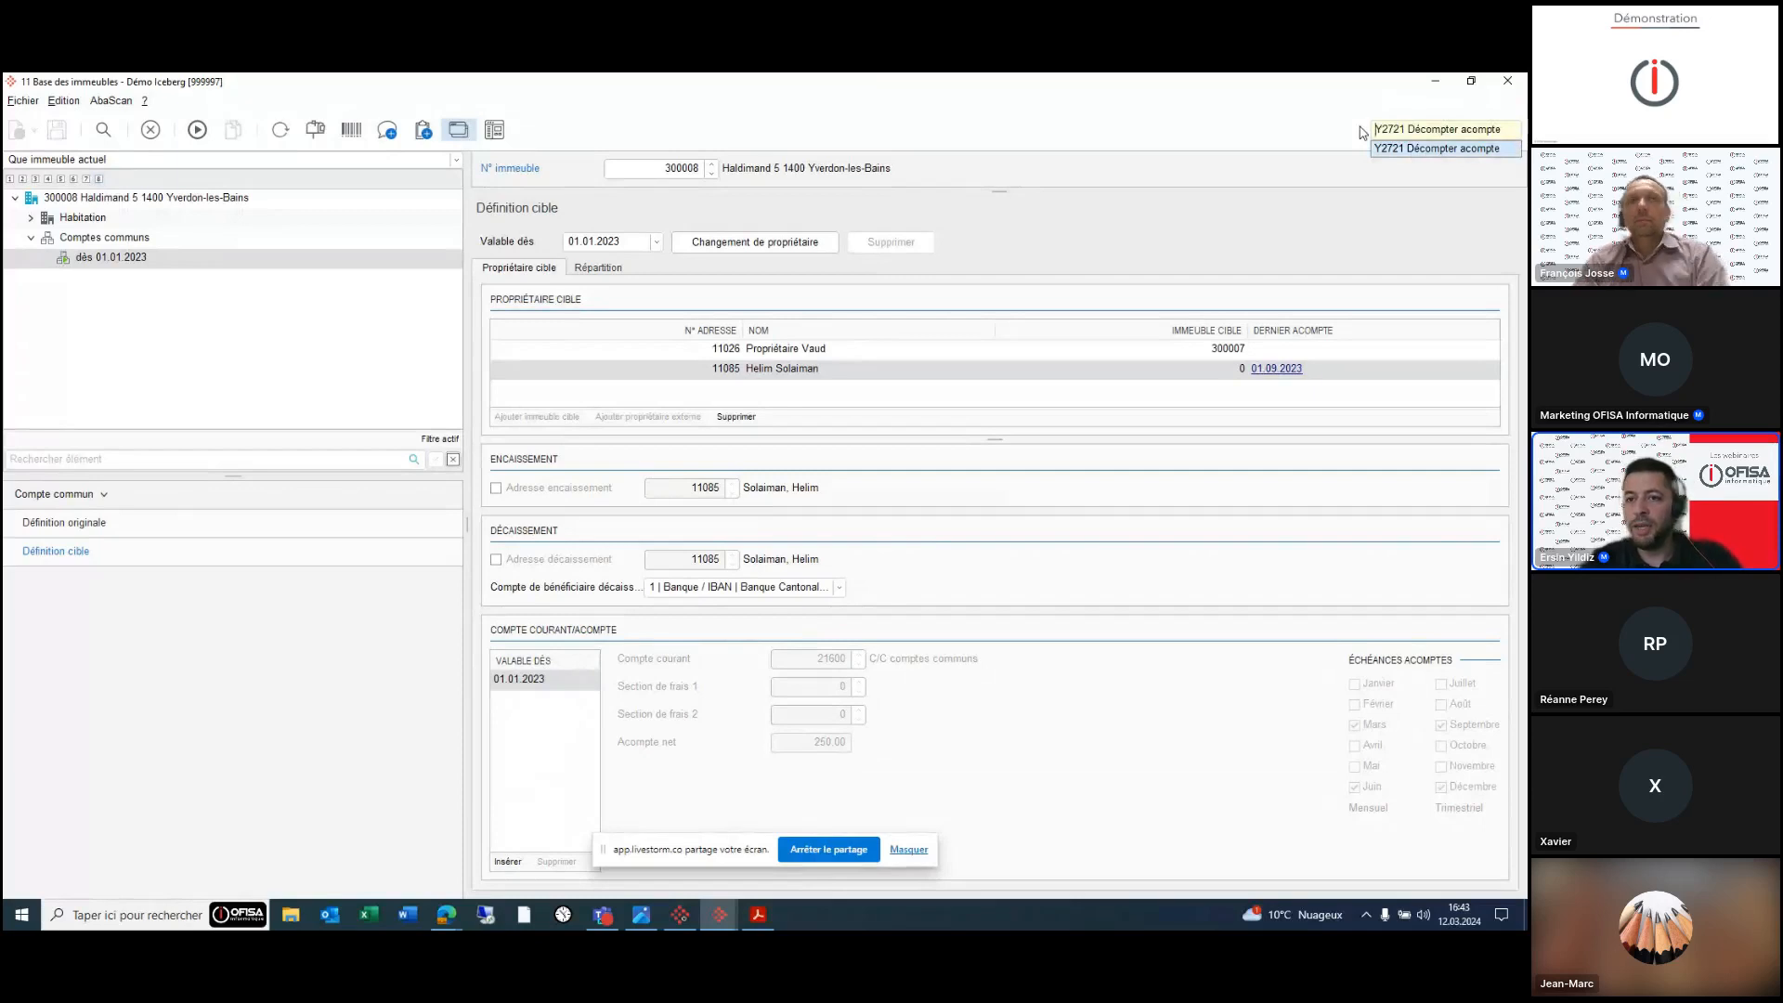
{"action": "key", "text": "Return"}
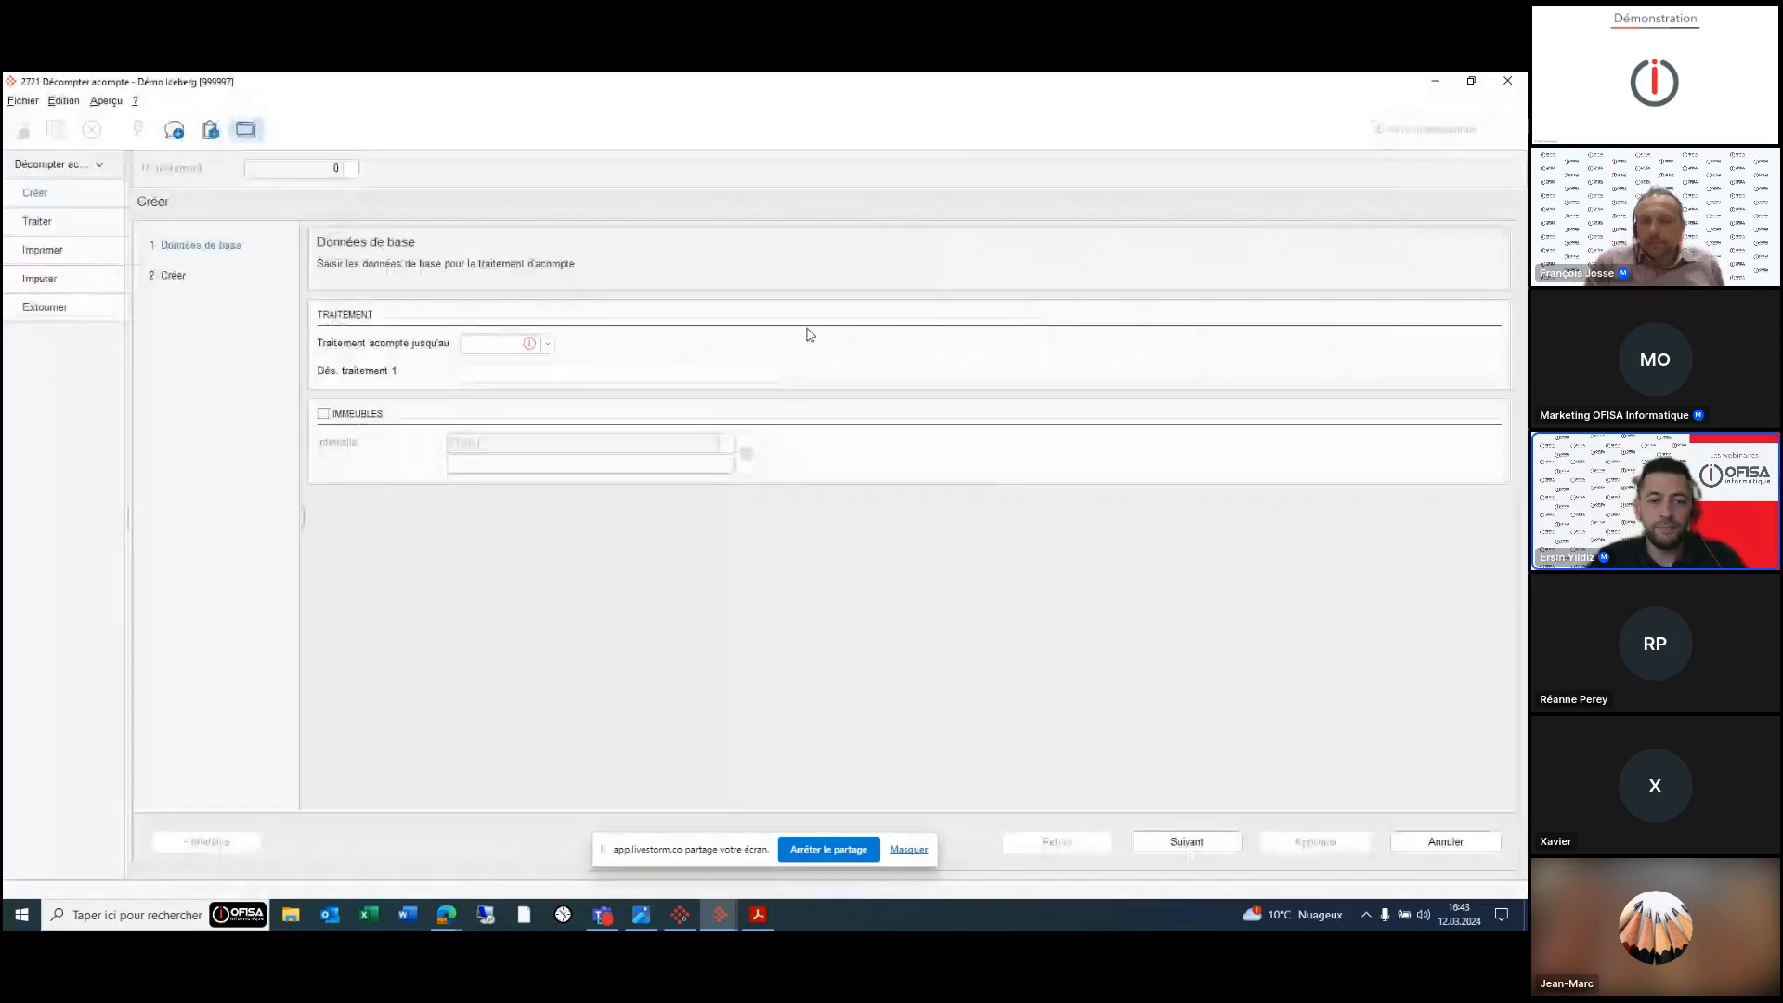
- Set the processing date to 12.2023 with description 'Acompte 3ème trimestre'
{"action": "left_click", "coordinate": [499, 343]}
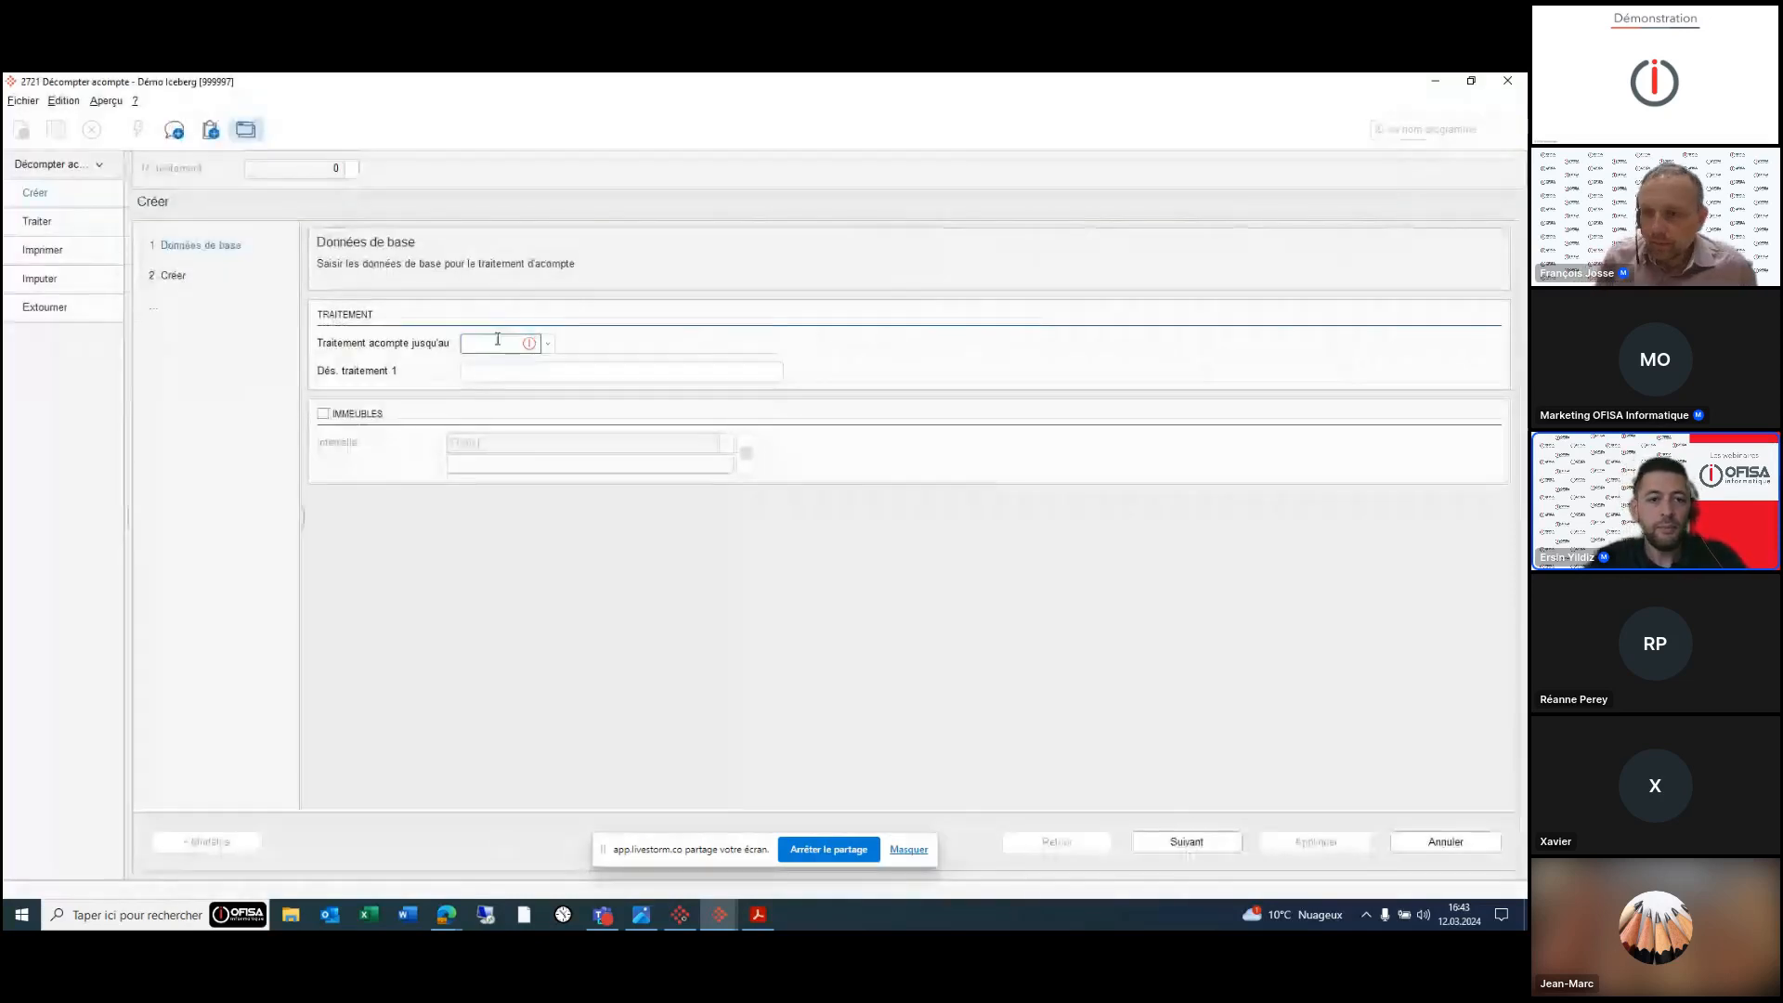
{"action": "type", "text": "12.2024"}
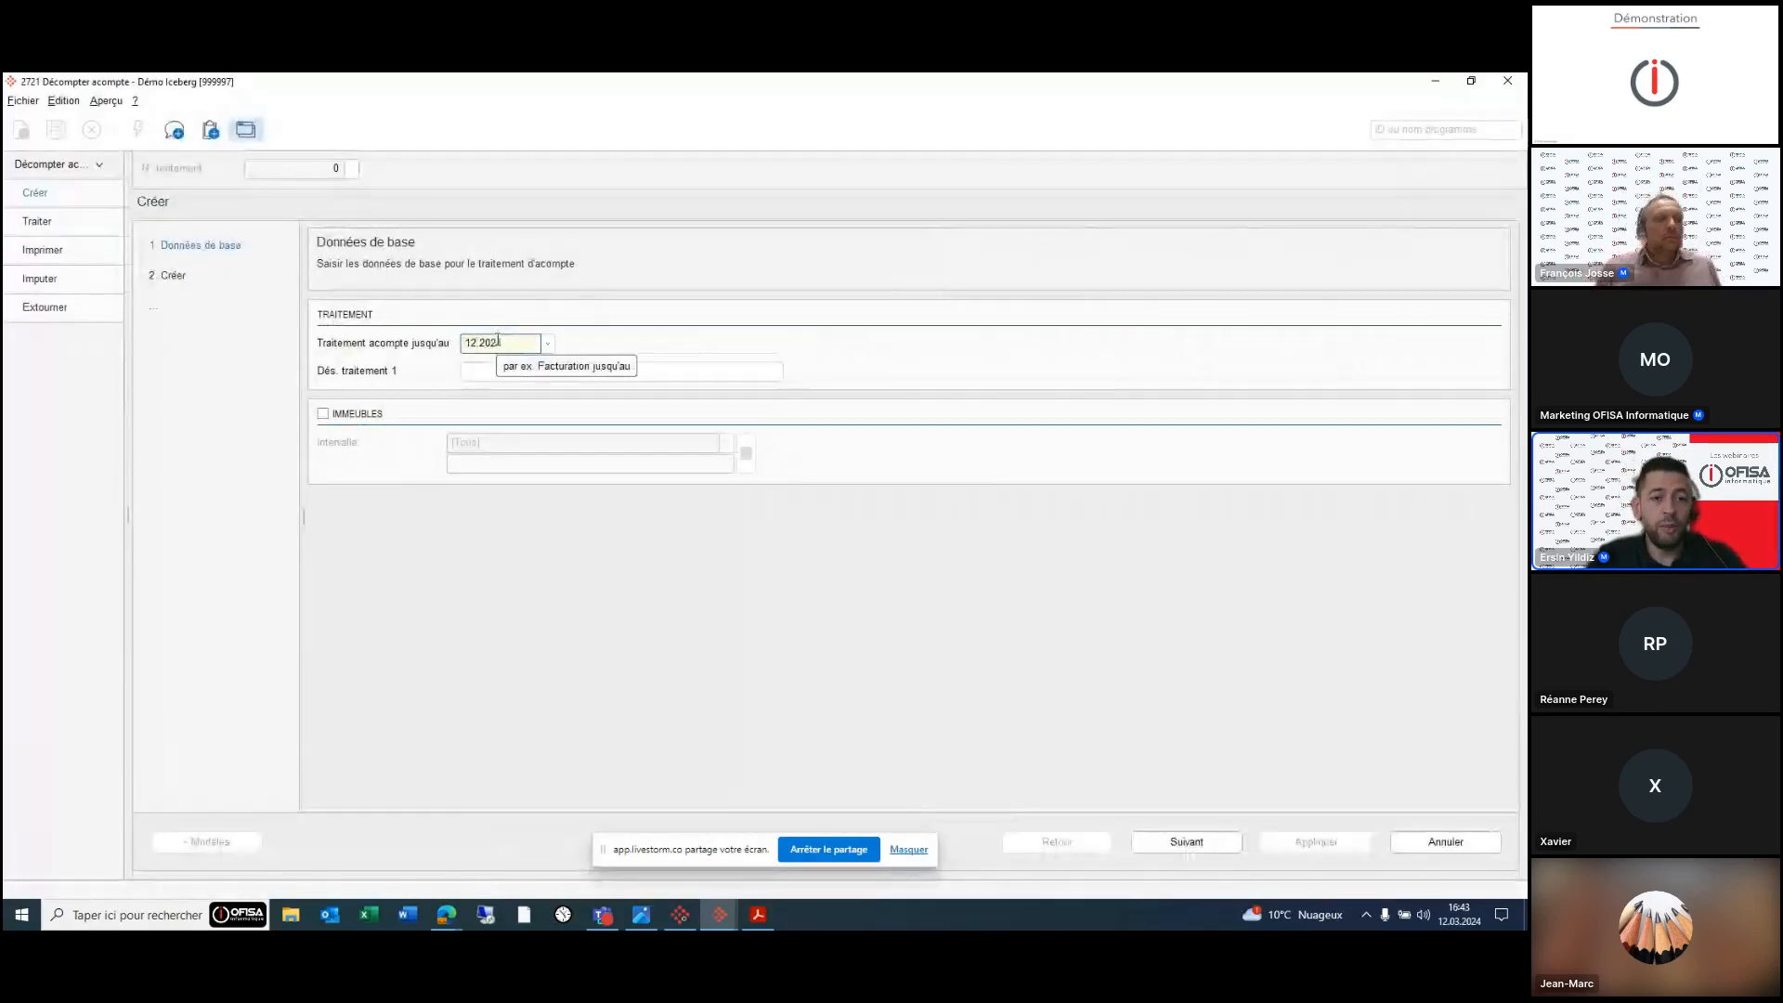
{"action": "key", "text": "BackSpace"}
{"action": "type", "text": "0"}
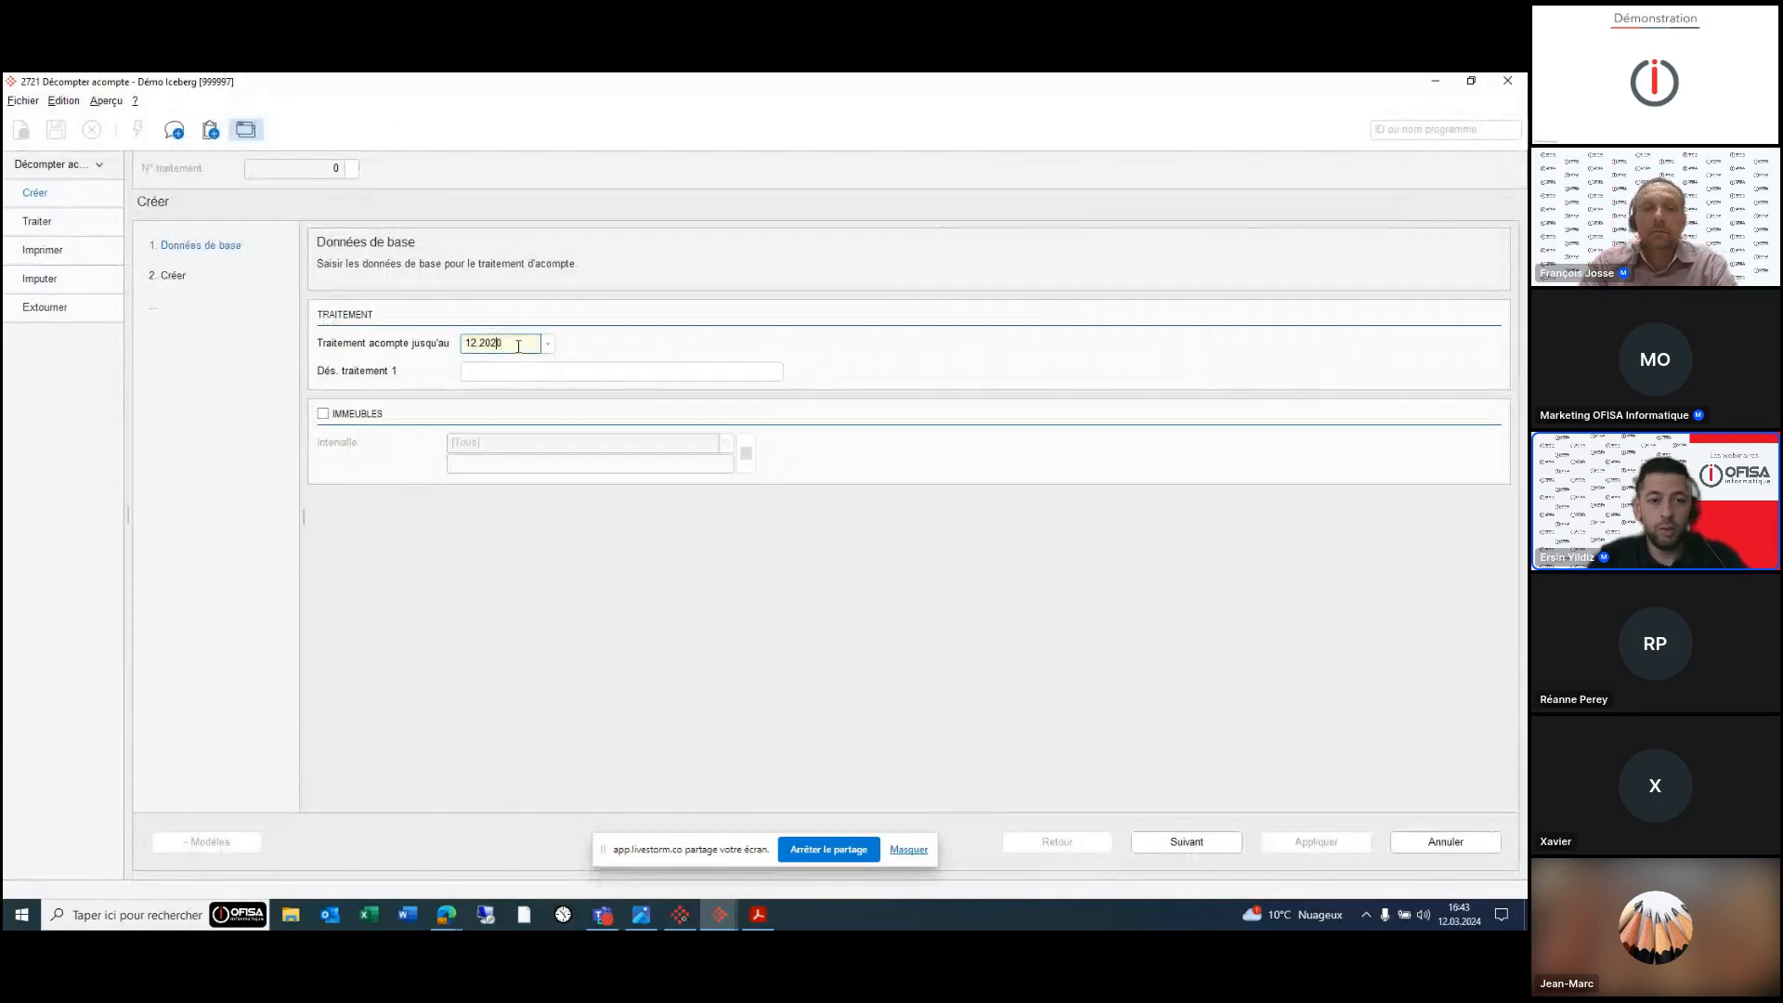
{"action": "key", "text": "BackSpace"}
{"action": "type", "text": "3"}
{"action": "key", "text": "Tab"}
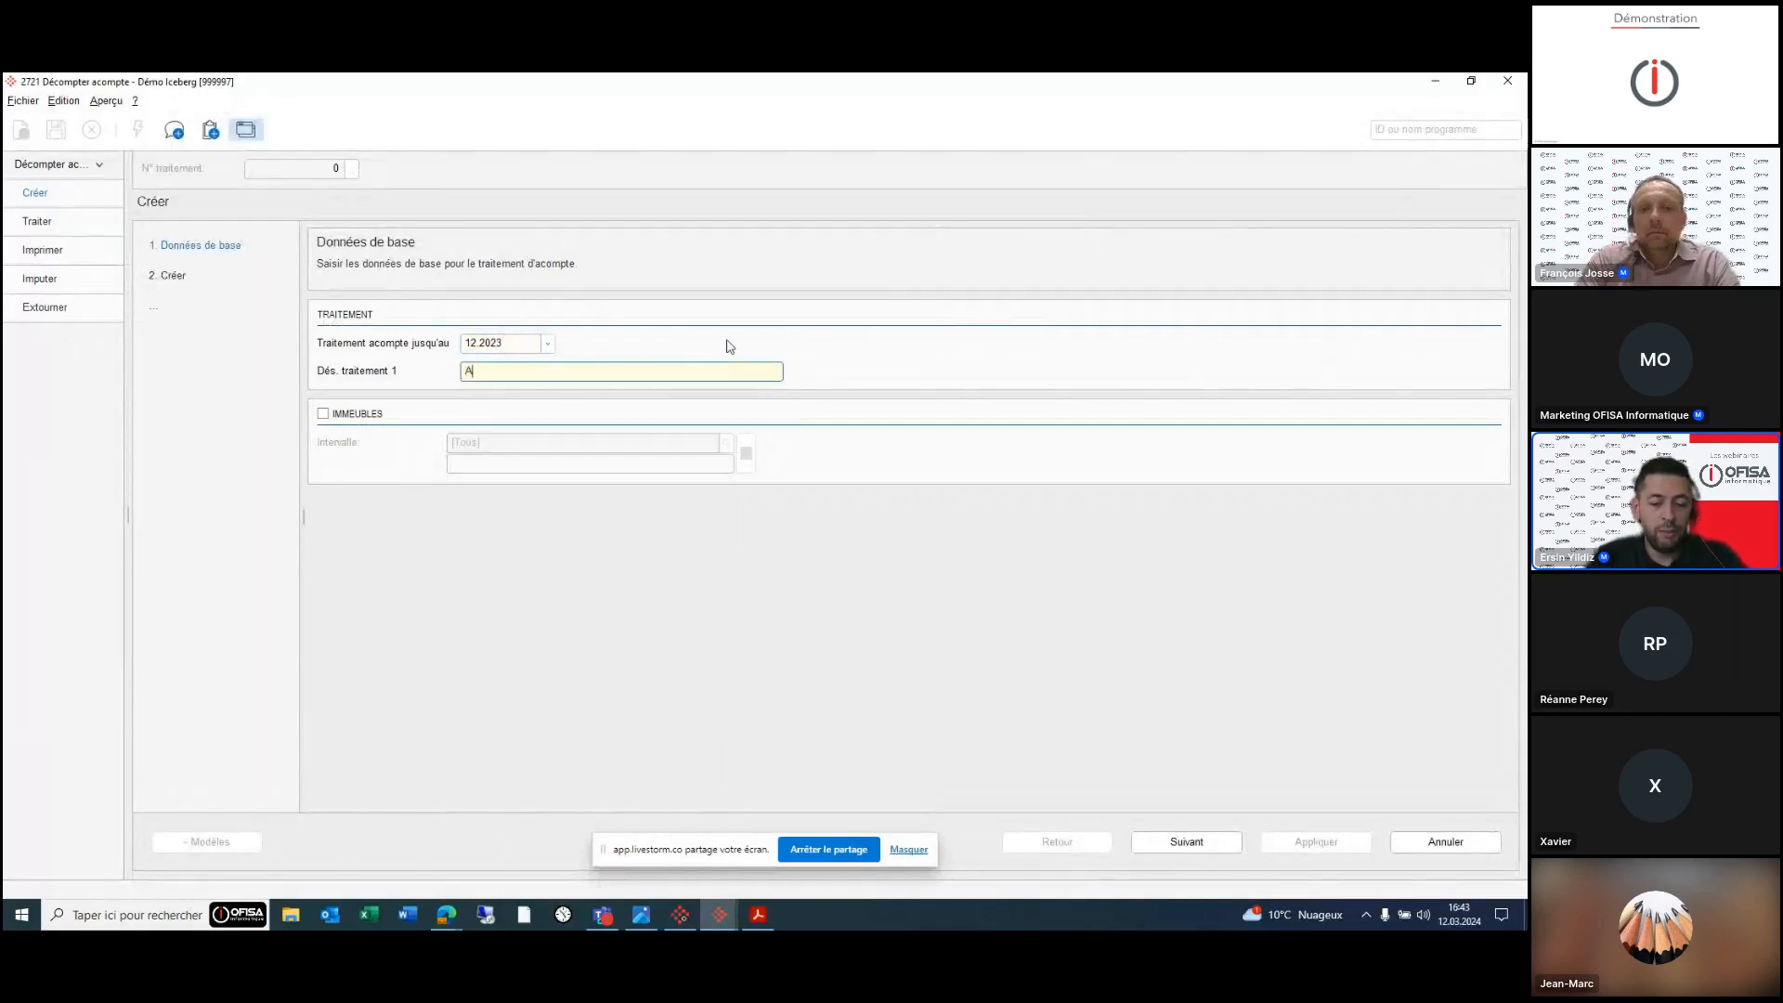
{"action": "type", "text": "Acompte 3è"}
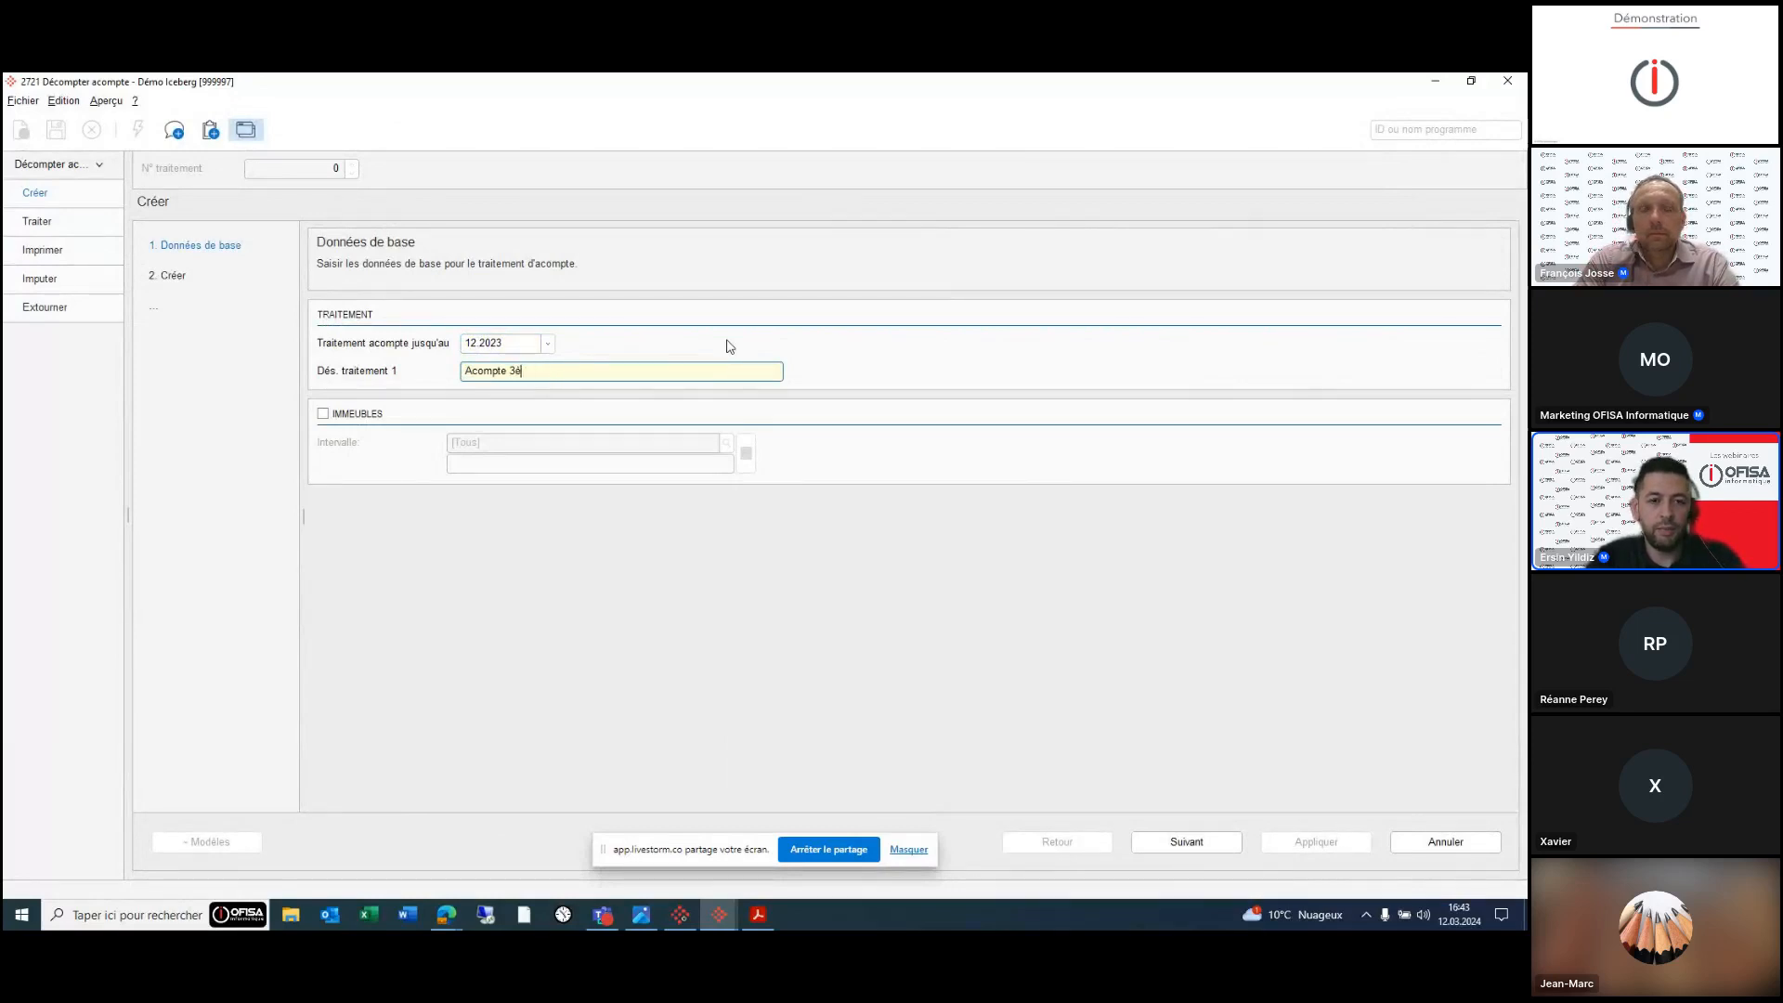
{"action": "type", "text": "me trimestre"}
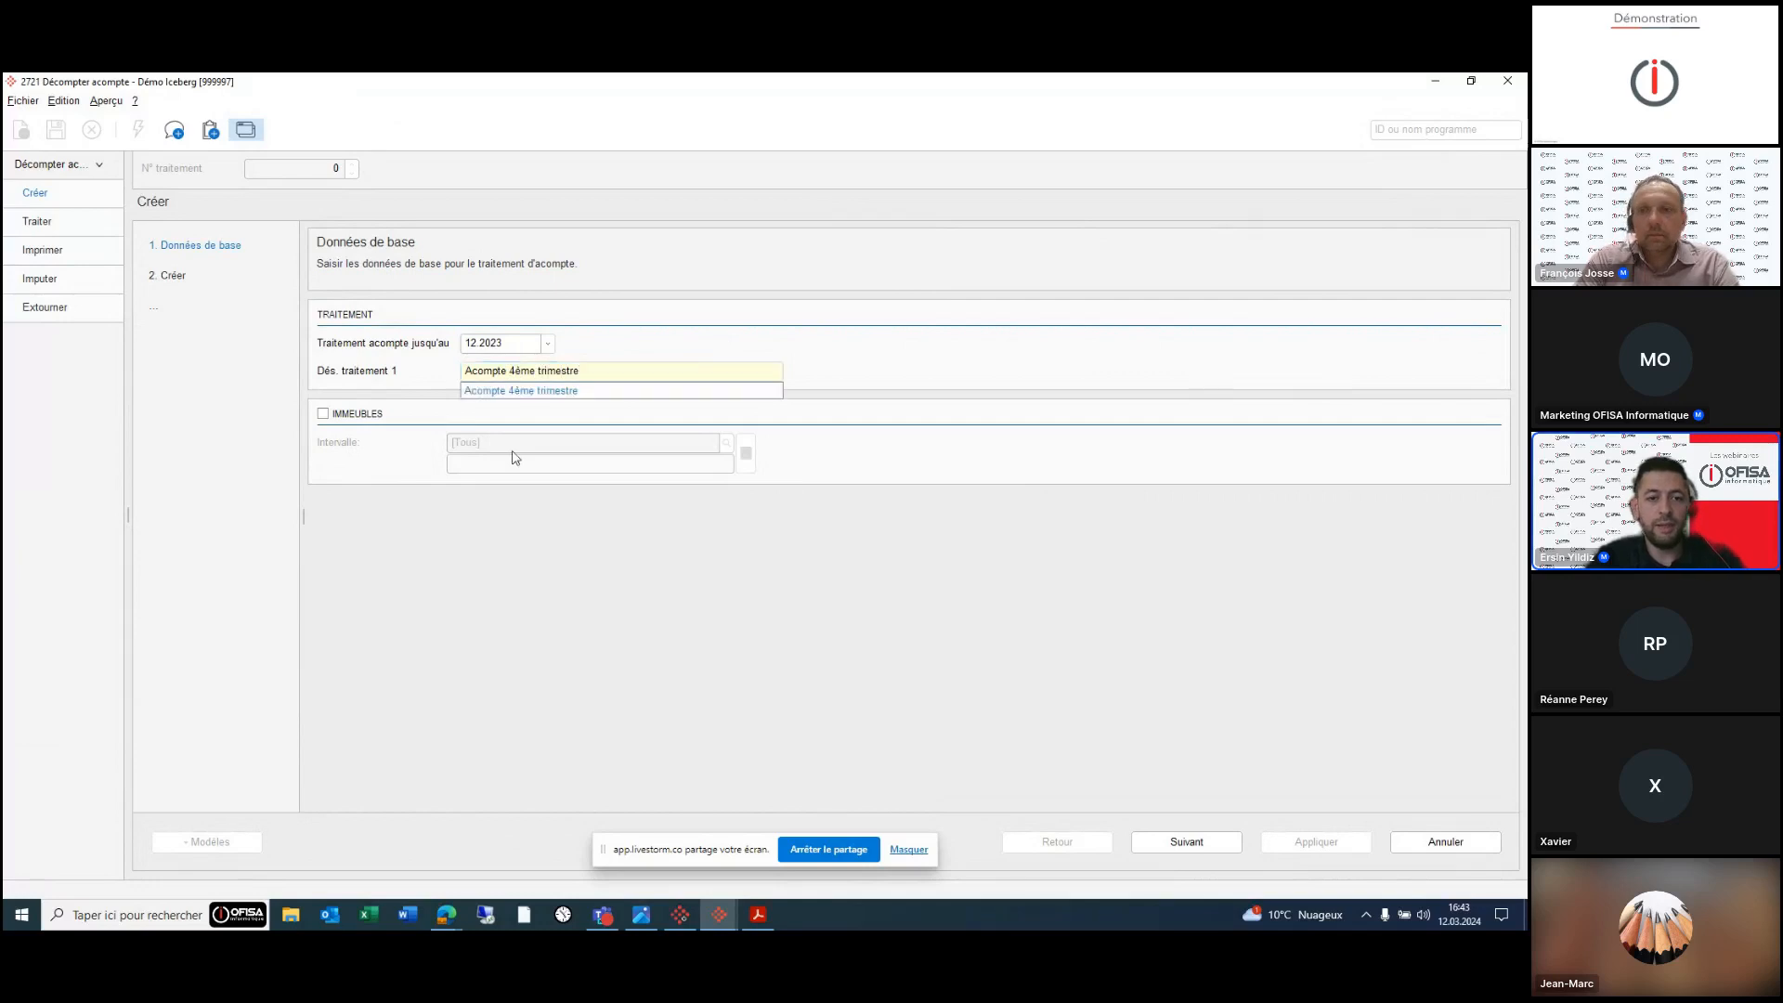
- Limit the processing to building 300008, then create and apply it to list its entries
{"action": "left_click", "coordinate": [371, 415]}
{"action": "left_click", "coordinate": [570, 445]}
{"action": "type", "text": "300008"}
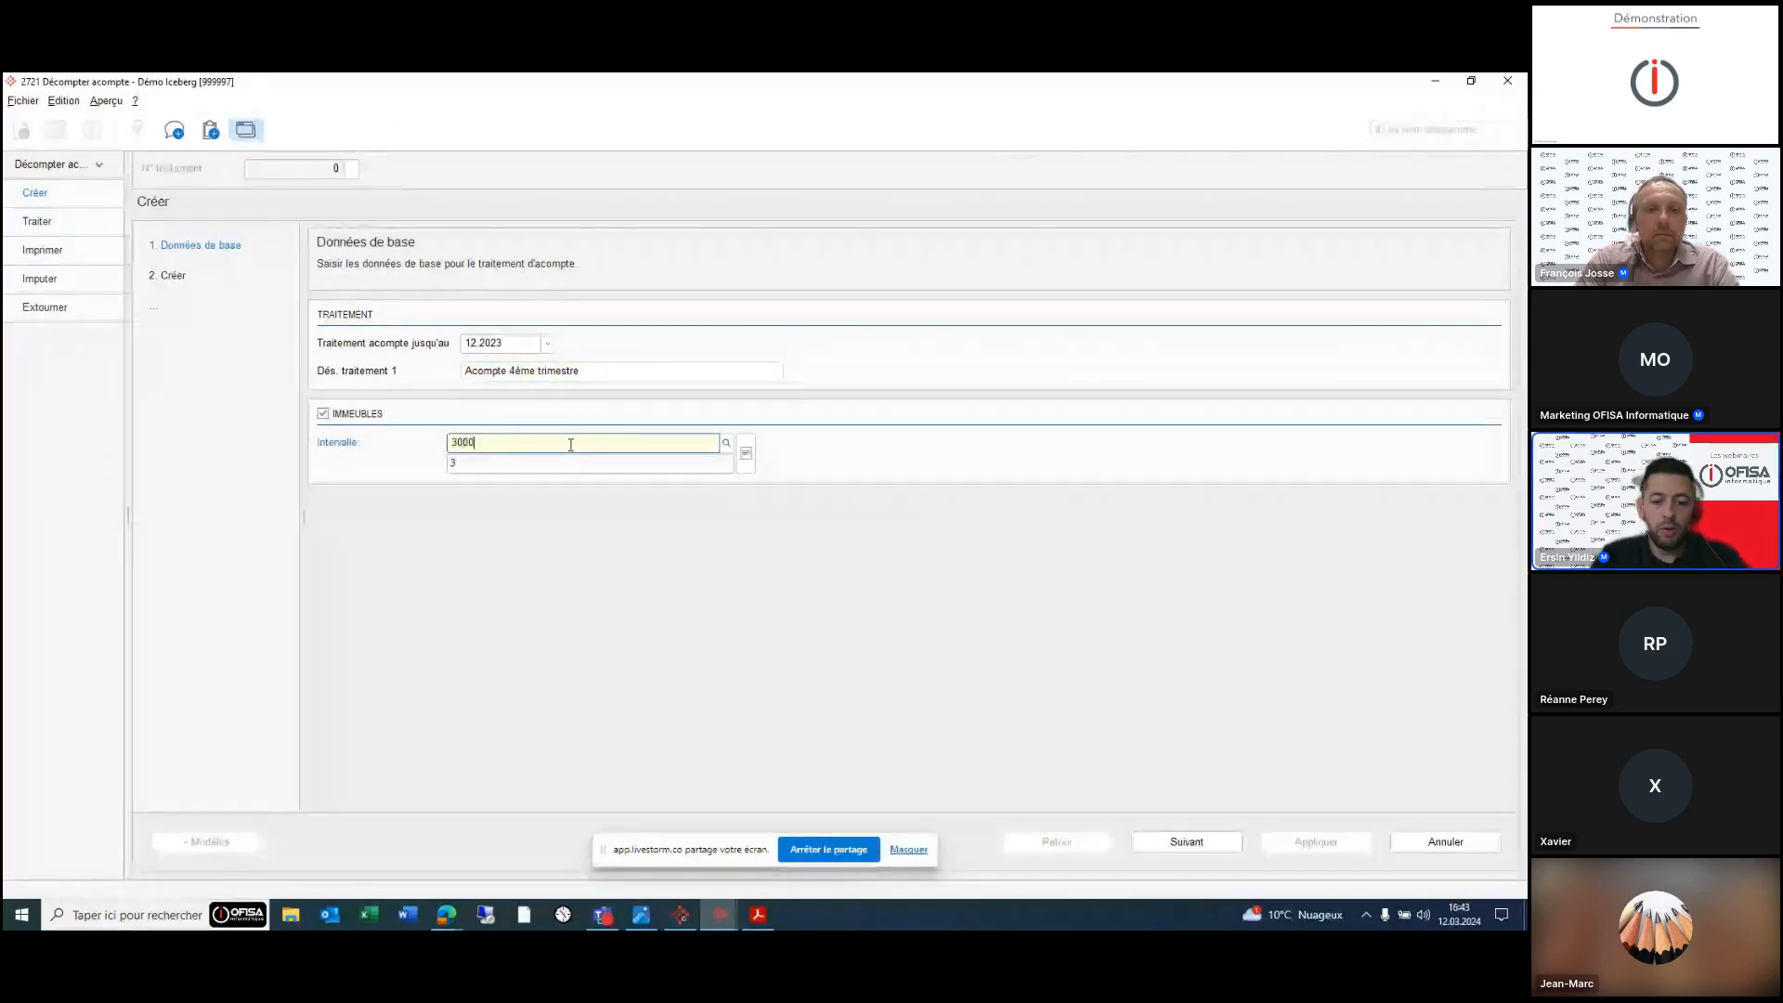
{"action": "left_click", "coordinate": [1212, 842]}
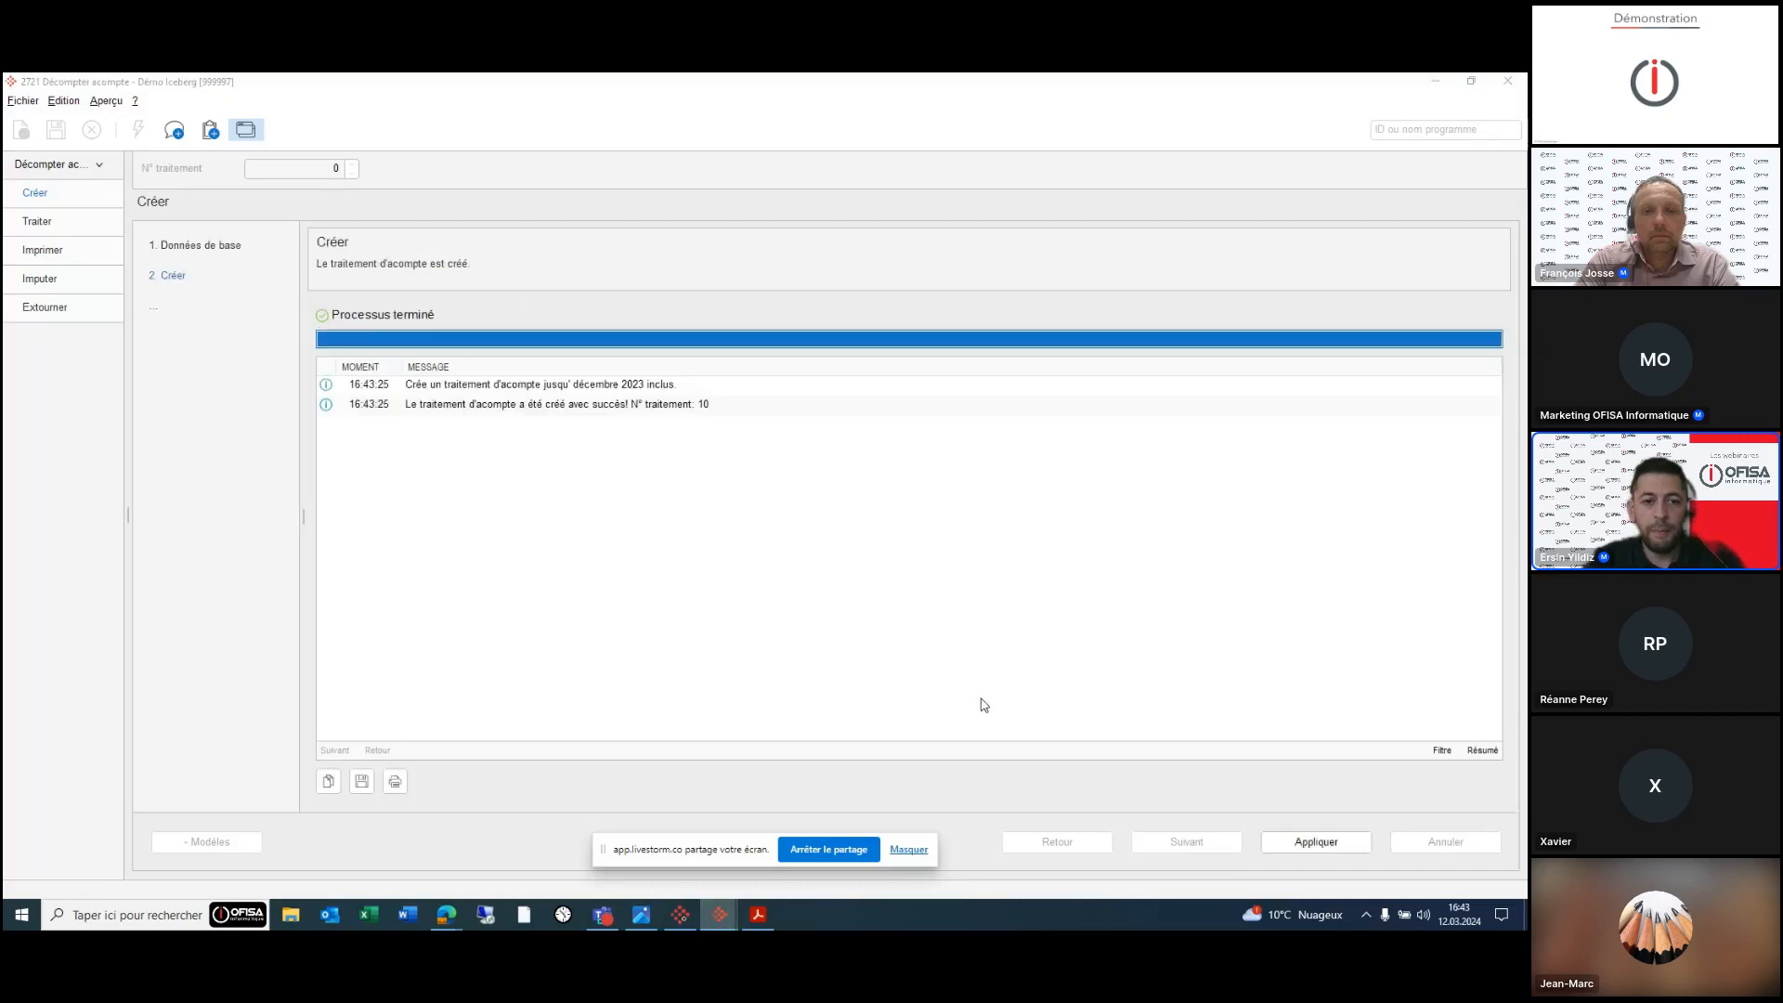
{"action": "left_click", "coordinate": [1323, 845]}
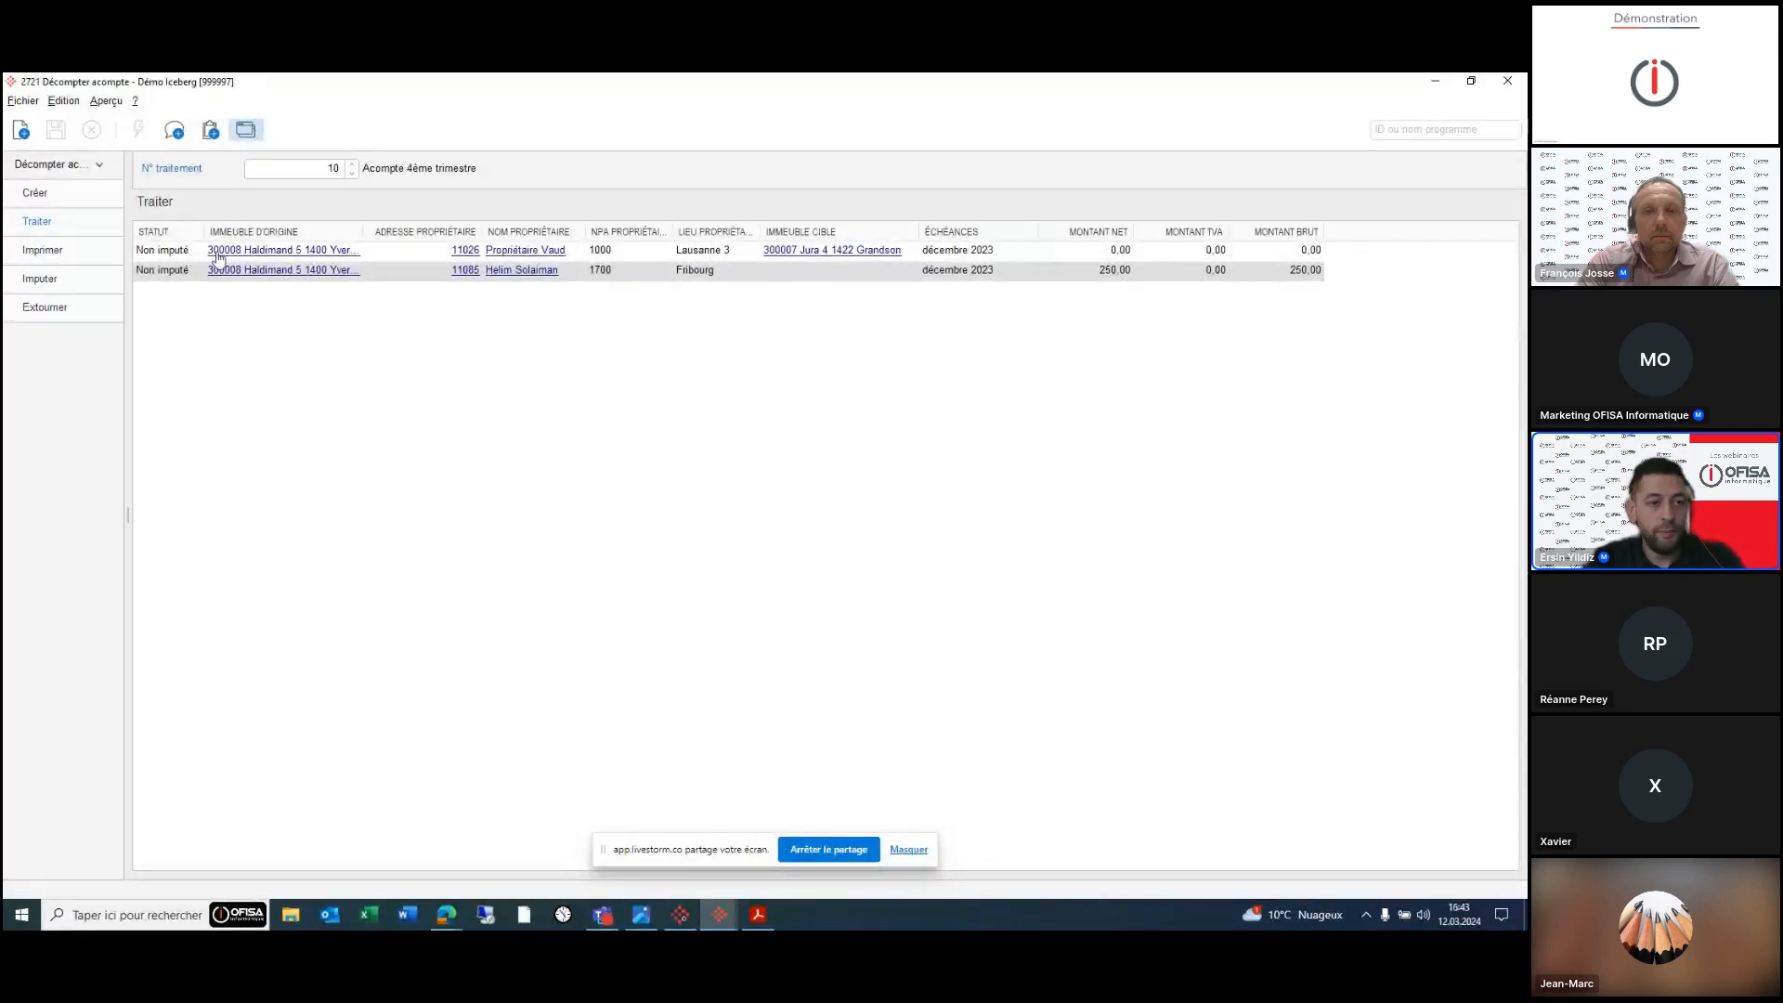
- Preview the CHF 250.00 December 2023 acompte statement for processing 10, then close the preview
{"action": "left_click", "coordinate": [49, 253]}
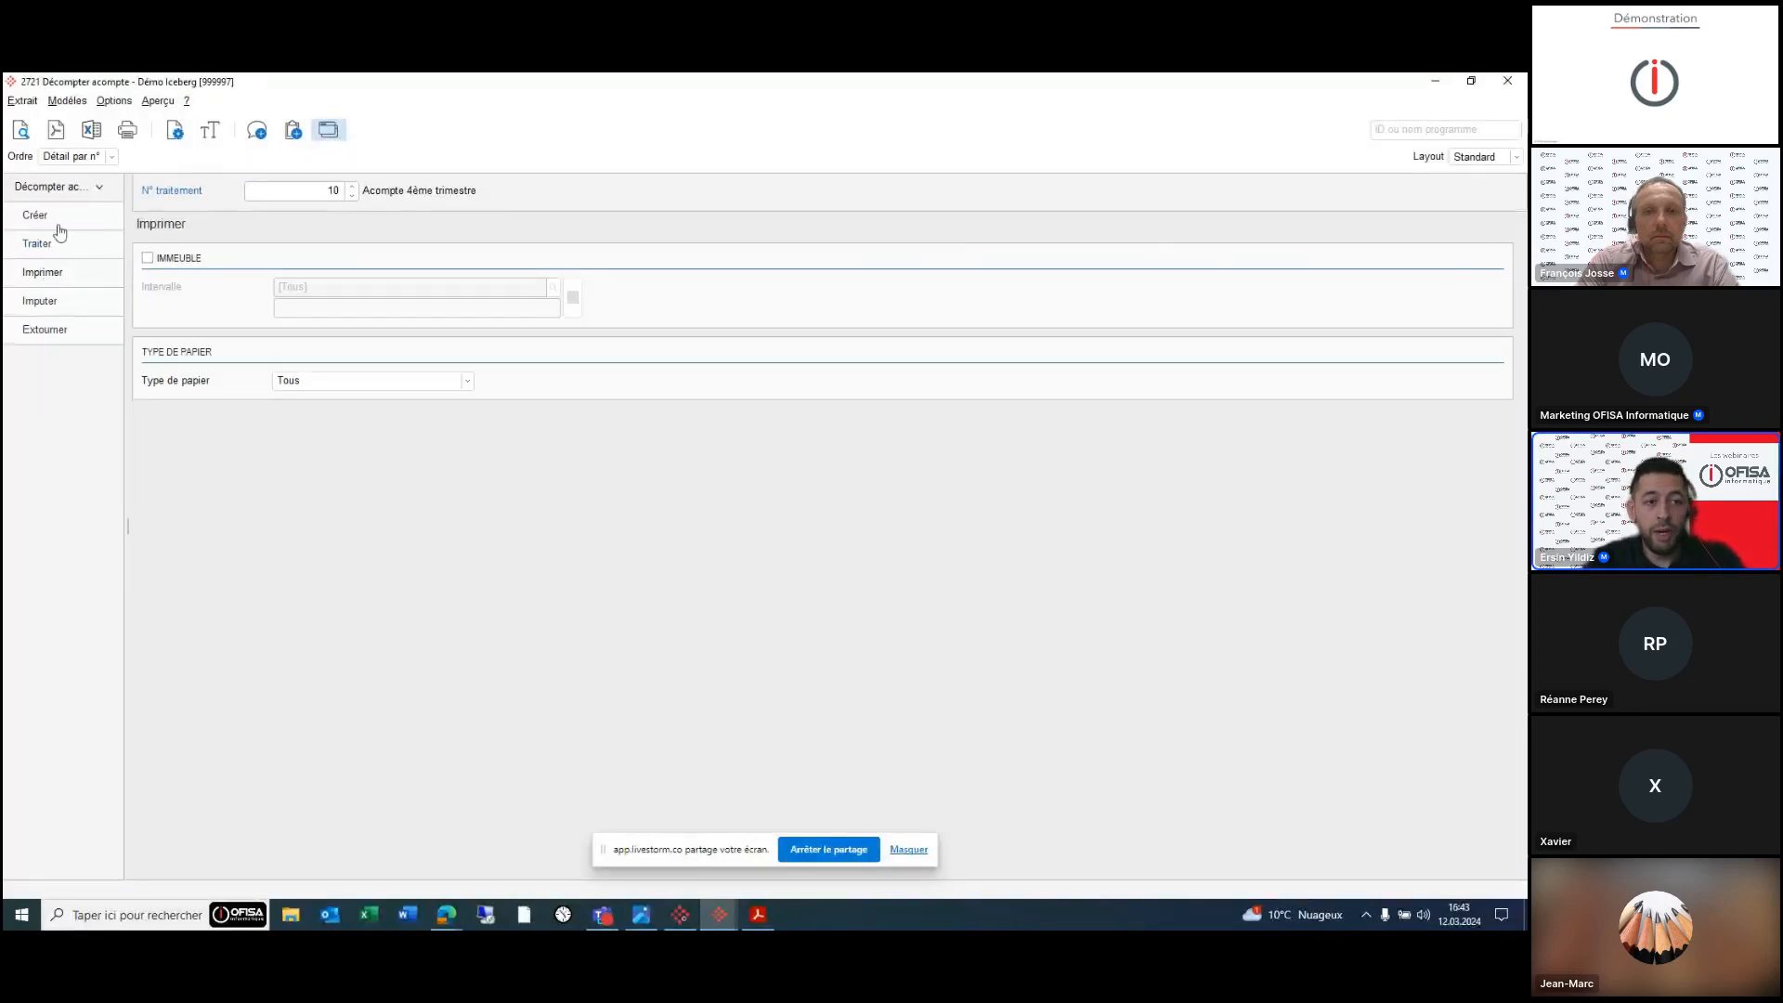
{"action": "left_click", "coordinate": [24, 131]}
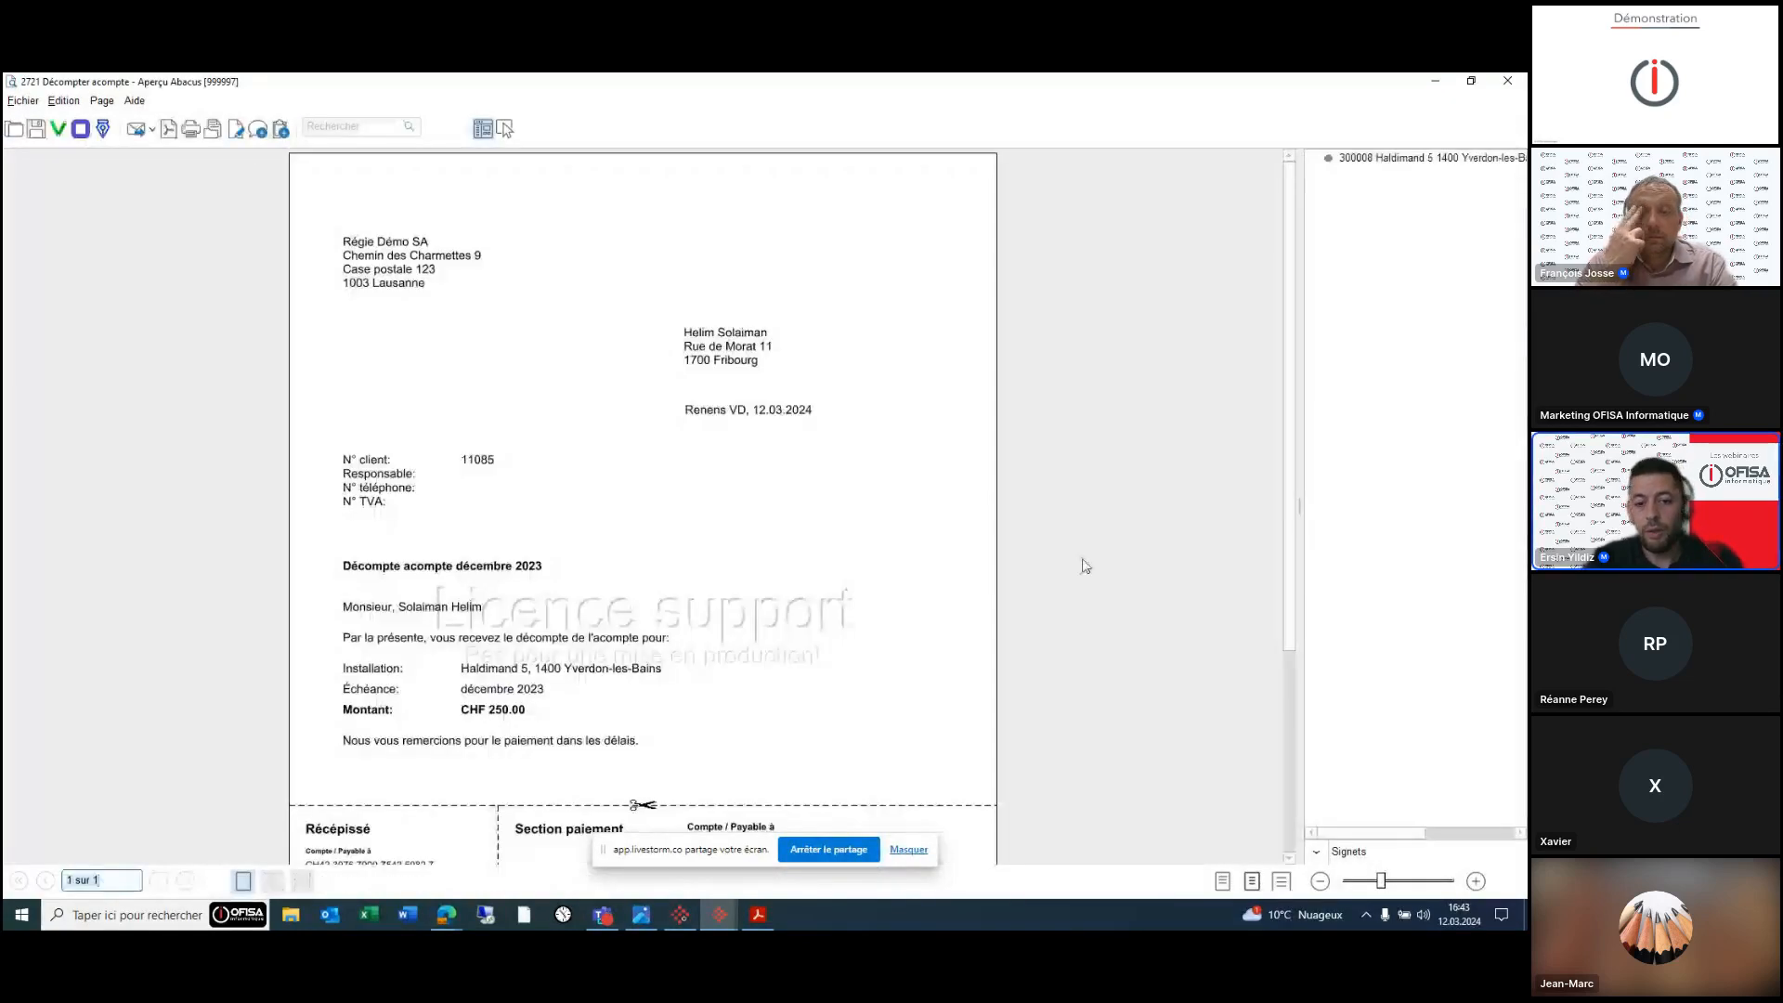
{"action": "scroll", "coordinate": [1079, 561], "scroll_direction": "down", "scroll_amount": 3}
{"action": "scroll", "coordinate": [1085, 566], "scroll_direction": "up", "scroll_amount": 3}
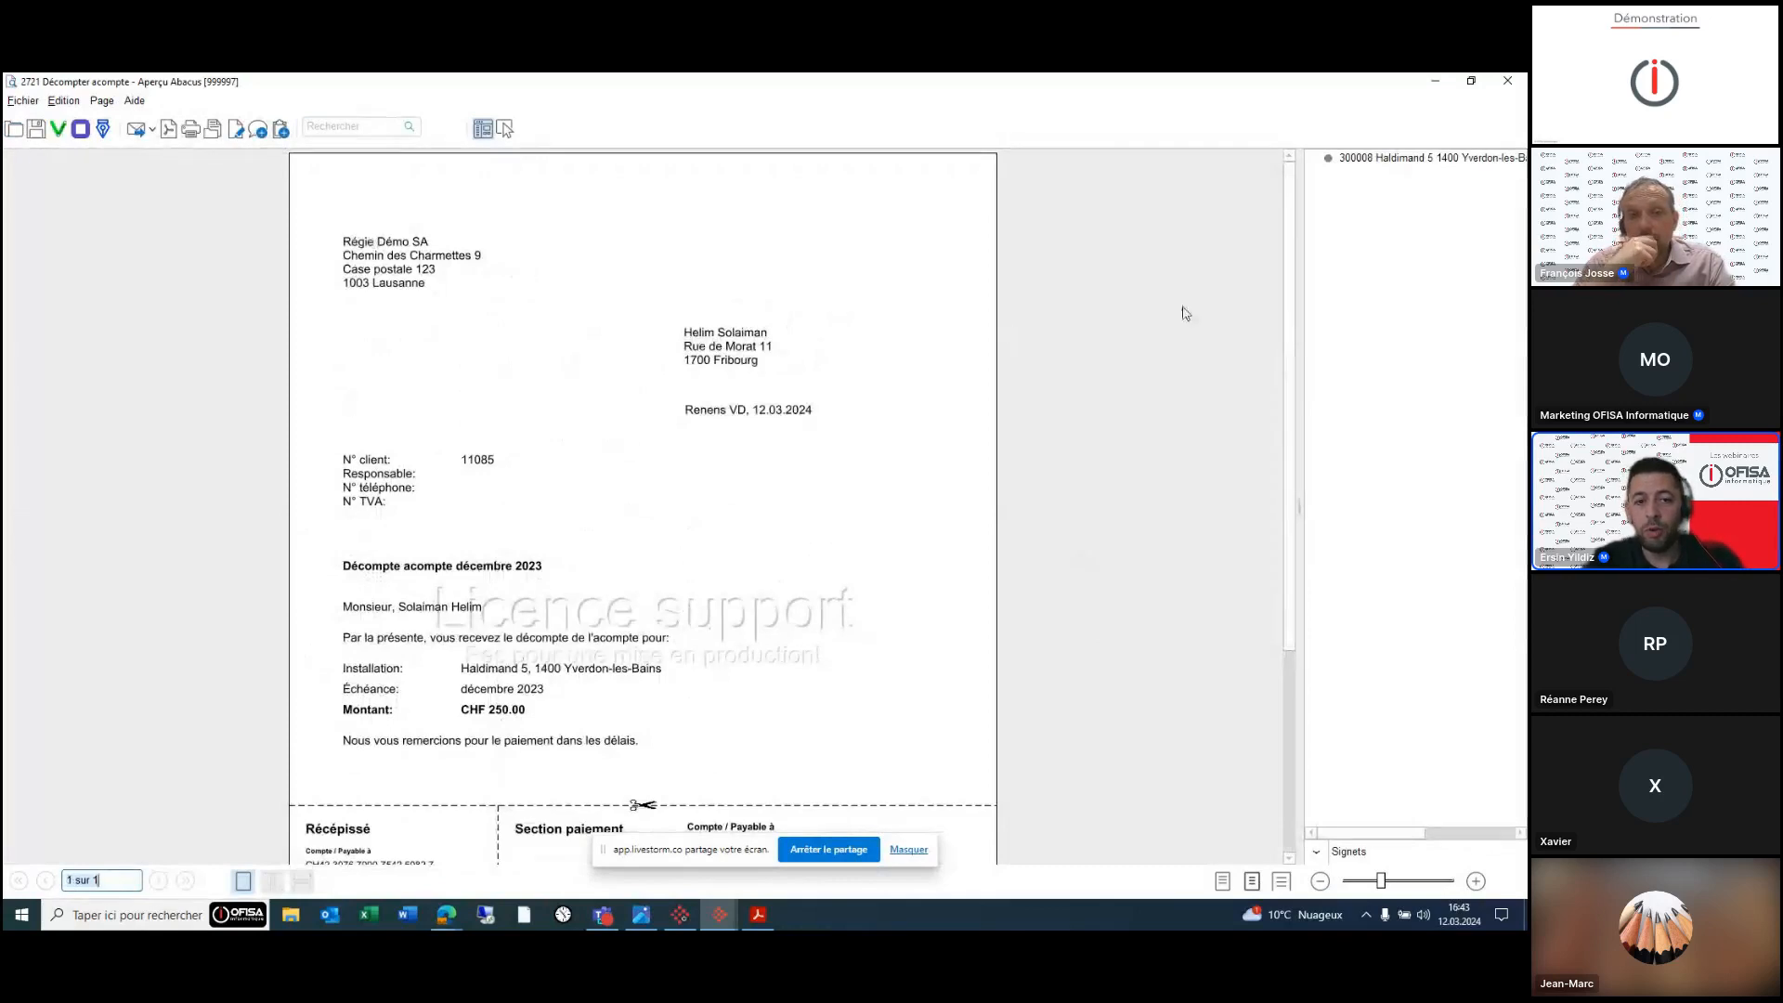
{"action": "left_click", "coordinate": [1505, 84]}
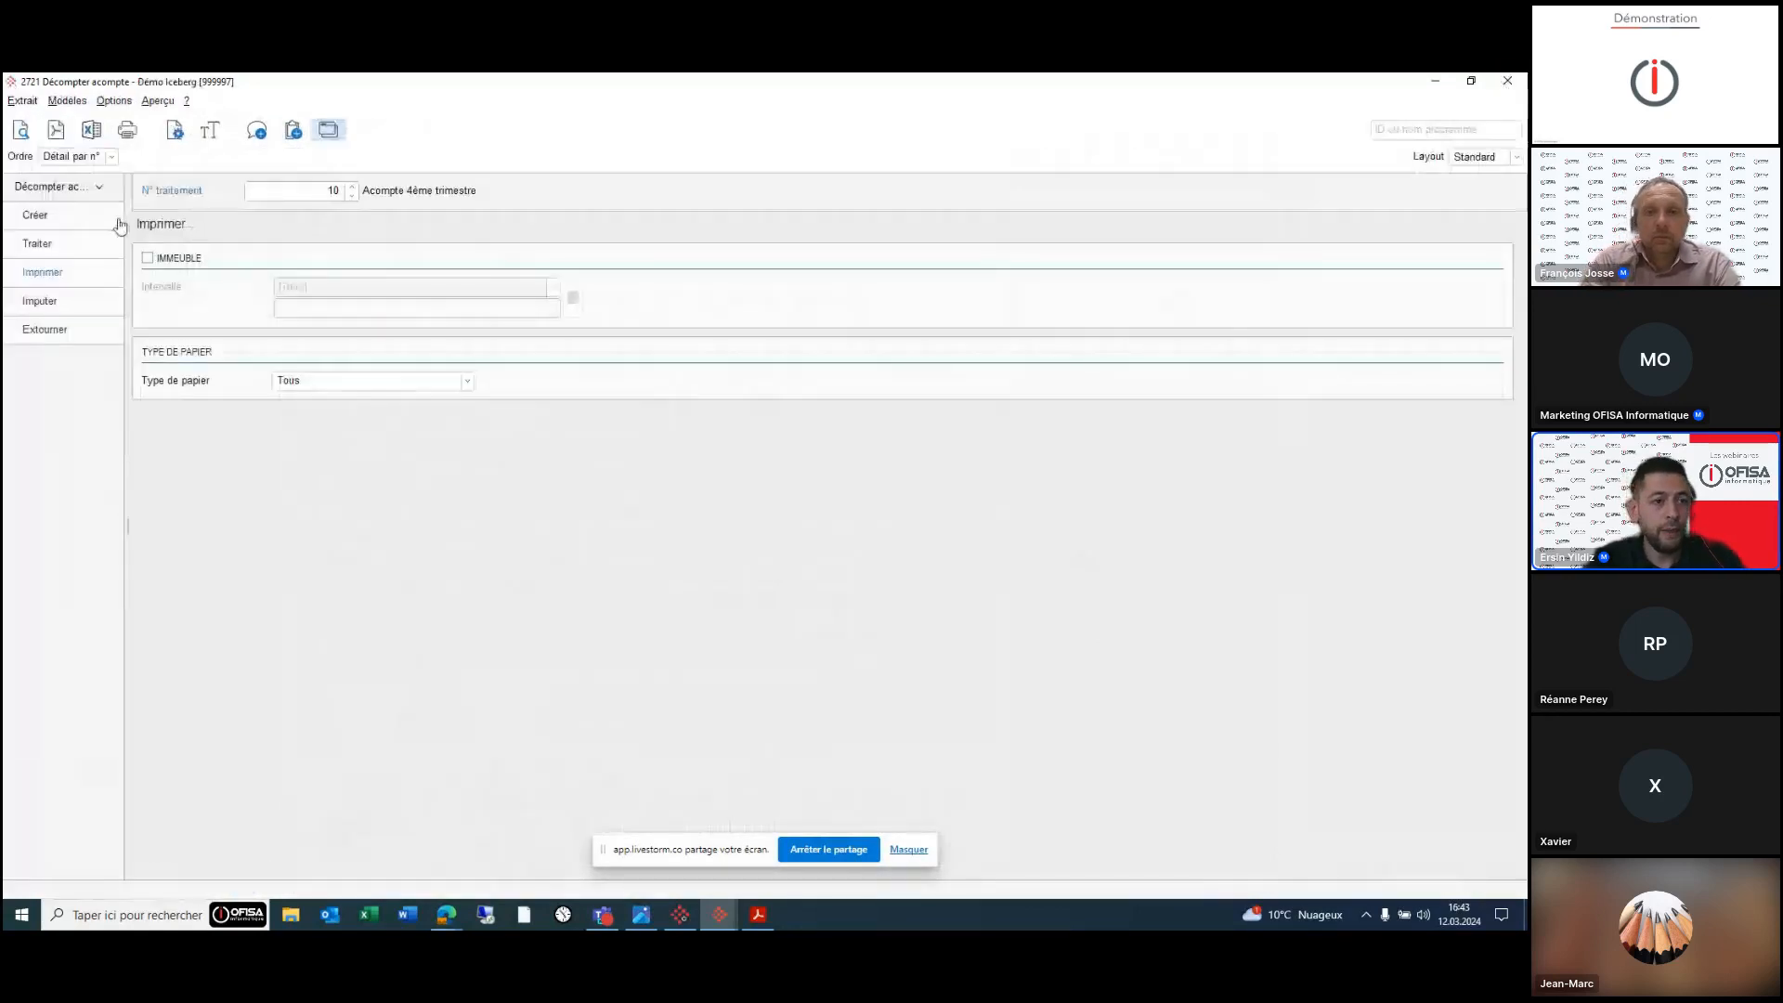
{"action": "left_click", "coordinate": [77, 300]}
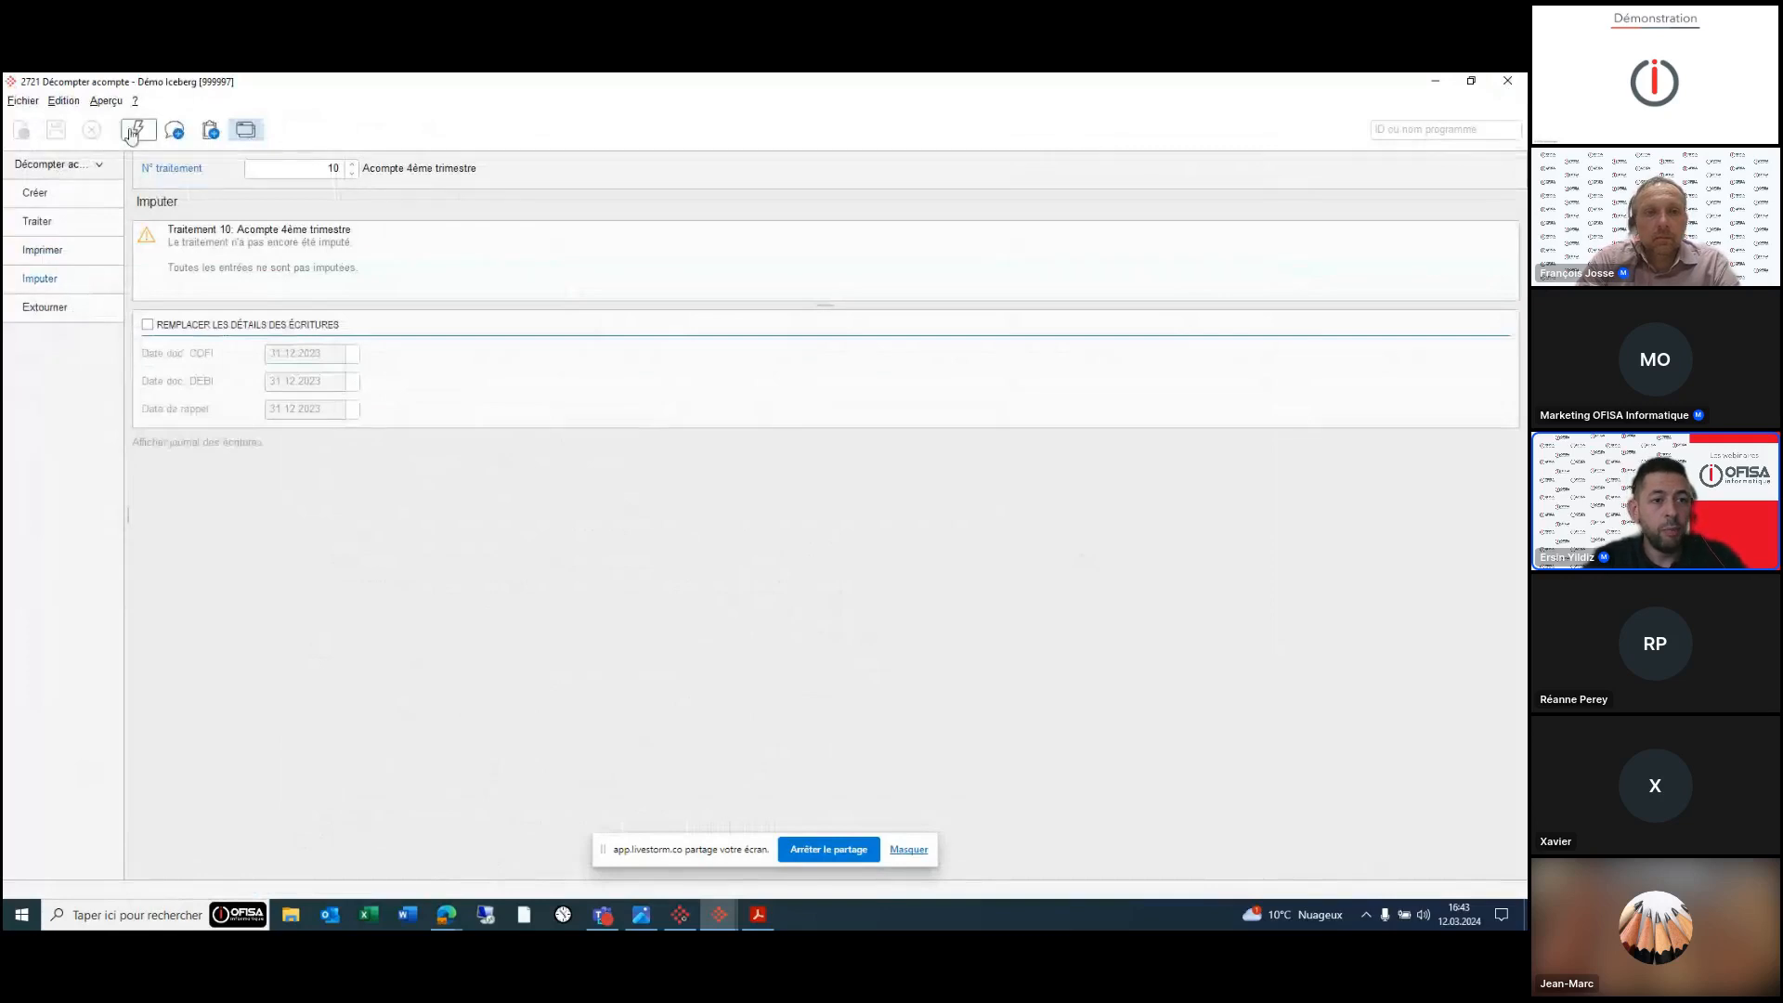
- Post processing 10 so both entries are imputed successfully, and close the log
{"action": "left_click", "coordinate": [137, 129]}
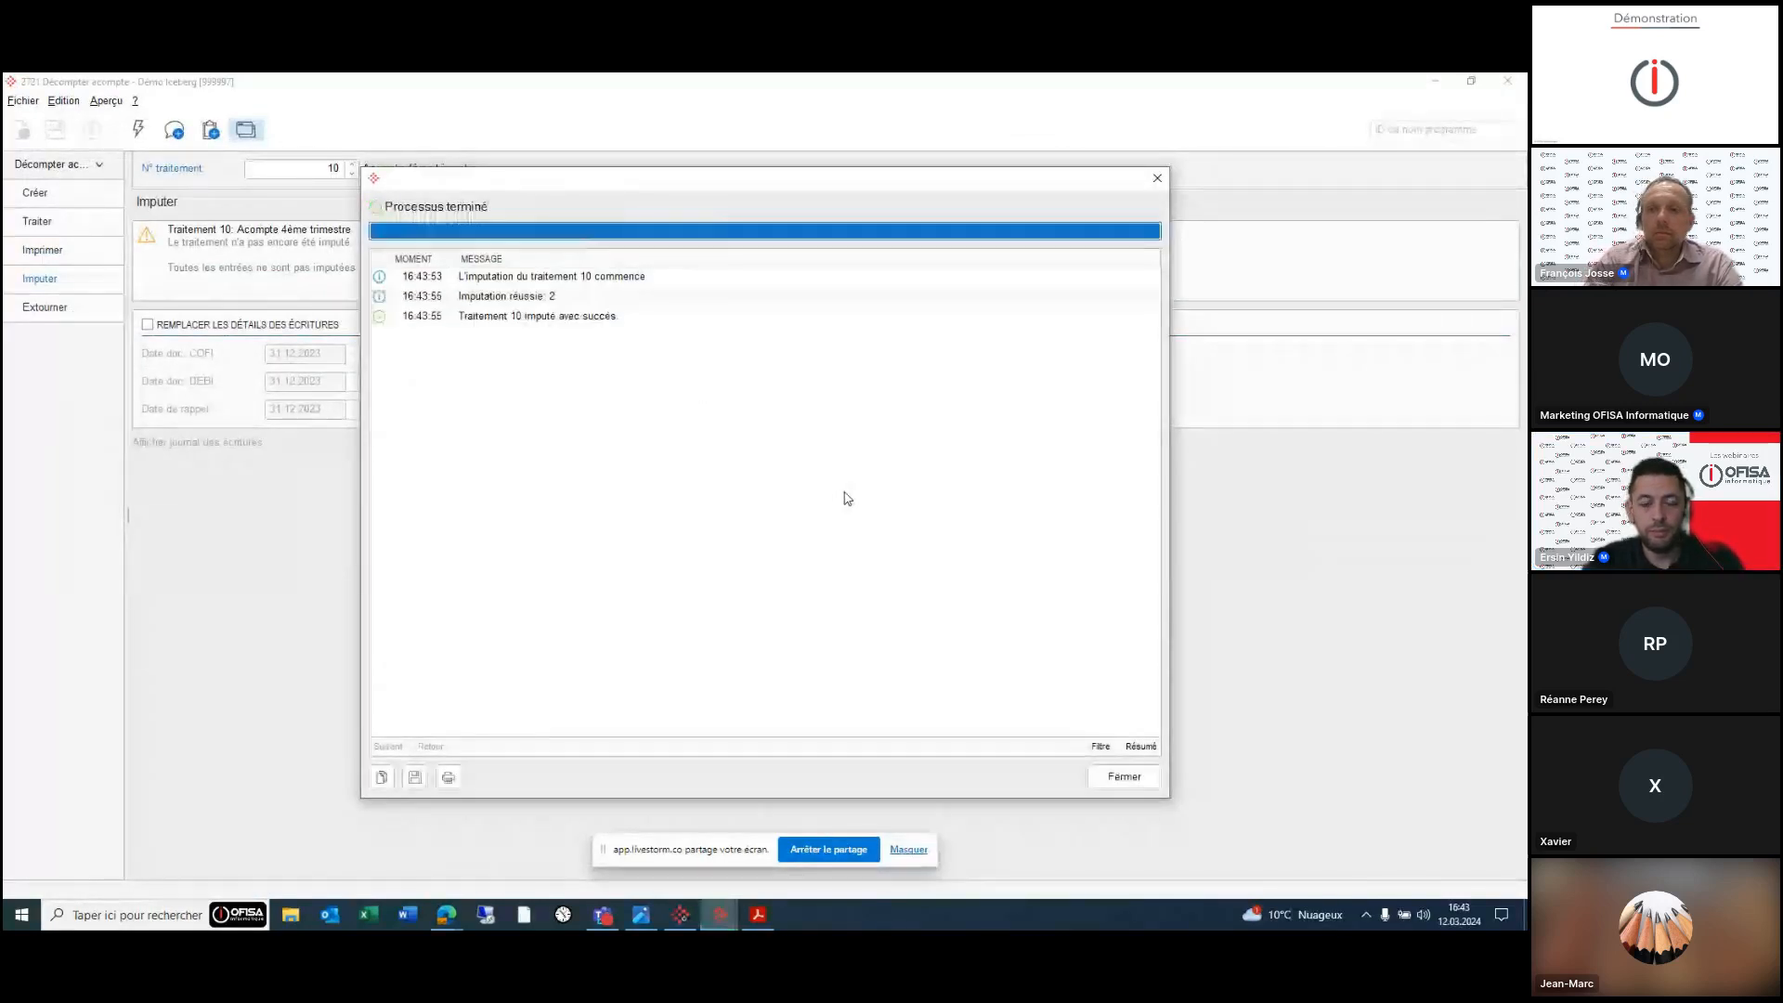
{"action": "left_click", "coordinate": [1137, 778]}
{"action": "left_click", "coordinate": [721, 916]}
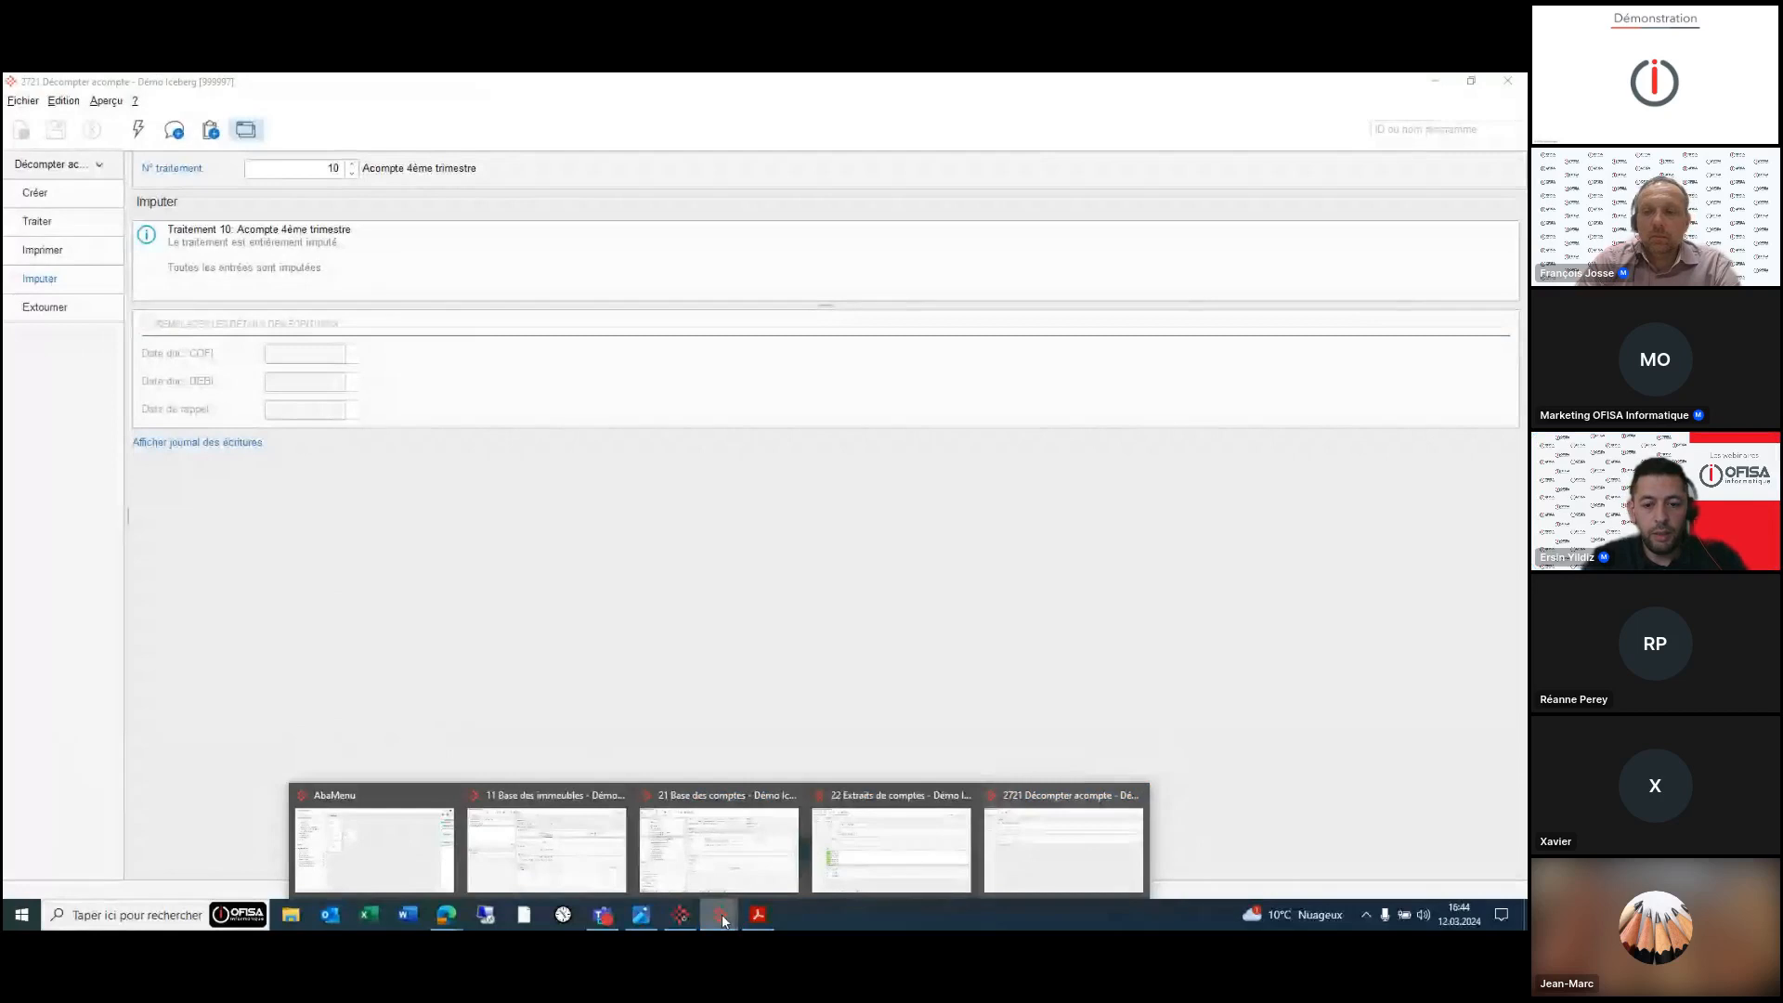
- Restore the 11 Base des immeubles window, then show Extrait - 300008.pdf in Acrobat
{"action": "left_click", "coordinate": [548, 847]}
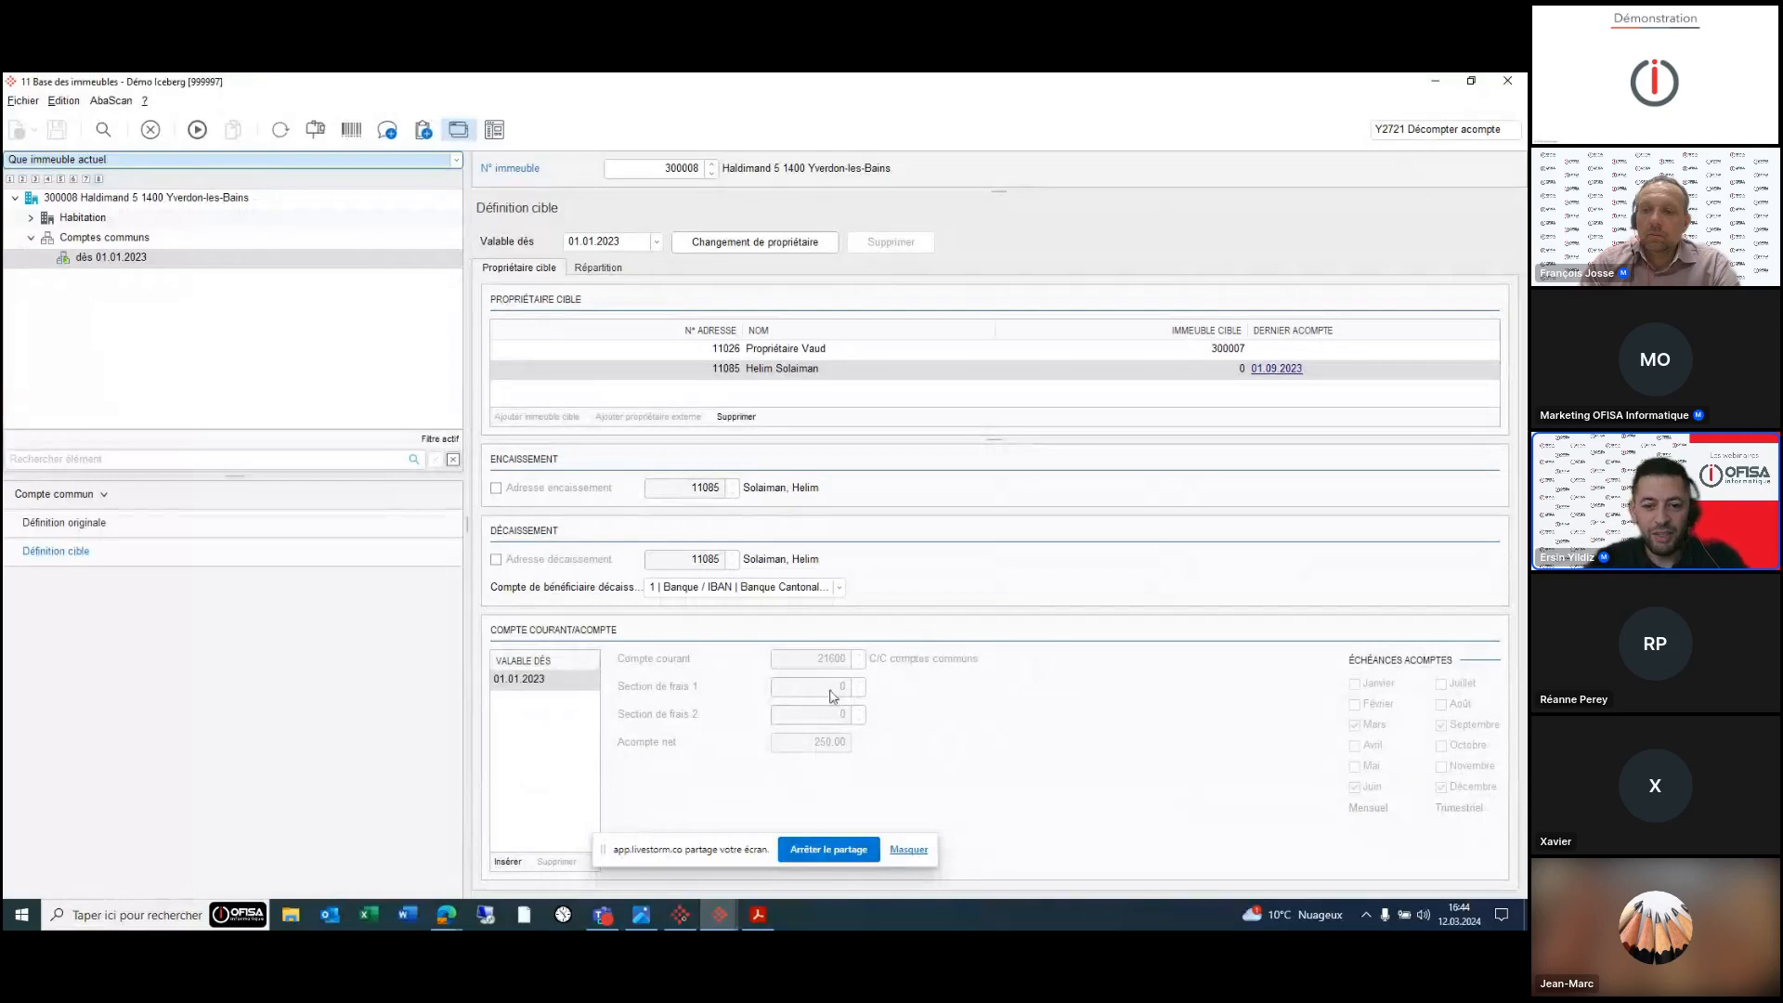
{"action": "left_click", "coordinate": [758, 917]}
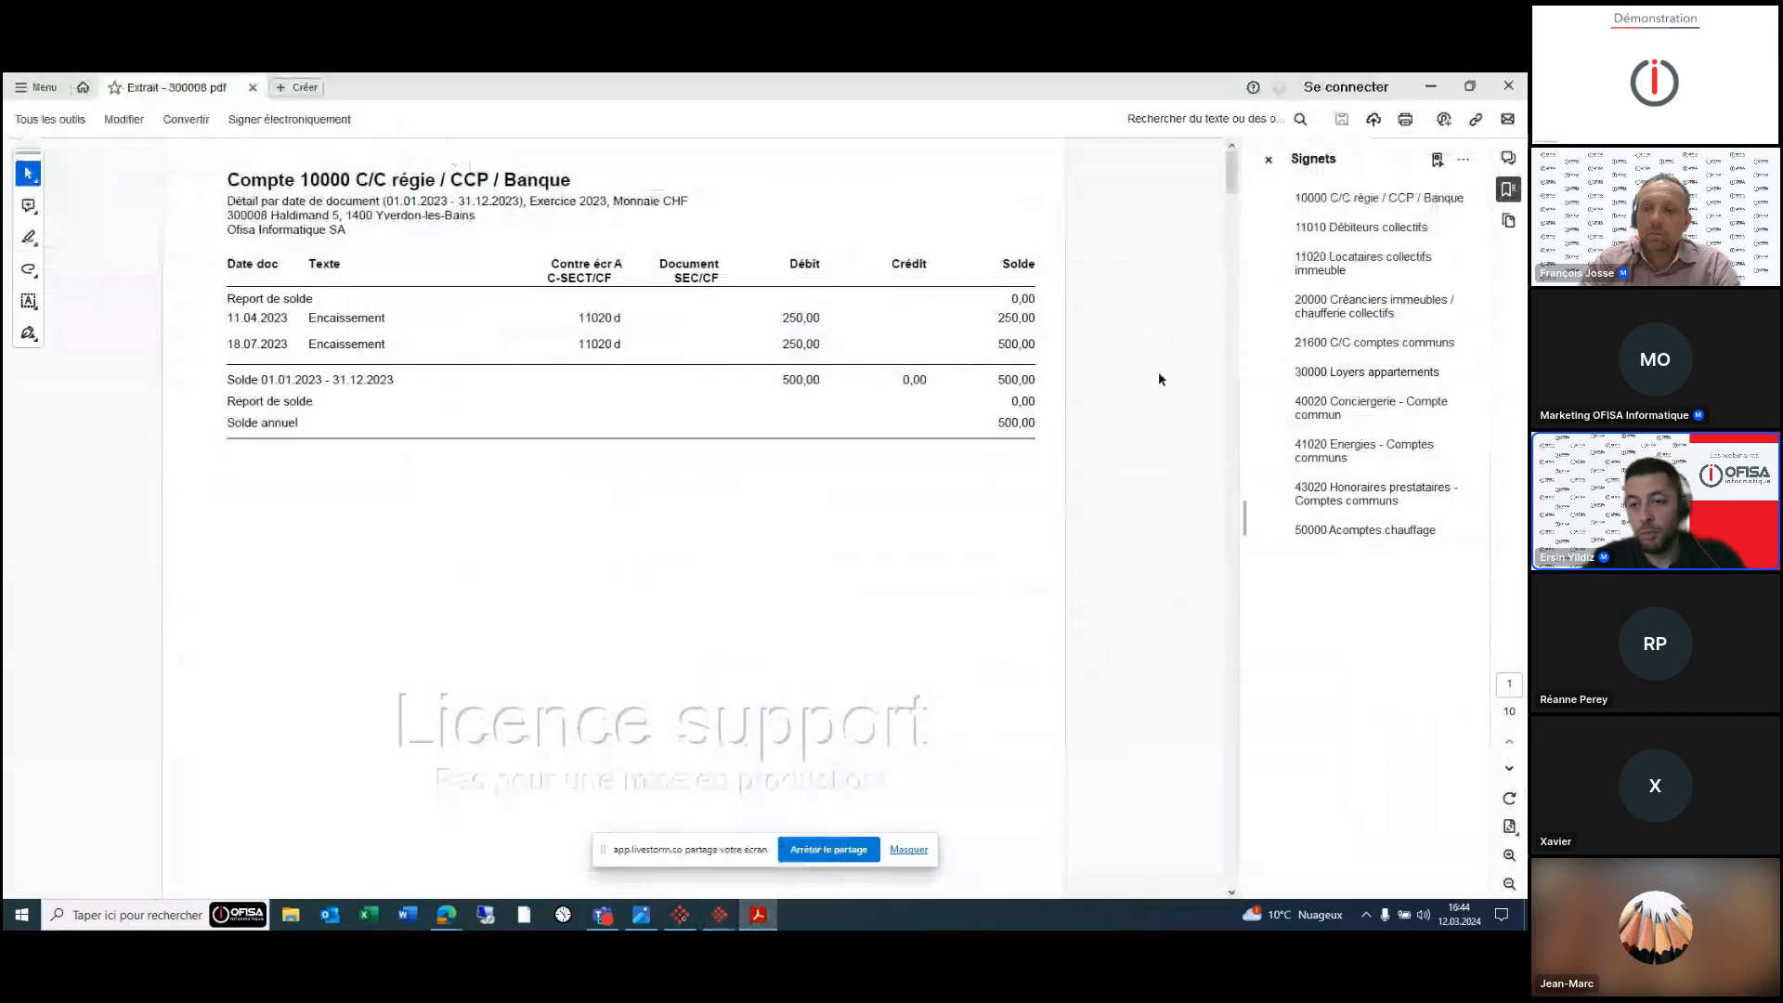
- Open the 40020 Conciergerie statement and compare it with building 300008's common-account distribution
{"action": "left_click", "coordinate": [1326, 408]}
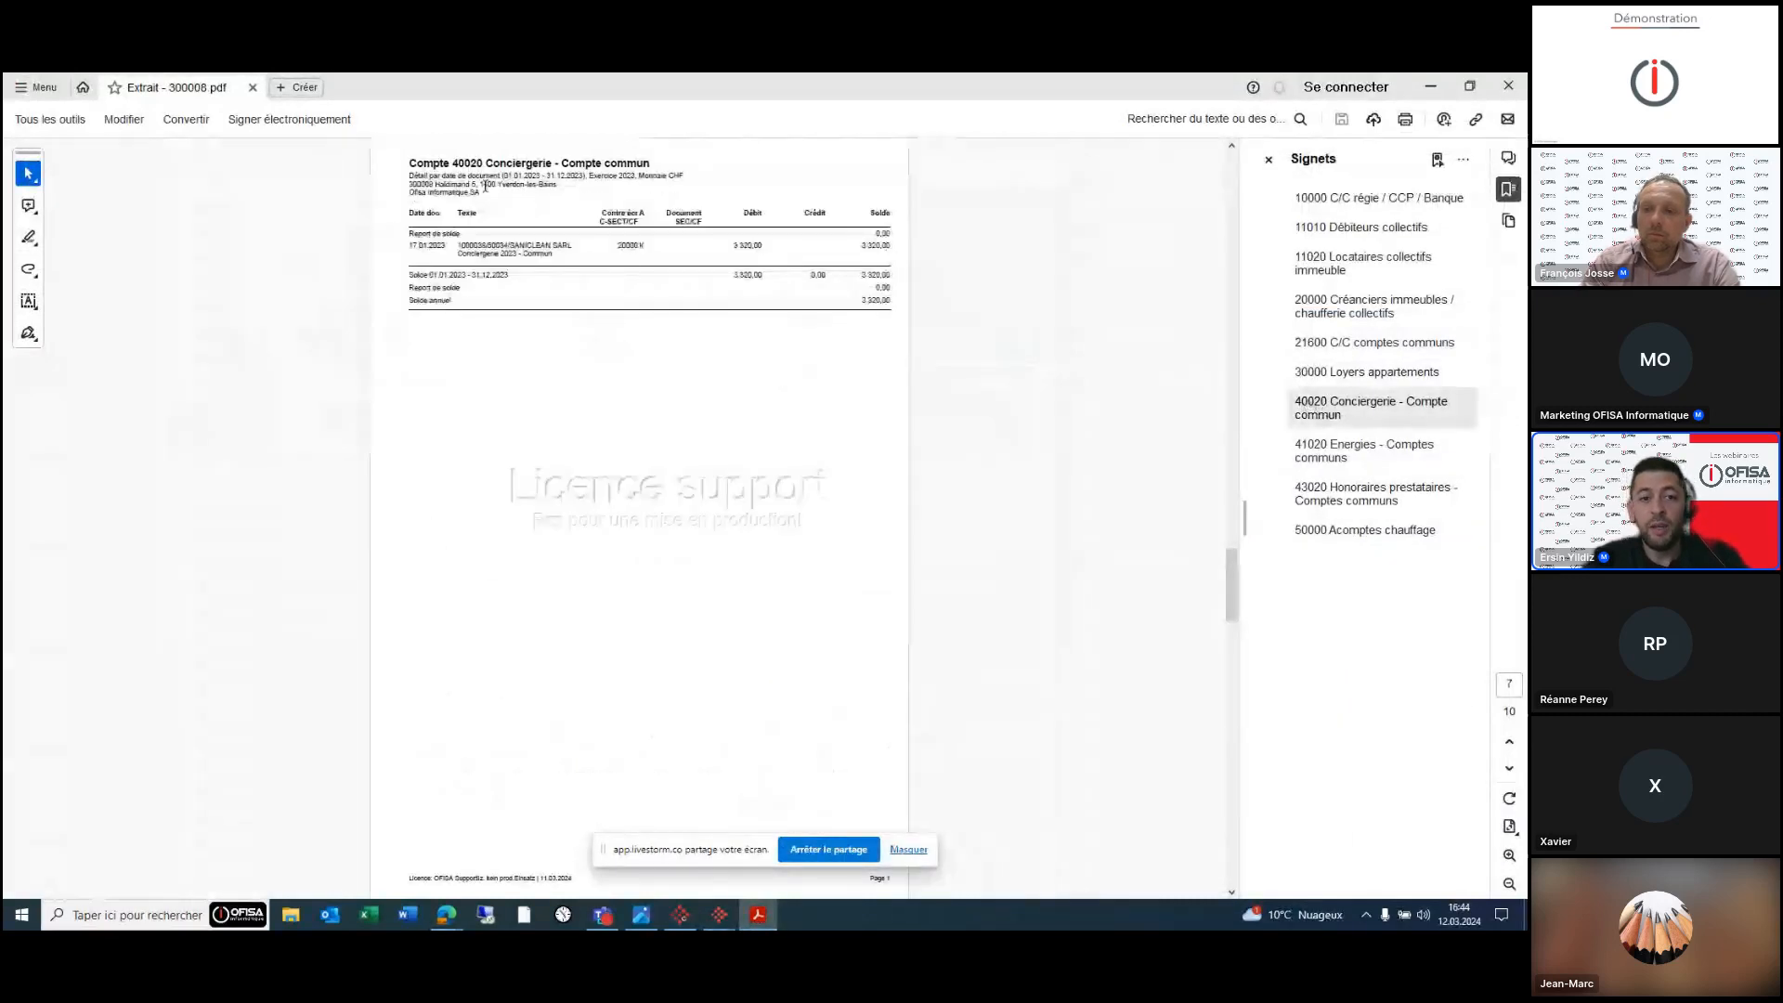
{"action": "mouse_move", "coordinate": [734, 917]}
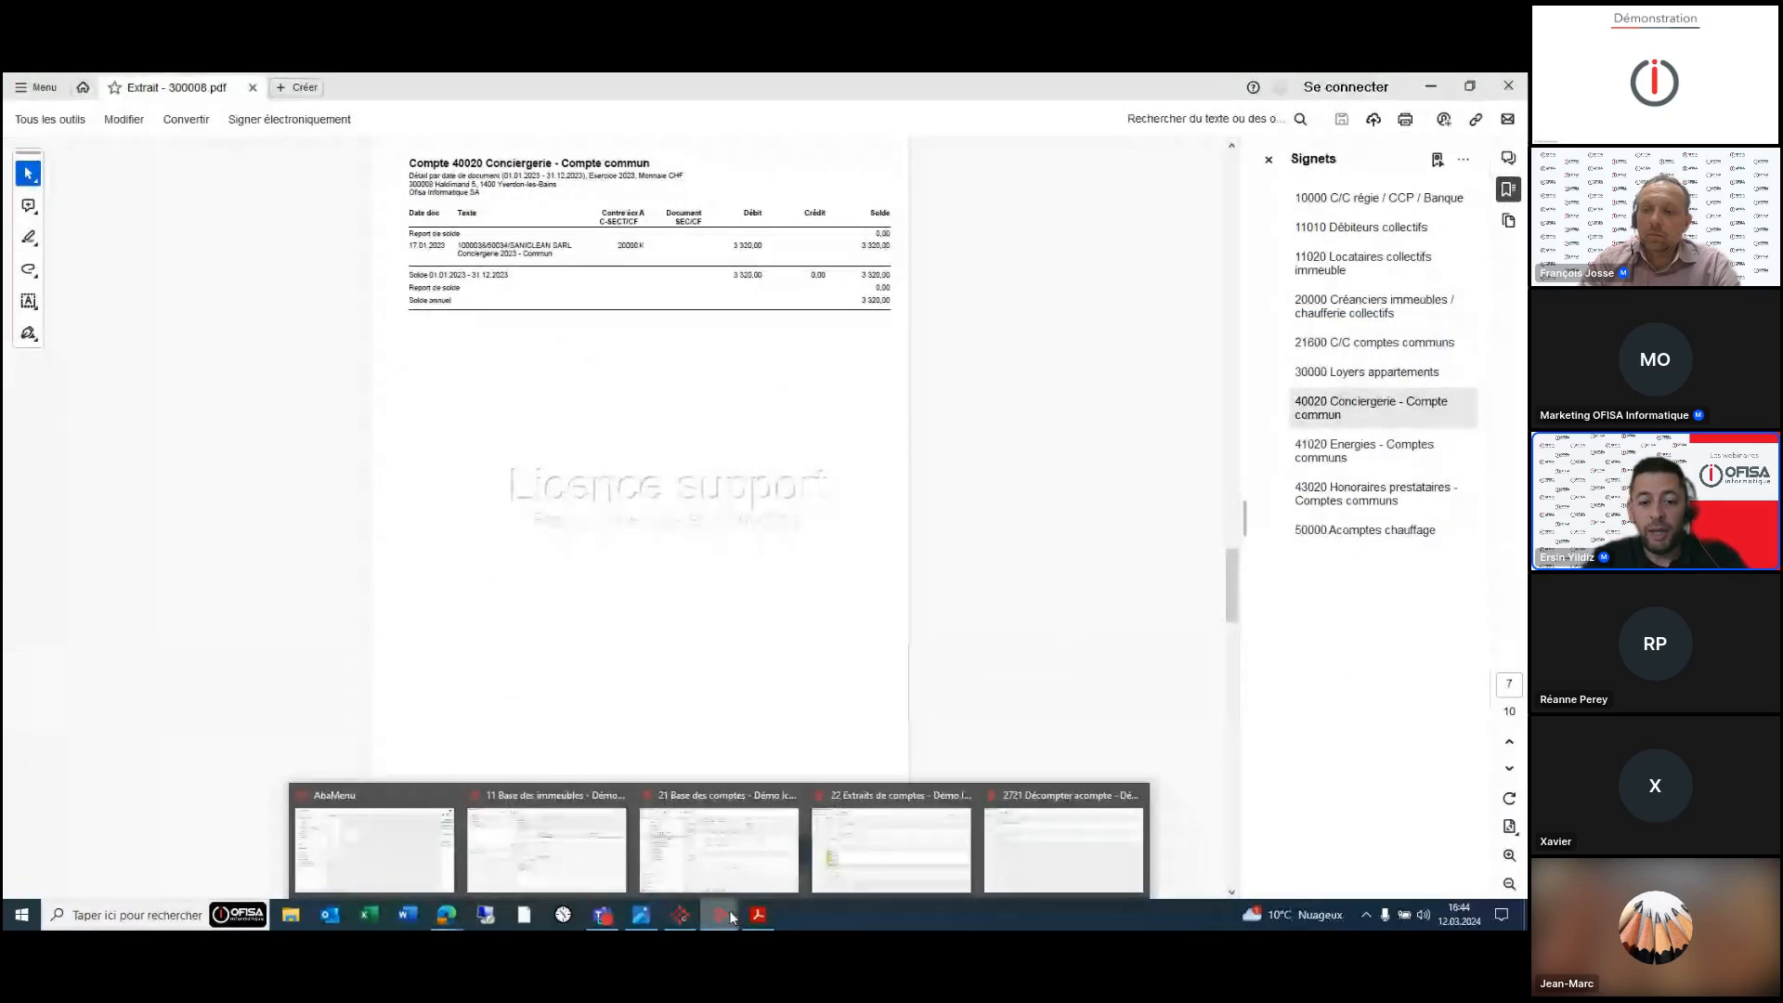
{"action": "left_click", "coordinate": [587, 868]}
{"action": "left_click", "coordinate": [599, 268]}
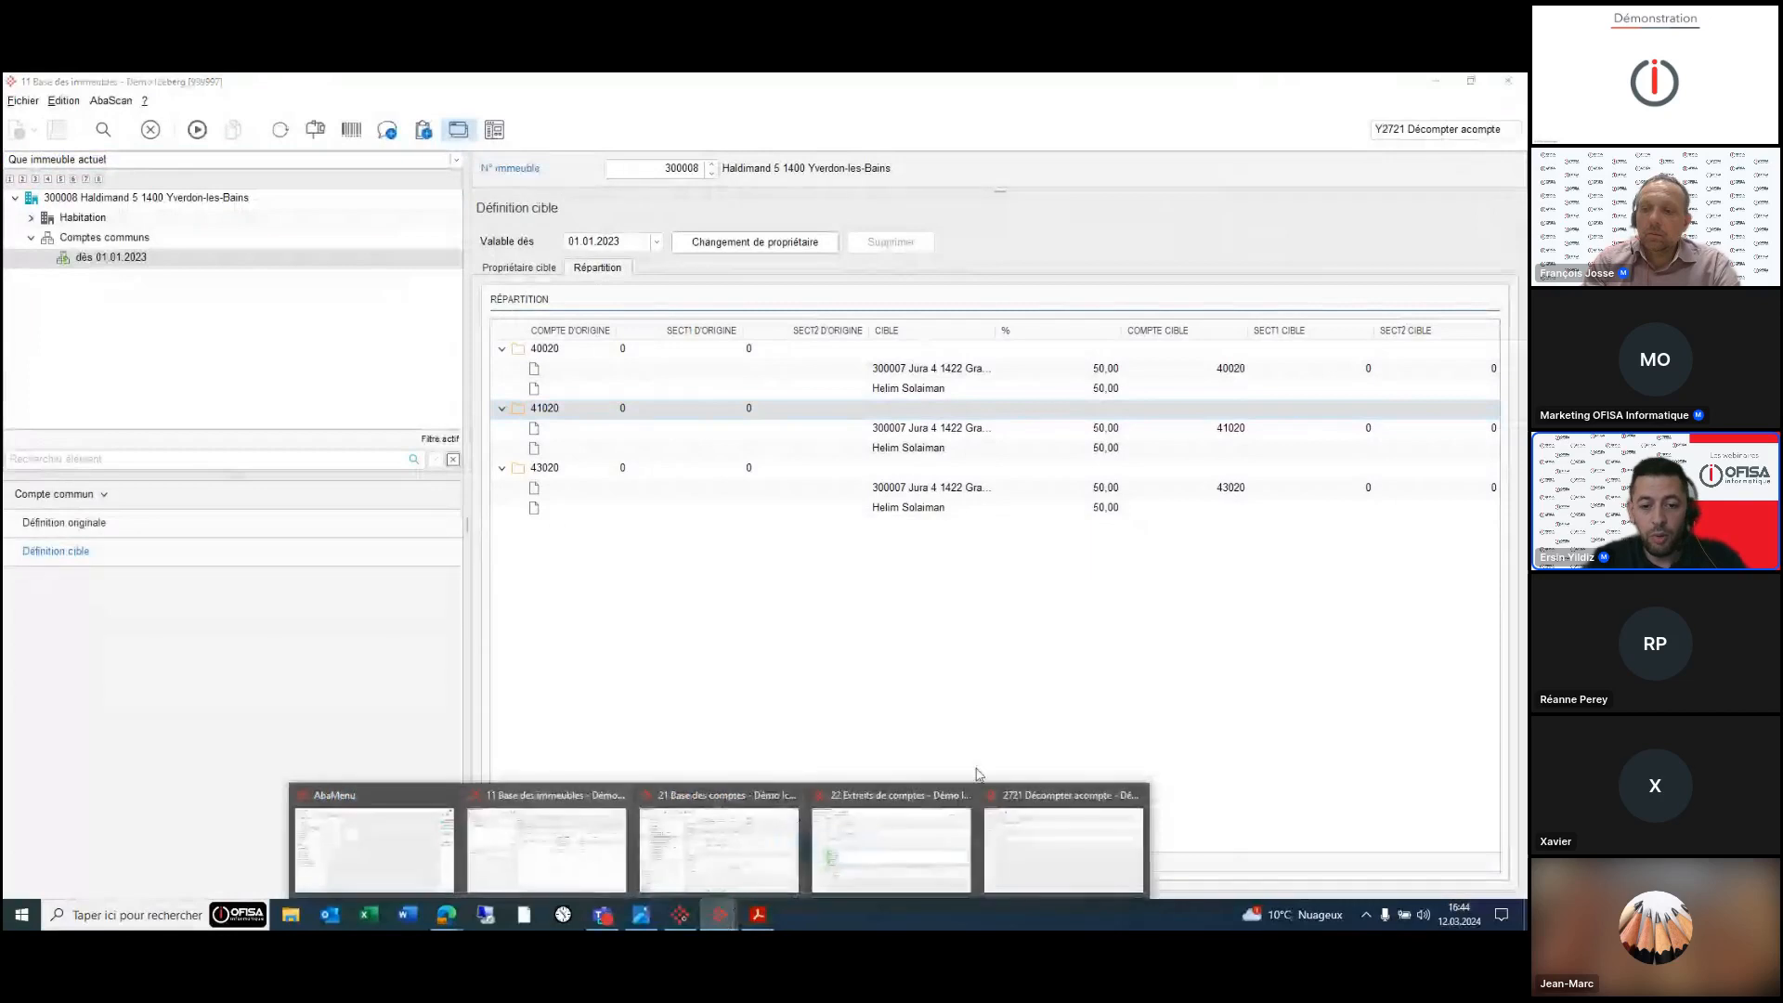
- Review the 41020, 43020, 40020, 11020 and 21600 statements, then return to the building base
{"action": "left_click", "coordinate": [767, 921]}
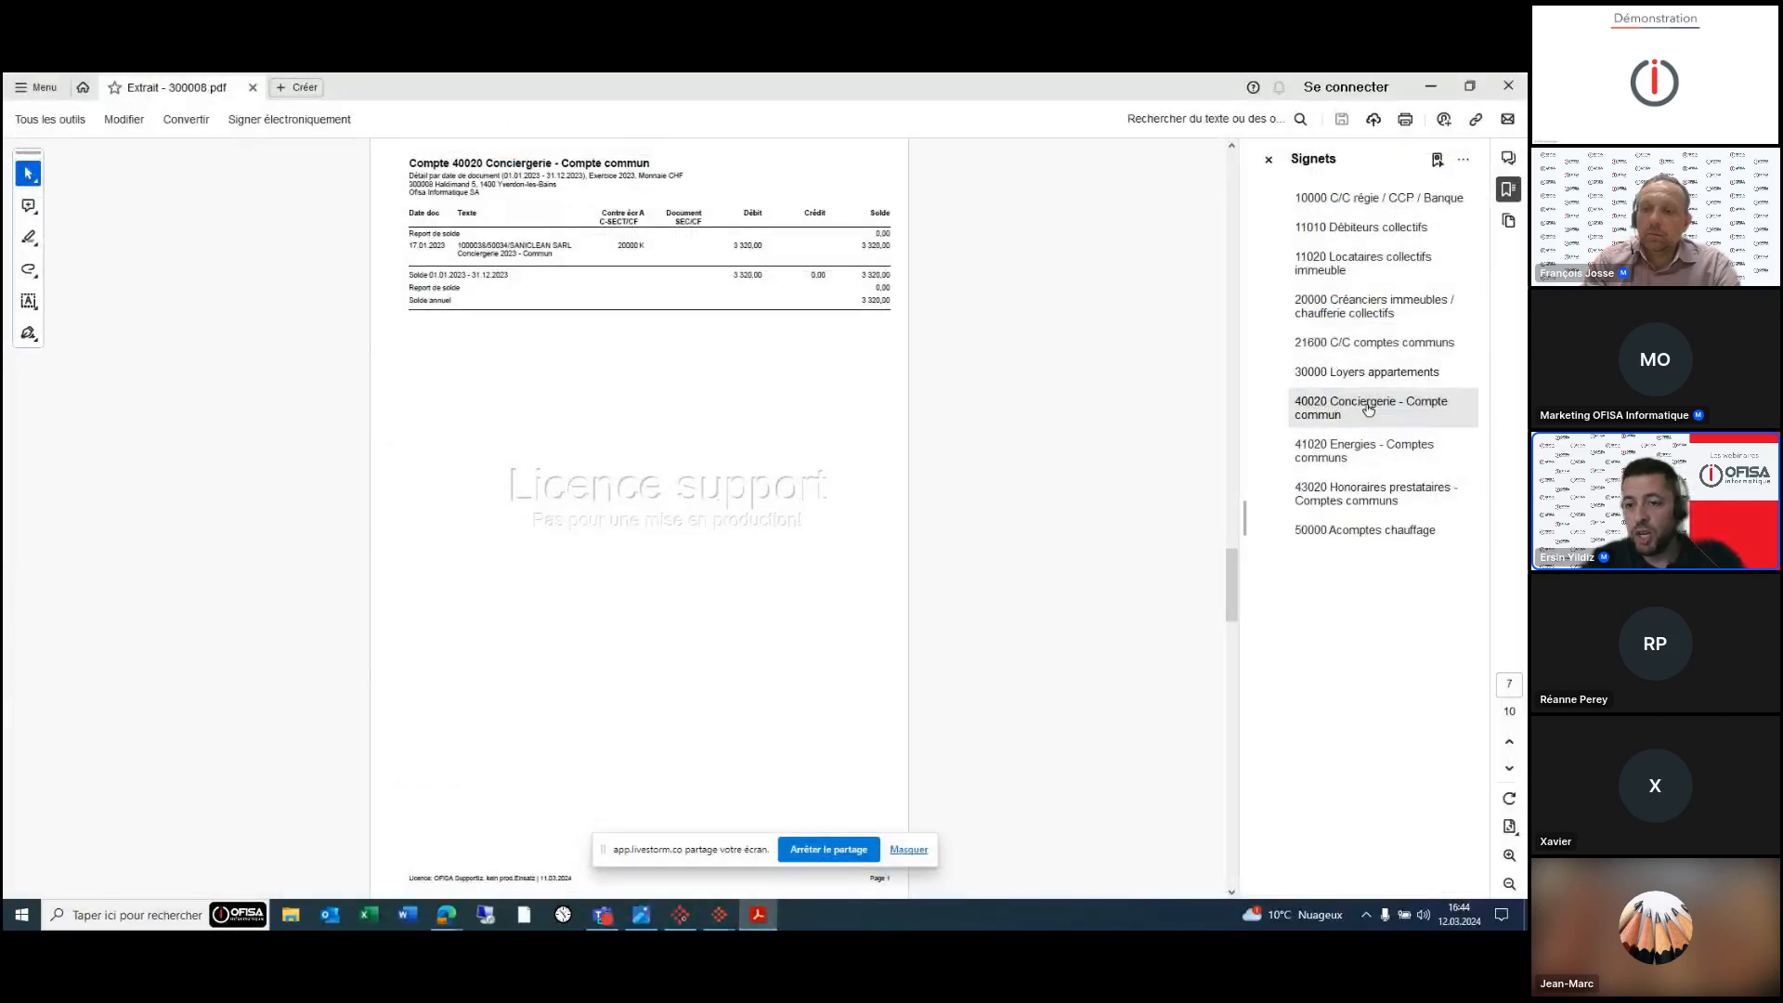
{"action": "left_click", "coordinate": [1364, 453]}
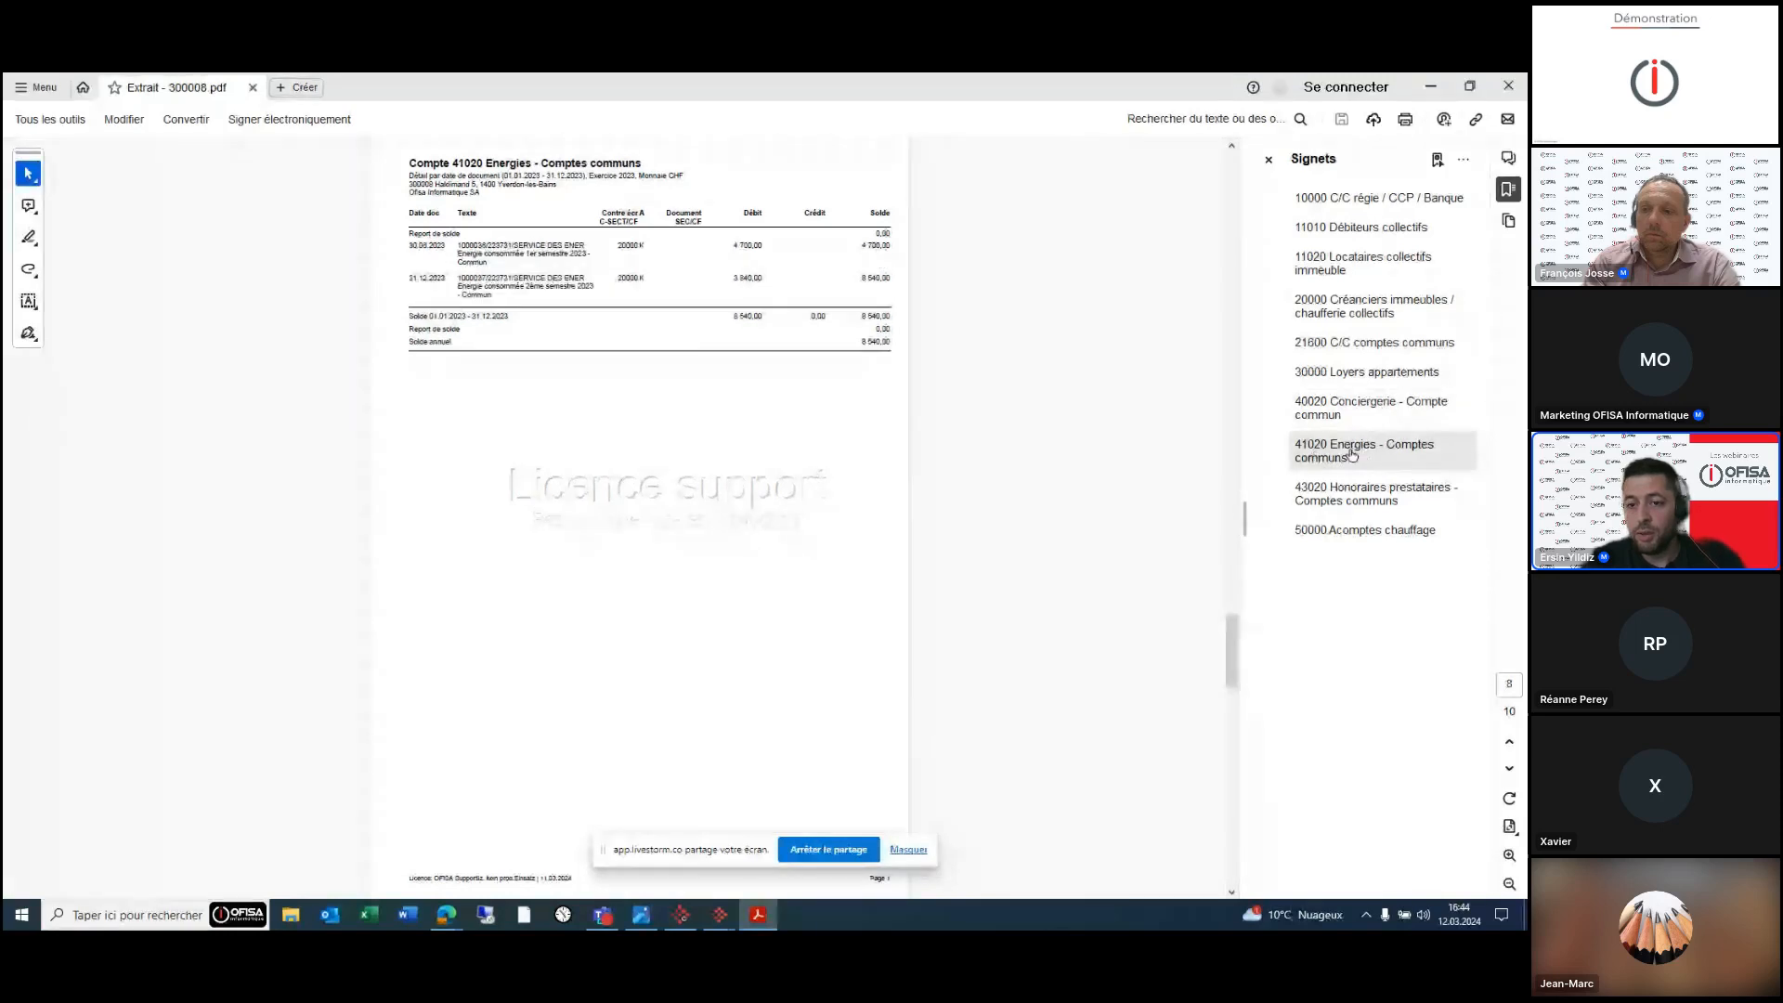
{"action": "left_click", "coordinate": [1377, 496]}
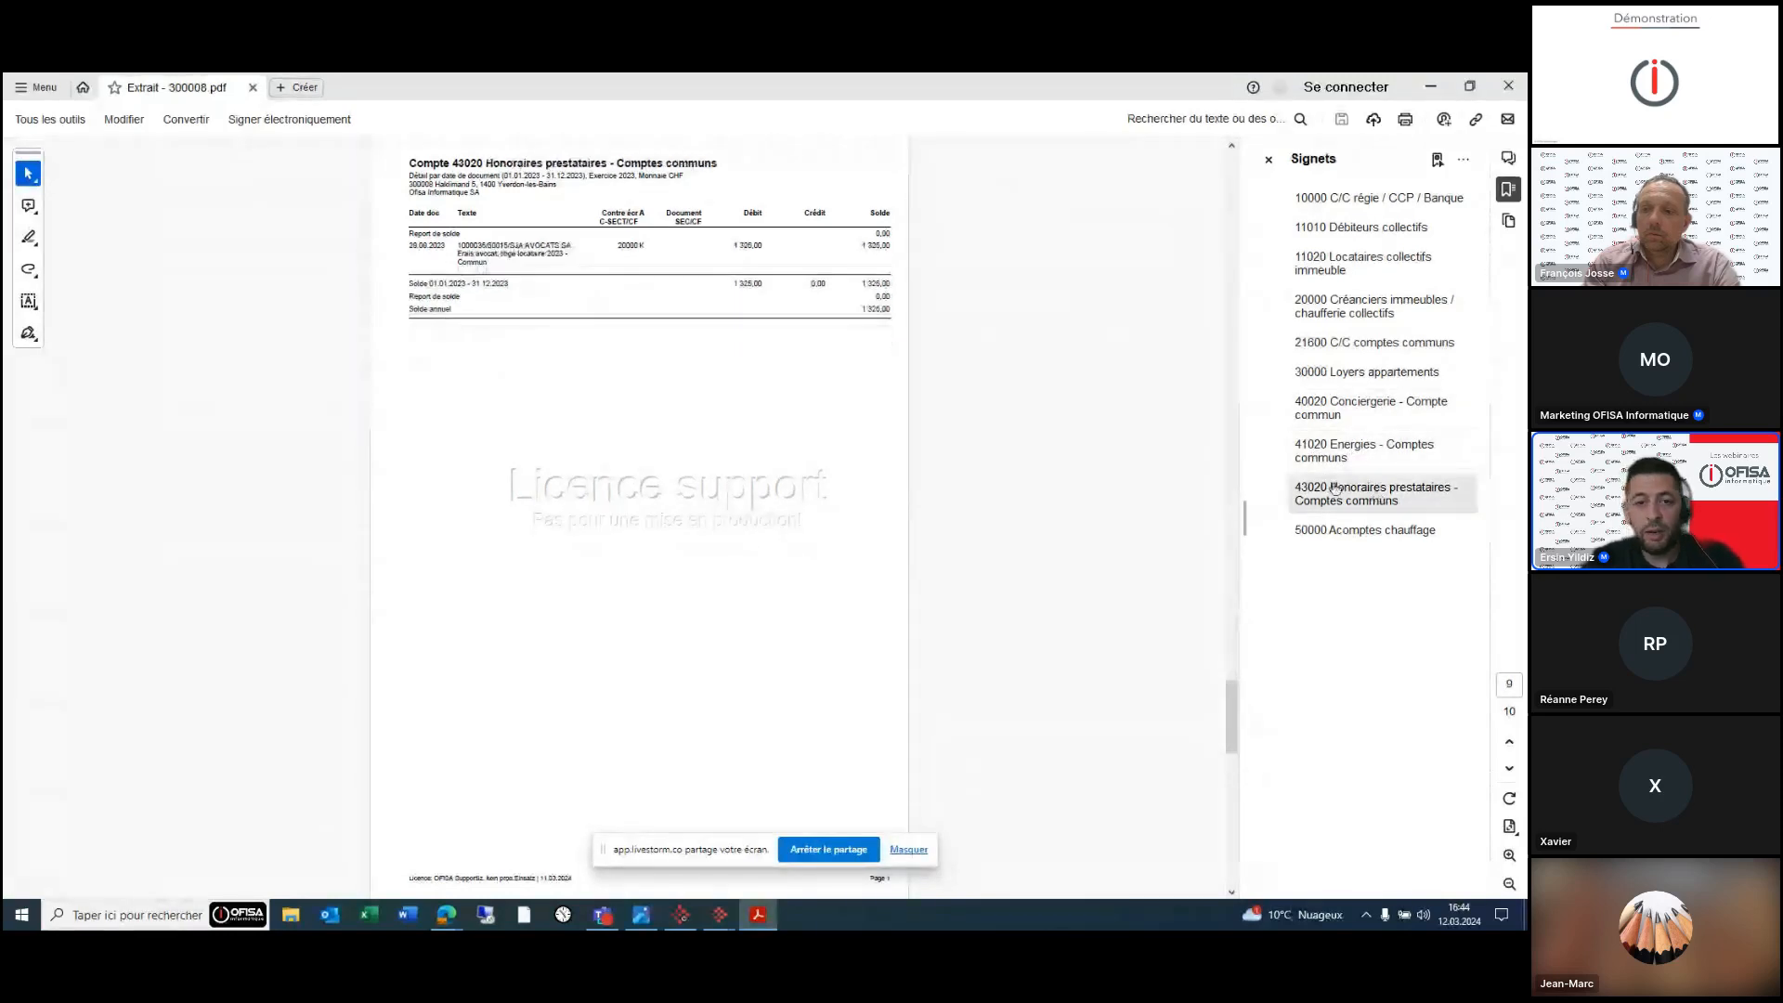
{"action": "left_click", "coordinate": [1333, 444]}
{"action": "left_click", "coordinate": [1339, 408]}
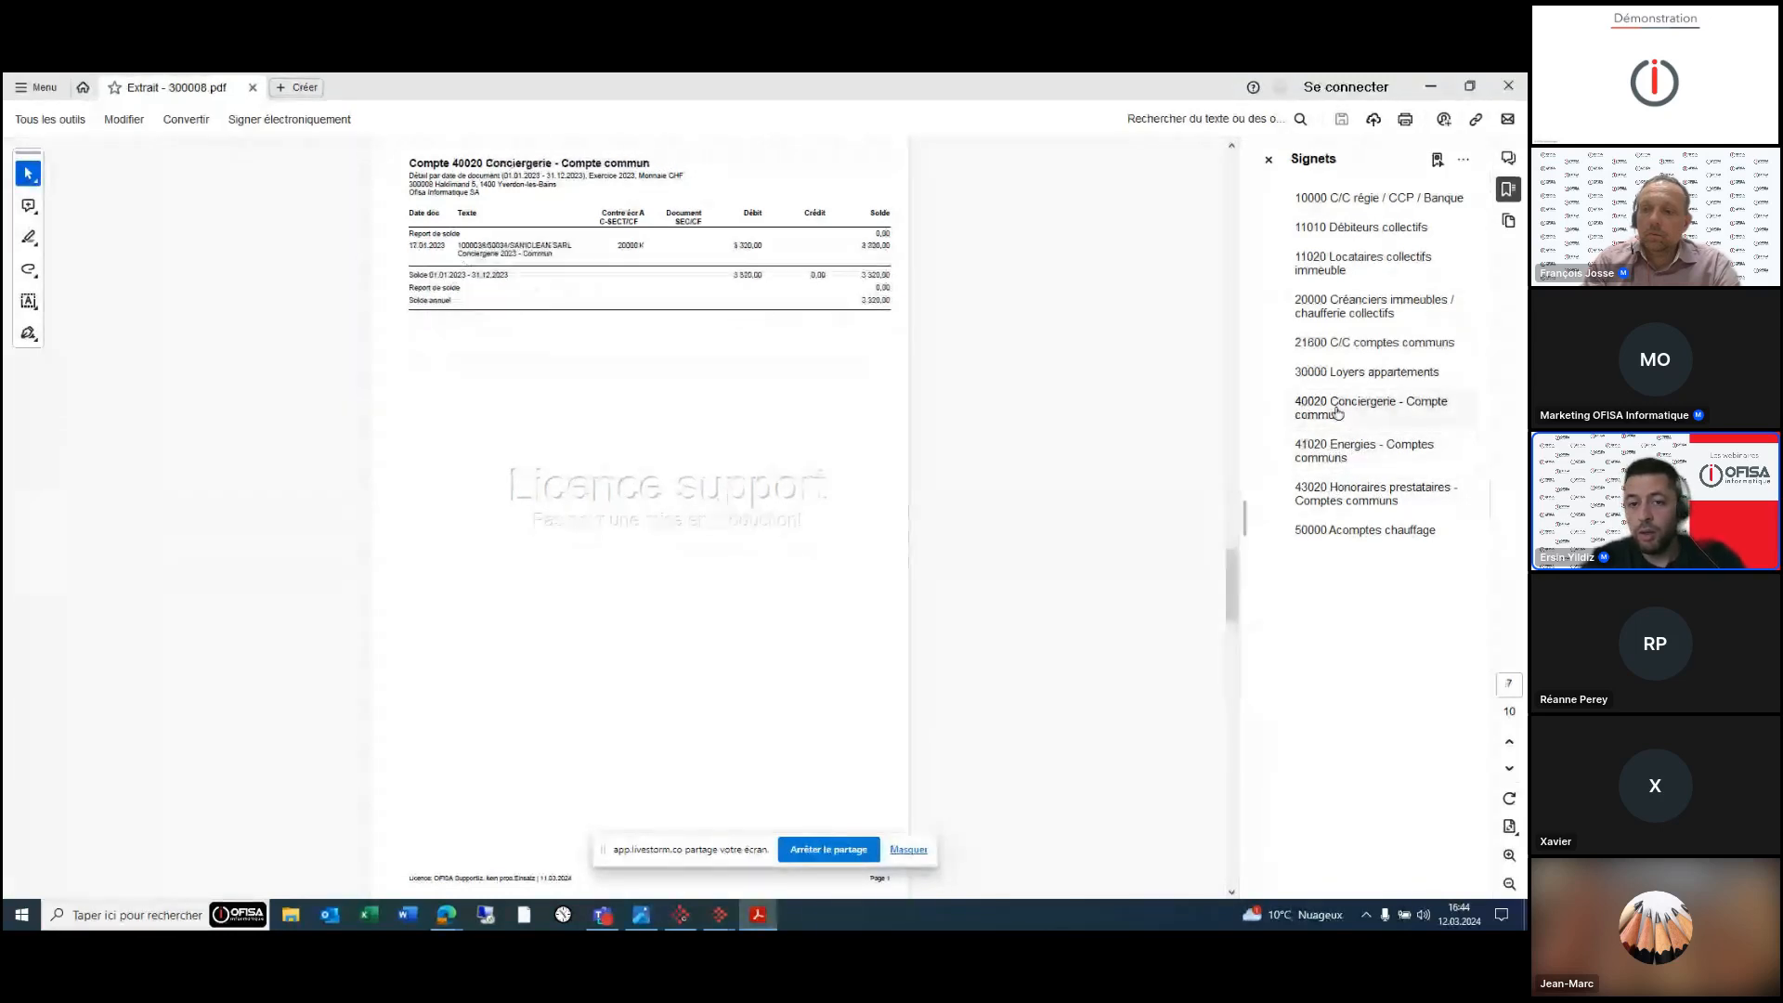
{"action": "left_click", "coordinate": [1356, 266]}
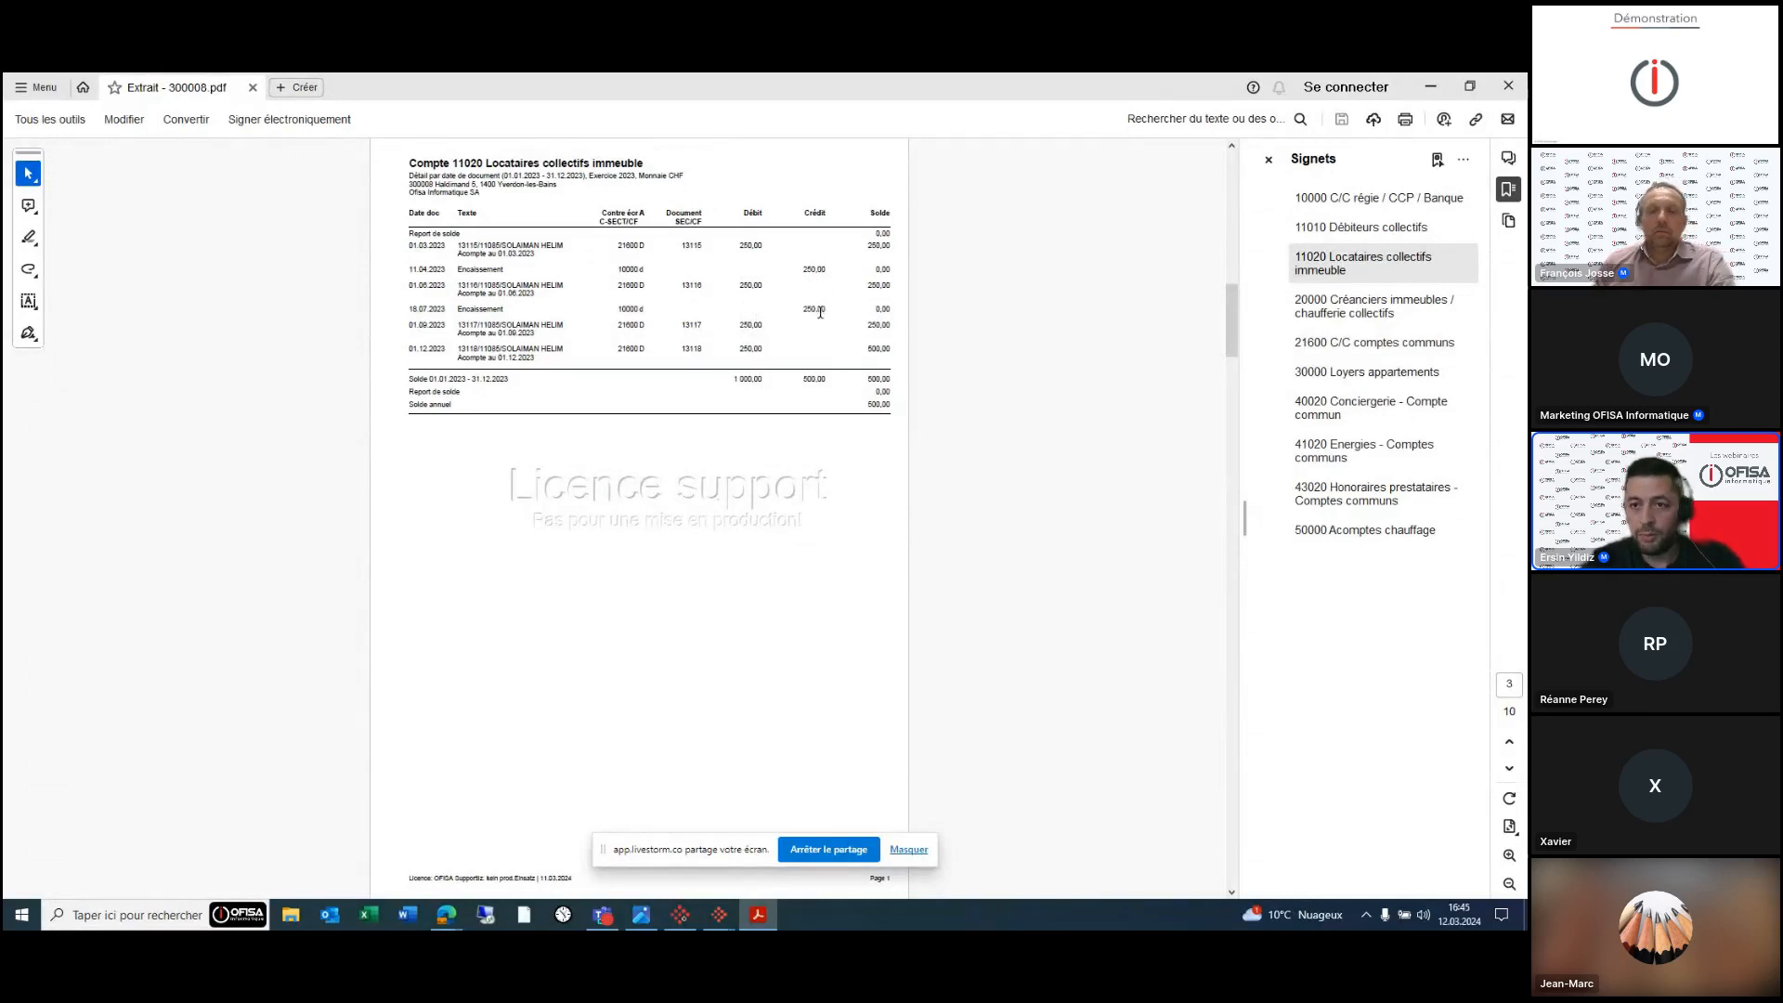
{"action": "left_click", "coordinate": [1365, 345]}
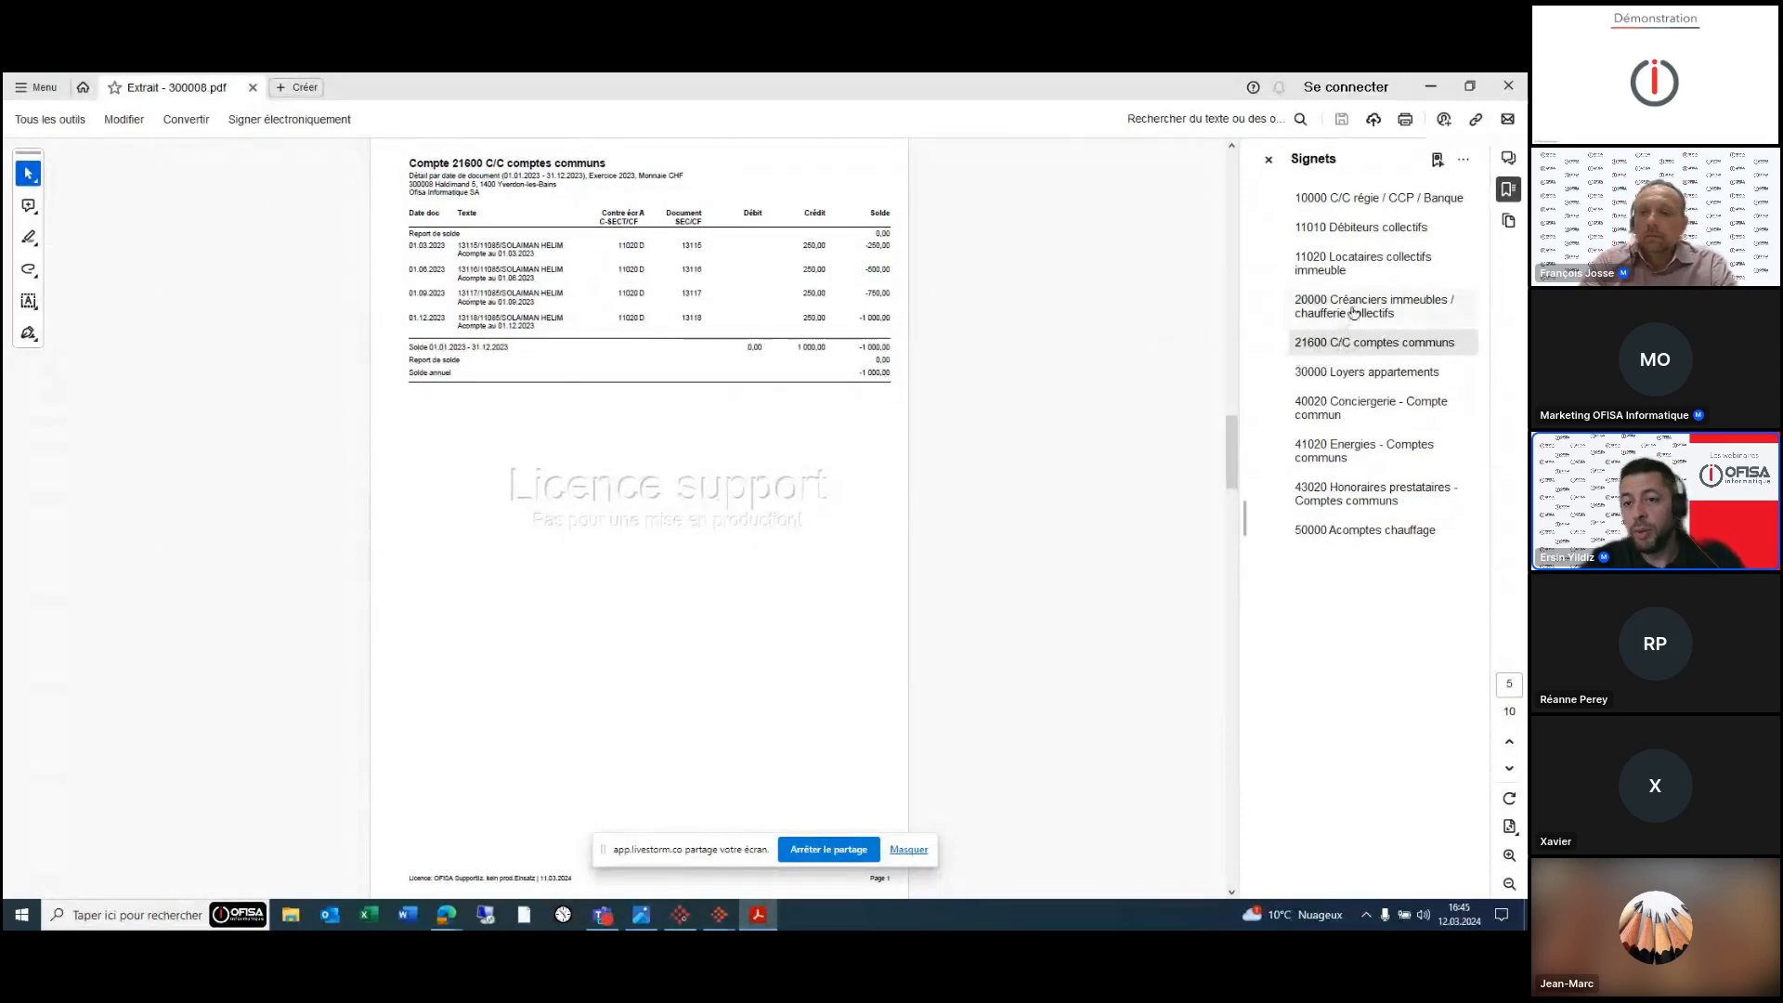
{"action": "left_click", "coordinate": [1354, 270]}
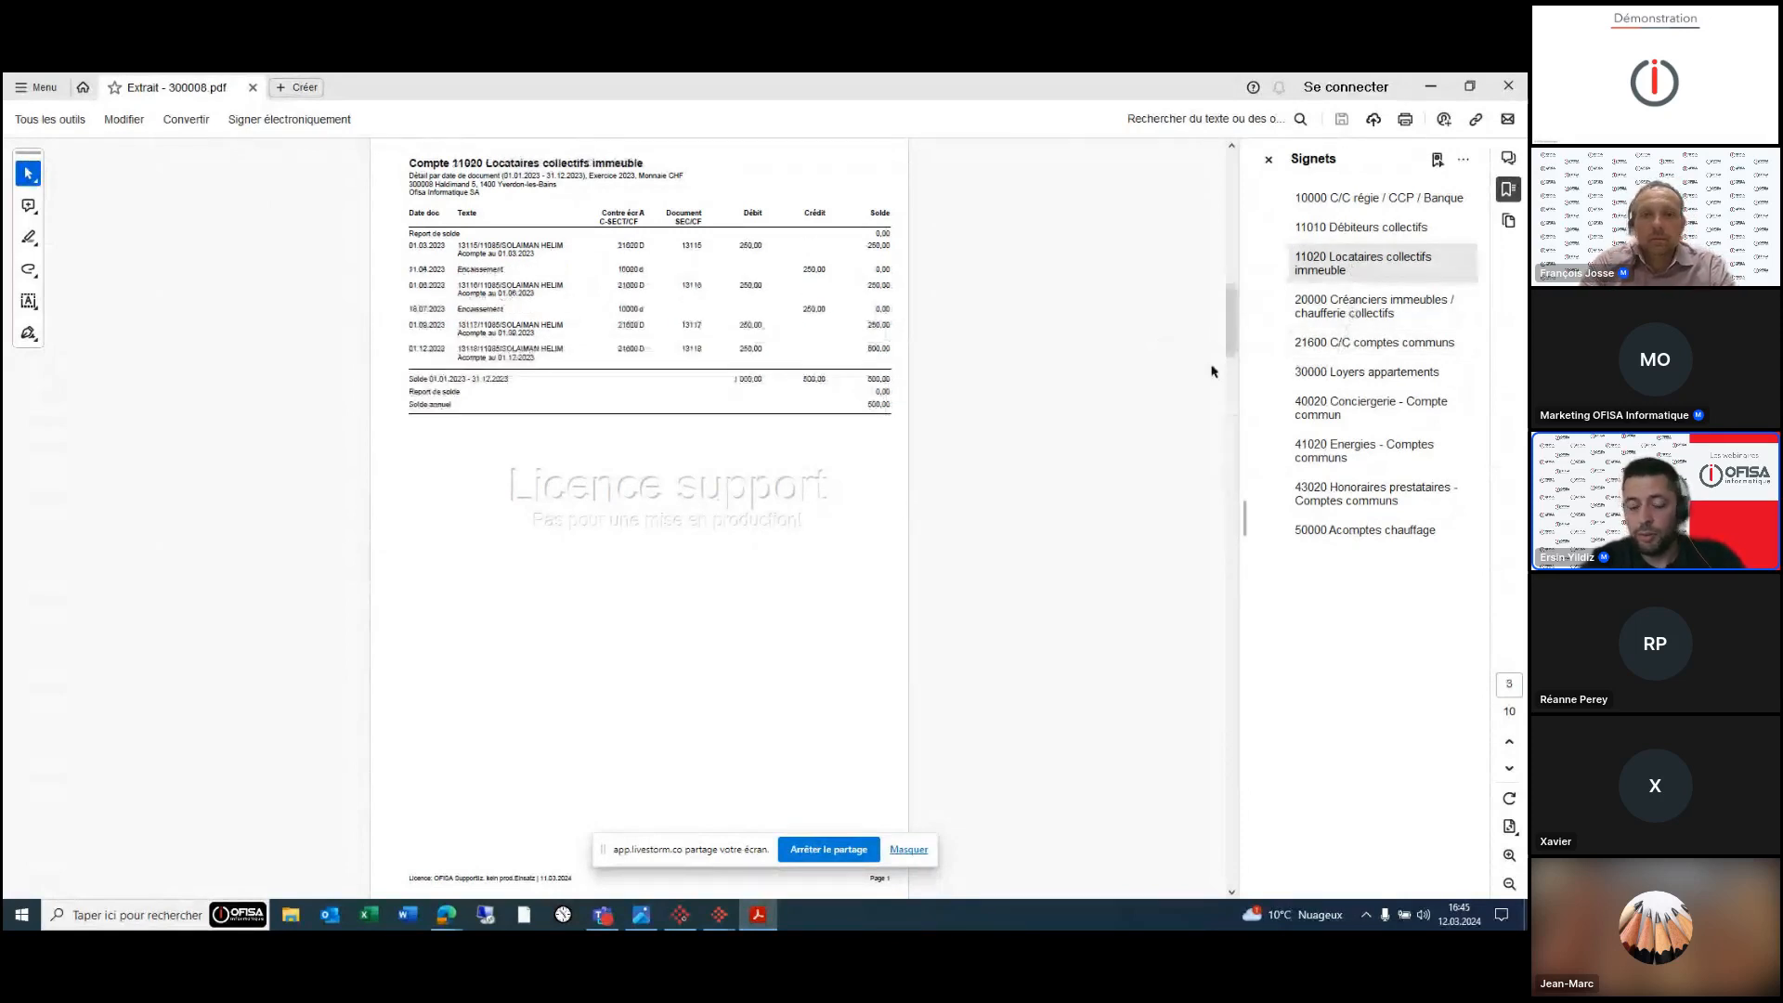
{"action": "mouse_move", "coordinate": [720, 919]}
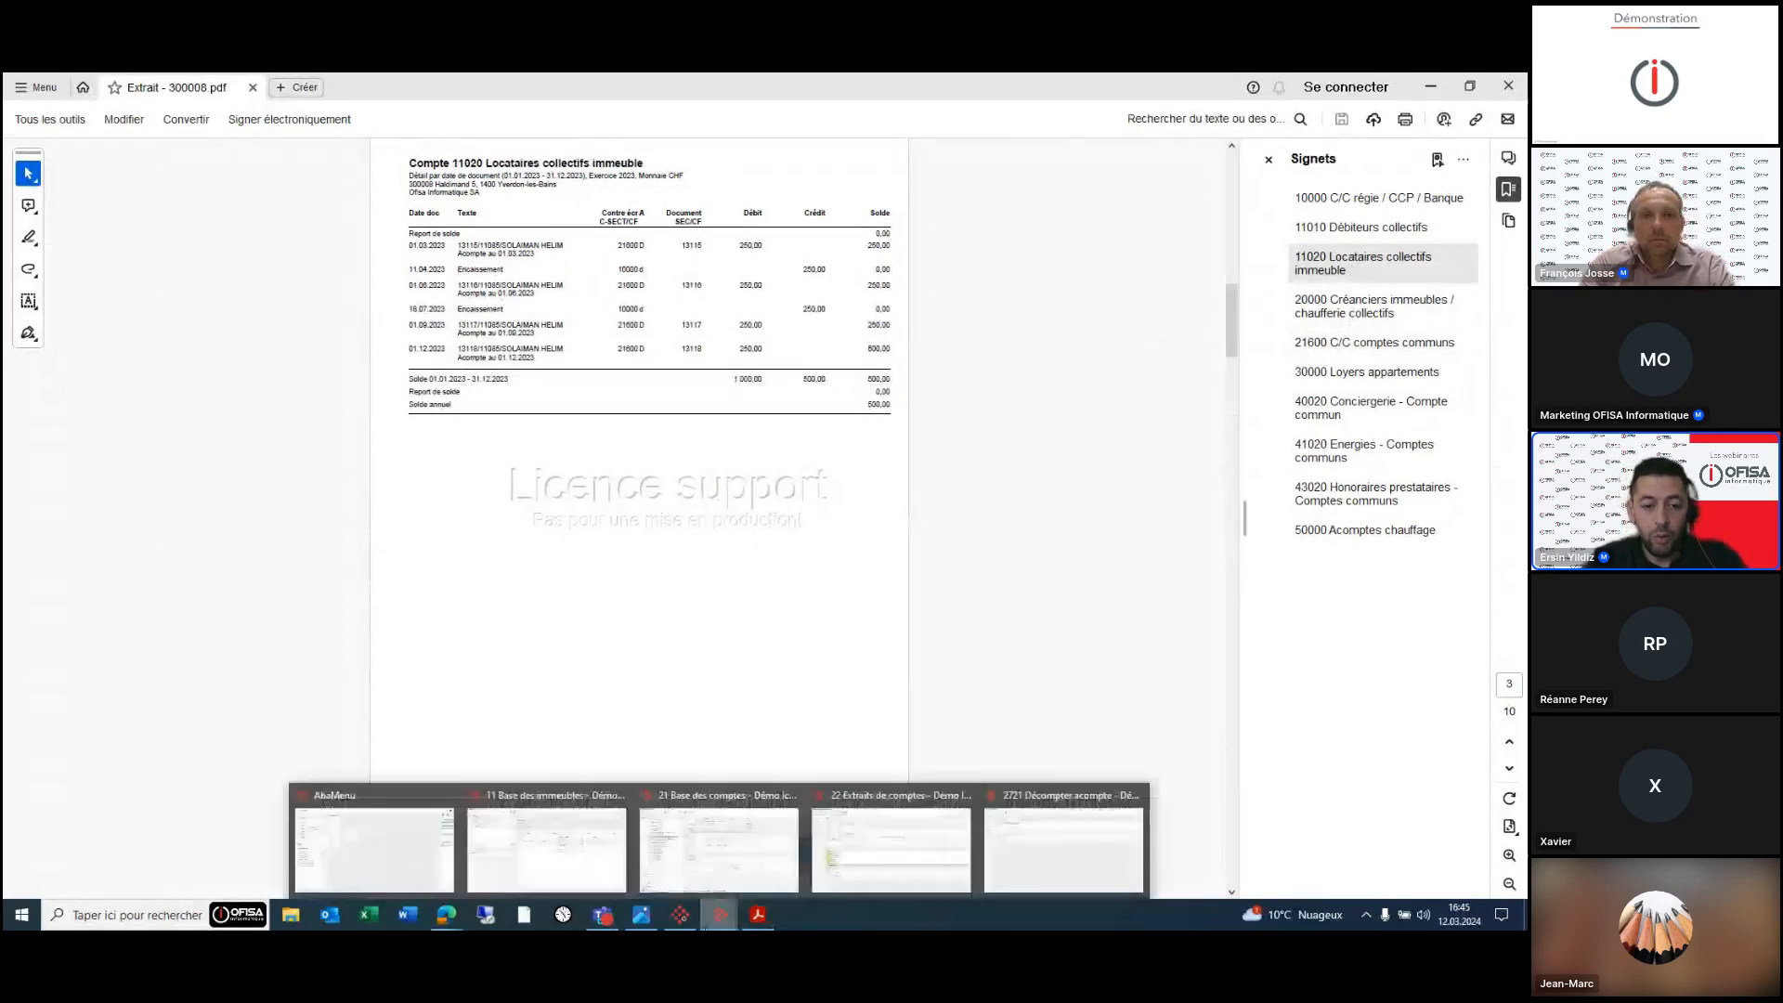
{"action": "left_click", "coordinate": [569, 860]}
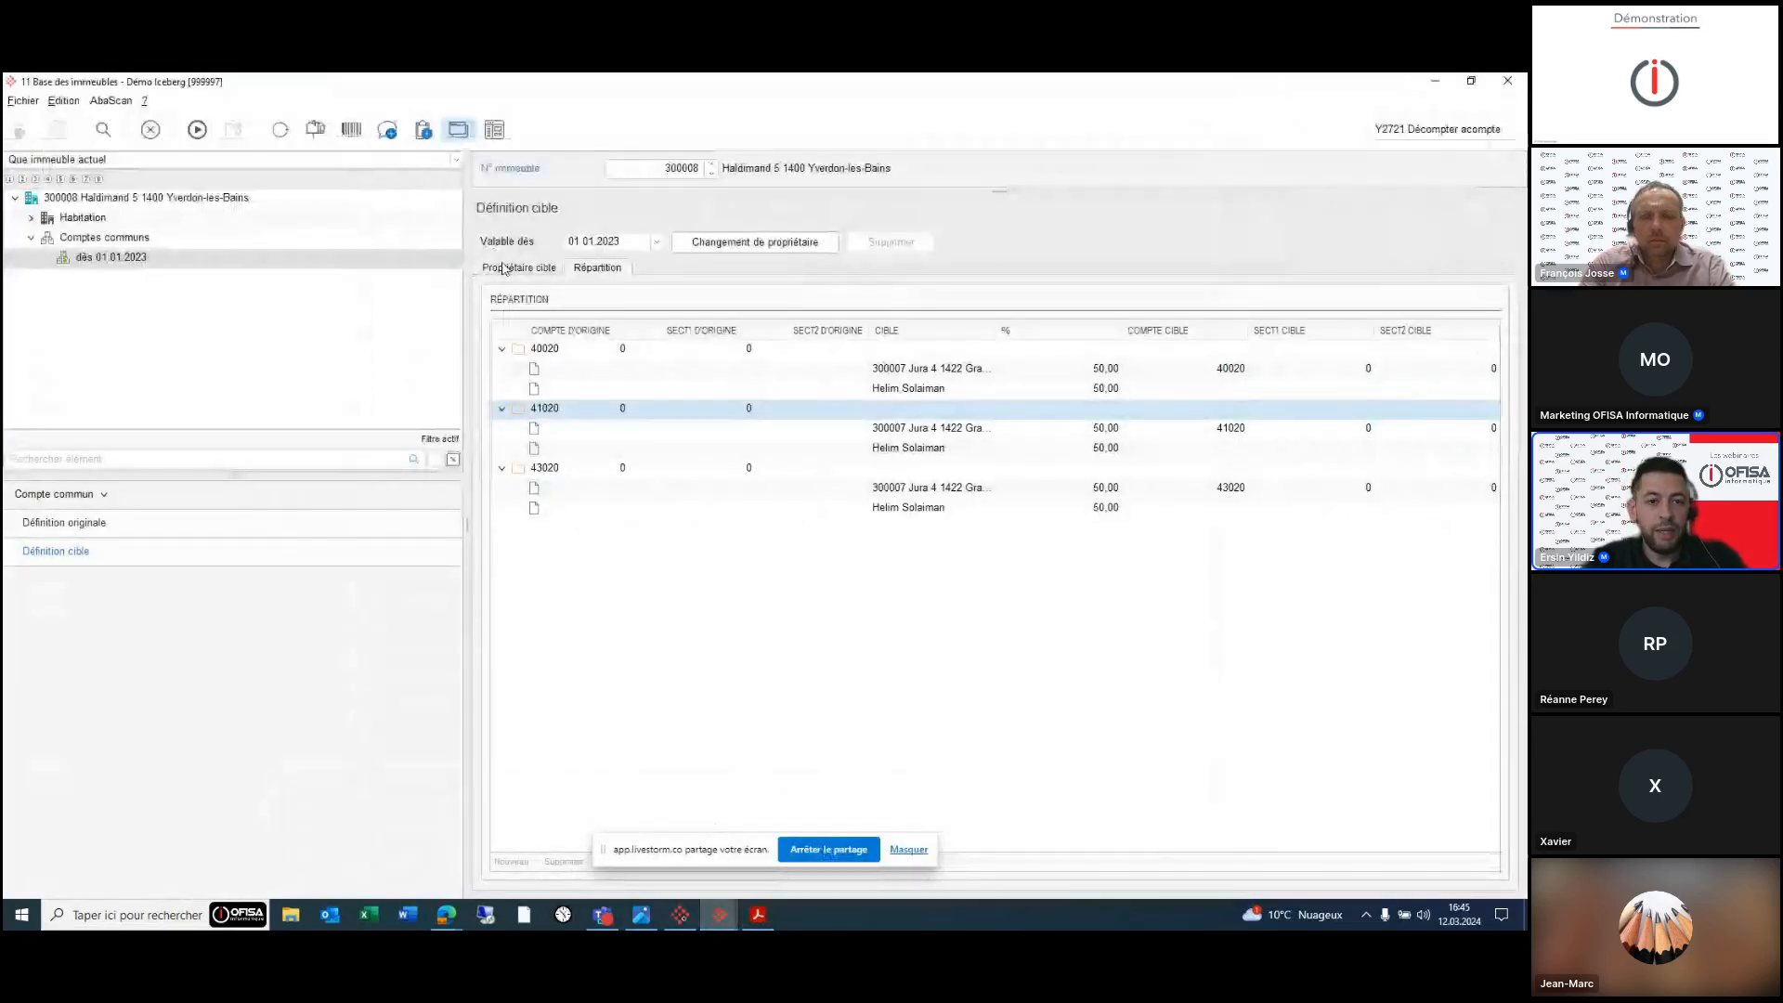
- Show the common account's original definition, then search programs for 'co'
{"action": "left_click", "coordinate": [131, 524]}
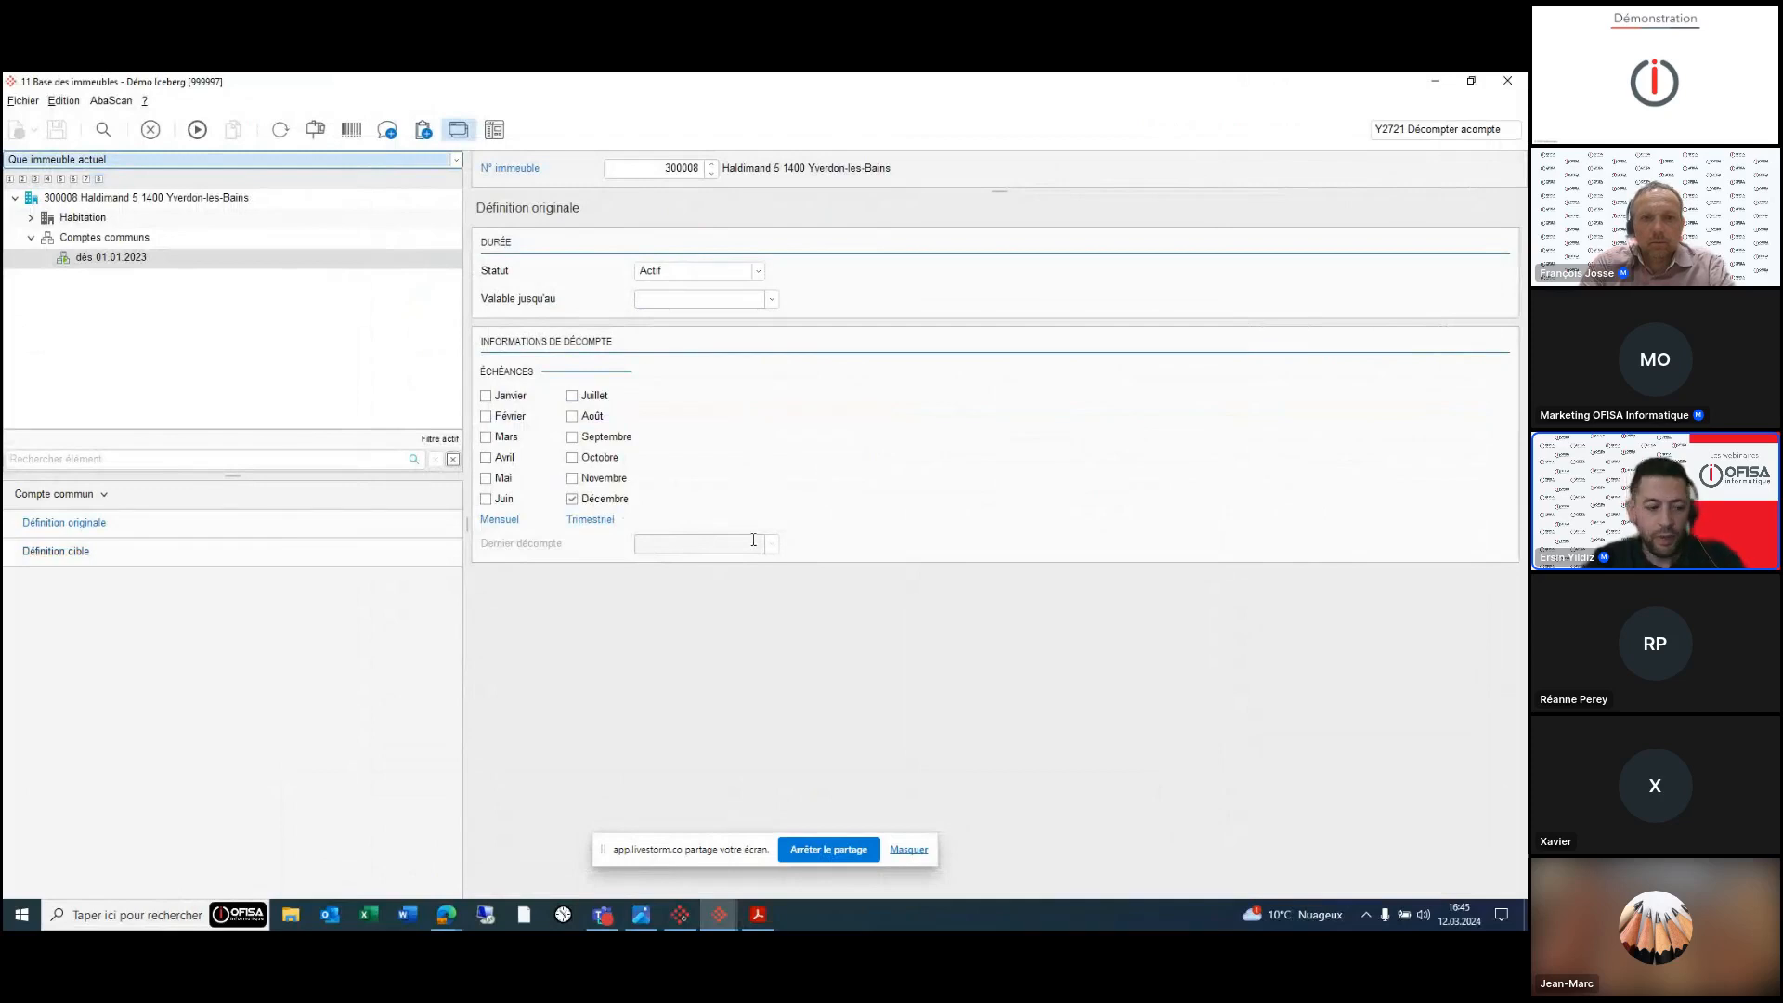
{"action": "left_click", "coordinate": [1372, 129]}
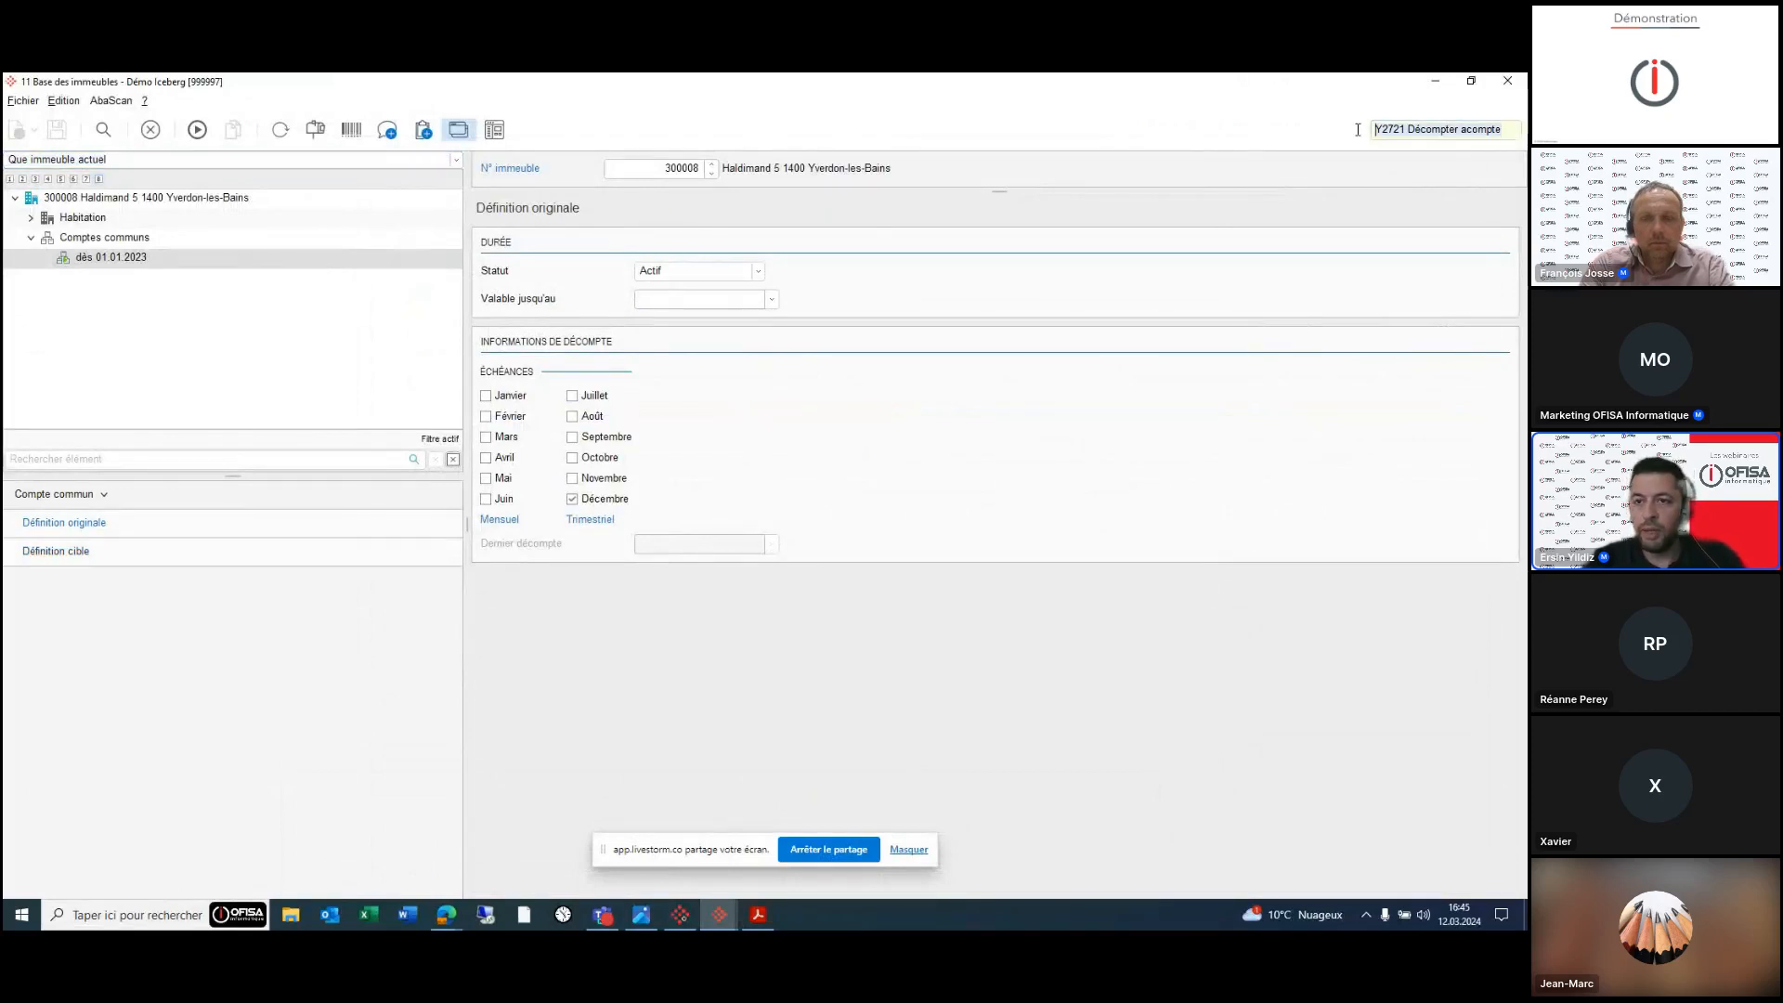
{"action": "type", "text": "commun"}
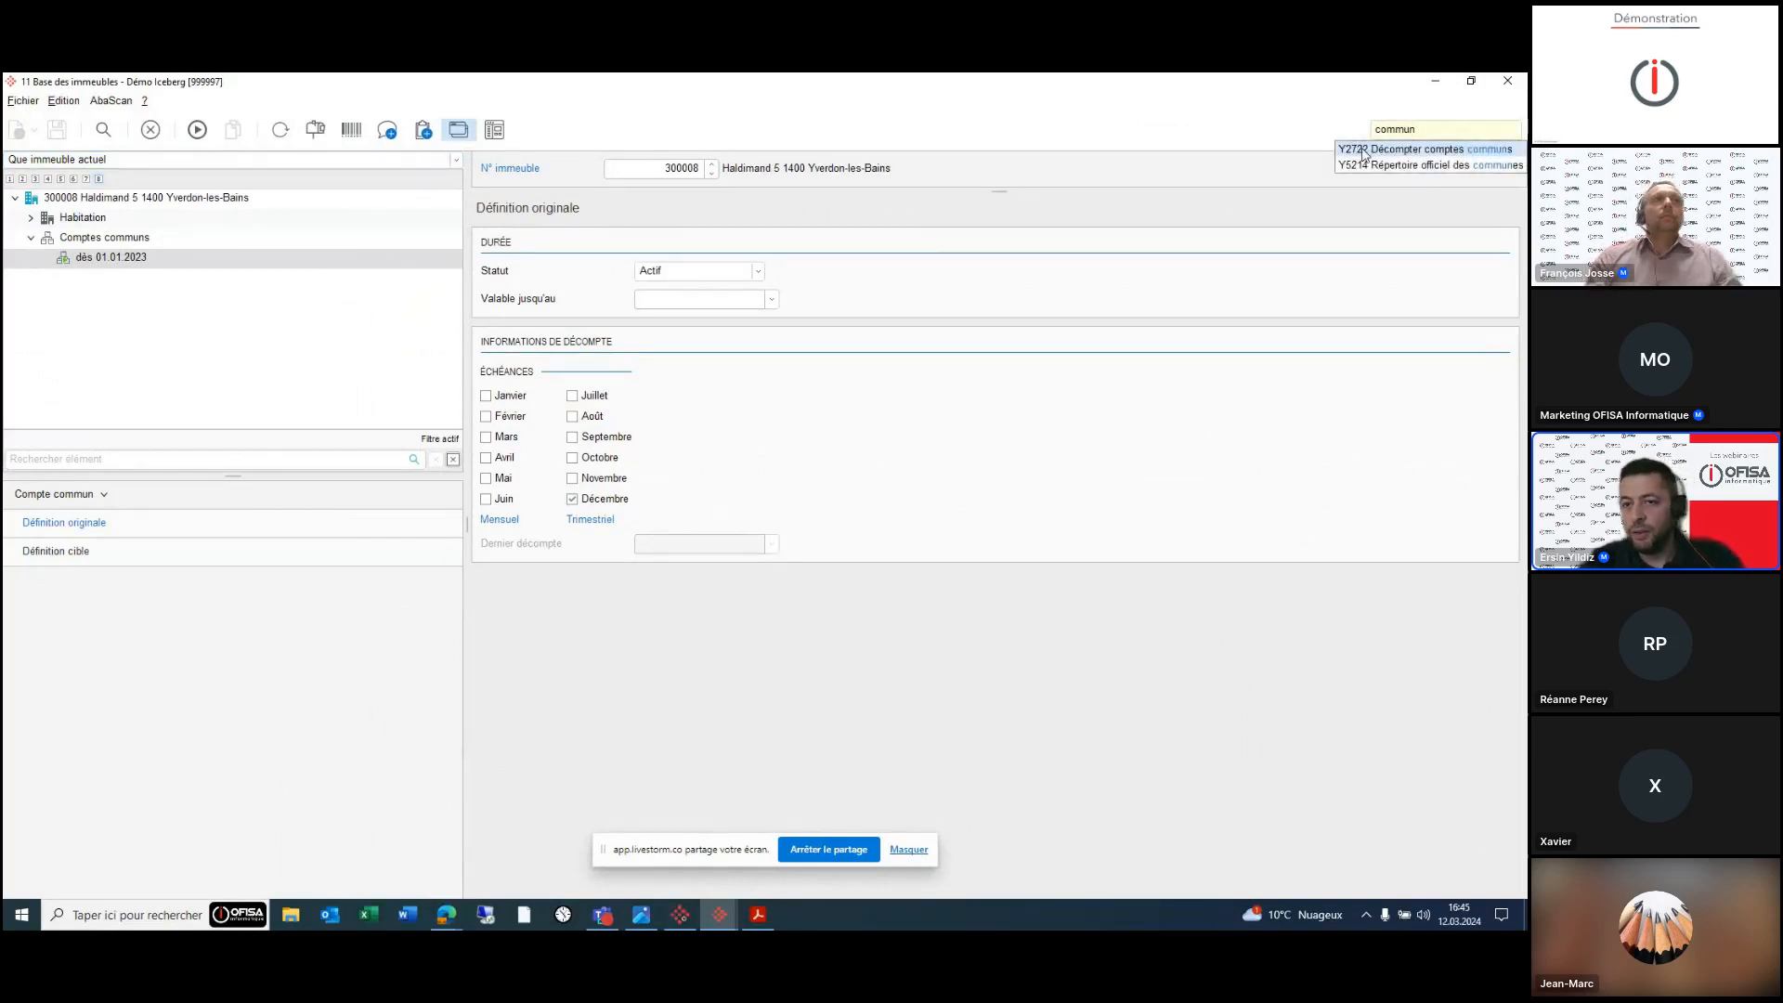
- Create the Y2722 settlement for 12.2023, described 'Décompte Imm. 300008', limited to building 300008
{"action": "left_click", "coordinate": [1365, 149]}
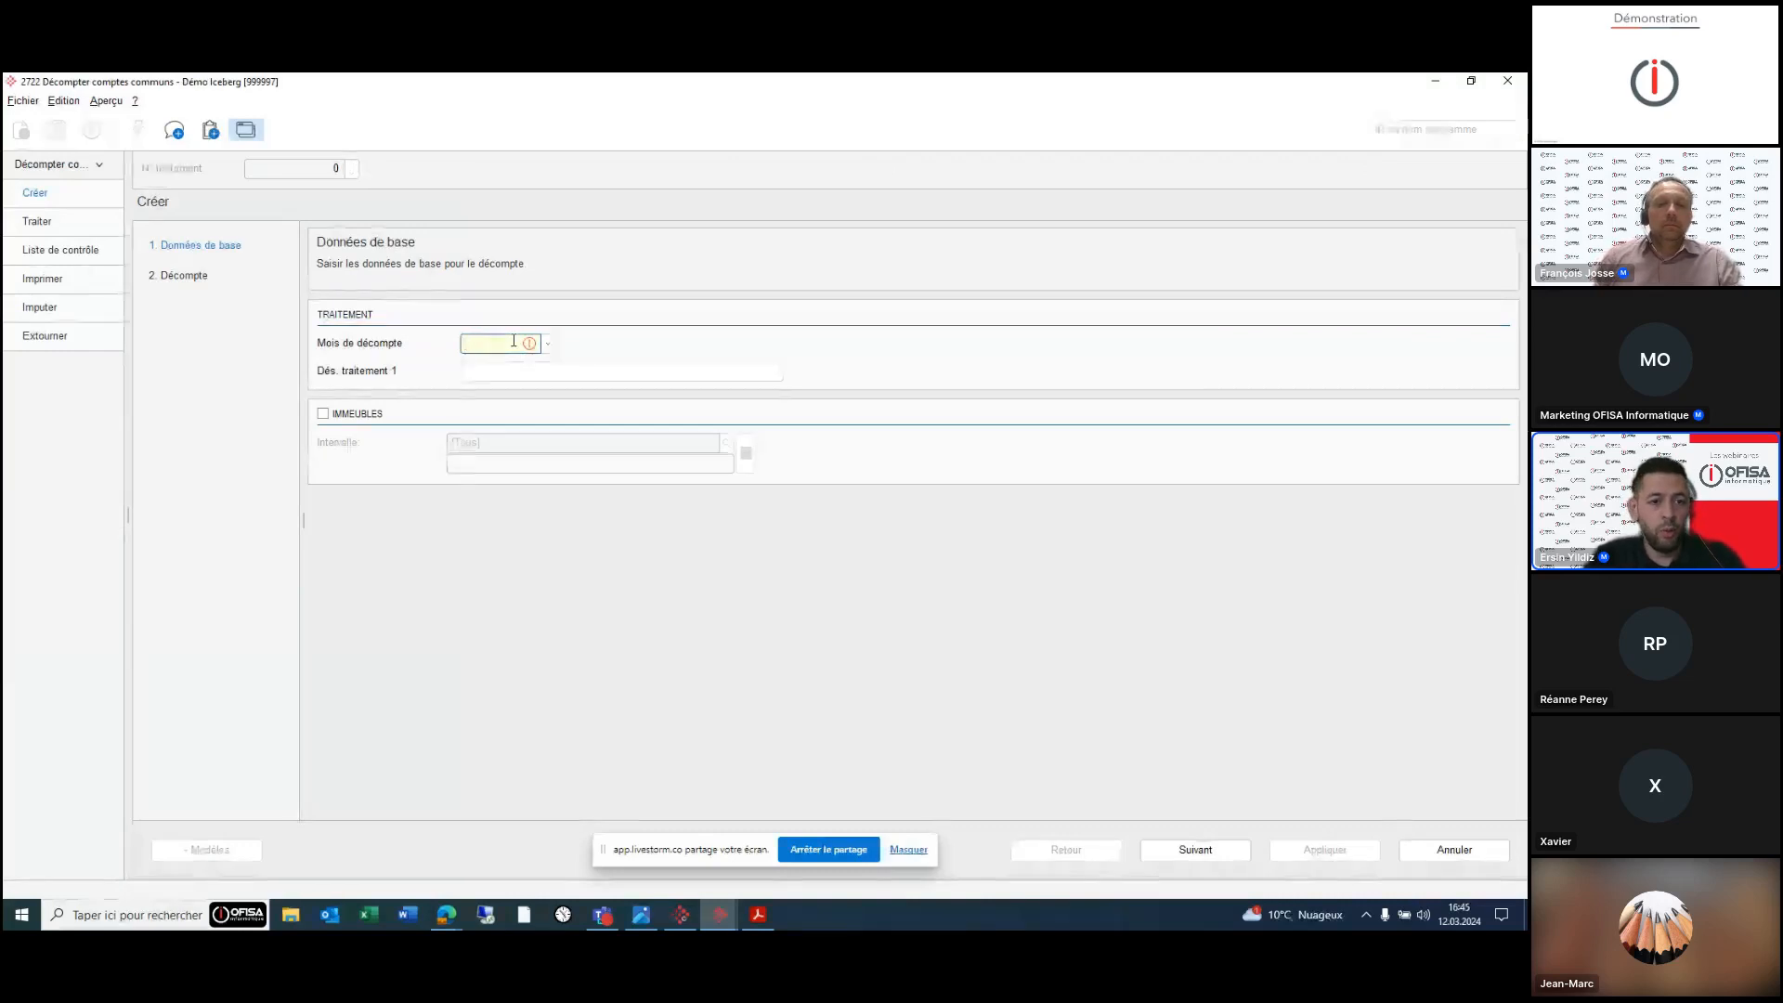
{"action": "type", "text": "12.2024"}
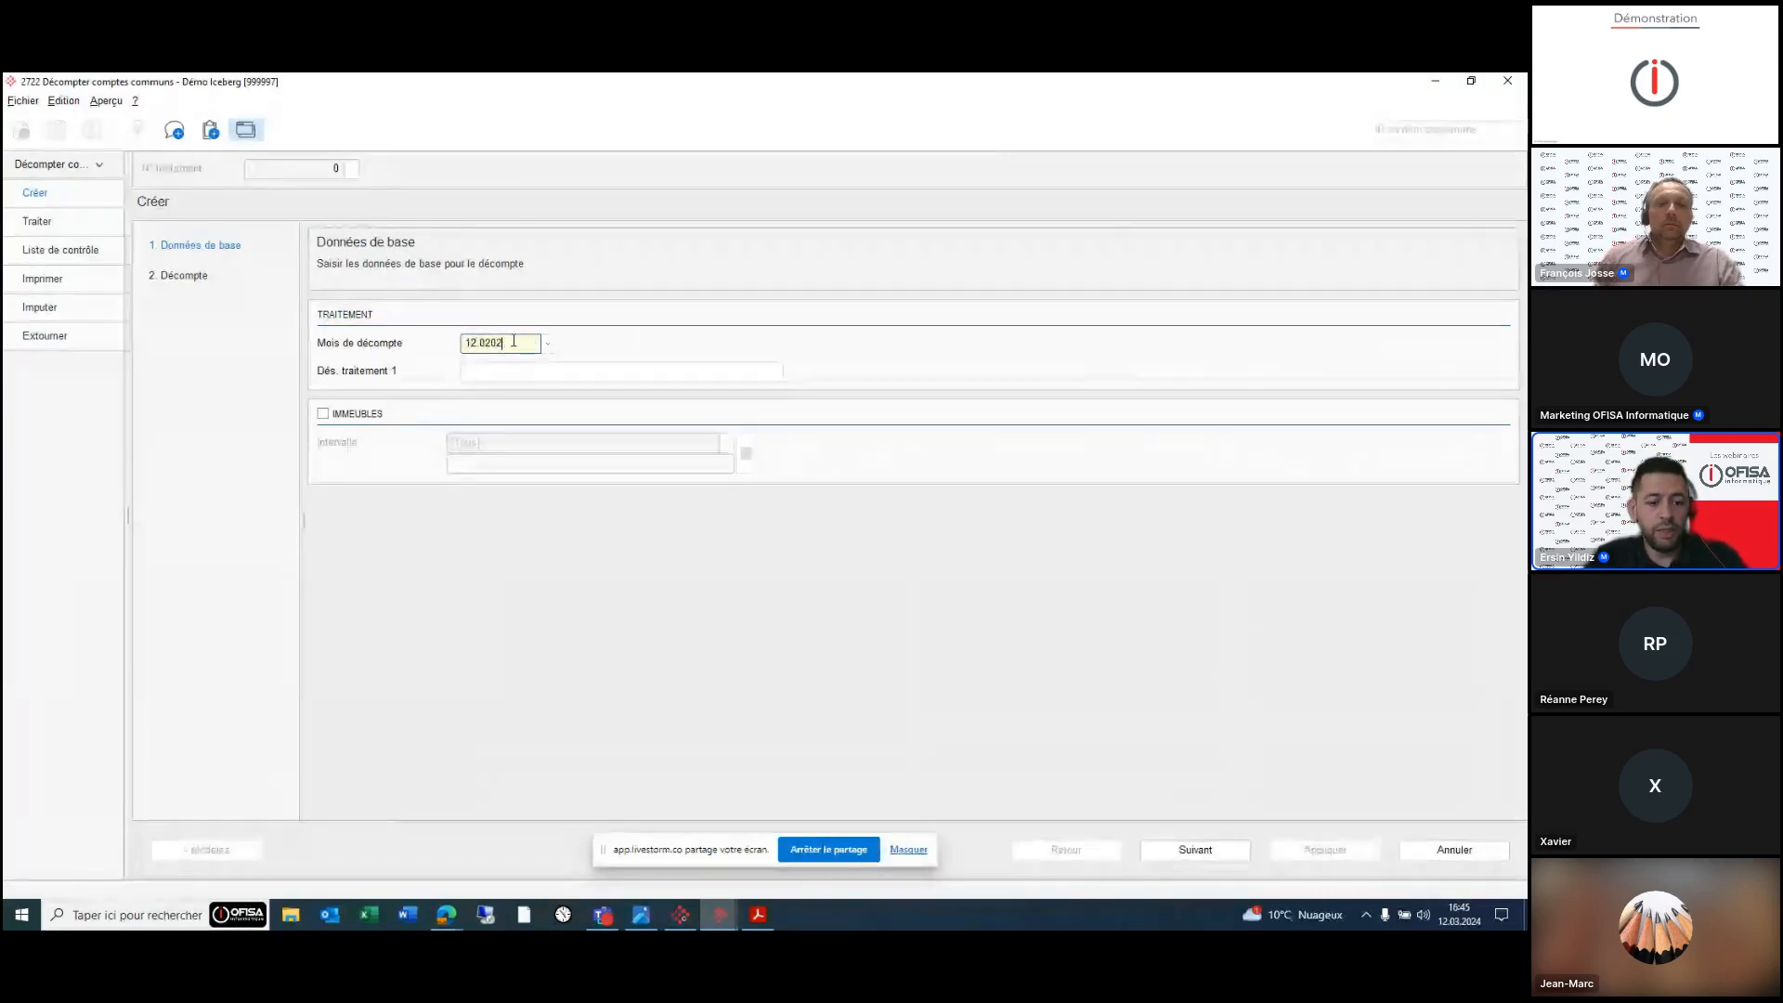
{"action": "type", "text": "3"}
{"action": "left_click", "coordinate": [561, 367]}
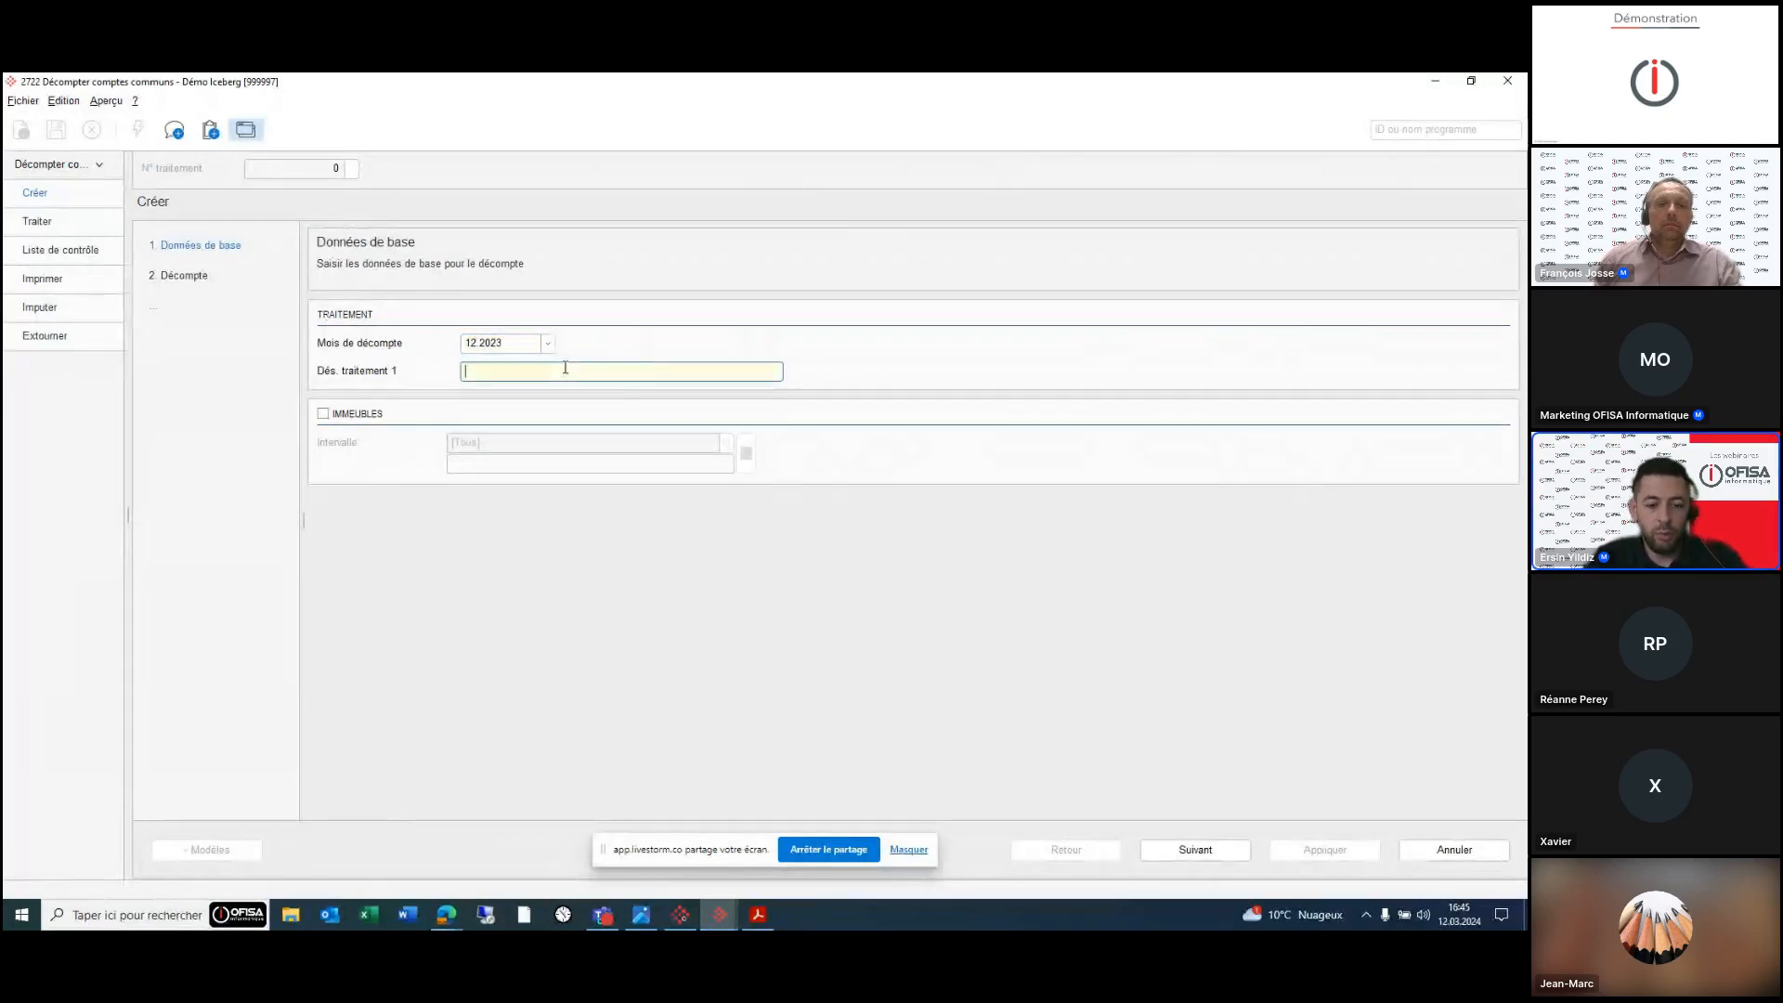
{"action": "type", "text": "Décompte"}
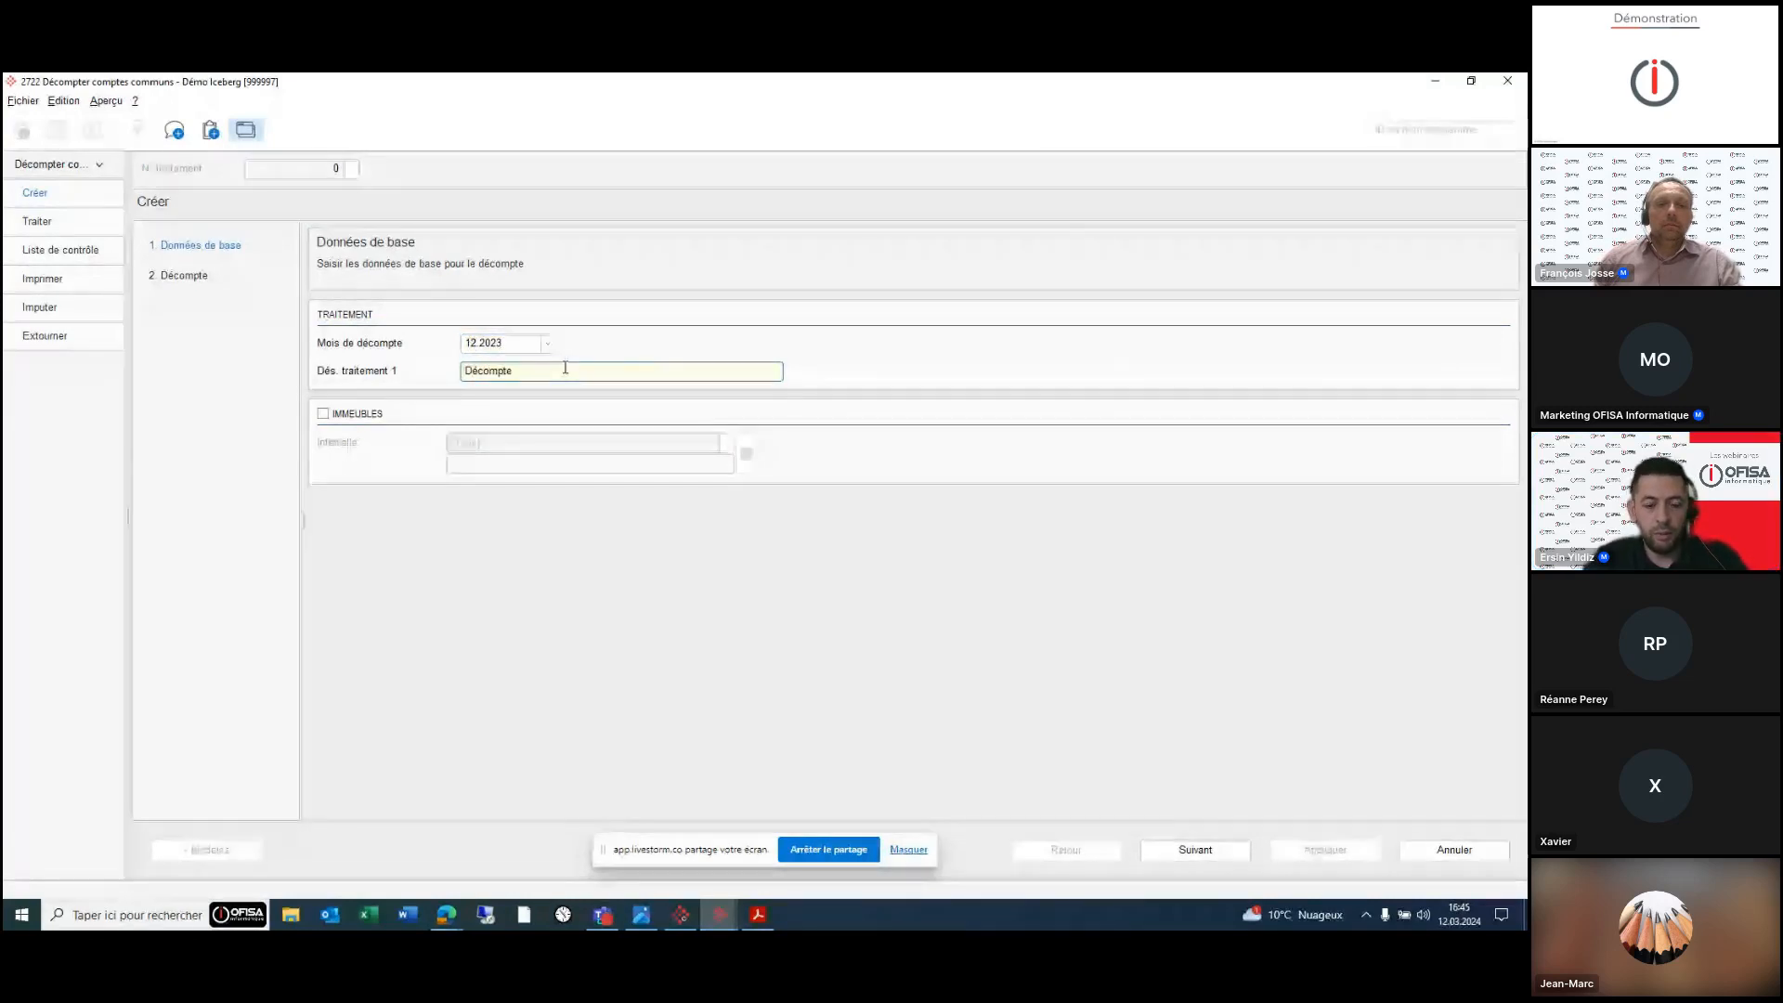
{"action": "type", "text": " Imm. 300008"}
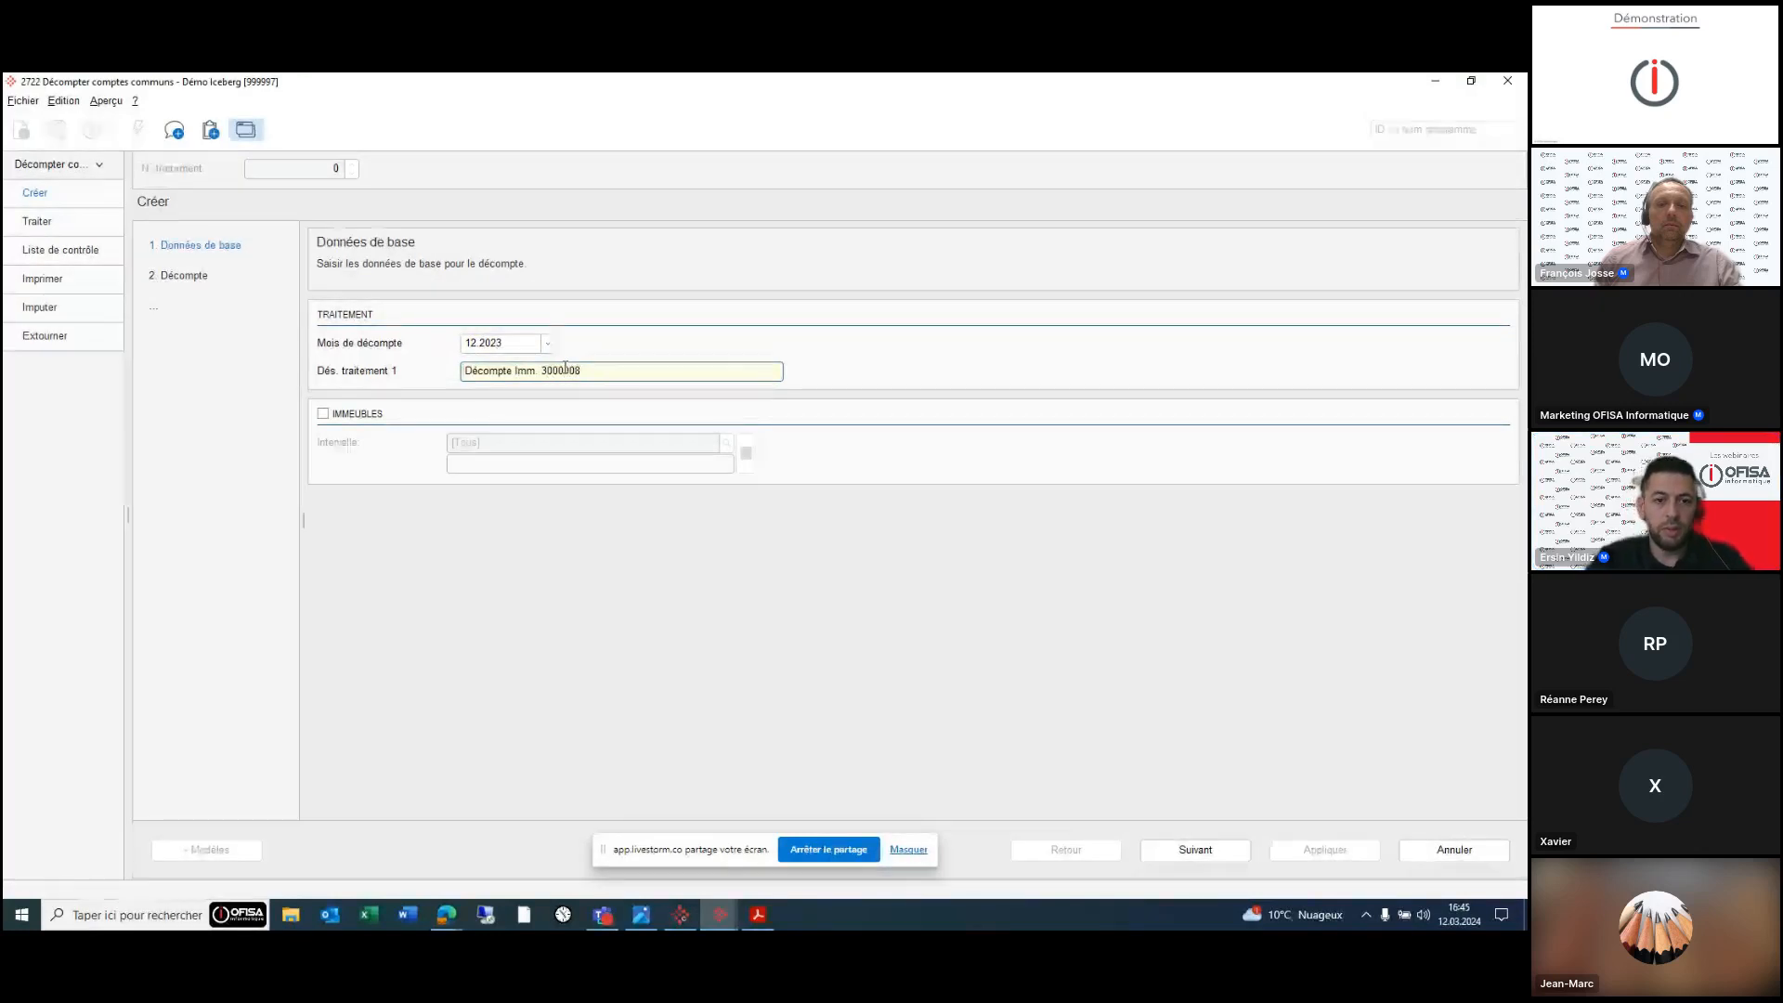
{"action": "left_click", "coordinate": [322, 413]}
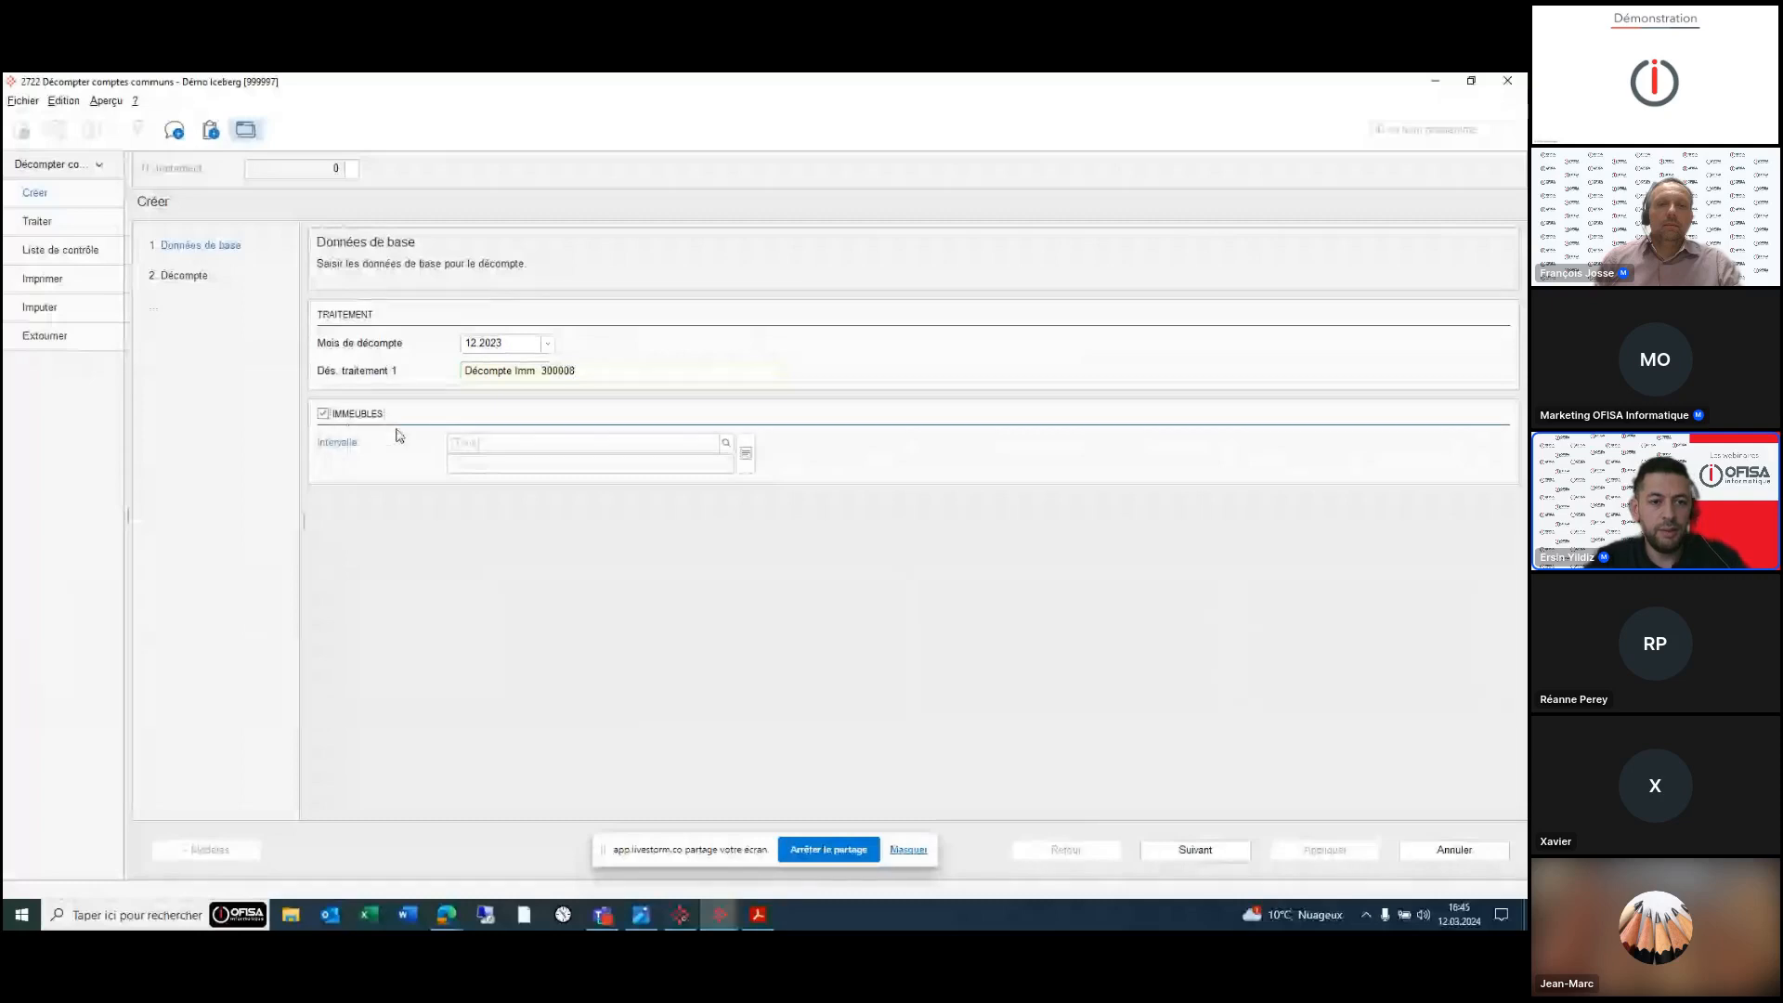
{"action": "left_click", "coordinate": [474, 443]}
{"action": "type", "text": "300008"}
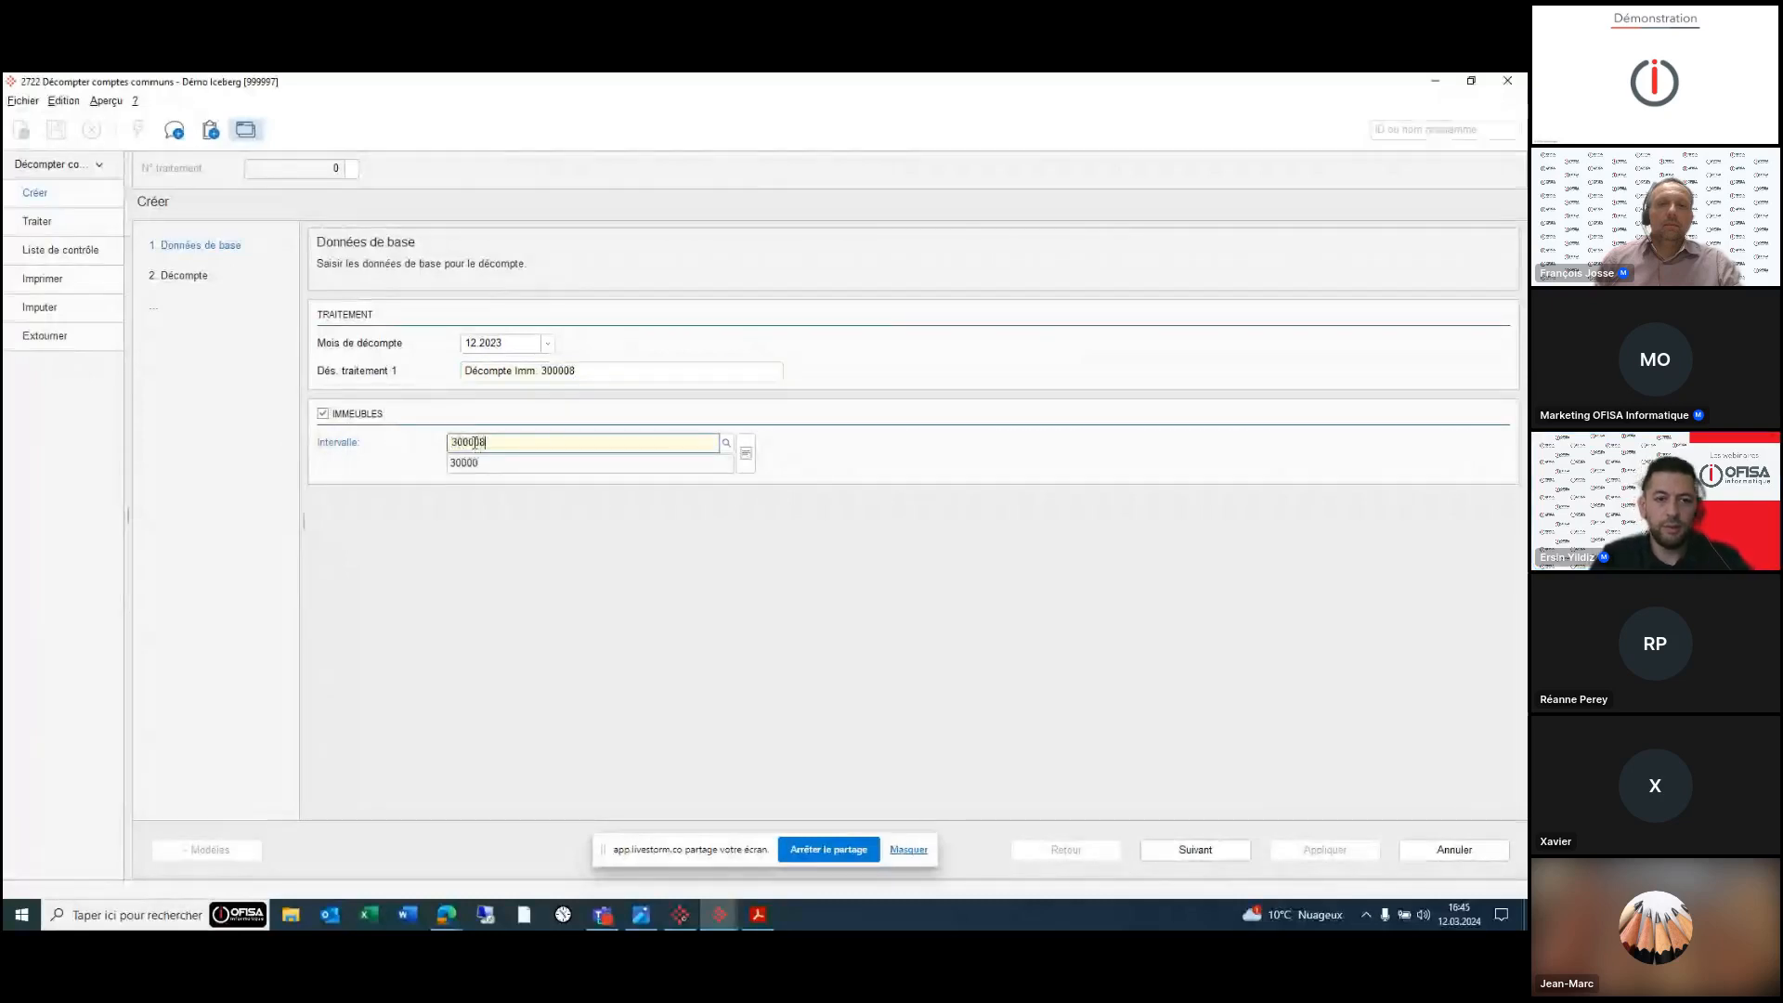
{"action": "left_click", "coordinate": [1198, 849]}
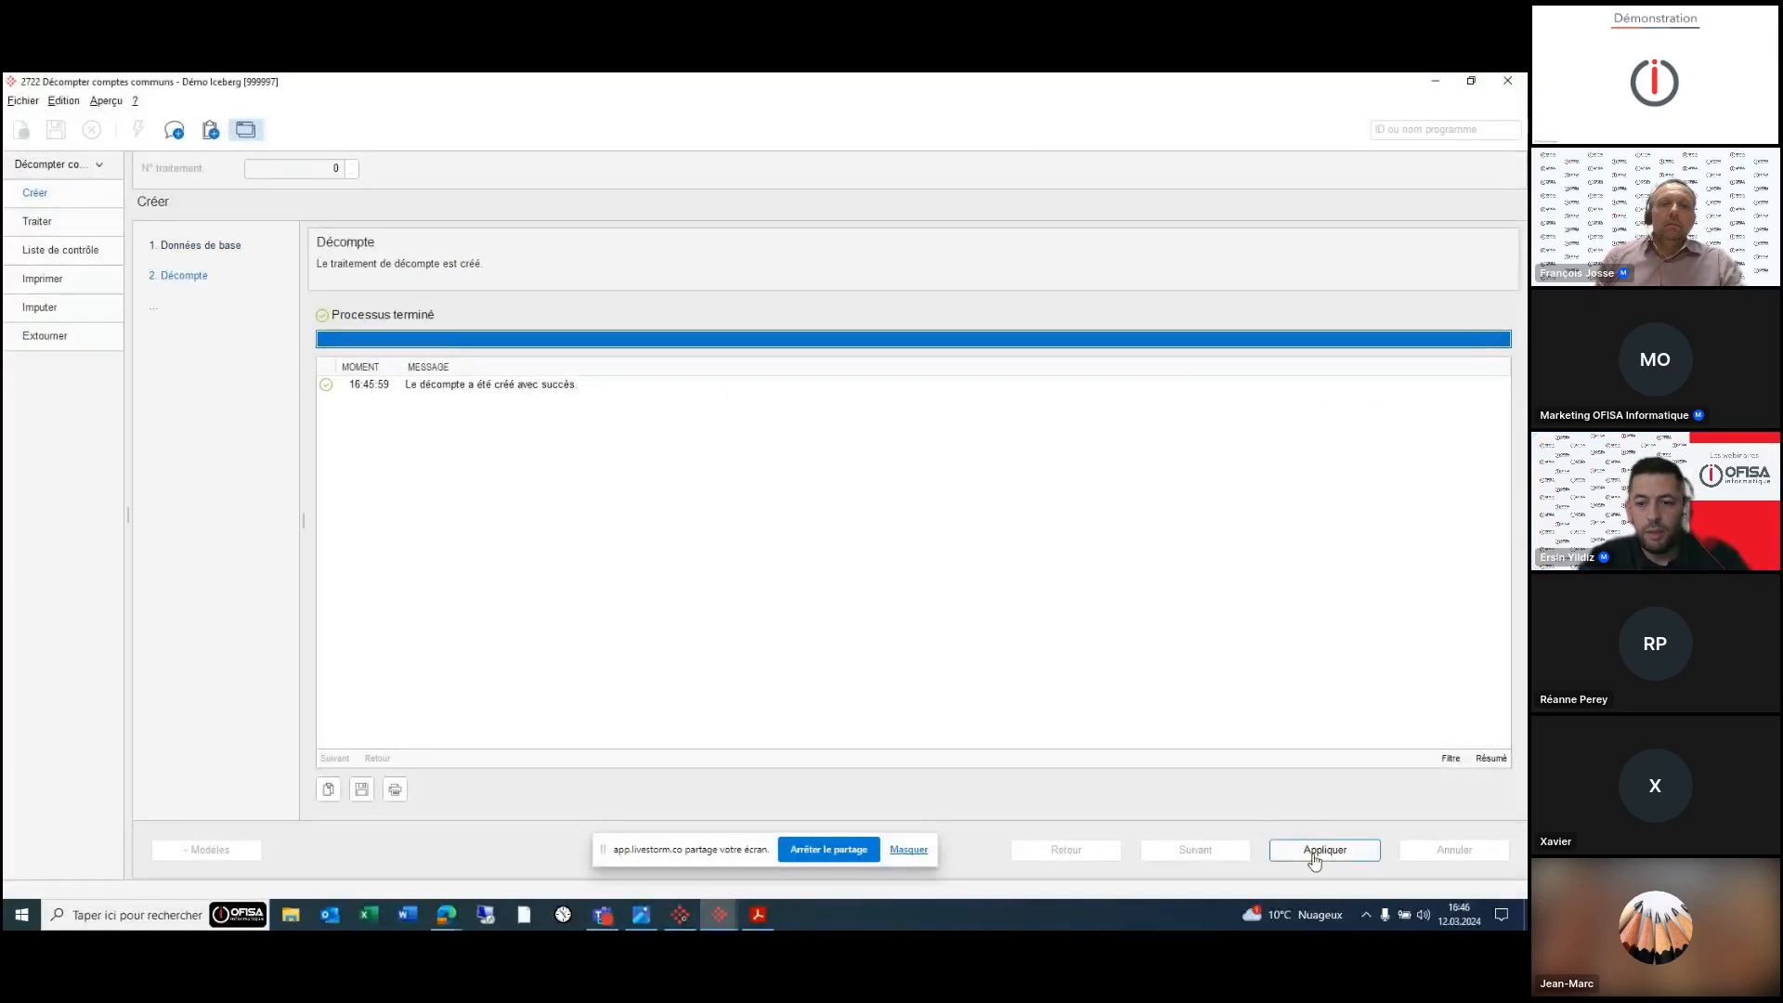
- Apply treatment 3 and inspect both owners' shares, including the -500.00 acompte, then return to the PDF
{"action": "left_click", "coordinate": [1314, 850]}
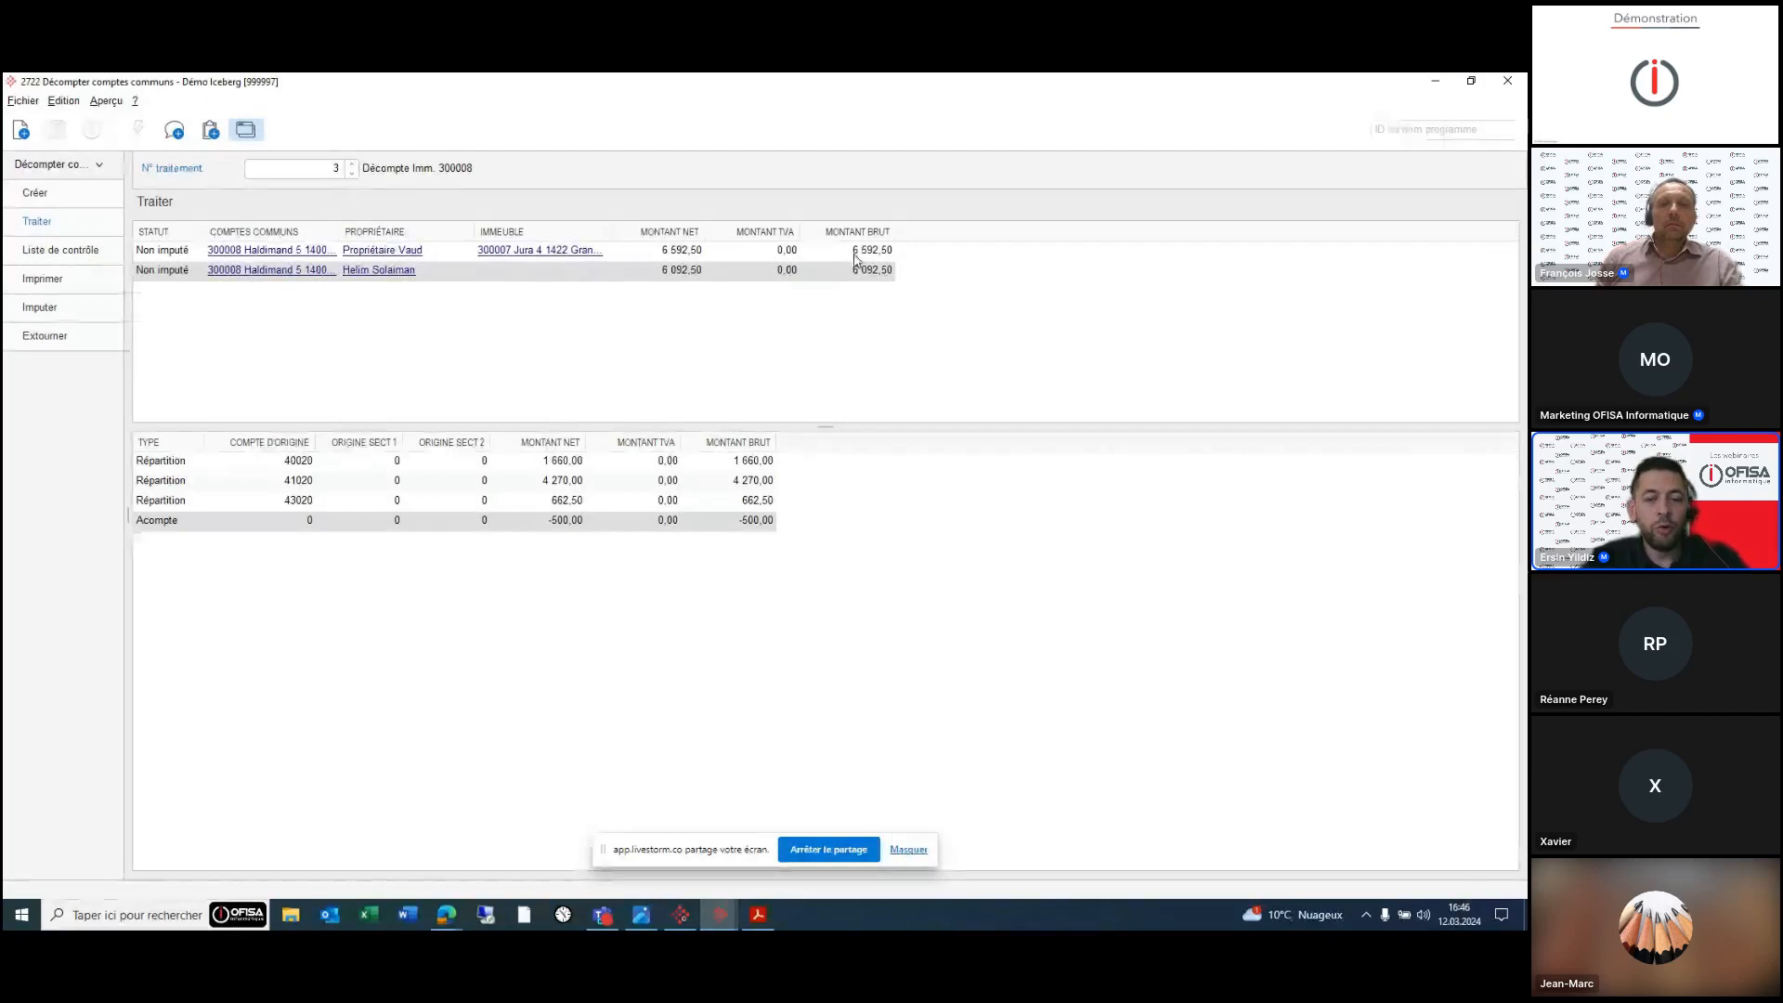
{"action": "left_click", "coordinate": [856, 255]}
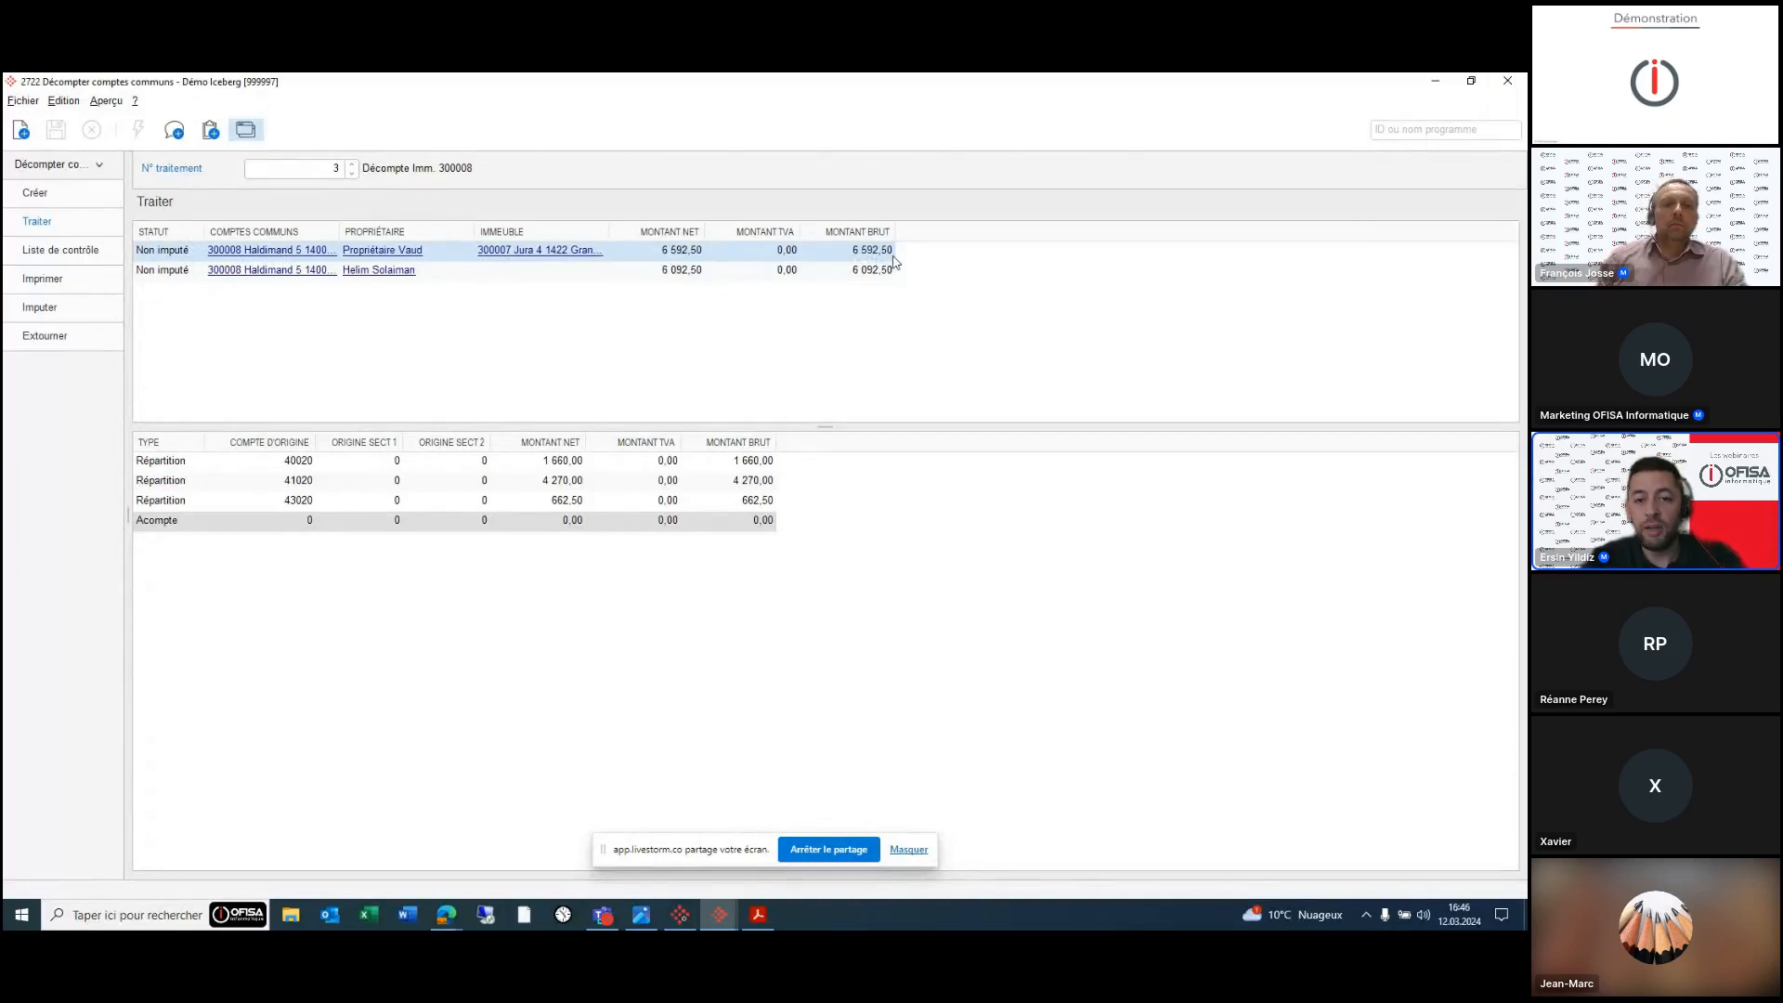
{"action": "left_click", "coordinate": [844, 278]}
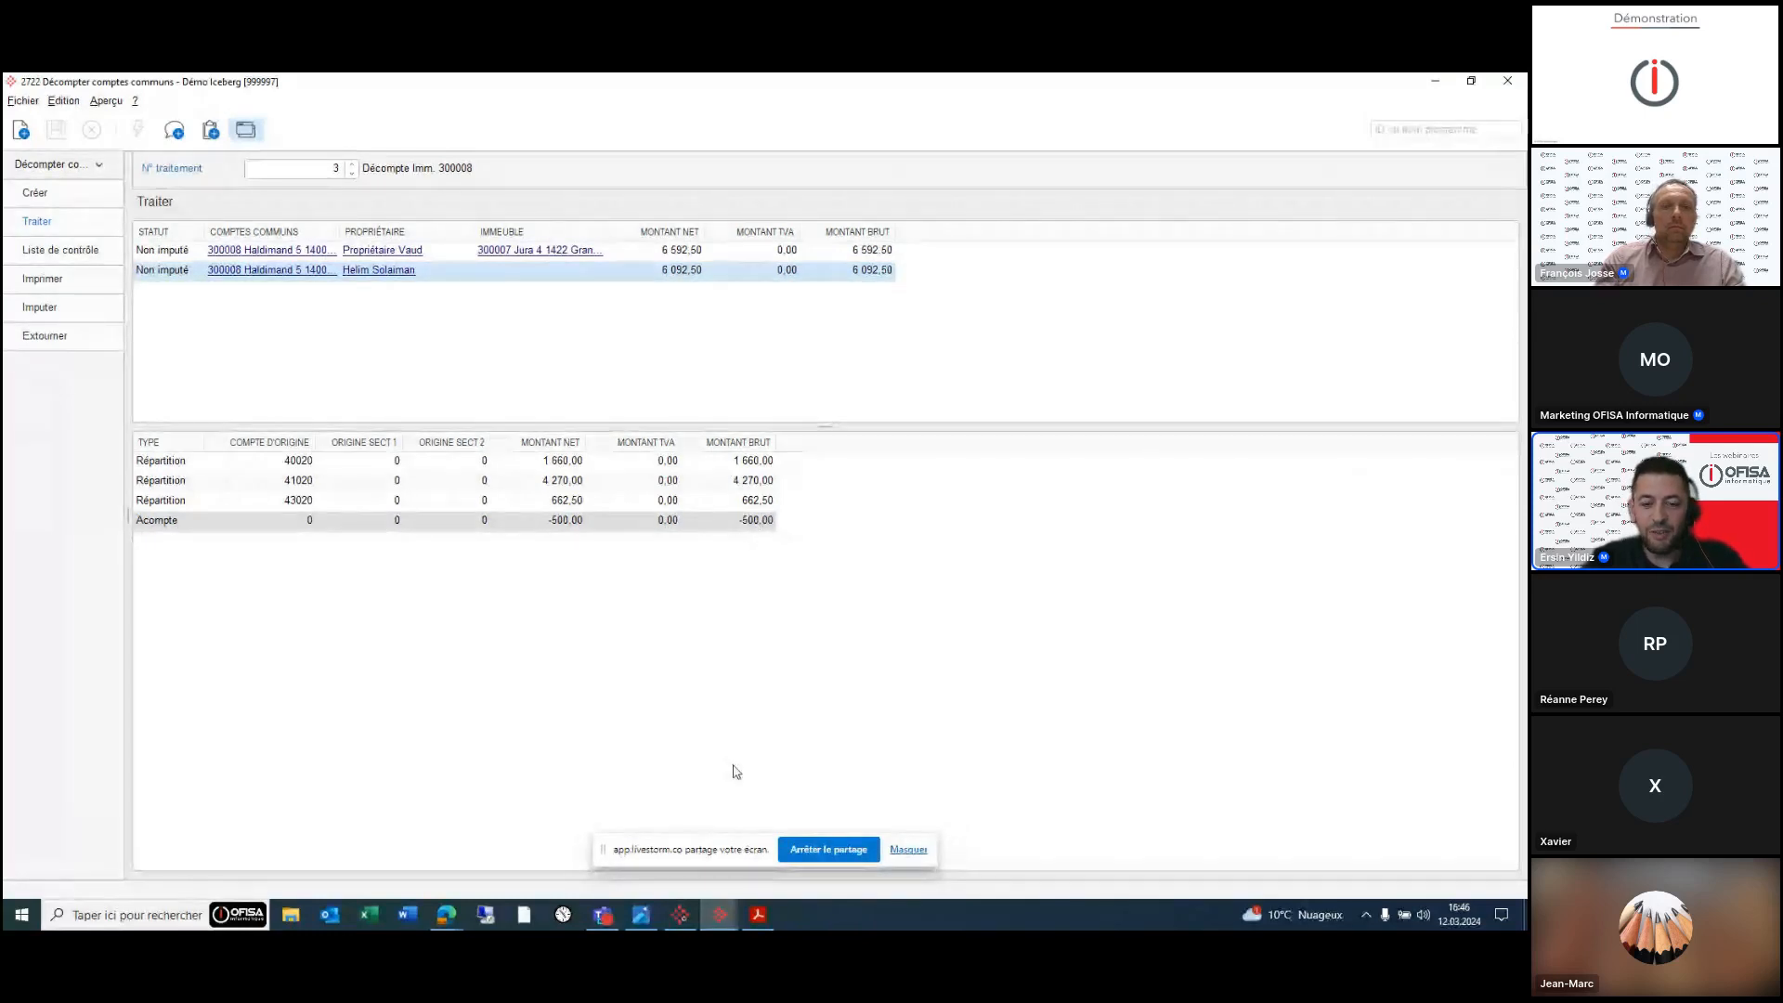
{"action": "left_click", "coordinate": [762, 918]}
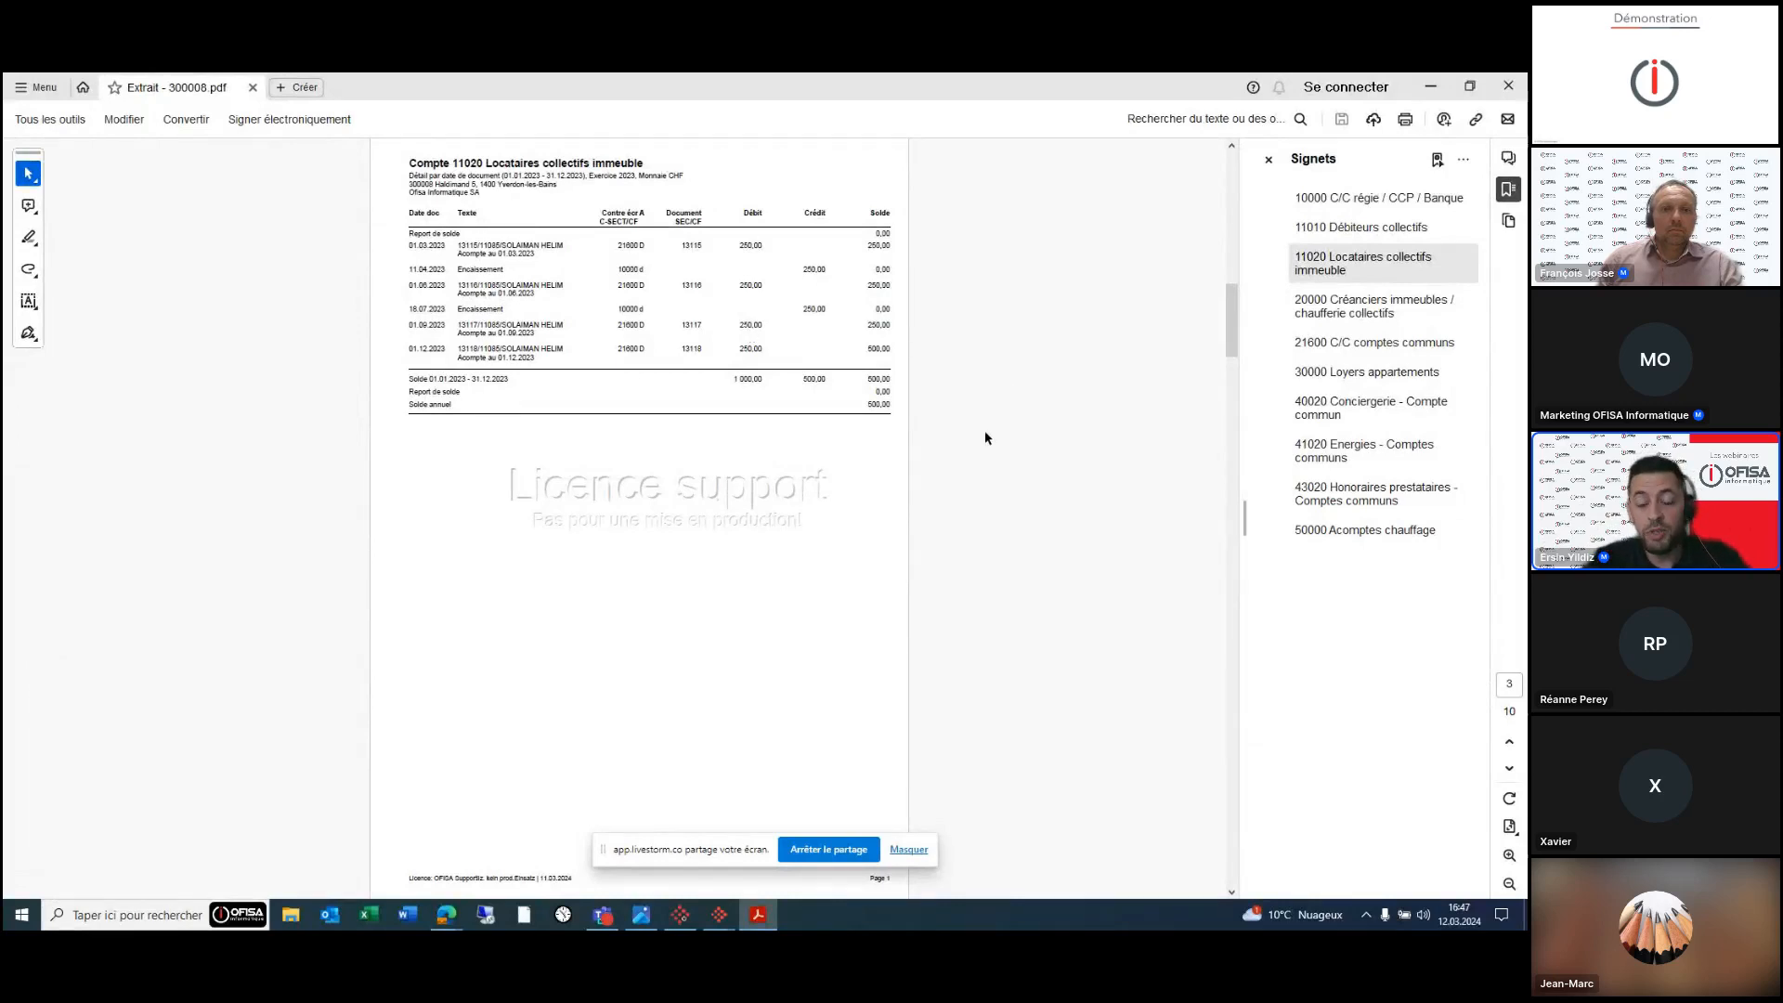
- Leave the 11020 statement and return to the 2722 Décompter comptes communs window
{"action": "mouse_move", "coordinate": [716, 926]}
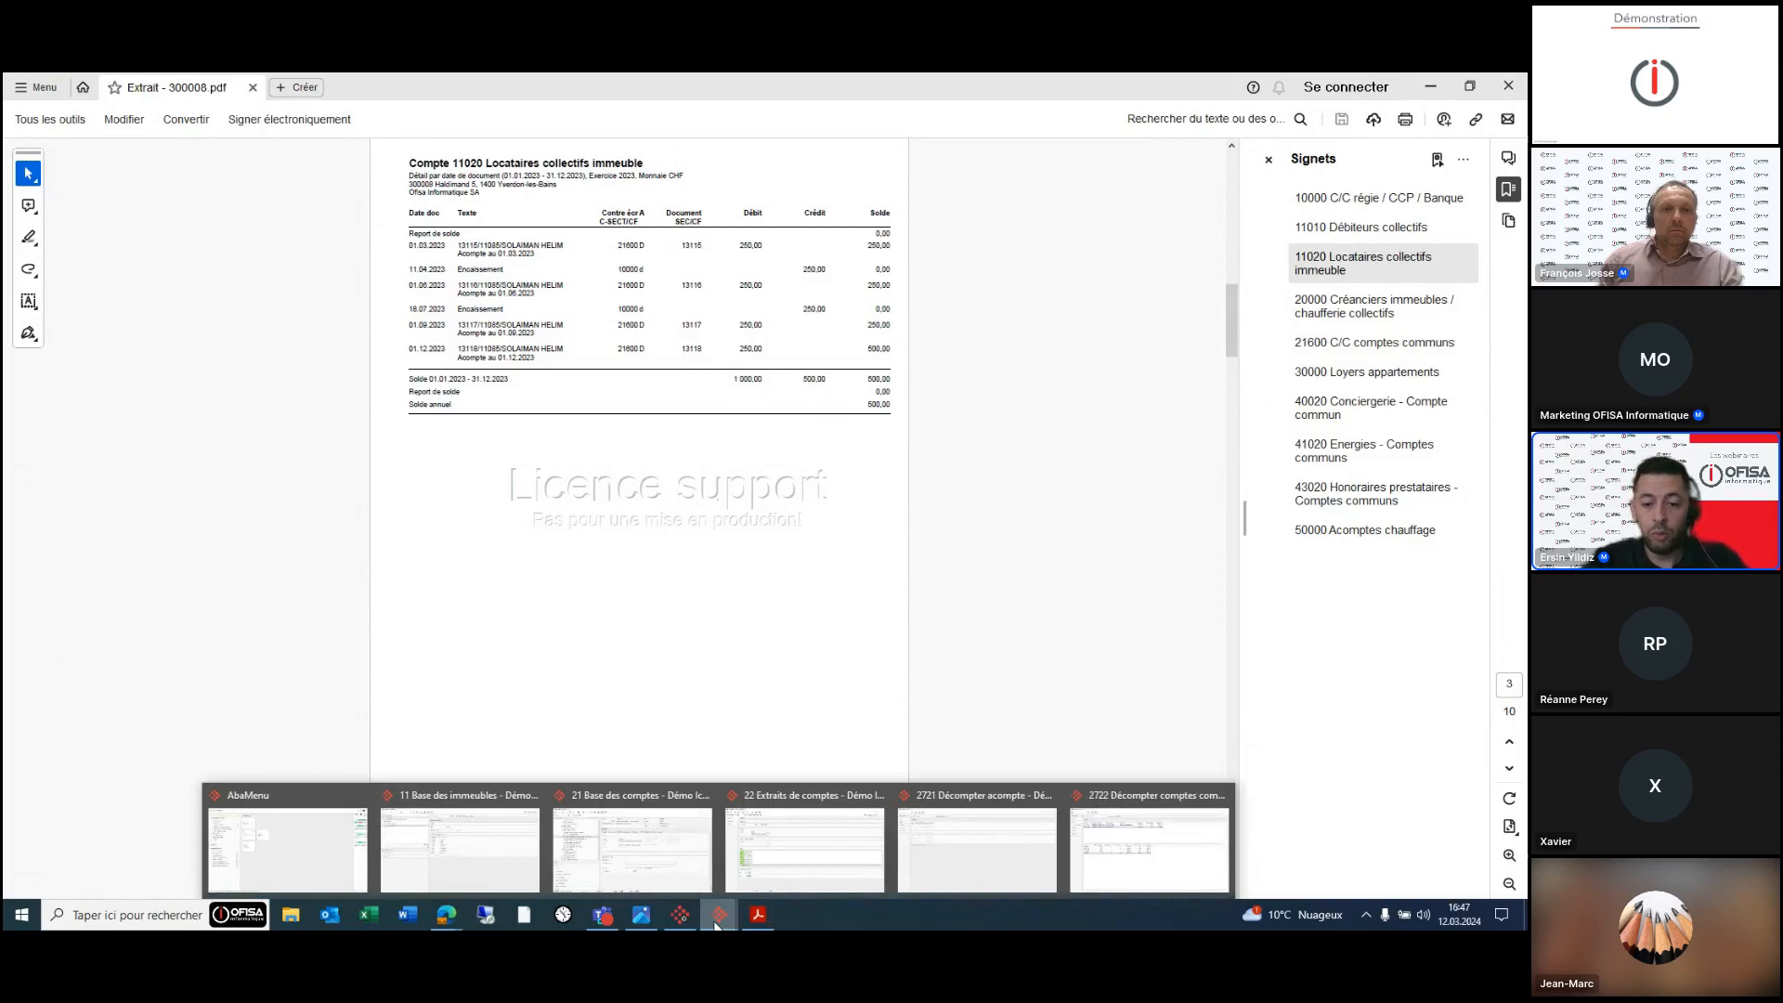
{"action": "left_click", "coordinate": [1119, 887]}
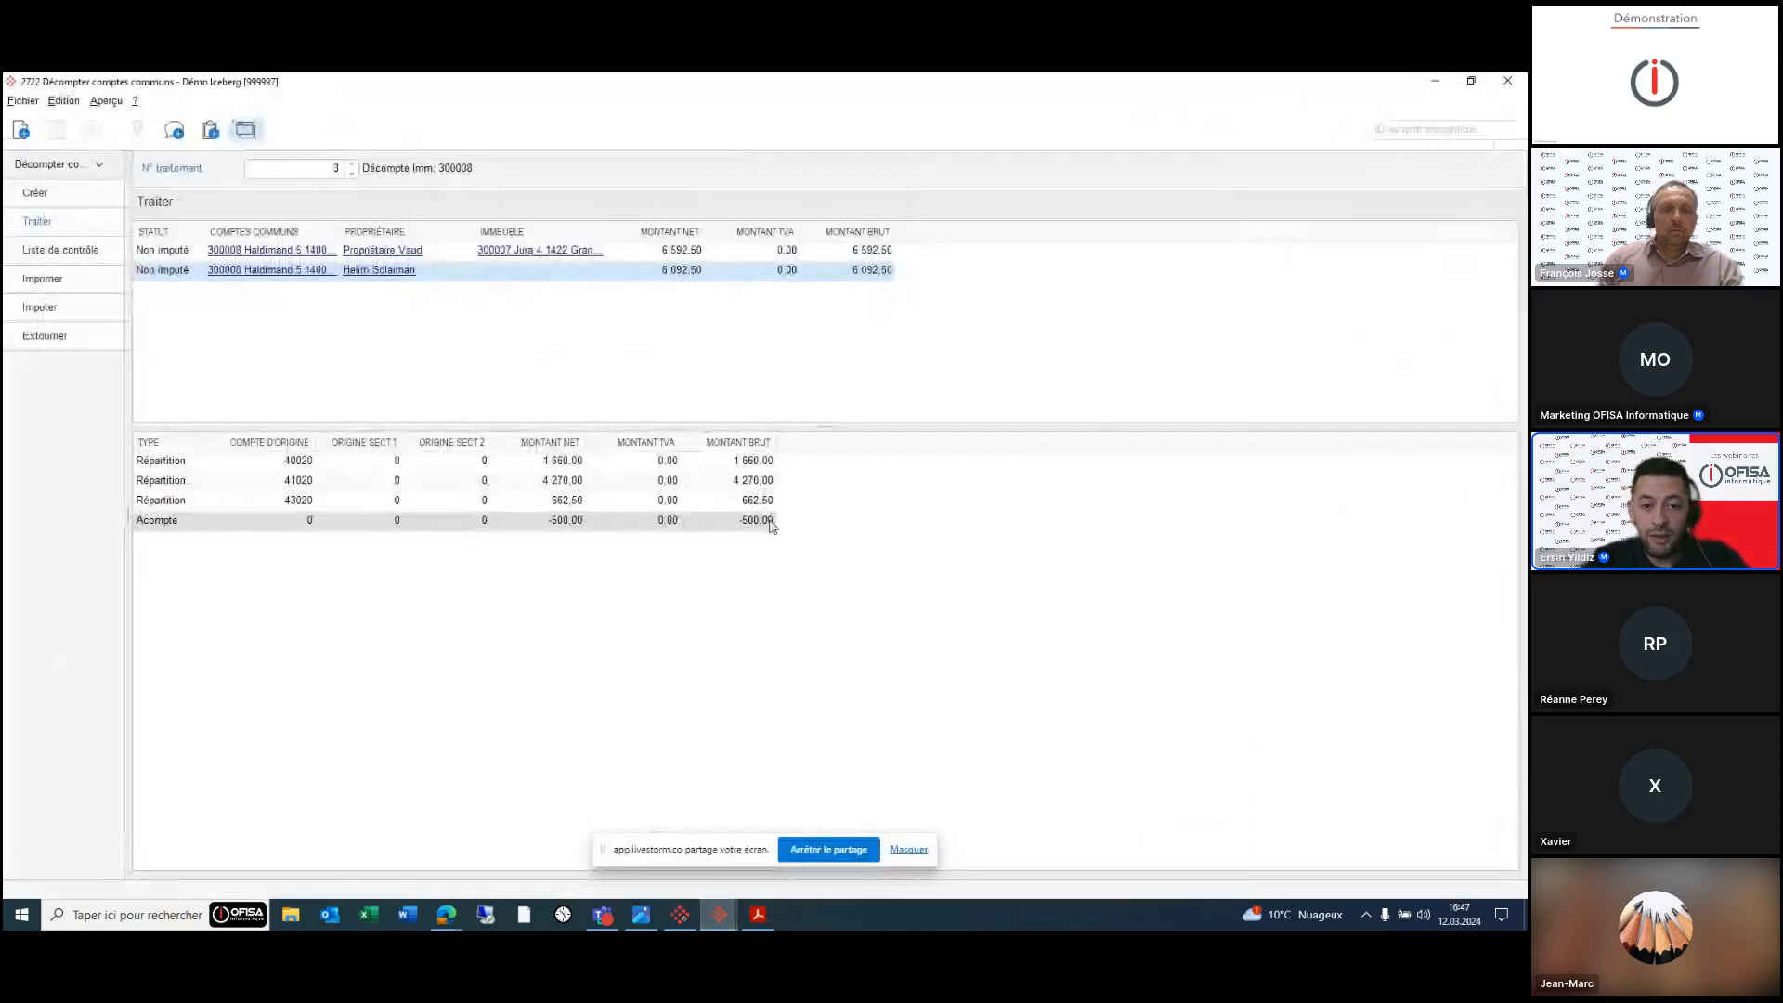
- Preview the three-page December 2023 settlement statements totalling 6,092.50, then close the preview and go to posting
{"action": "left_click", "coordinate": [70, 279]}
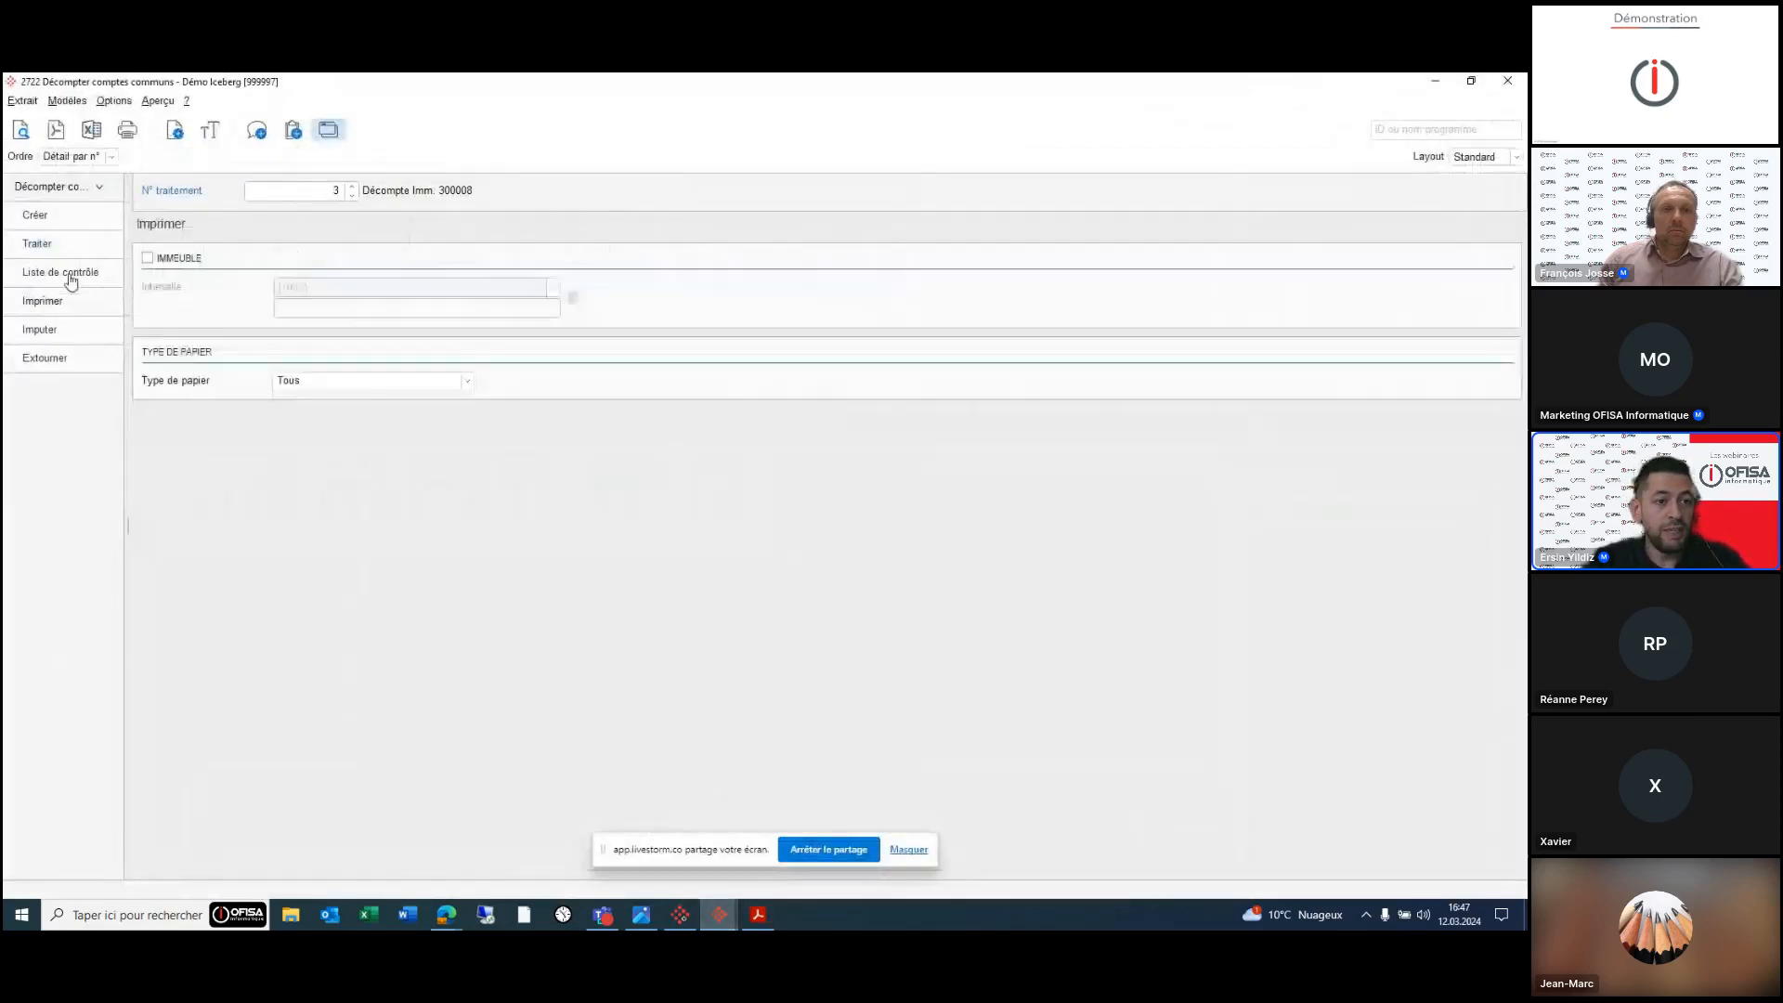
{"action": "left_click", "coordinate": [20, 129]}
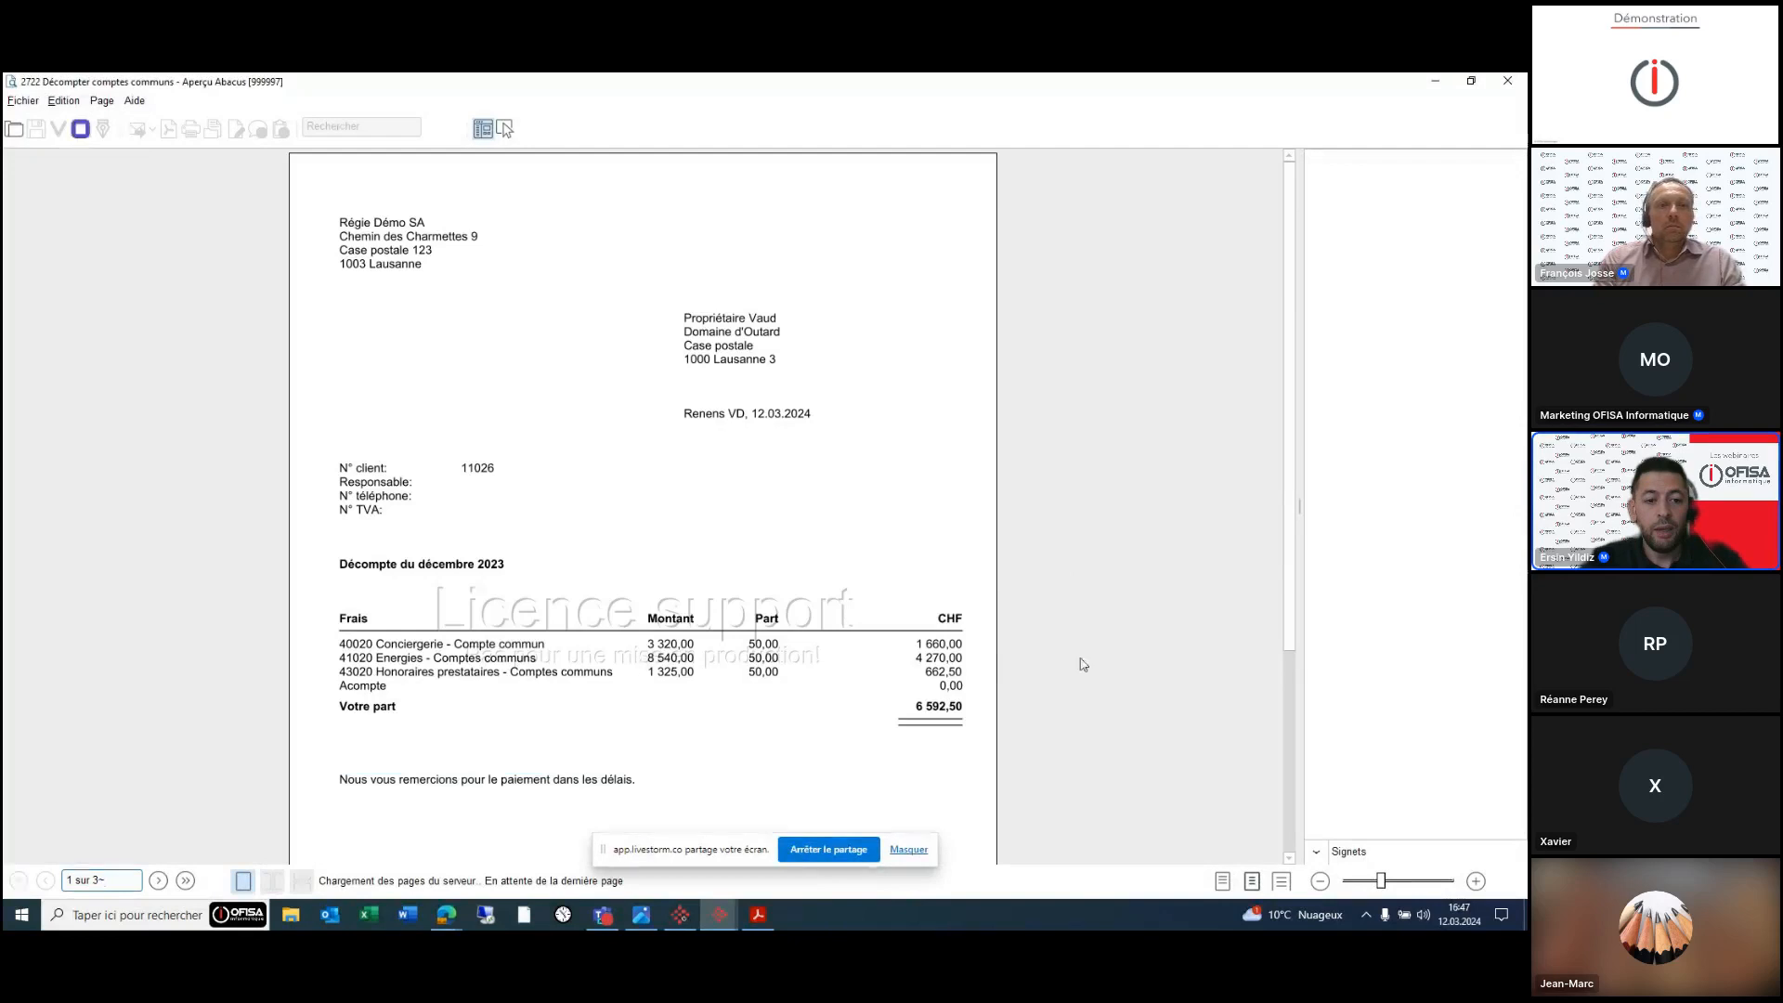
{"action": "scroll", "coordinate": [1082, 664], "scroll_direction": "down", "scroll_amount": 10}
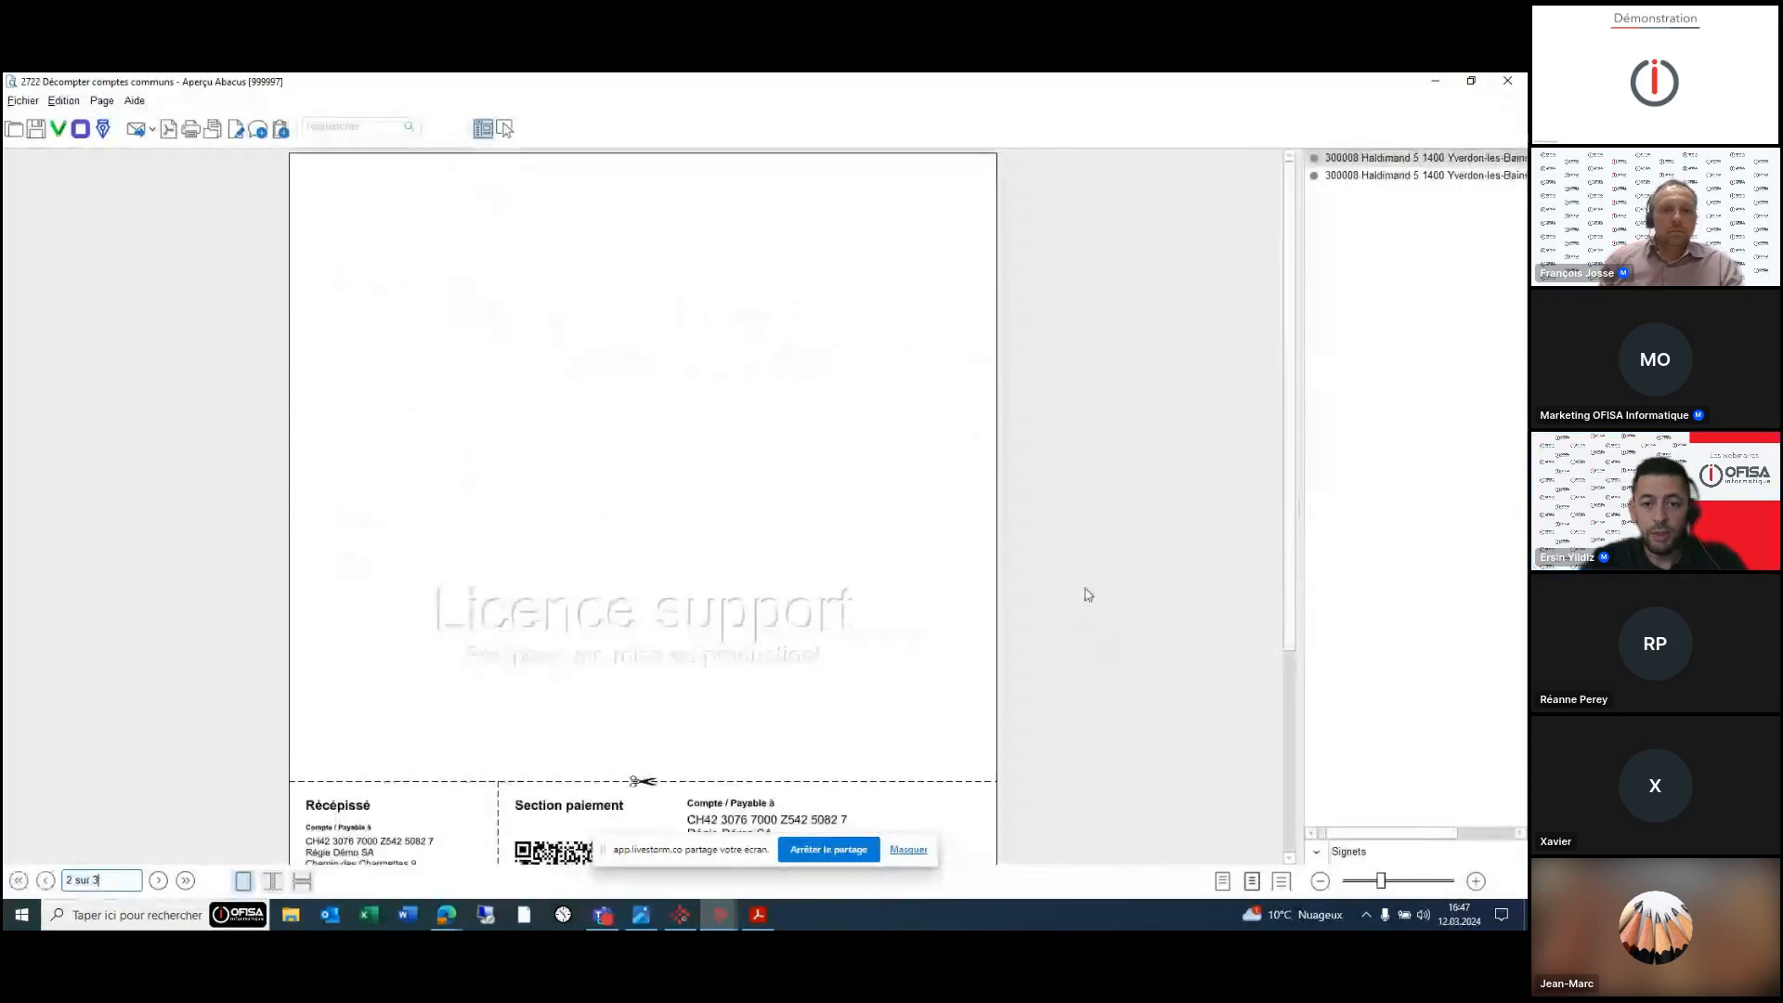
{"action": "scroll", "coordinate": [1081, 590], "scroll_direction": "down", "scroll_amount": 8}
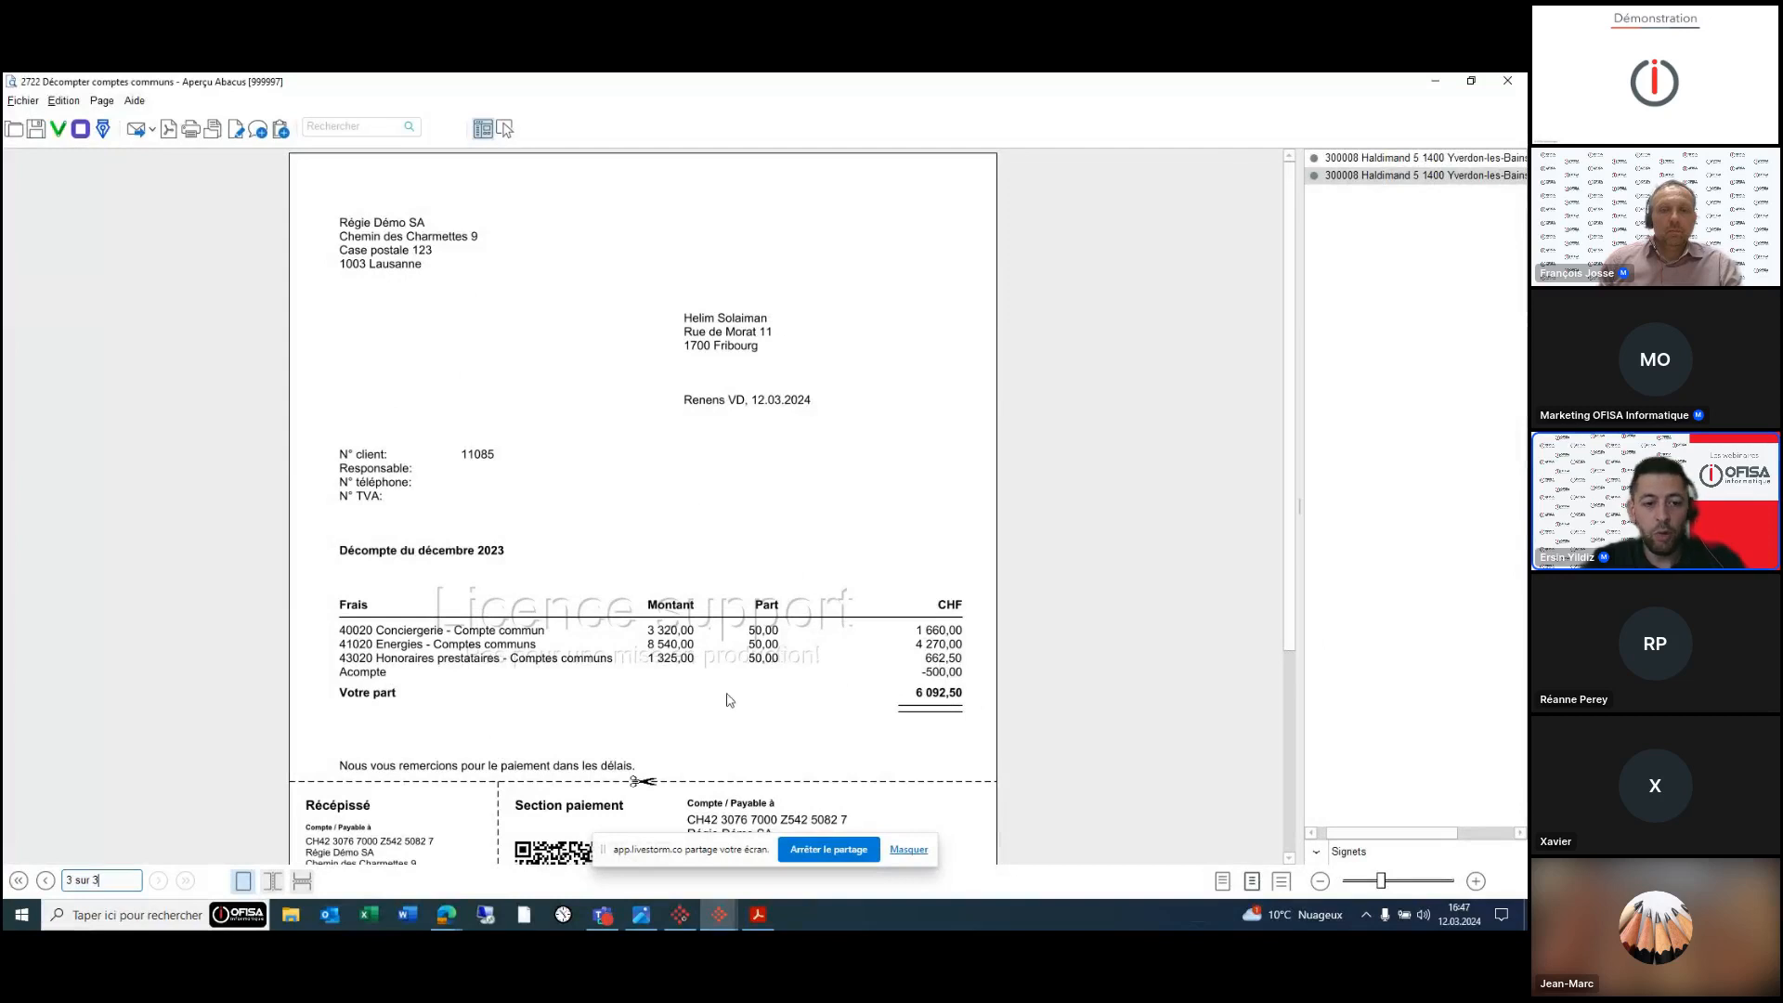
{"action": "scroll", "coordinate": [1067, 668], "scroll_direction": "down", "scroll_amount": 3}
{"action": "scroll", "coordinate": [1071, 670], "scroll_direction": "up", "scroll_amount": 3}
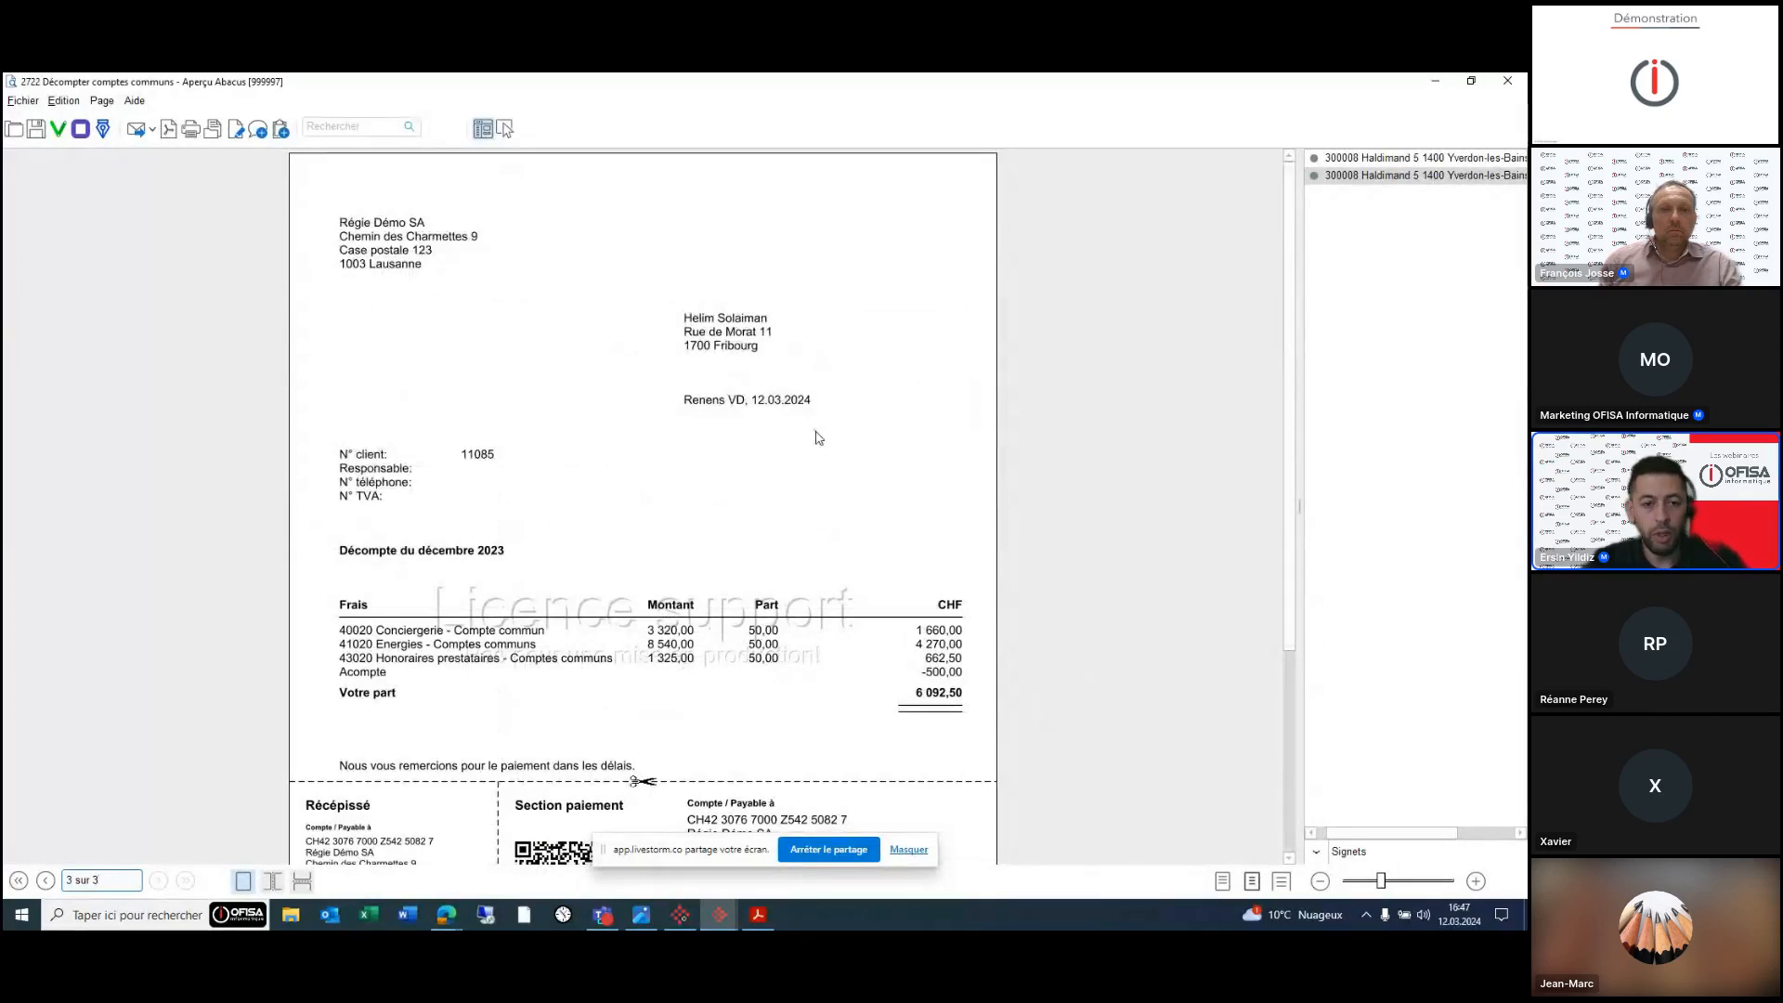
{"action": "left_click", "coordinate": [1512, 79]}
{"action": "left_click", "coordinate": [109, 307]}
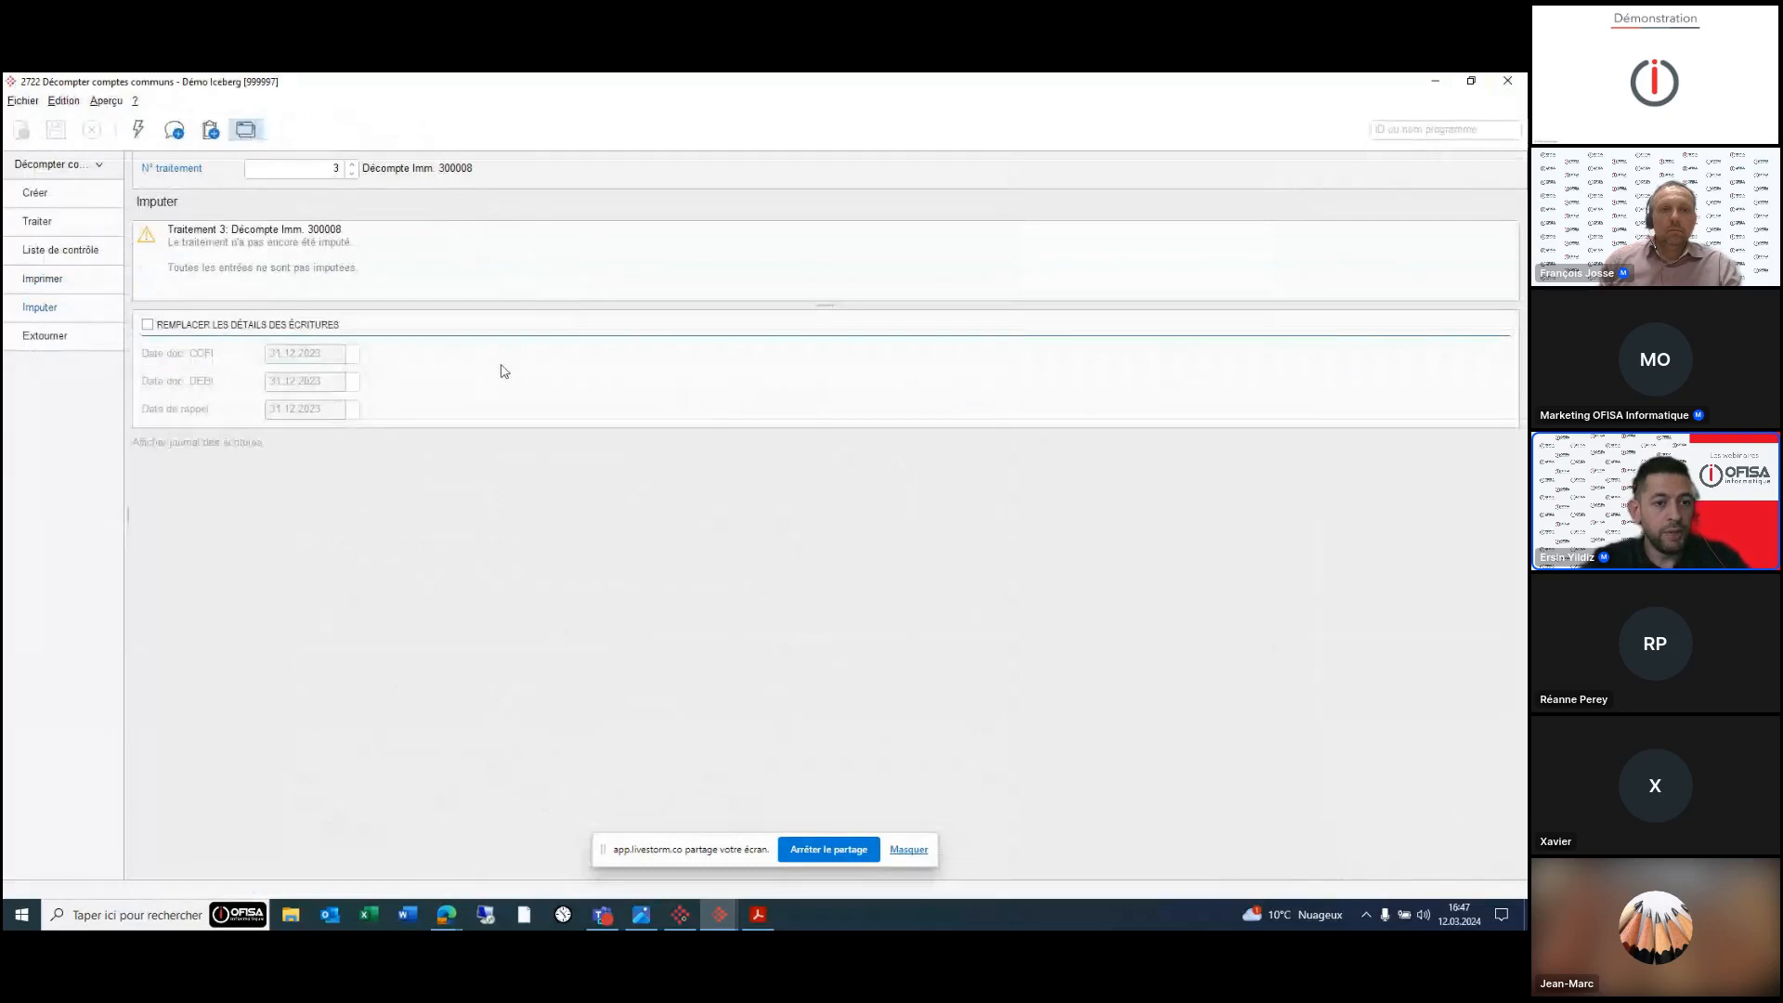
- Post settlement treatment 3 for building 300008, then switch to the 22 Extraits de comptes window
{"action": "left_click", "coordinate": [138, 129]}
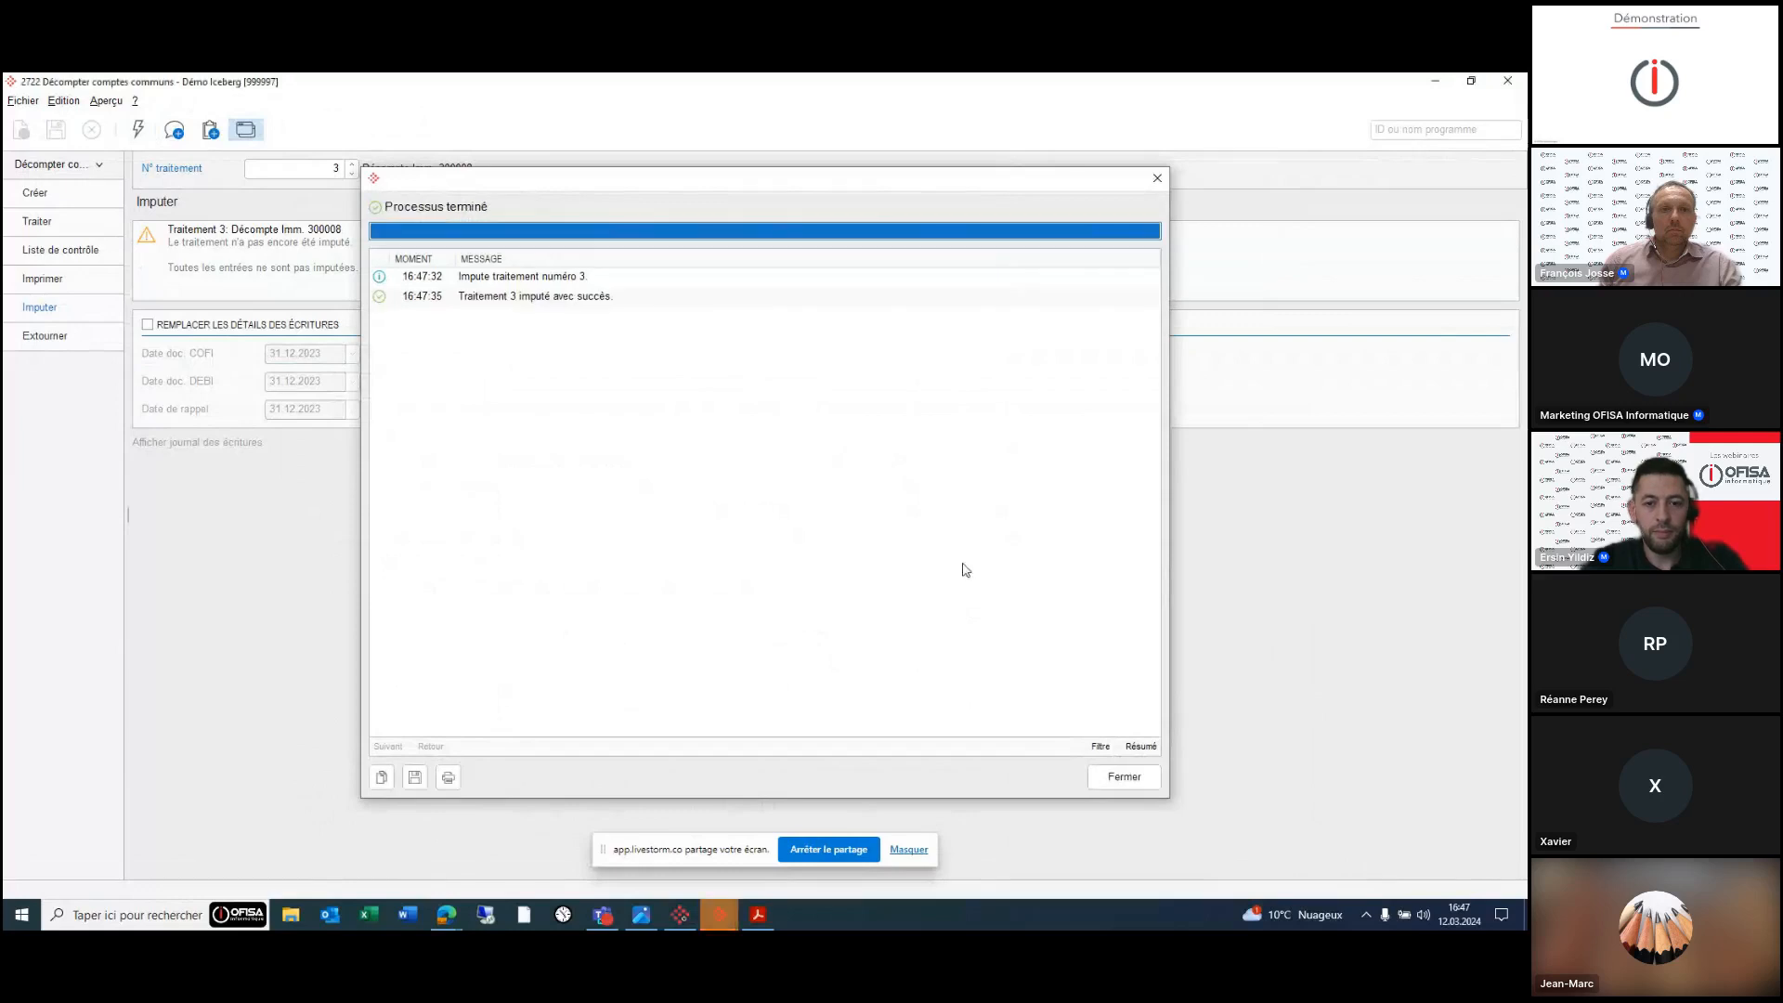
{"action": "left_click", "coordinate": [1124, 775]}
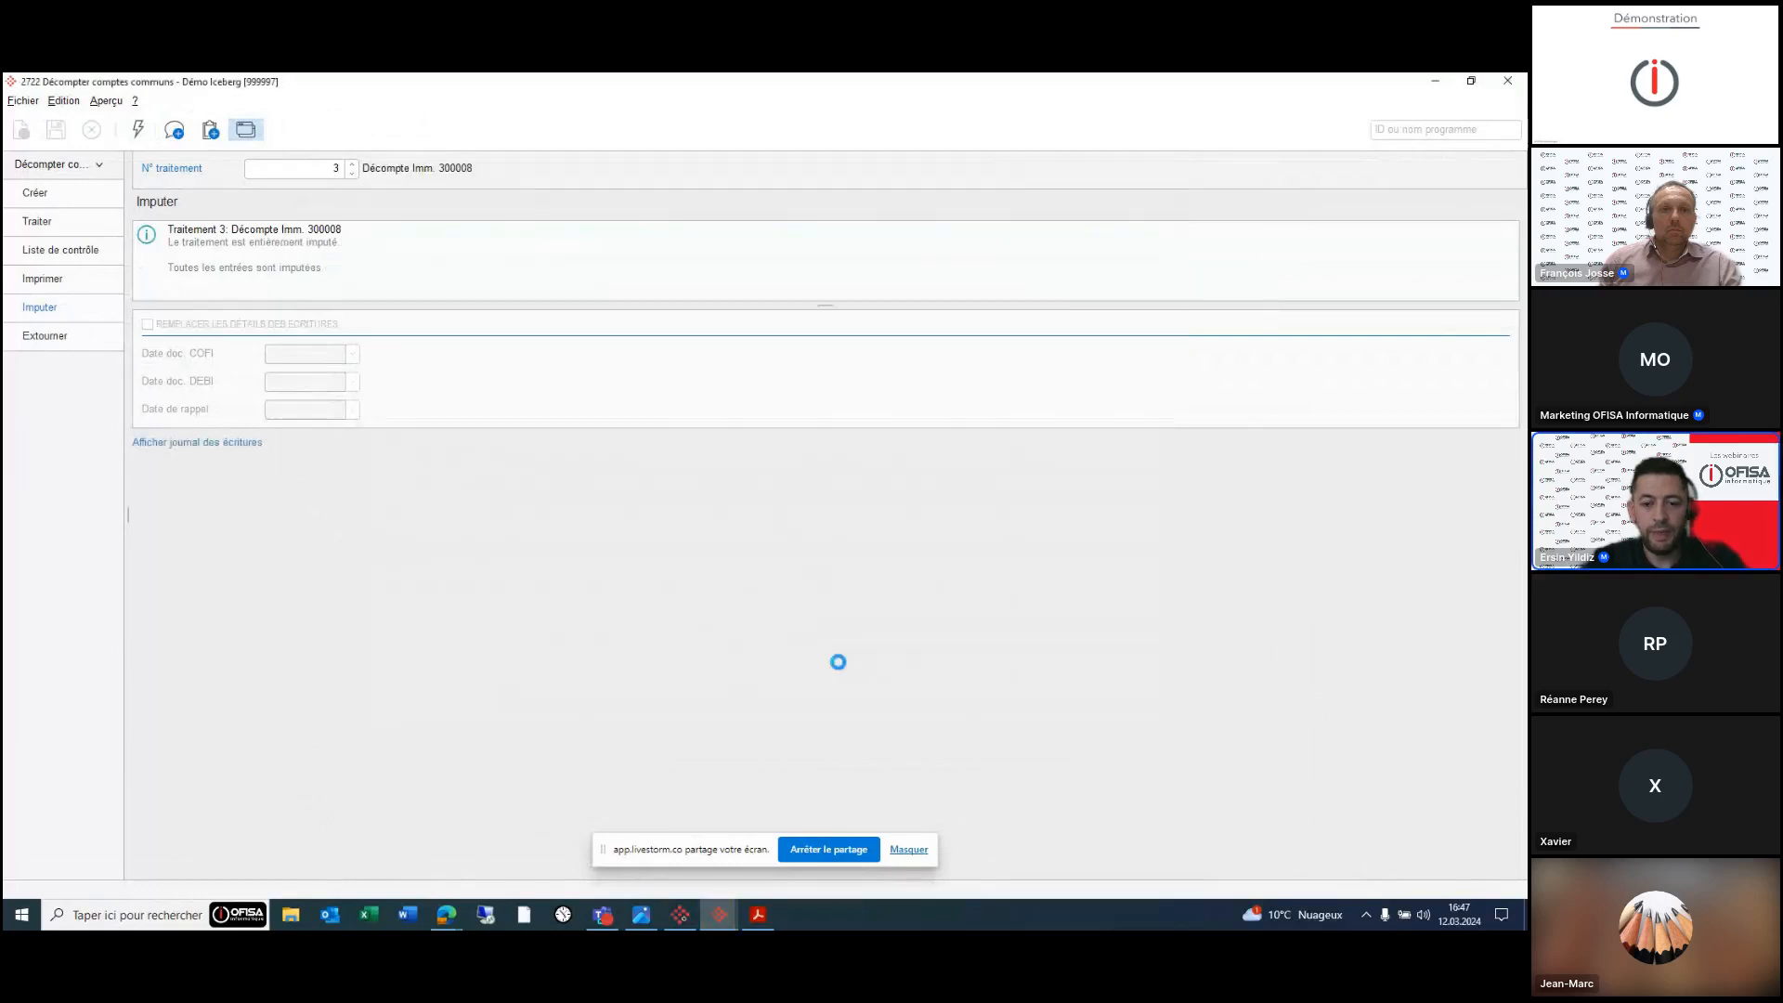
{"action": "left_click", "coordinate": [714, 922]}
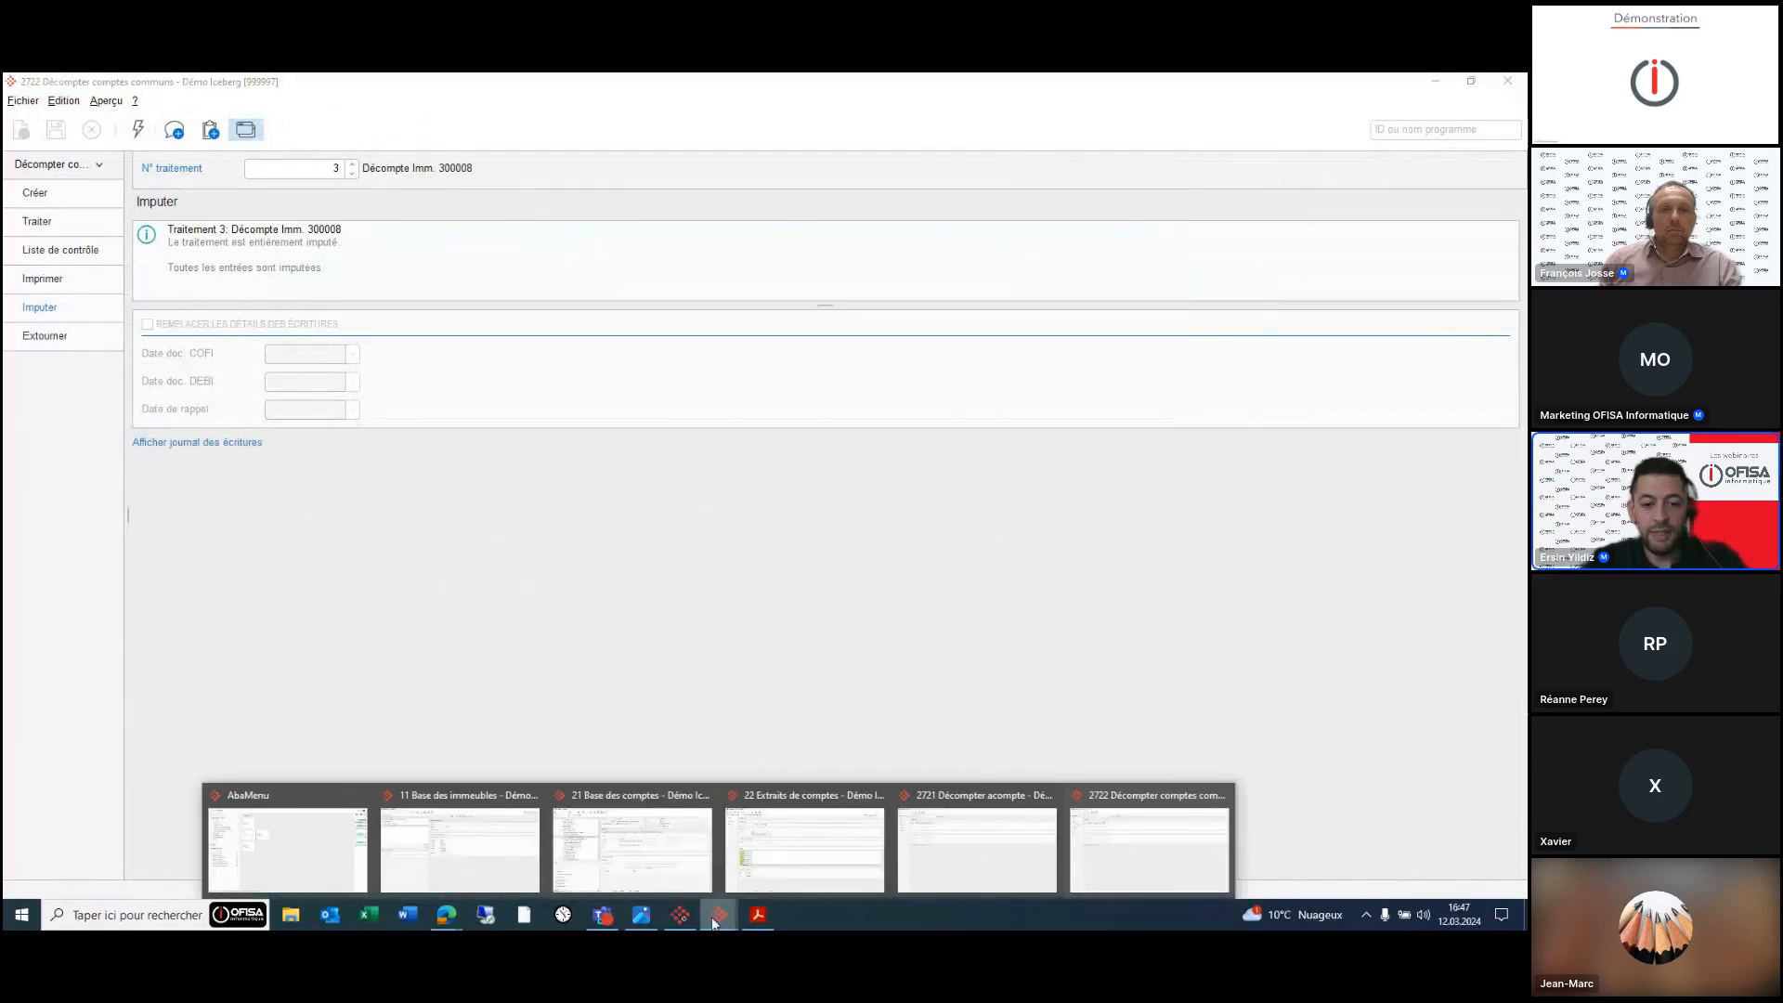
{"action": "left_click", "coordinate": [804, 845]}
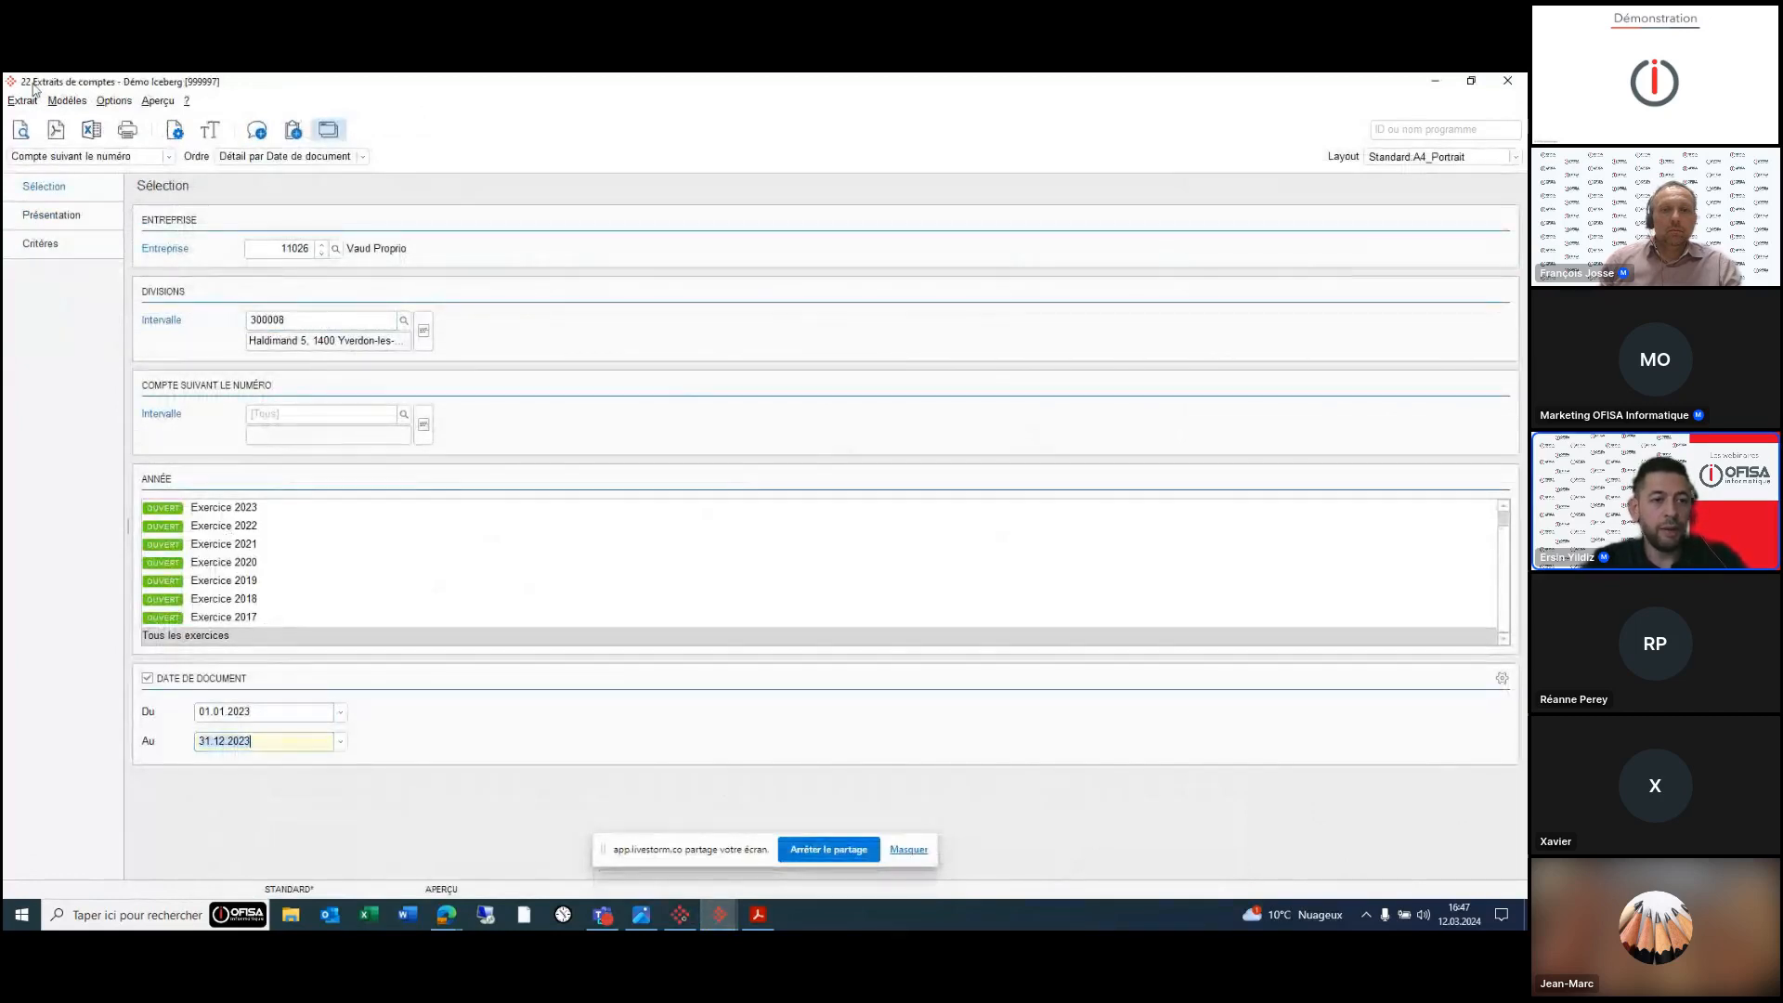
- Preview building 300008's 2023 statements, checking accounts 40020, 41020, 43020, and end on 21600 (balance 12,185.00)
{"action": "left_click", "coordinate": [18, 126]}
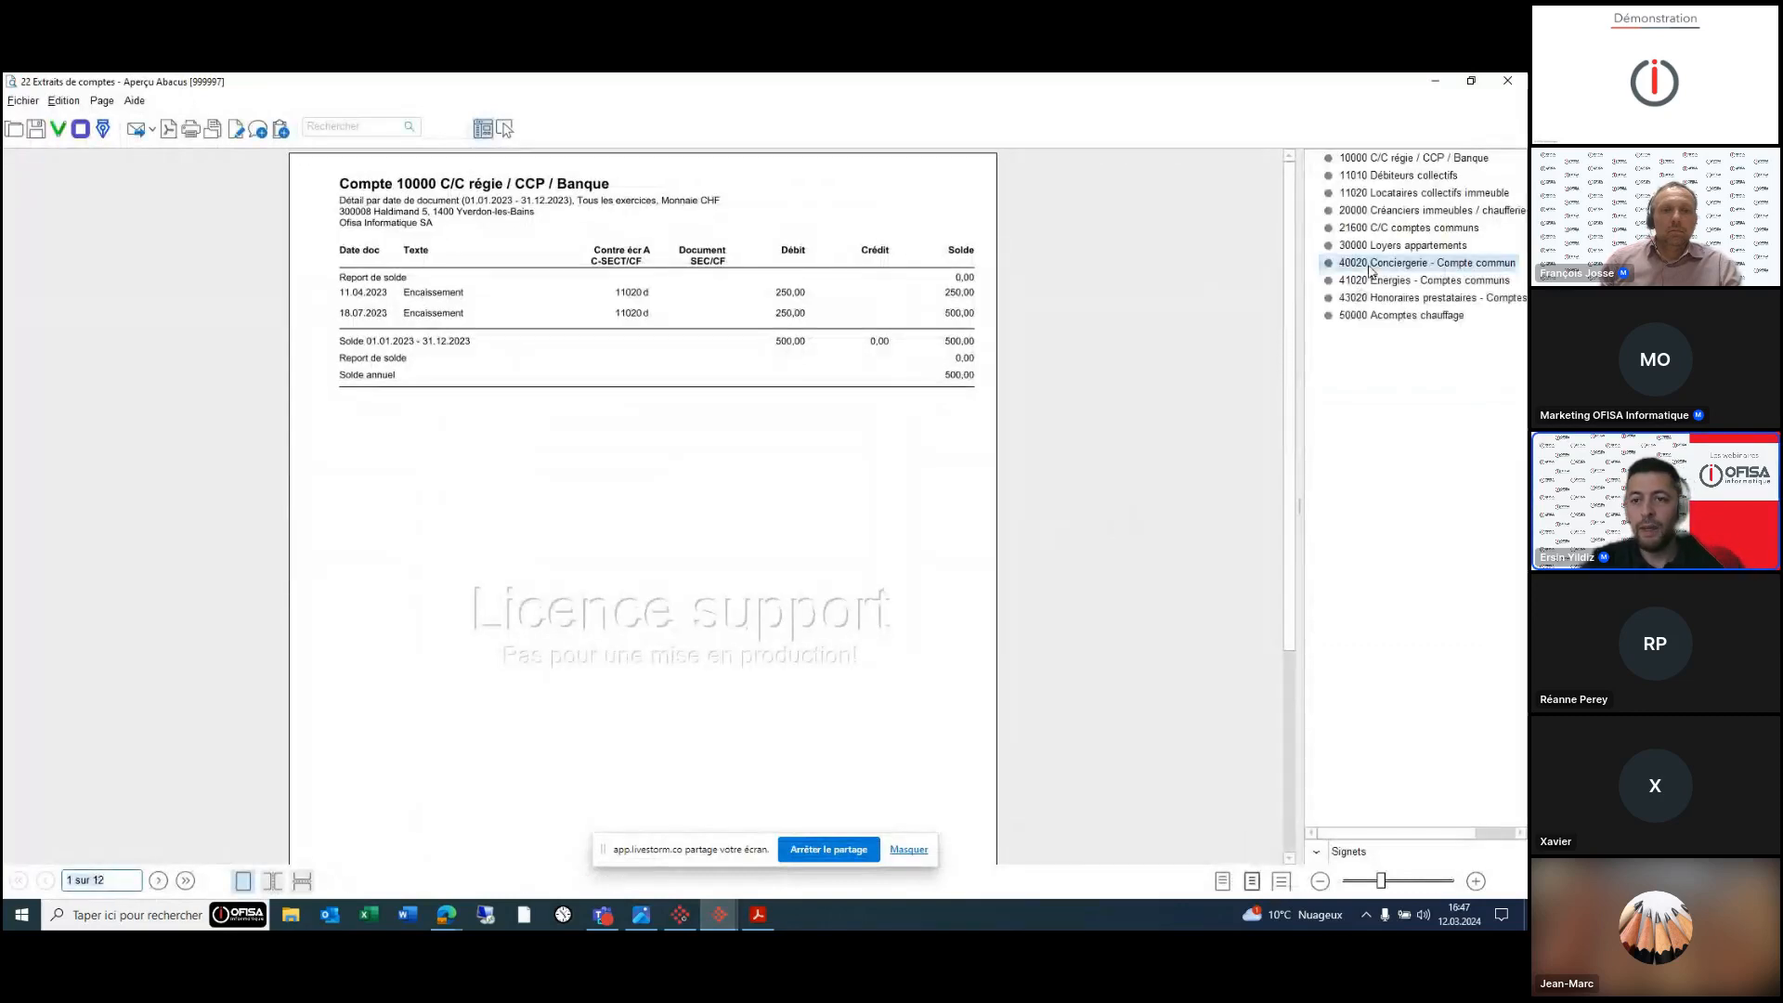
{"action": "left_click", "coordinate": [1370, 265]}
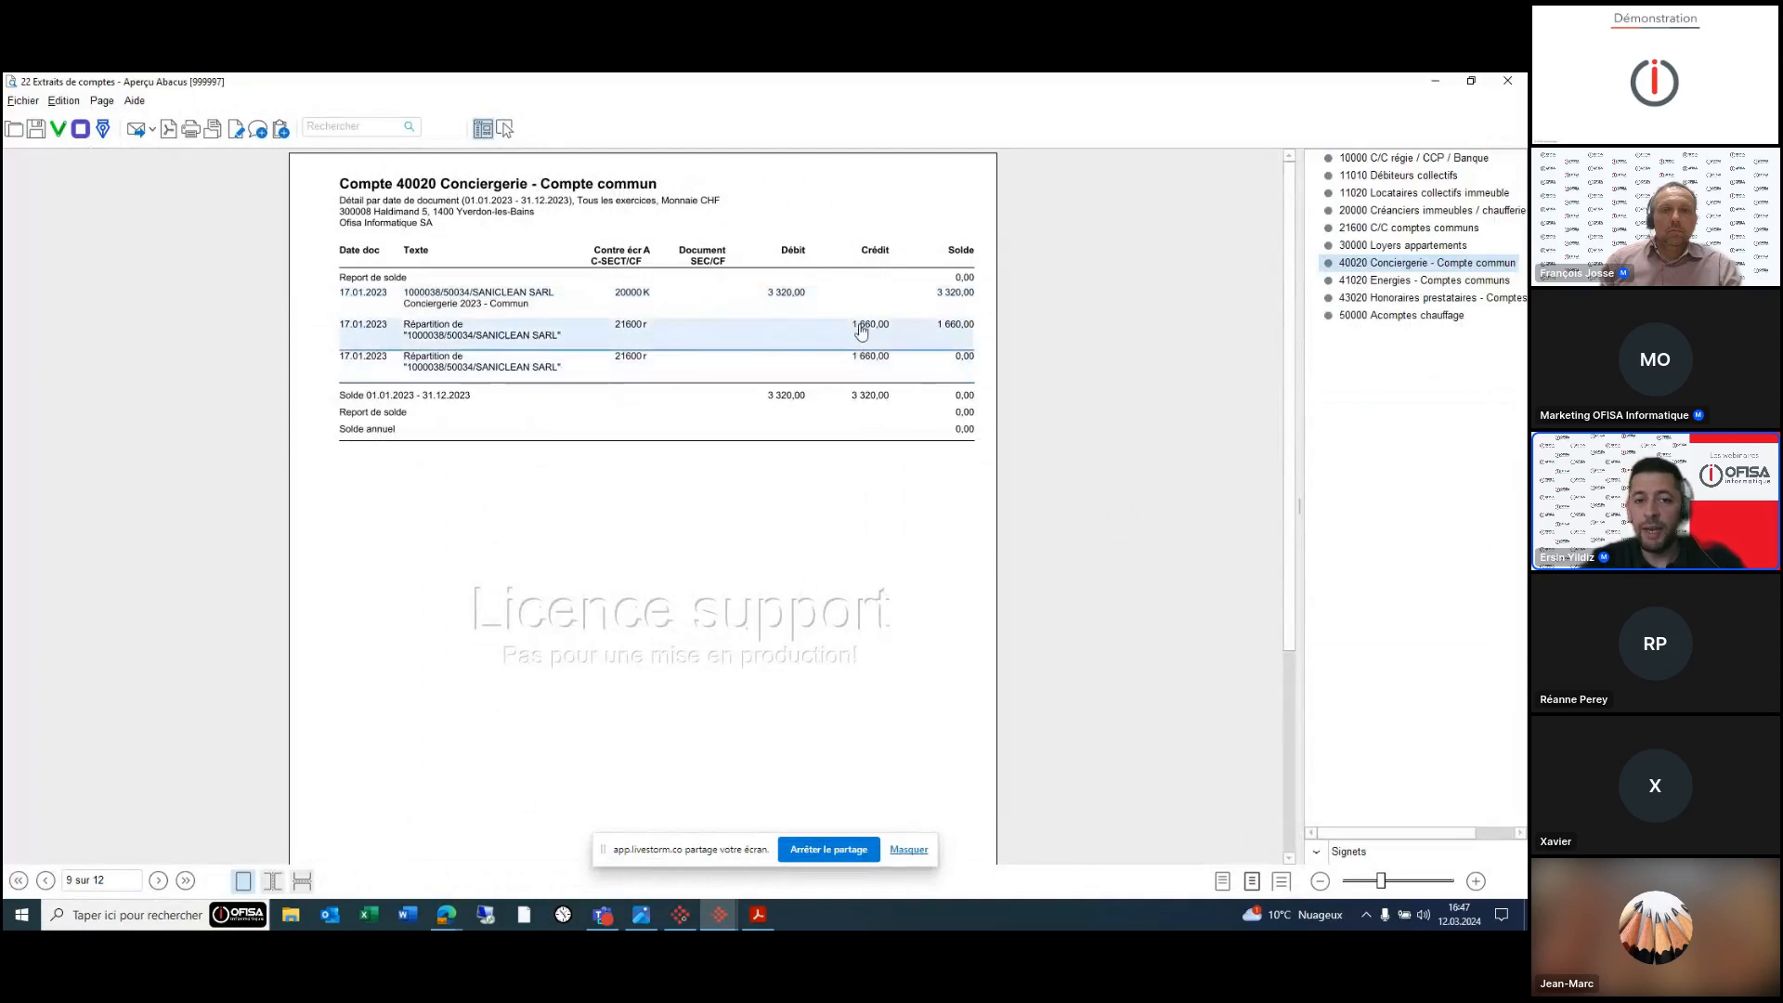
{"action": "left_click", "coordinate": [1420, 282]}
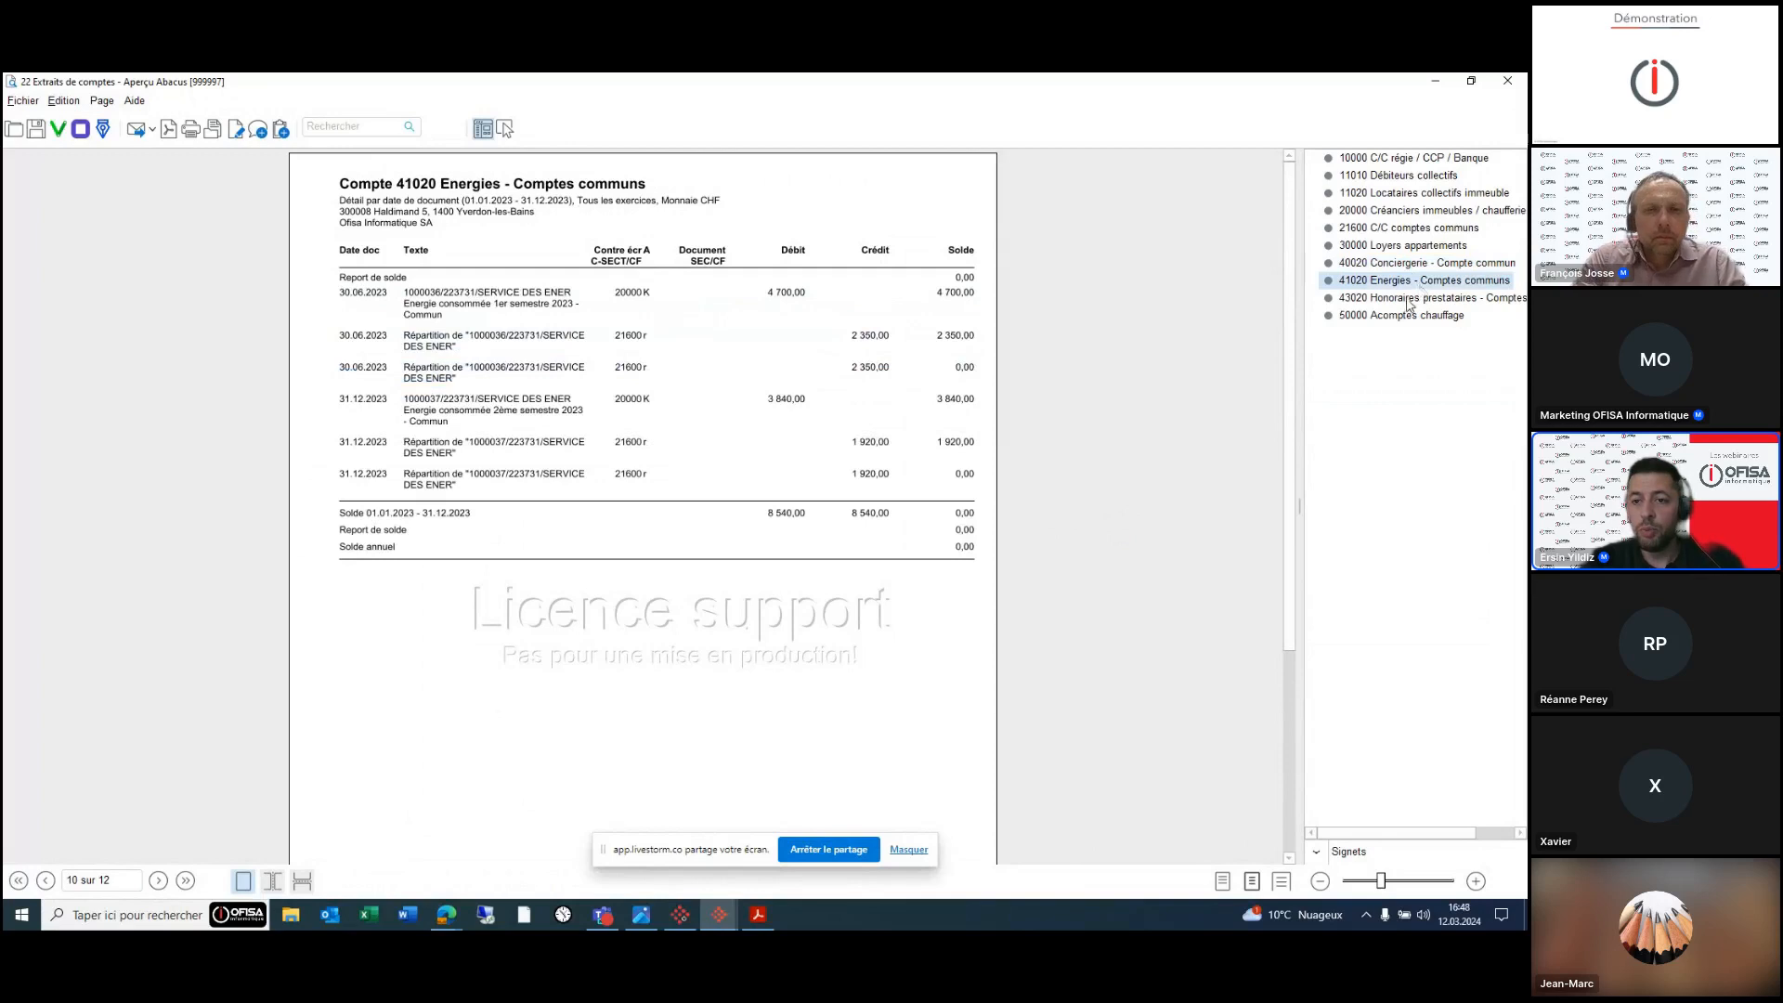
{"action": "left_click", "coordinate": [1407, 301]}
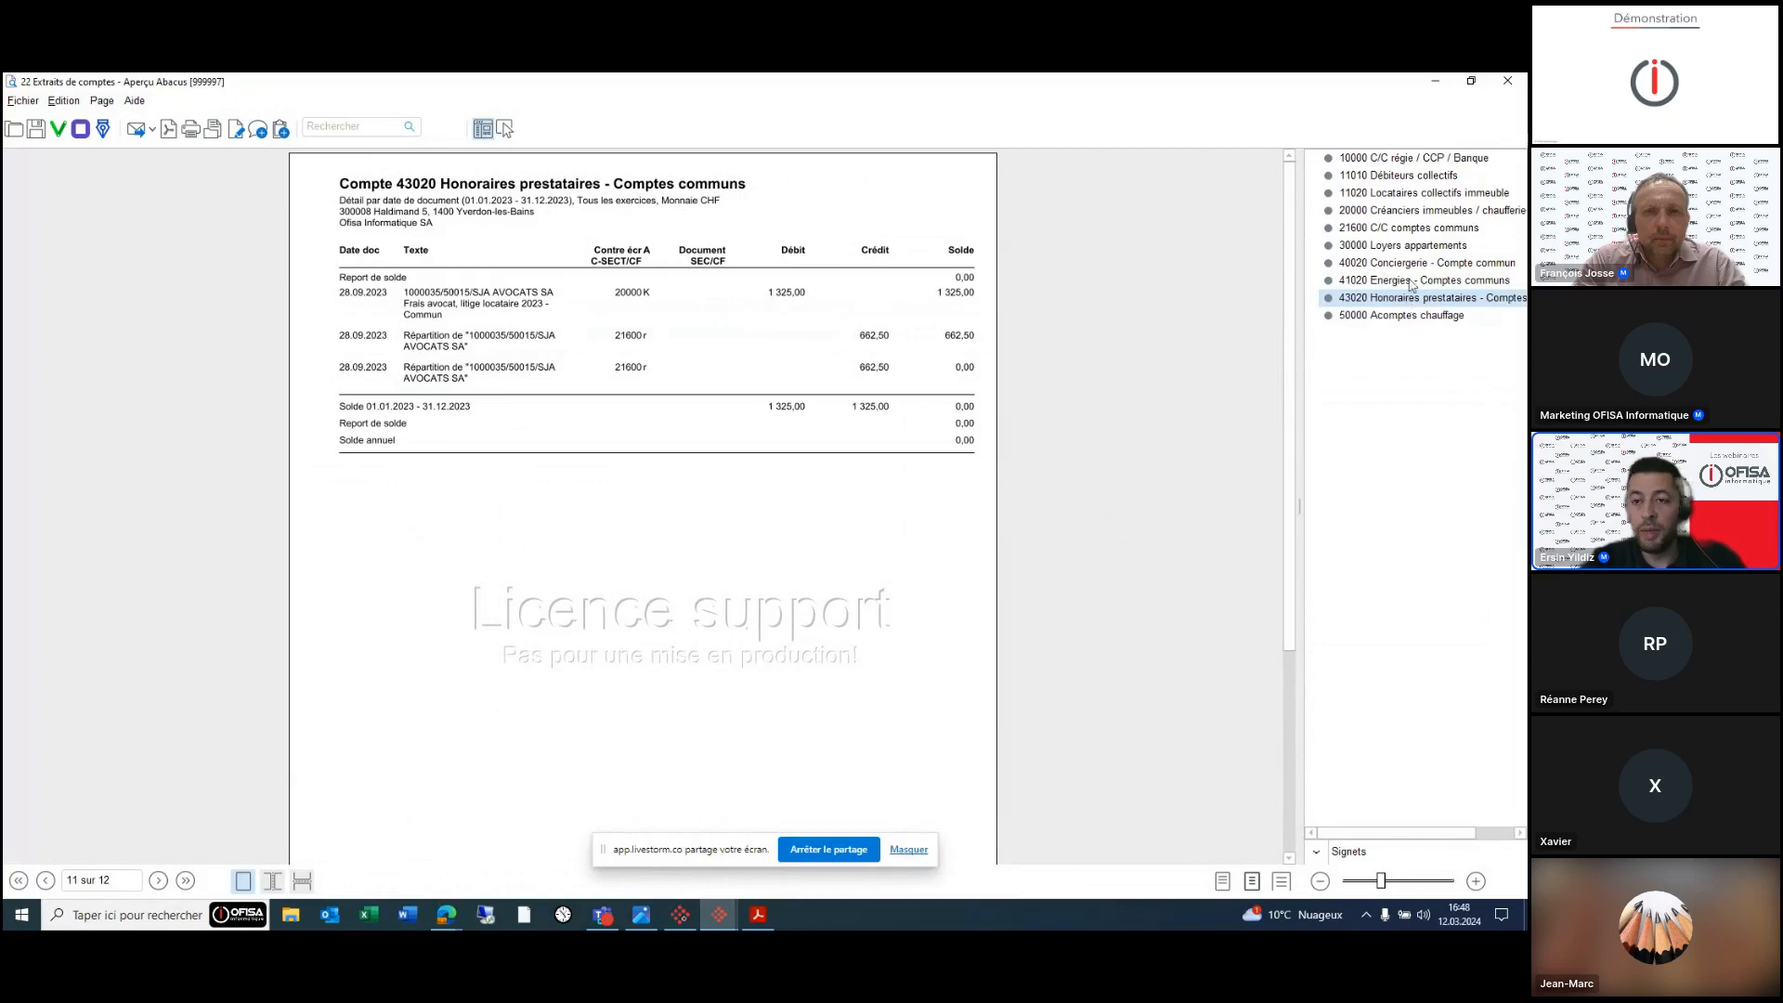
{"action": "left_click", "coordinate": [1413, 266]}
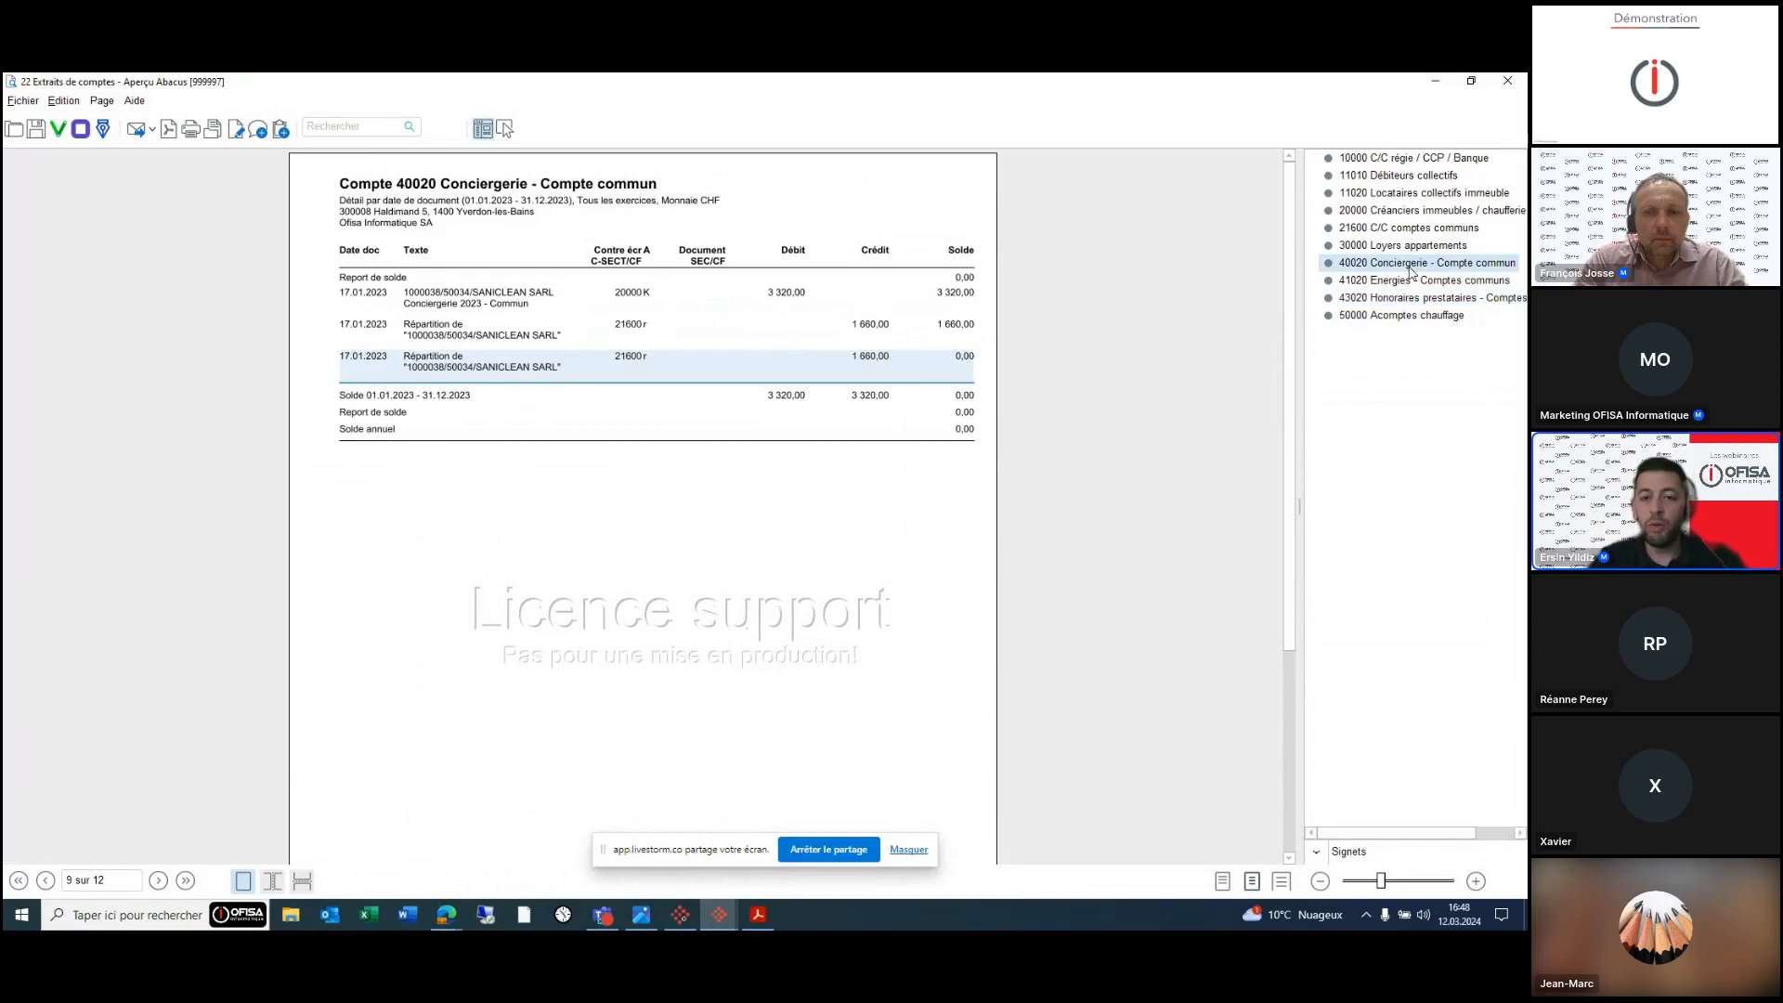
{"action": "key", "text": "Down"}
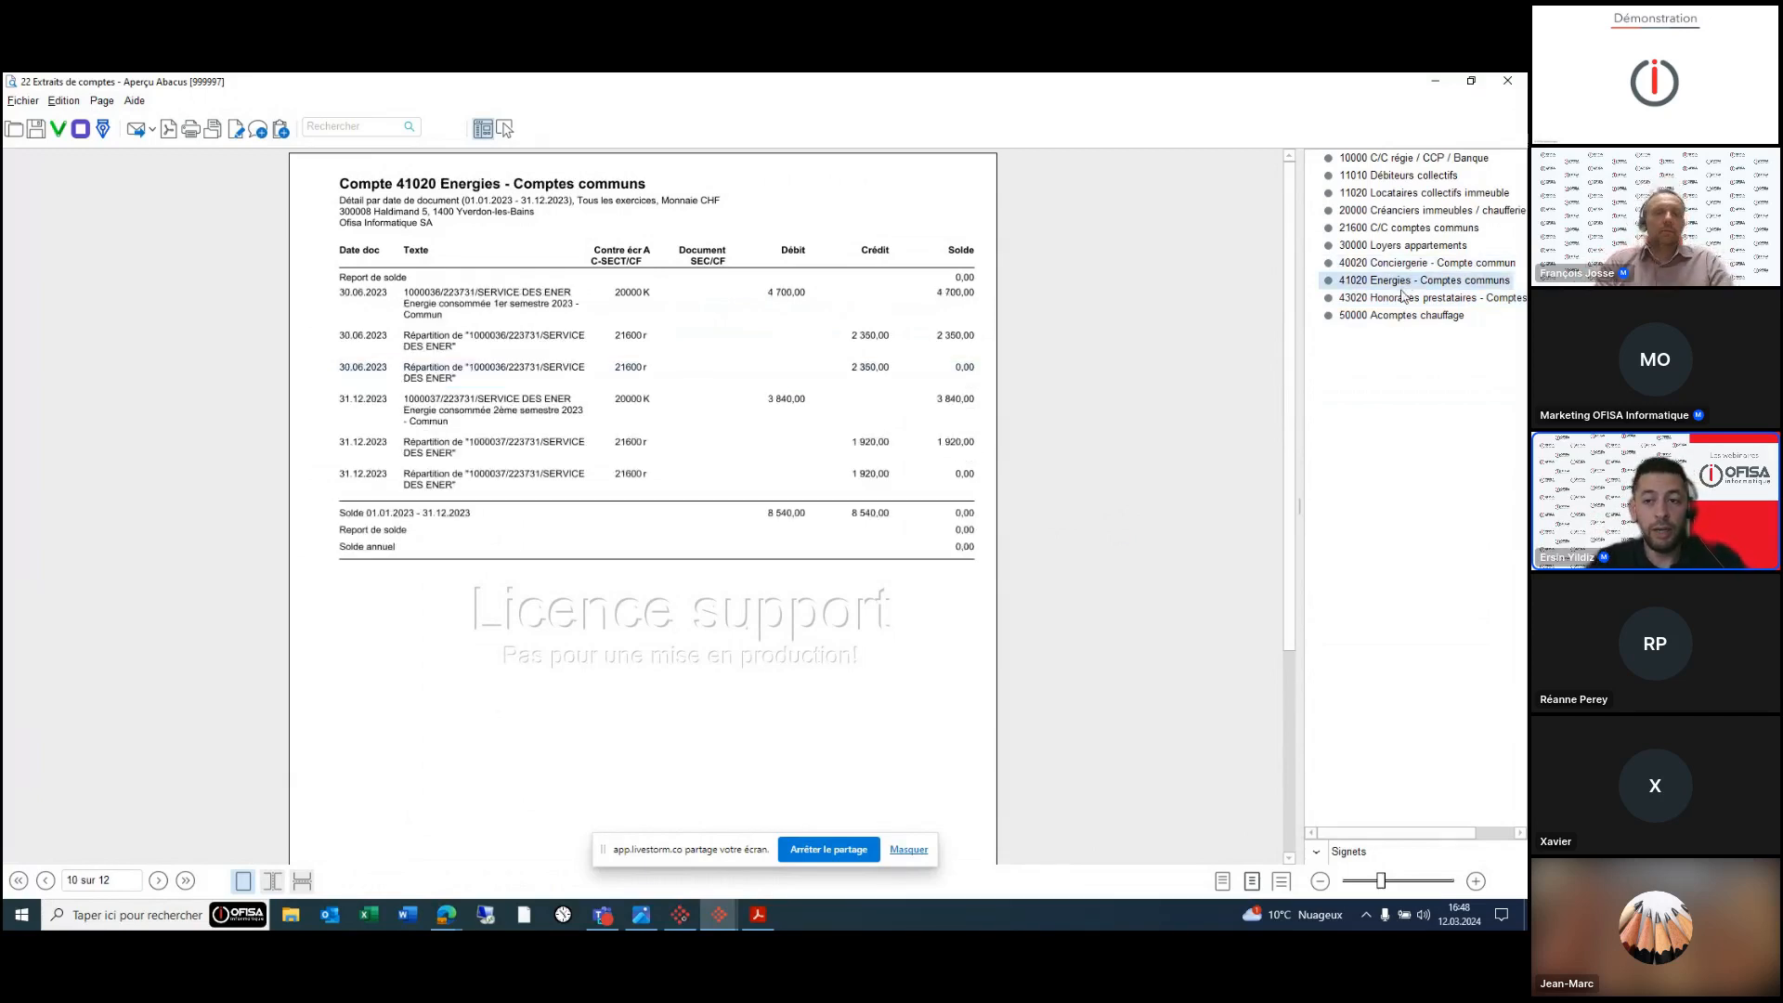
{"action": "key", "text": "Down"}
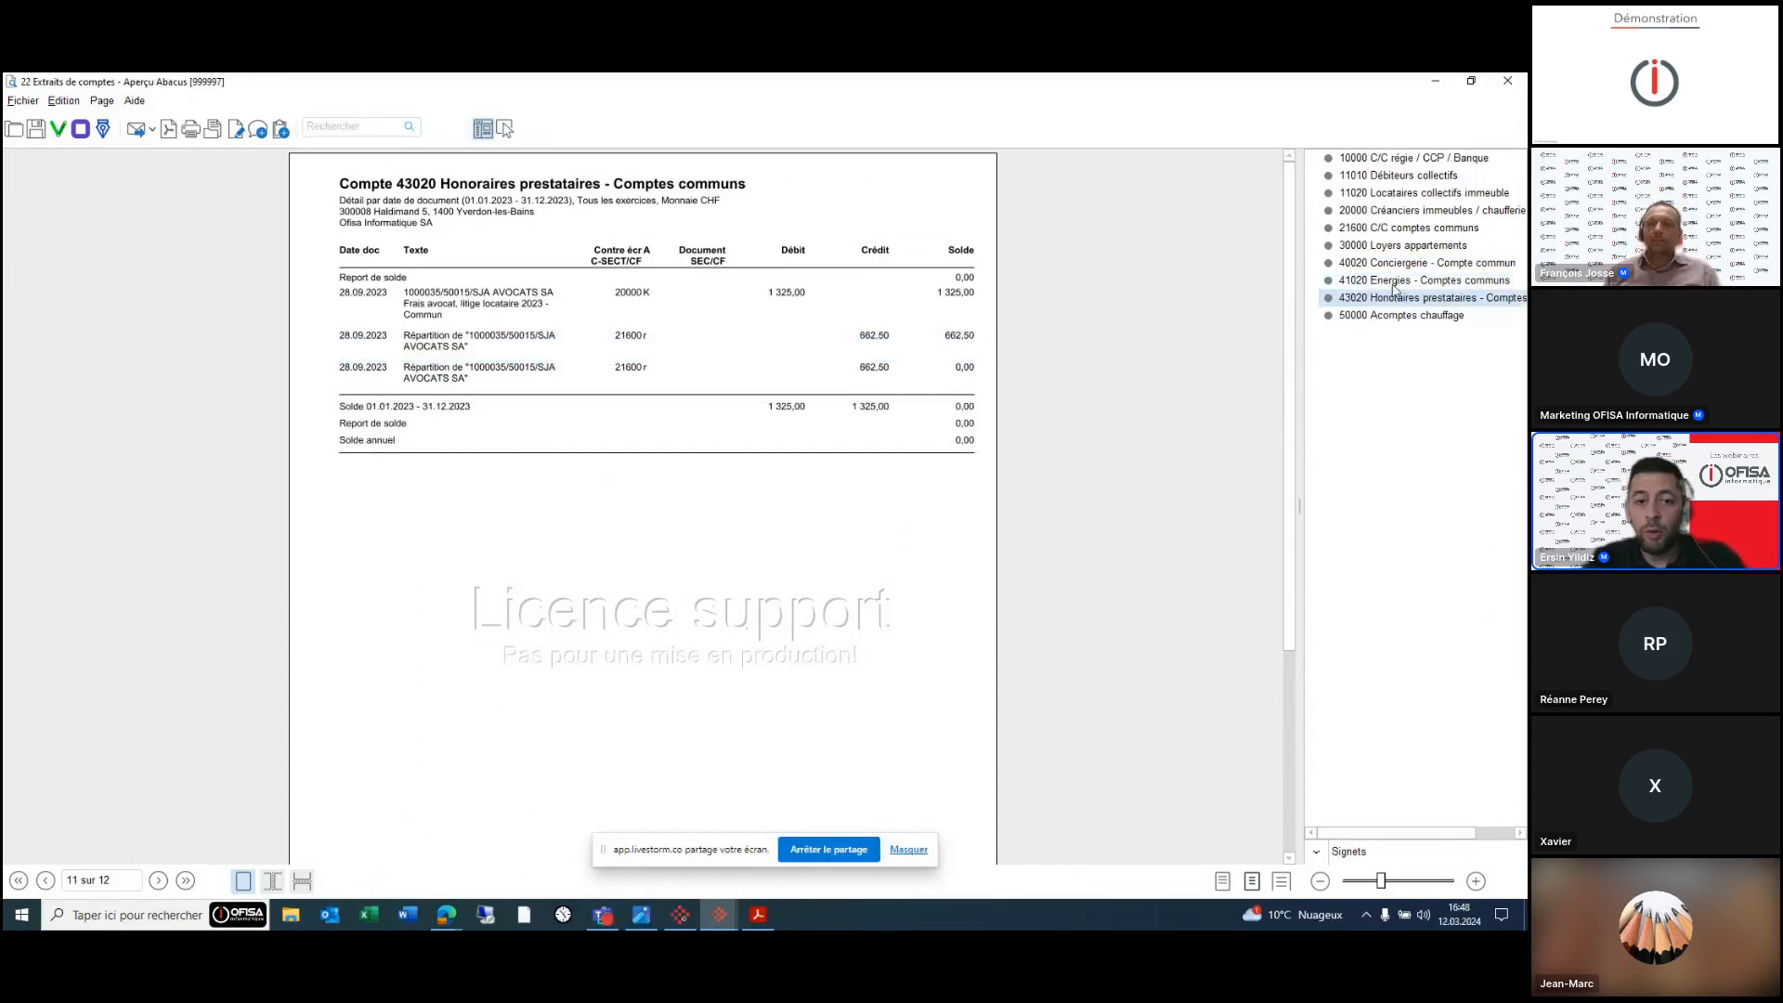
{"action": "left_click", "coordinate": [1404, 230]}
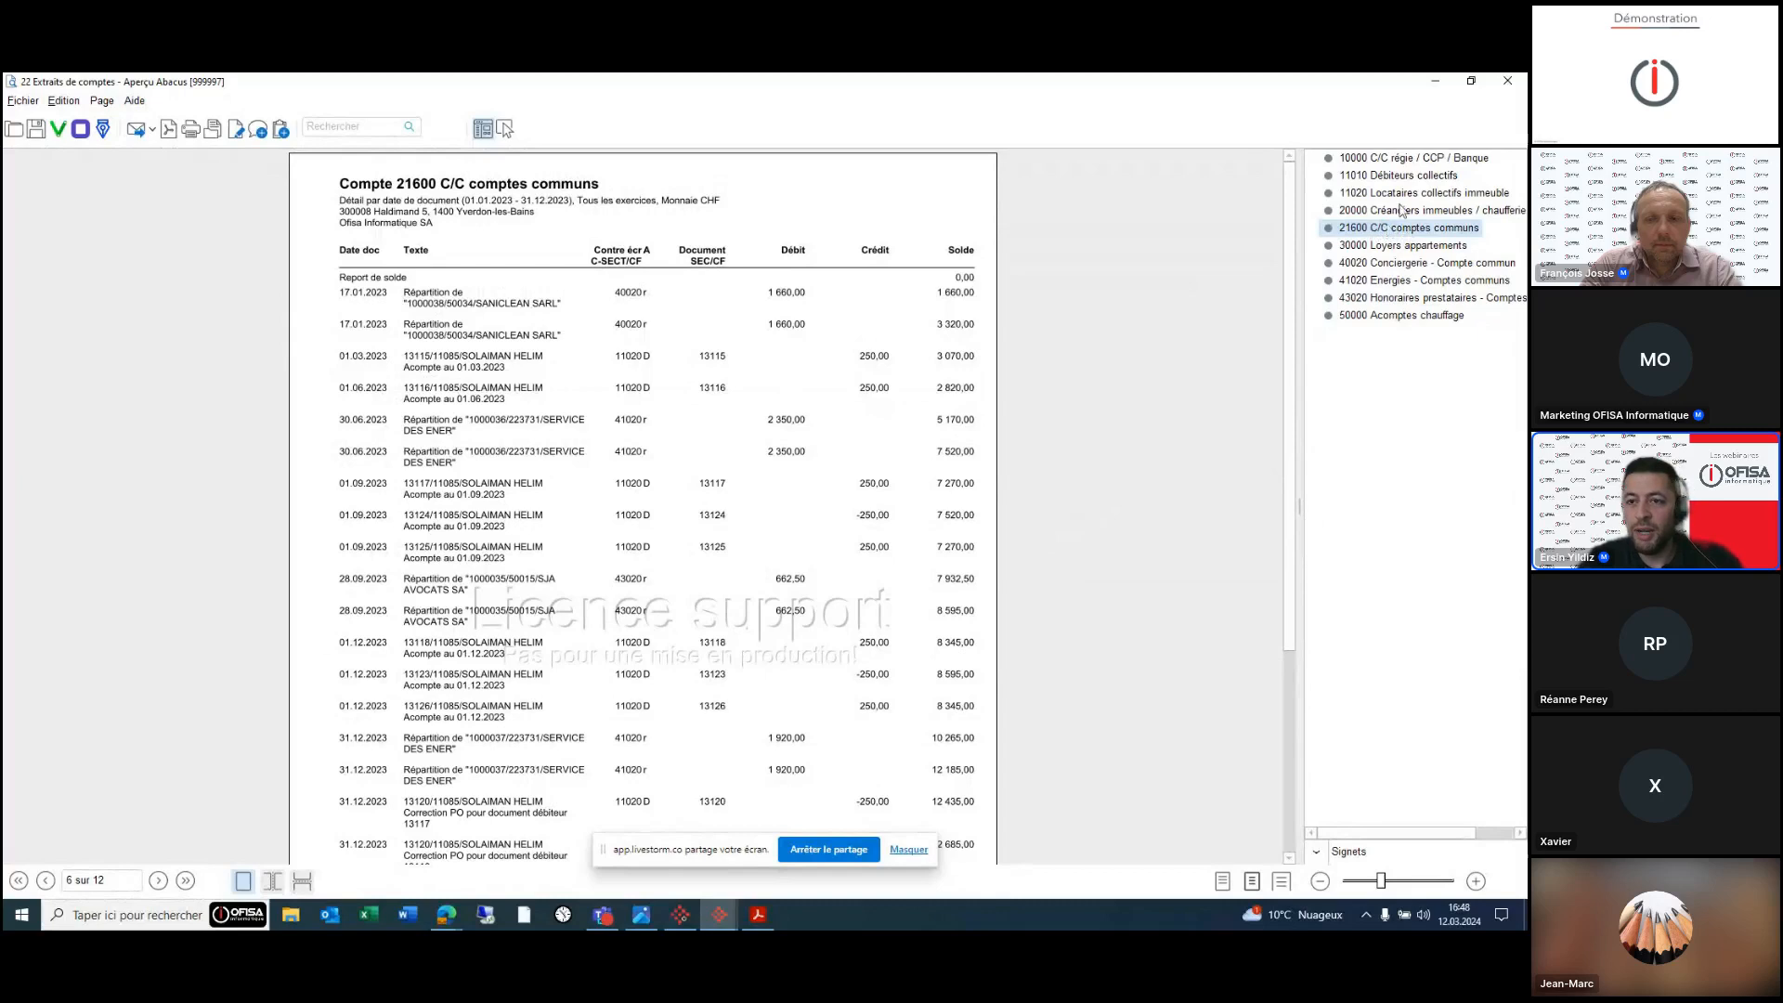
- Review tenant account 11020 and account 21600's zero balance, then close the statement preview
{"action": "left_click", "coordinate": [1402, 193]}
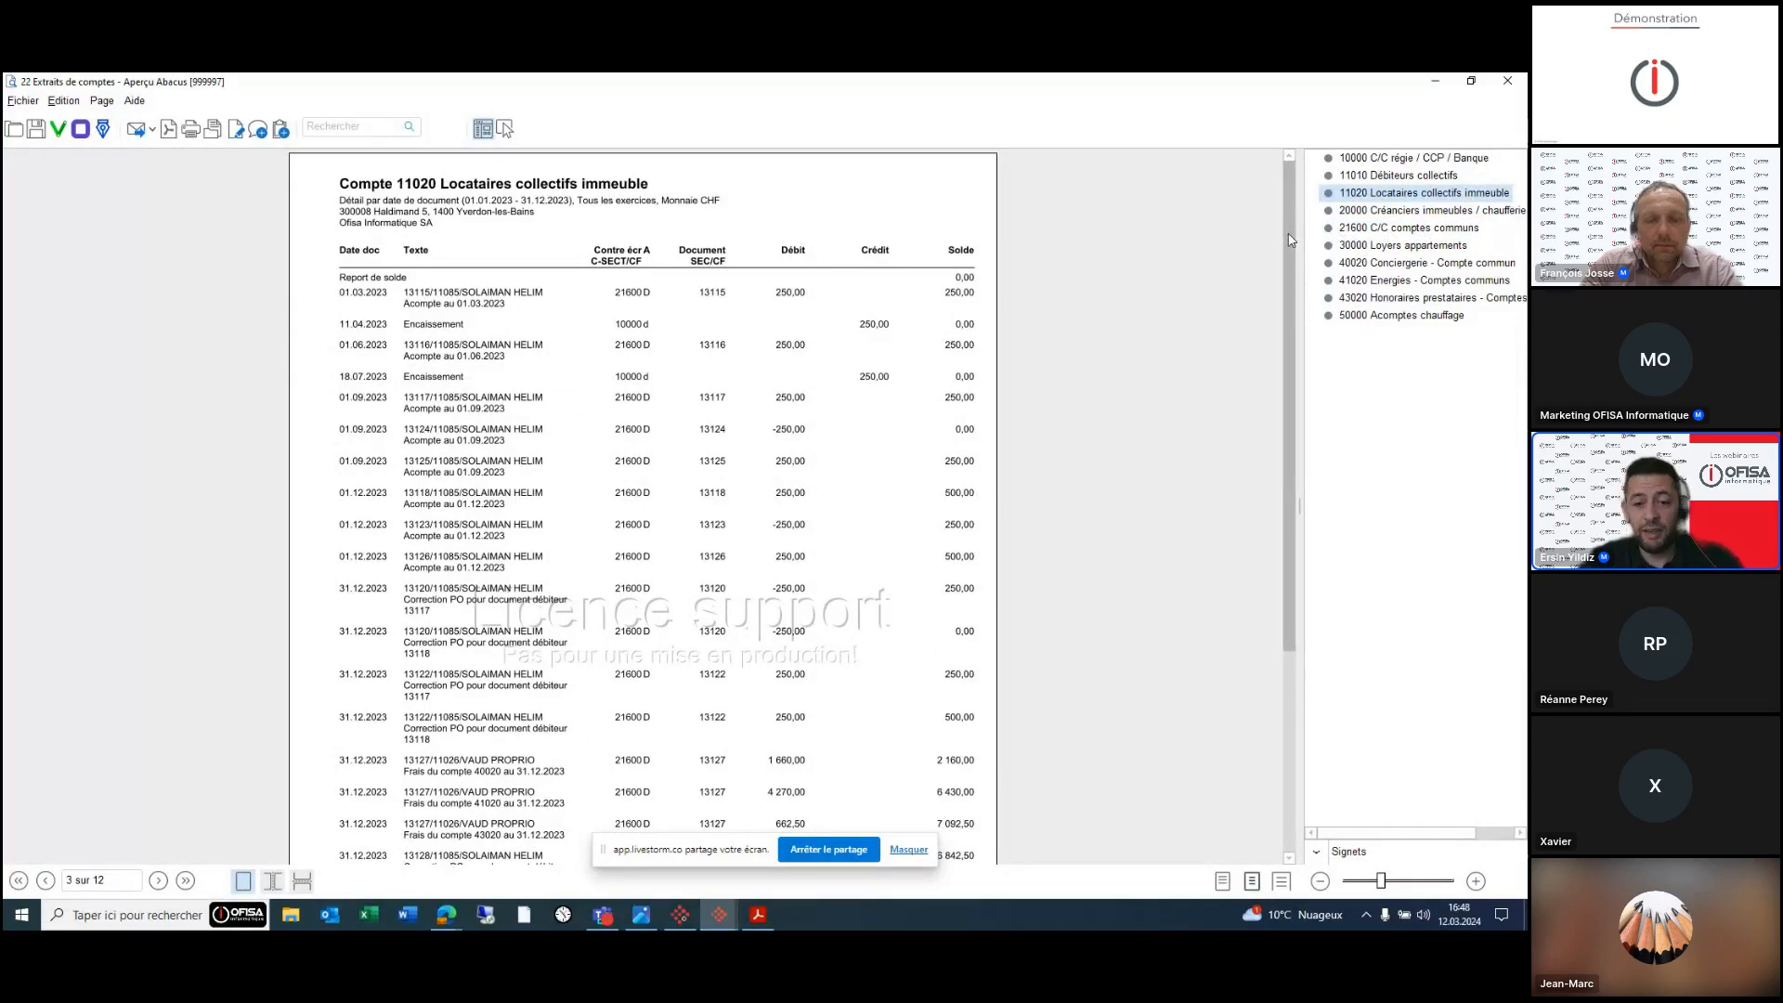
{"action": "scroll", "coordinate": [1289, 241], "scroll_direction": "down", "scroll_amount": 6}
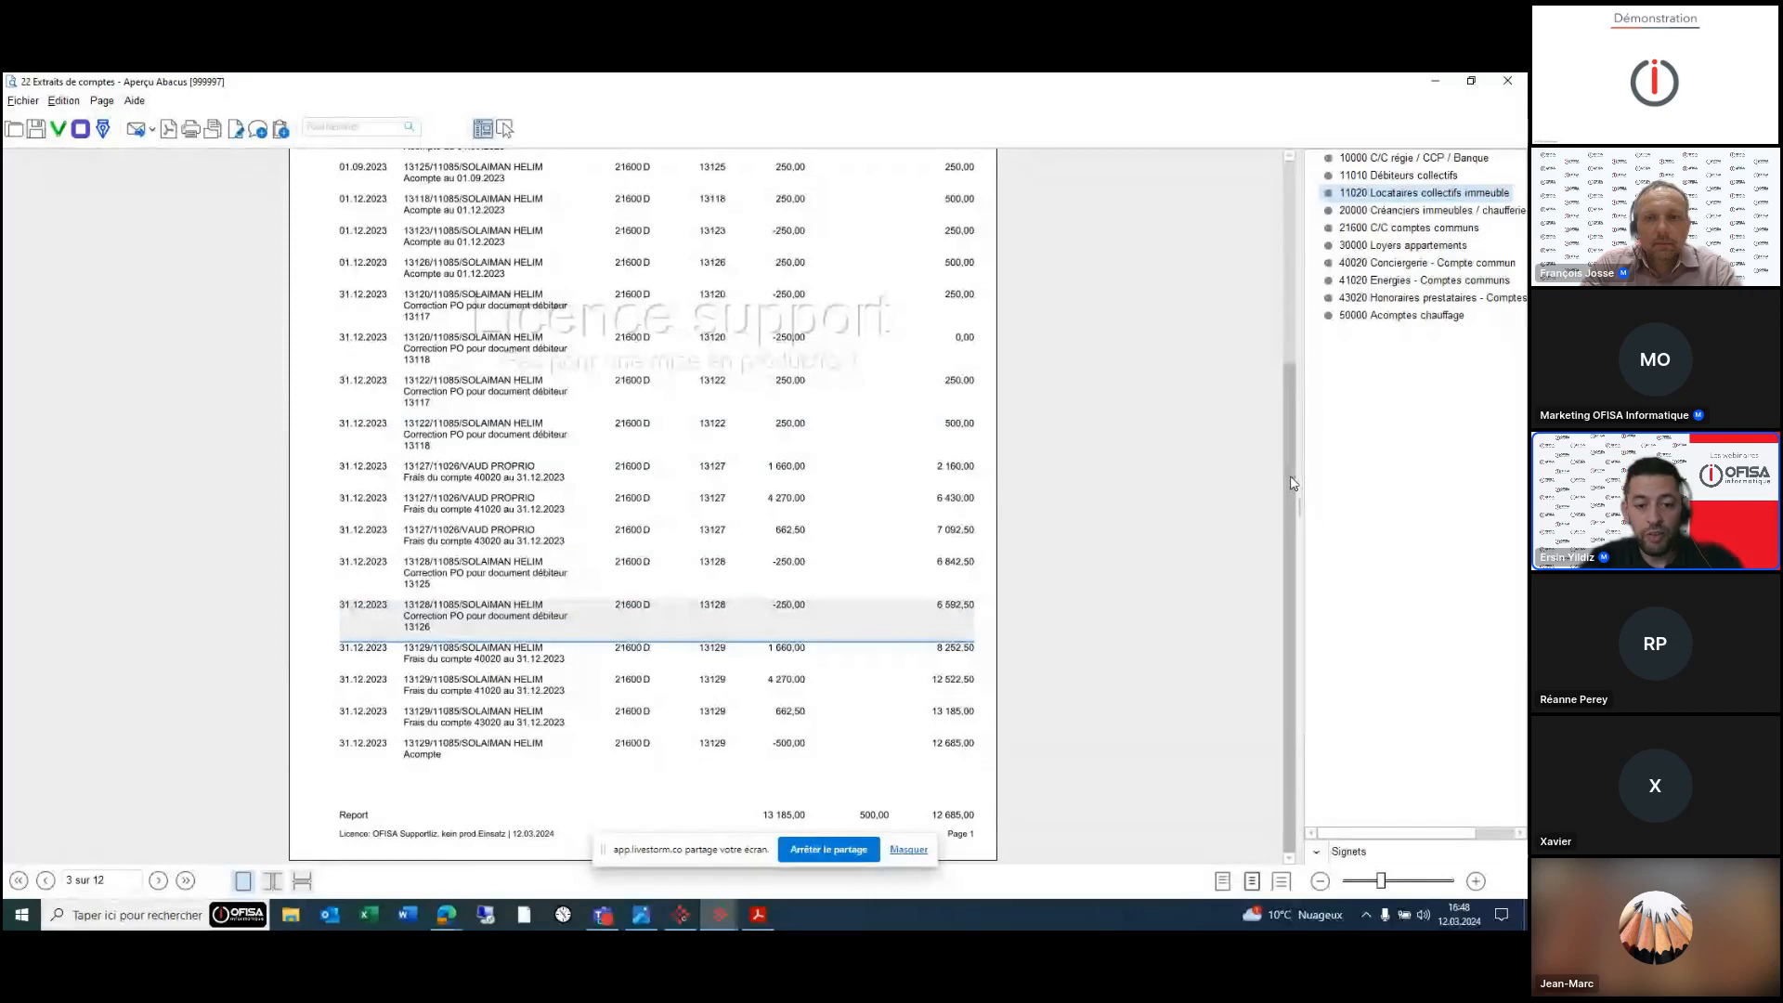
{"action": "mouse_move", "coordinate": [1289, 495]}
{"action": "left_mouse_down"}
{"action": "mouse_move", "coordinate": [1289, 379]}
{"action": "mouse_move", "coordinate": [1289, 463]}
{"action": "left_mouse_up"}
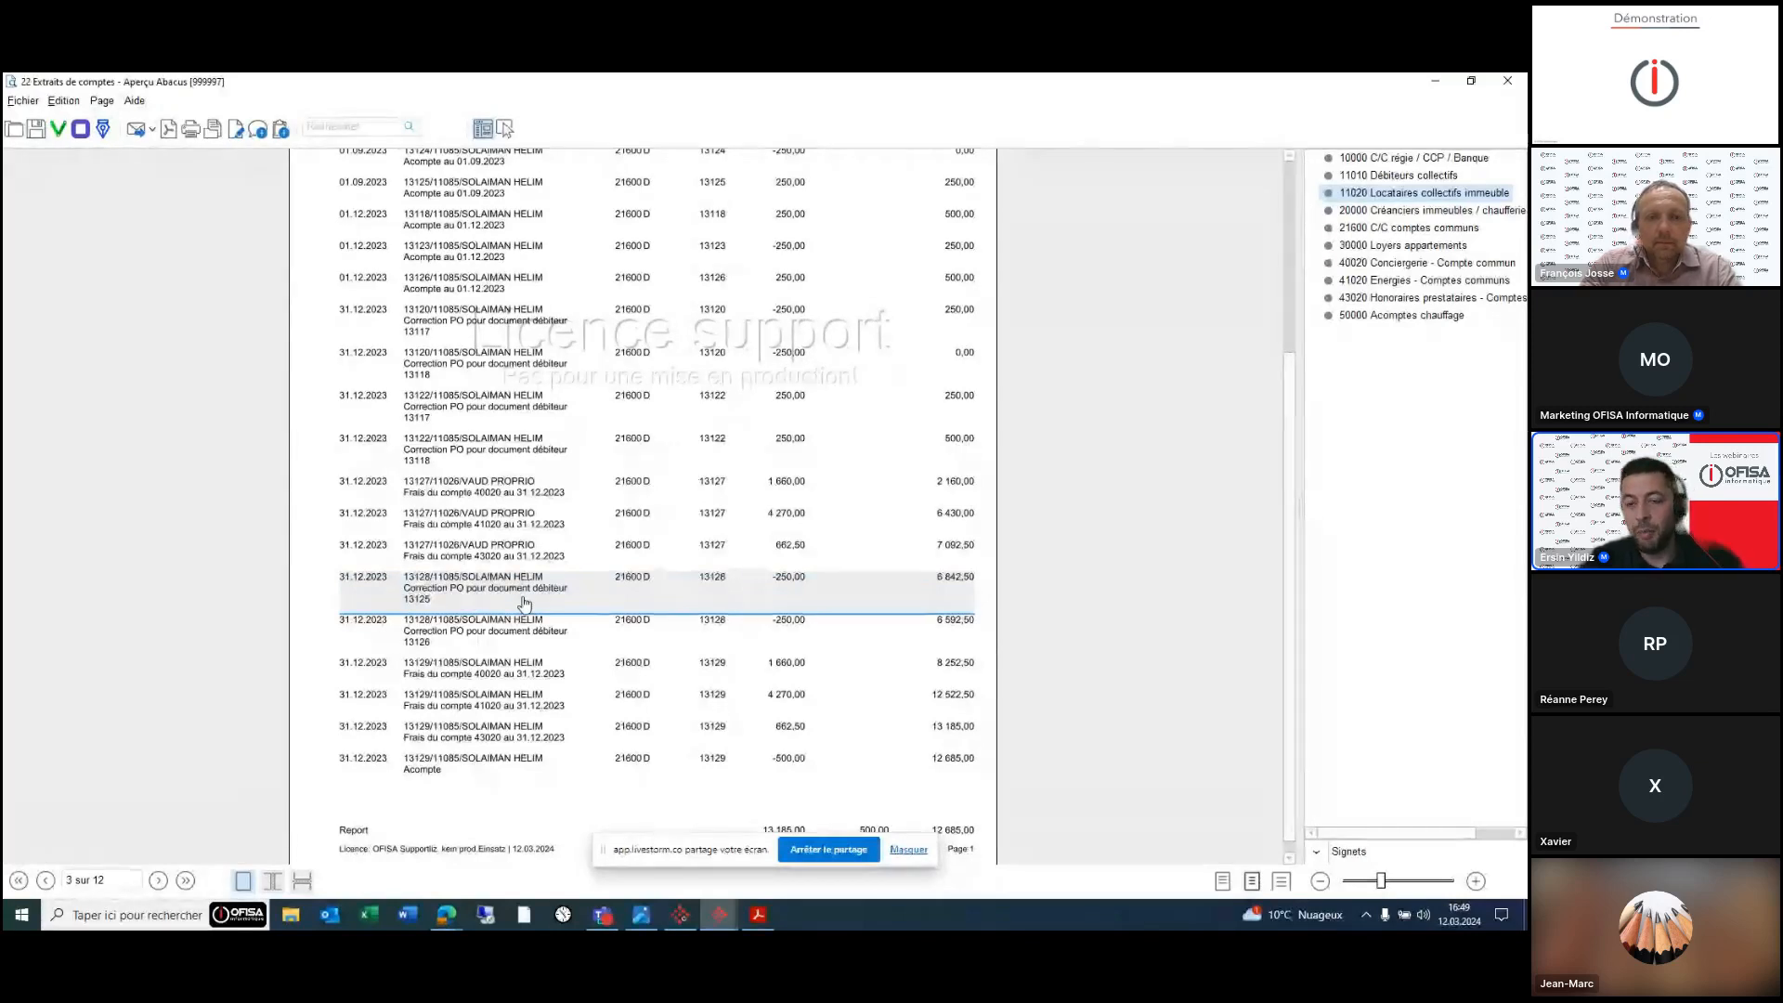
{"action": "left_click", "coordinate": [1393, 232]}
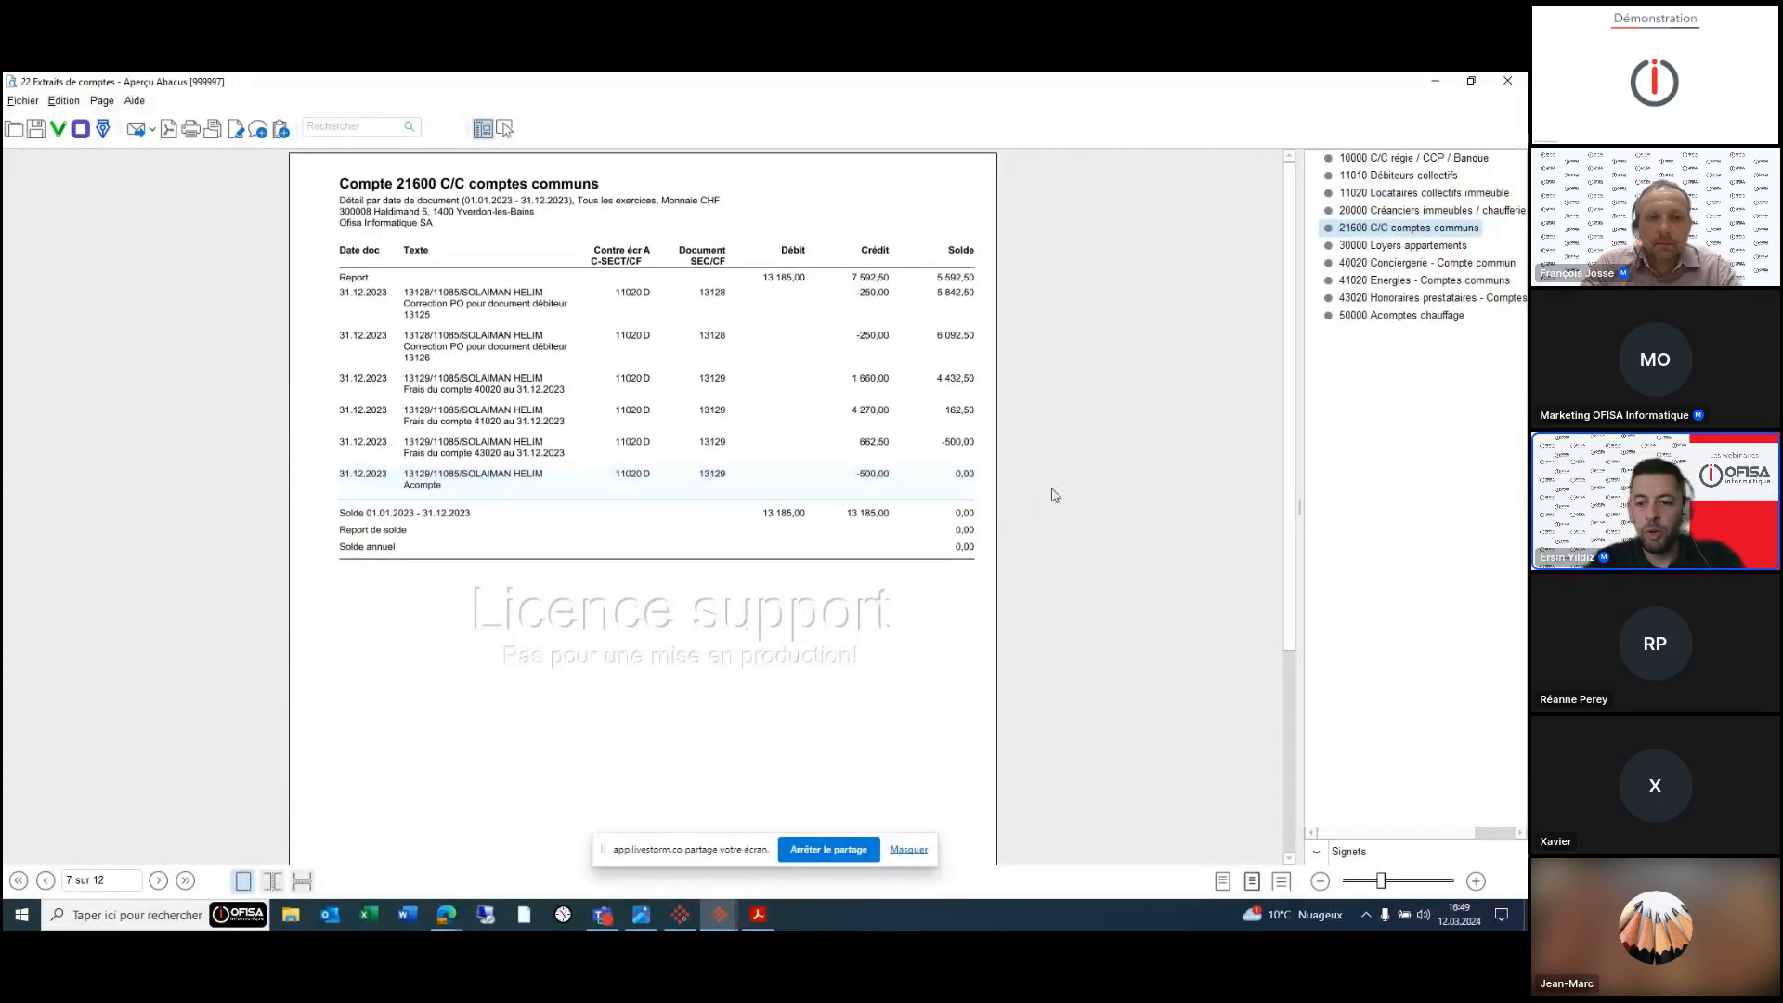
{"action": "left_click", "coordinate": [1507, 80]}
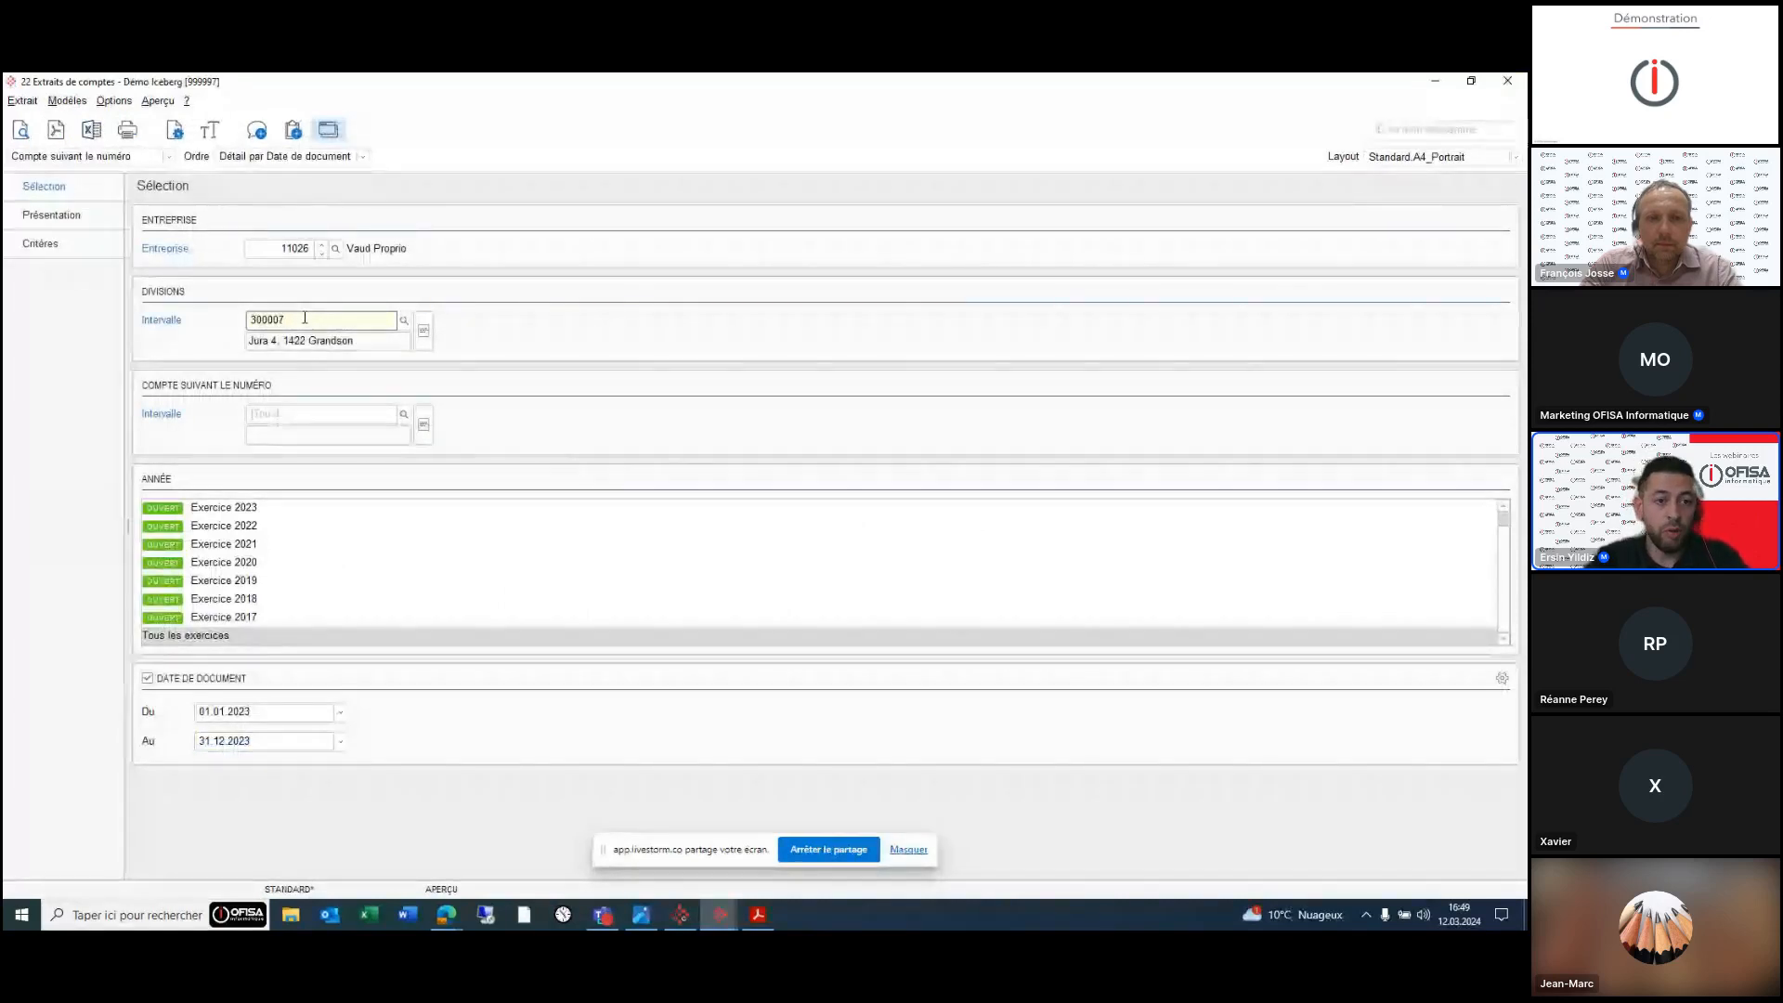
- Preview building 300007's 2023 statements across accounts 40020, 43020, 21600 and 20000, then switch to 11 Base des immeubles
{"action": "key", "text": "Tab"}
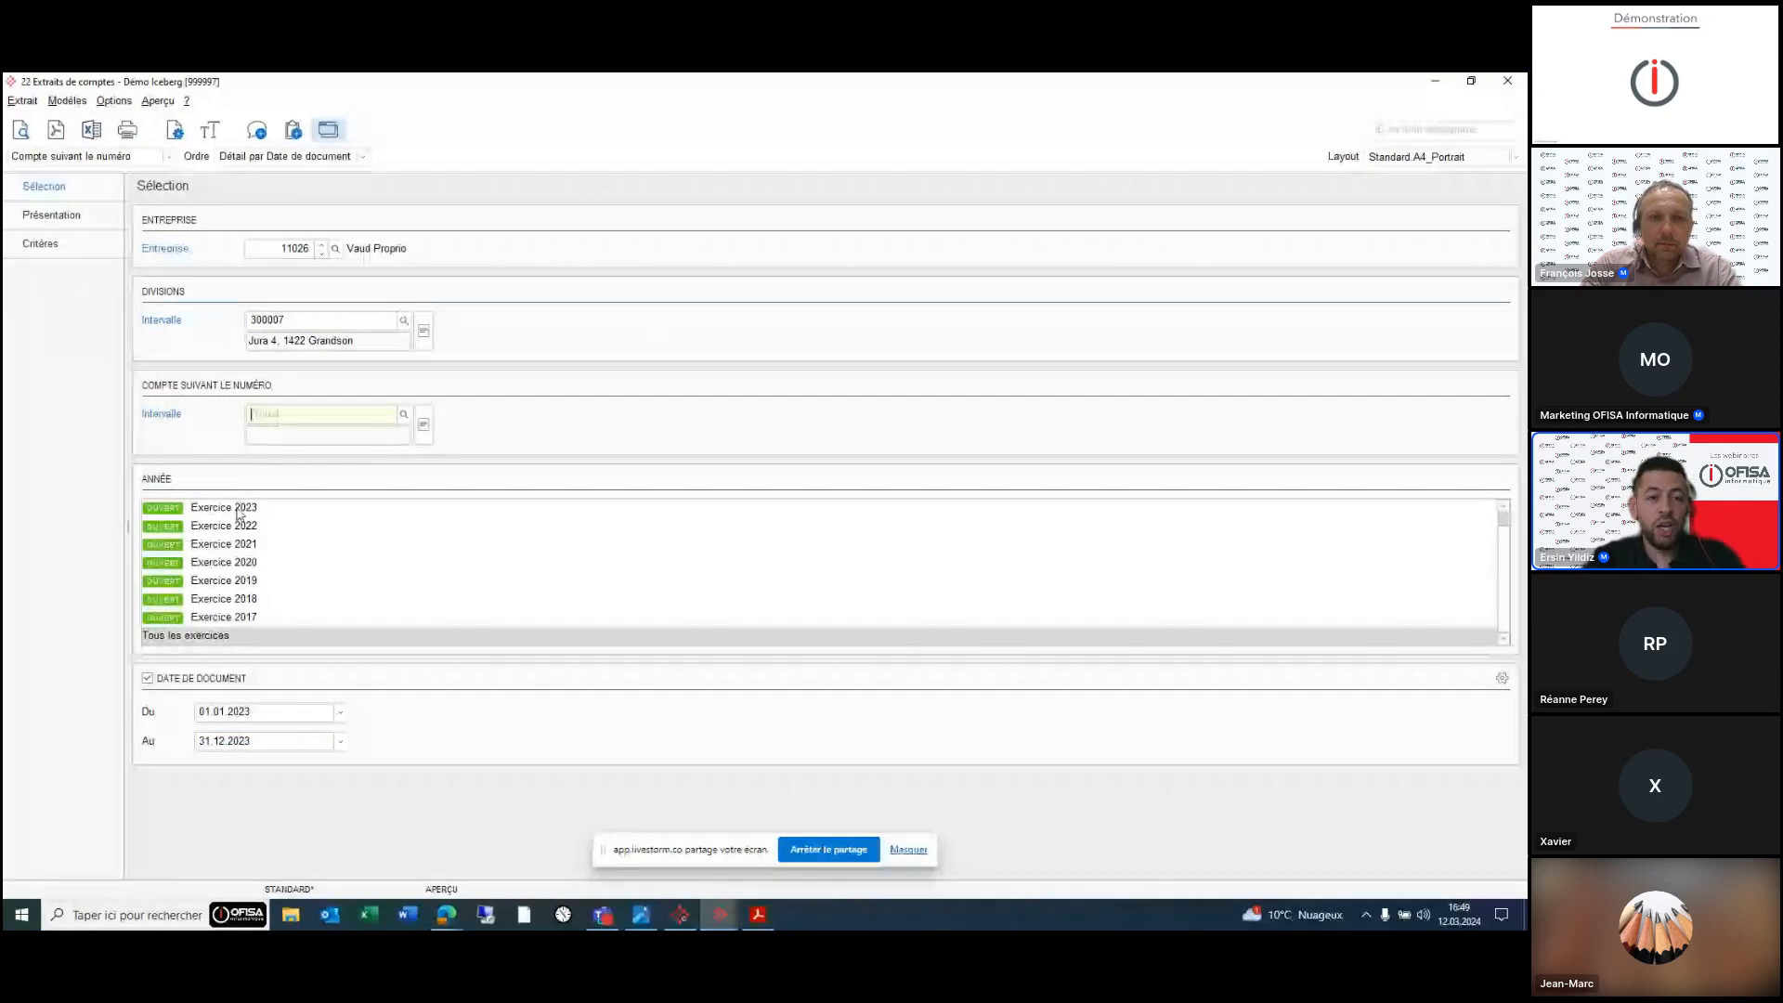
{"action": "left_click", "coordinate": [21, 129]}
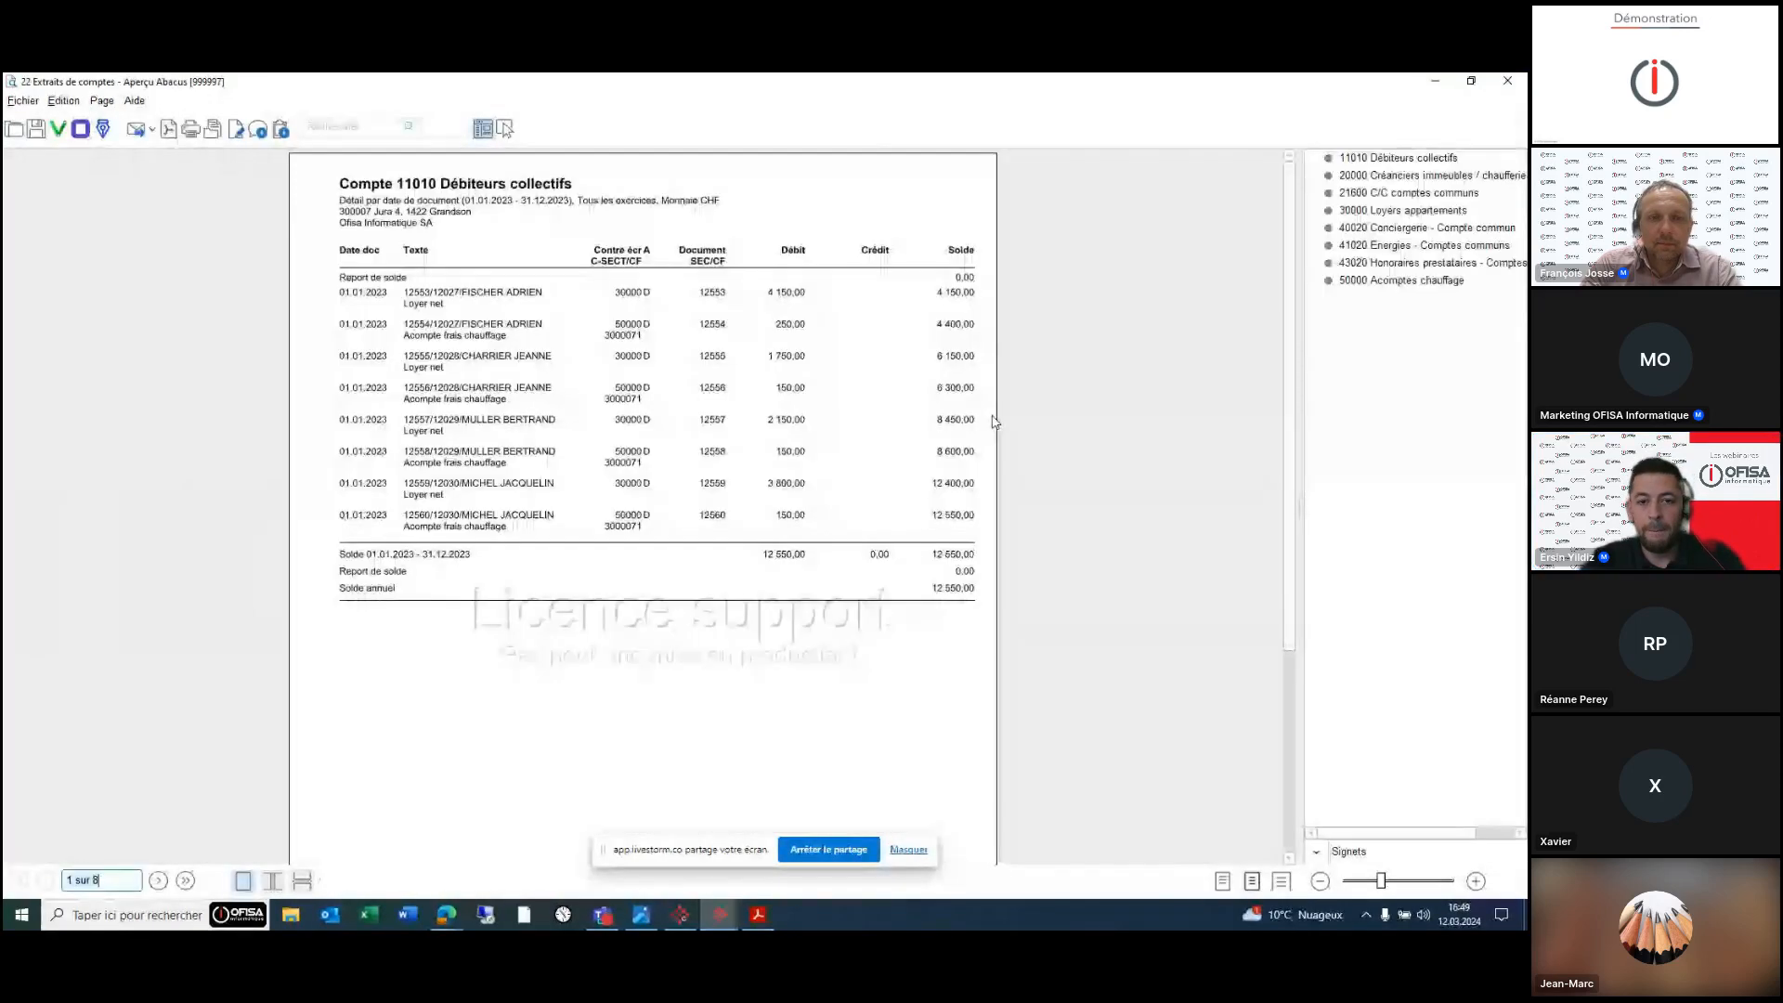
{"action": "left_click", "coordinate": [1372, 232]}
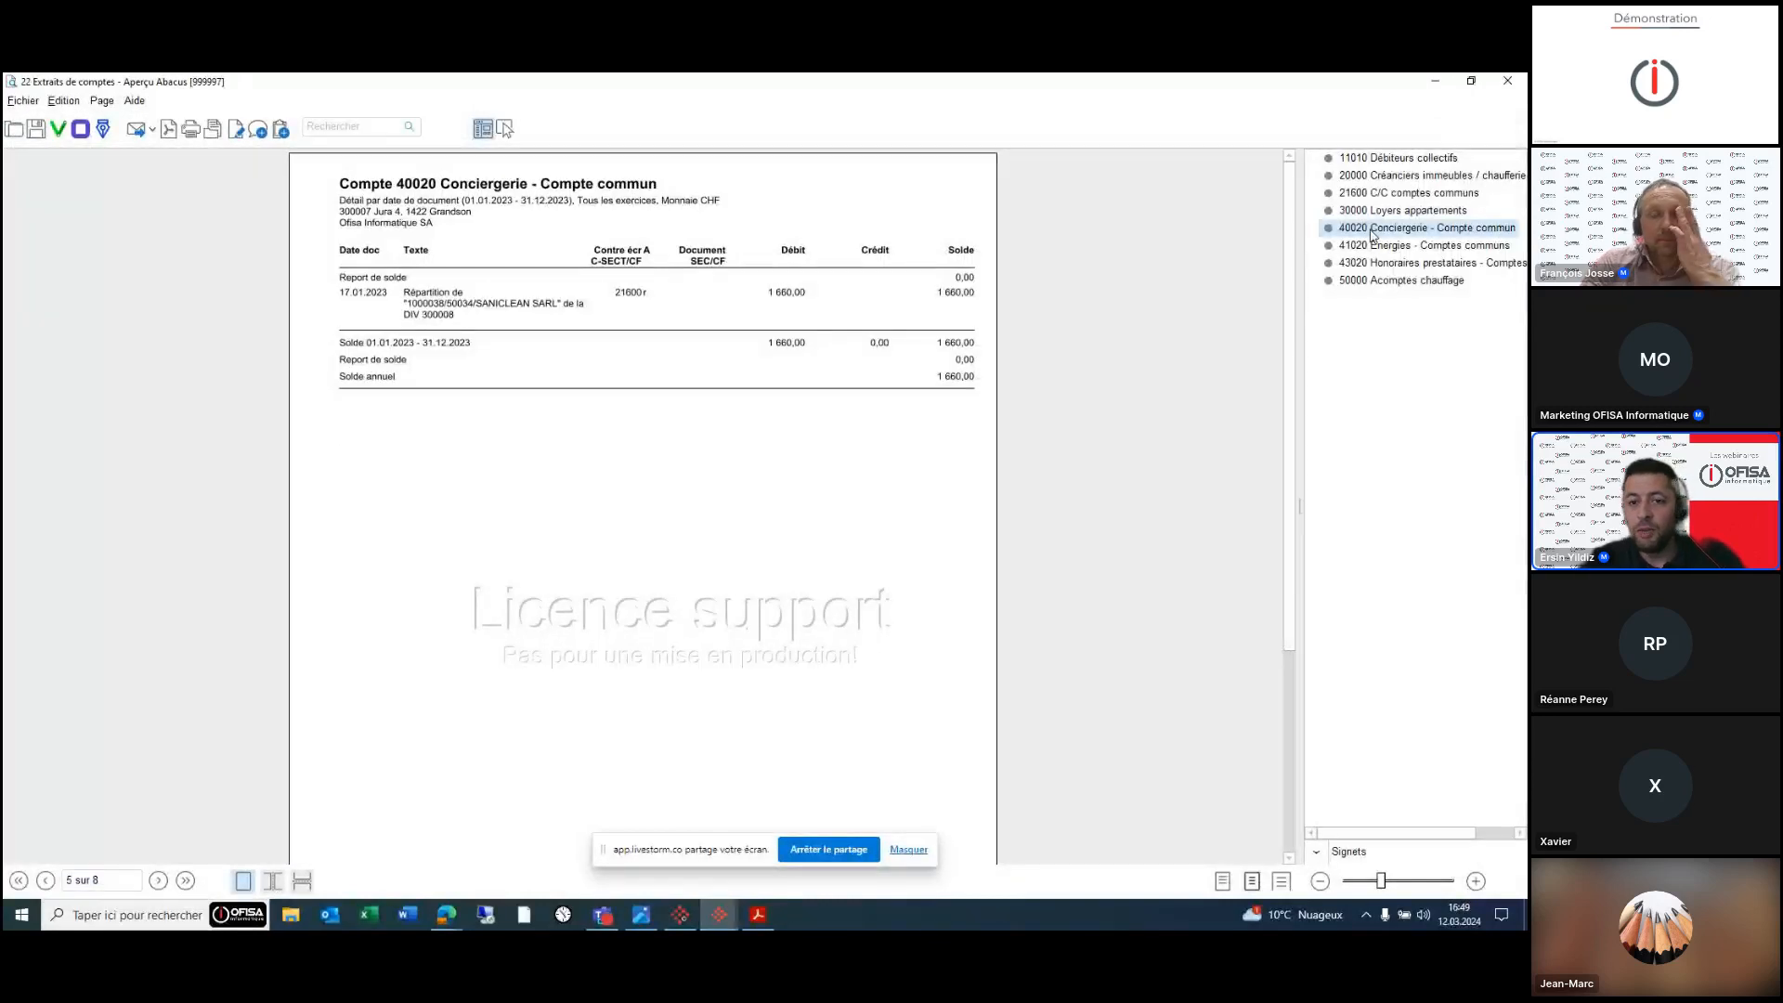
{"action": "key", "text": "Down"}
{"action": "key", "text": "Down"}
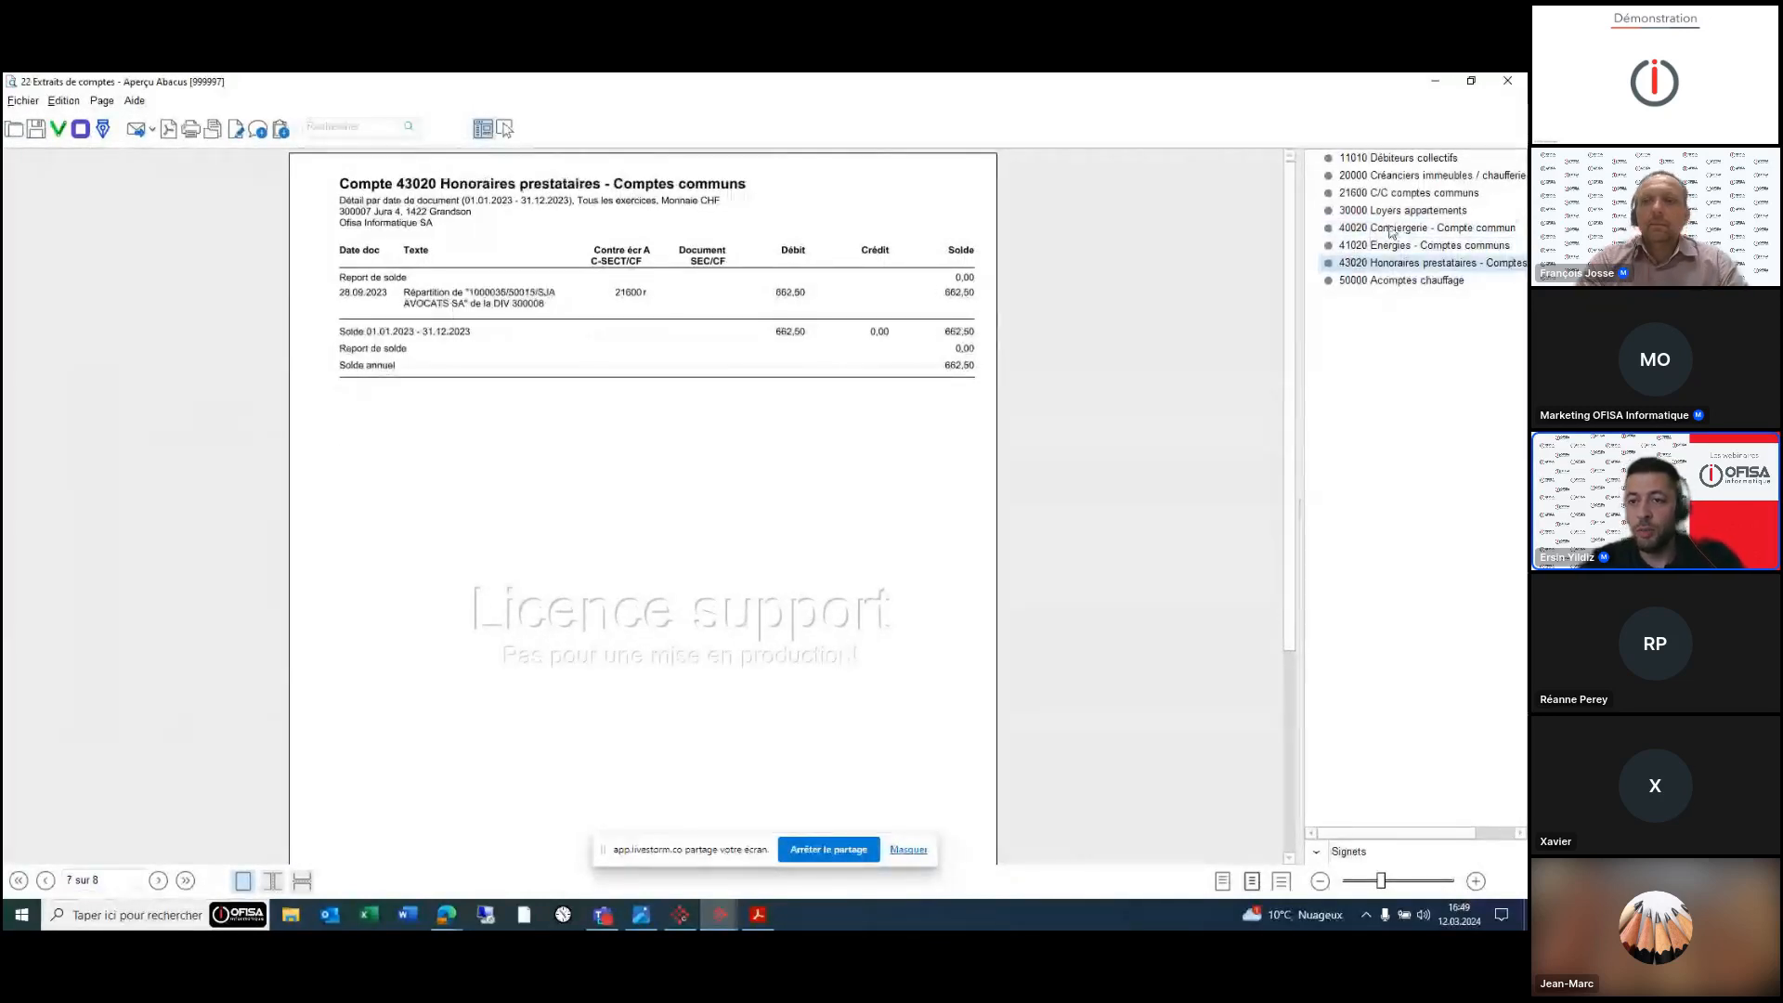
{"action": "left_click", "coordinate": [1382, 195]}
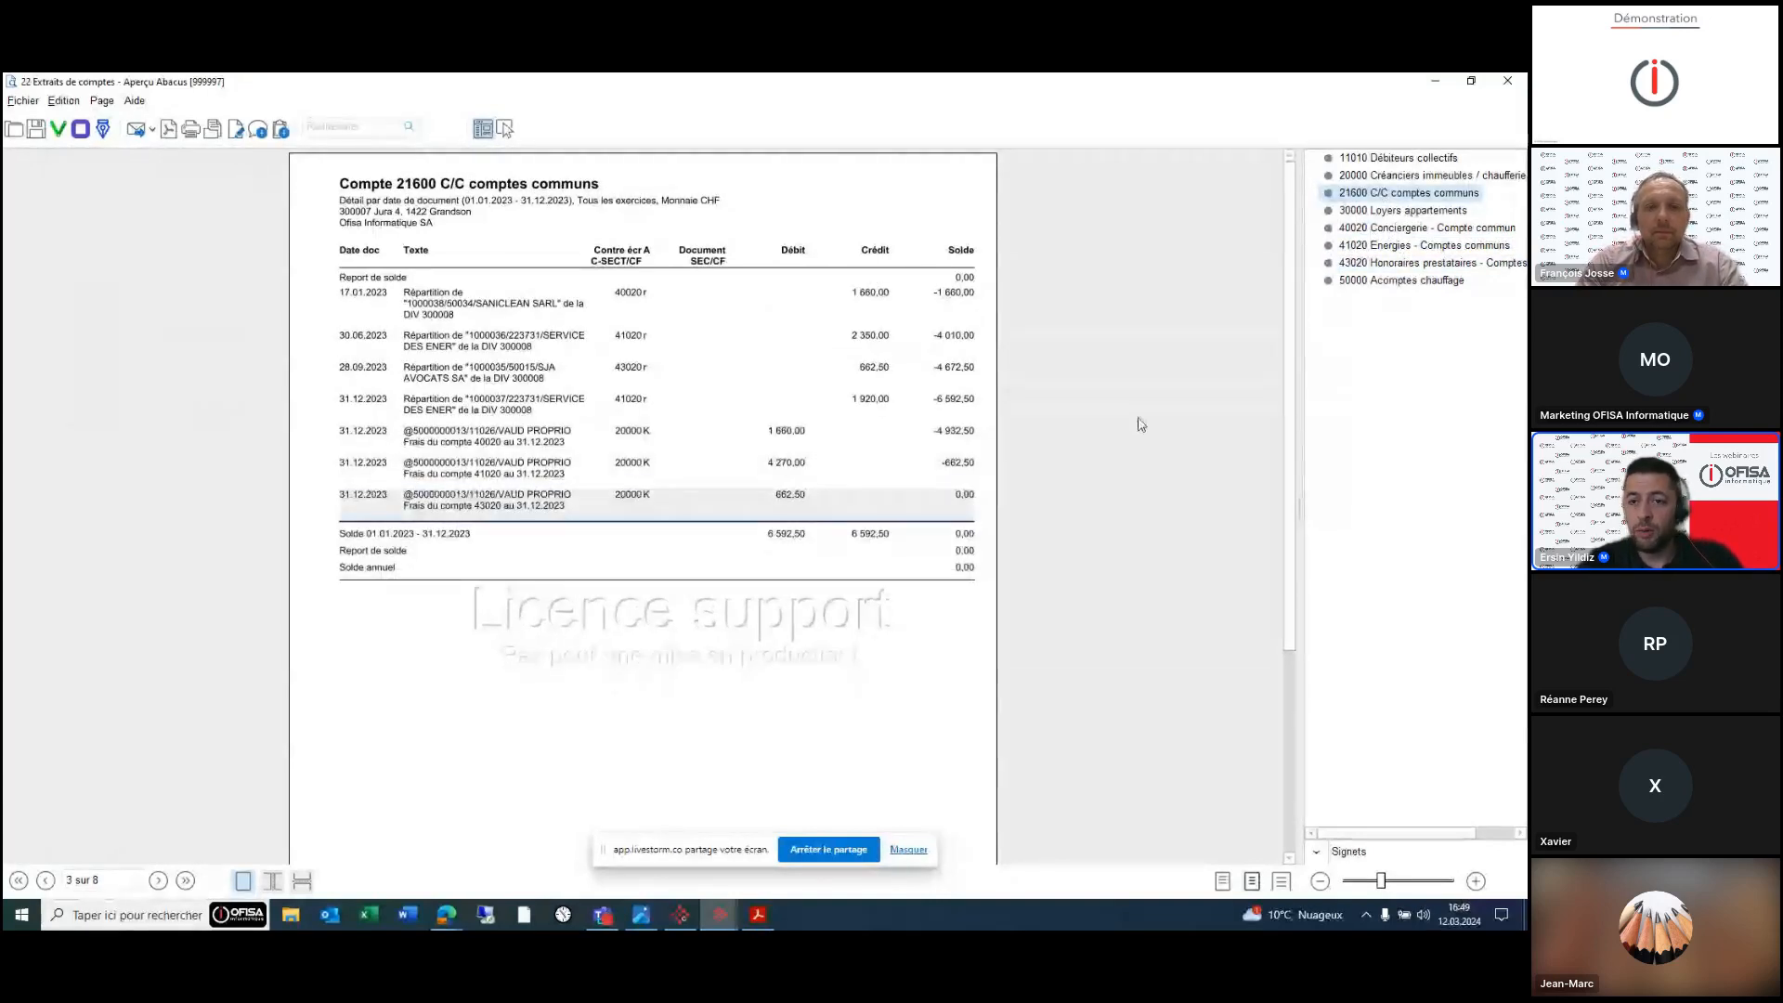
{"action": "key", "text": "Up"}
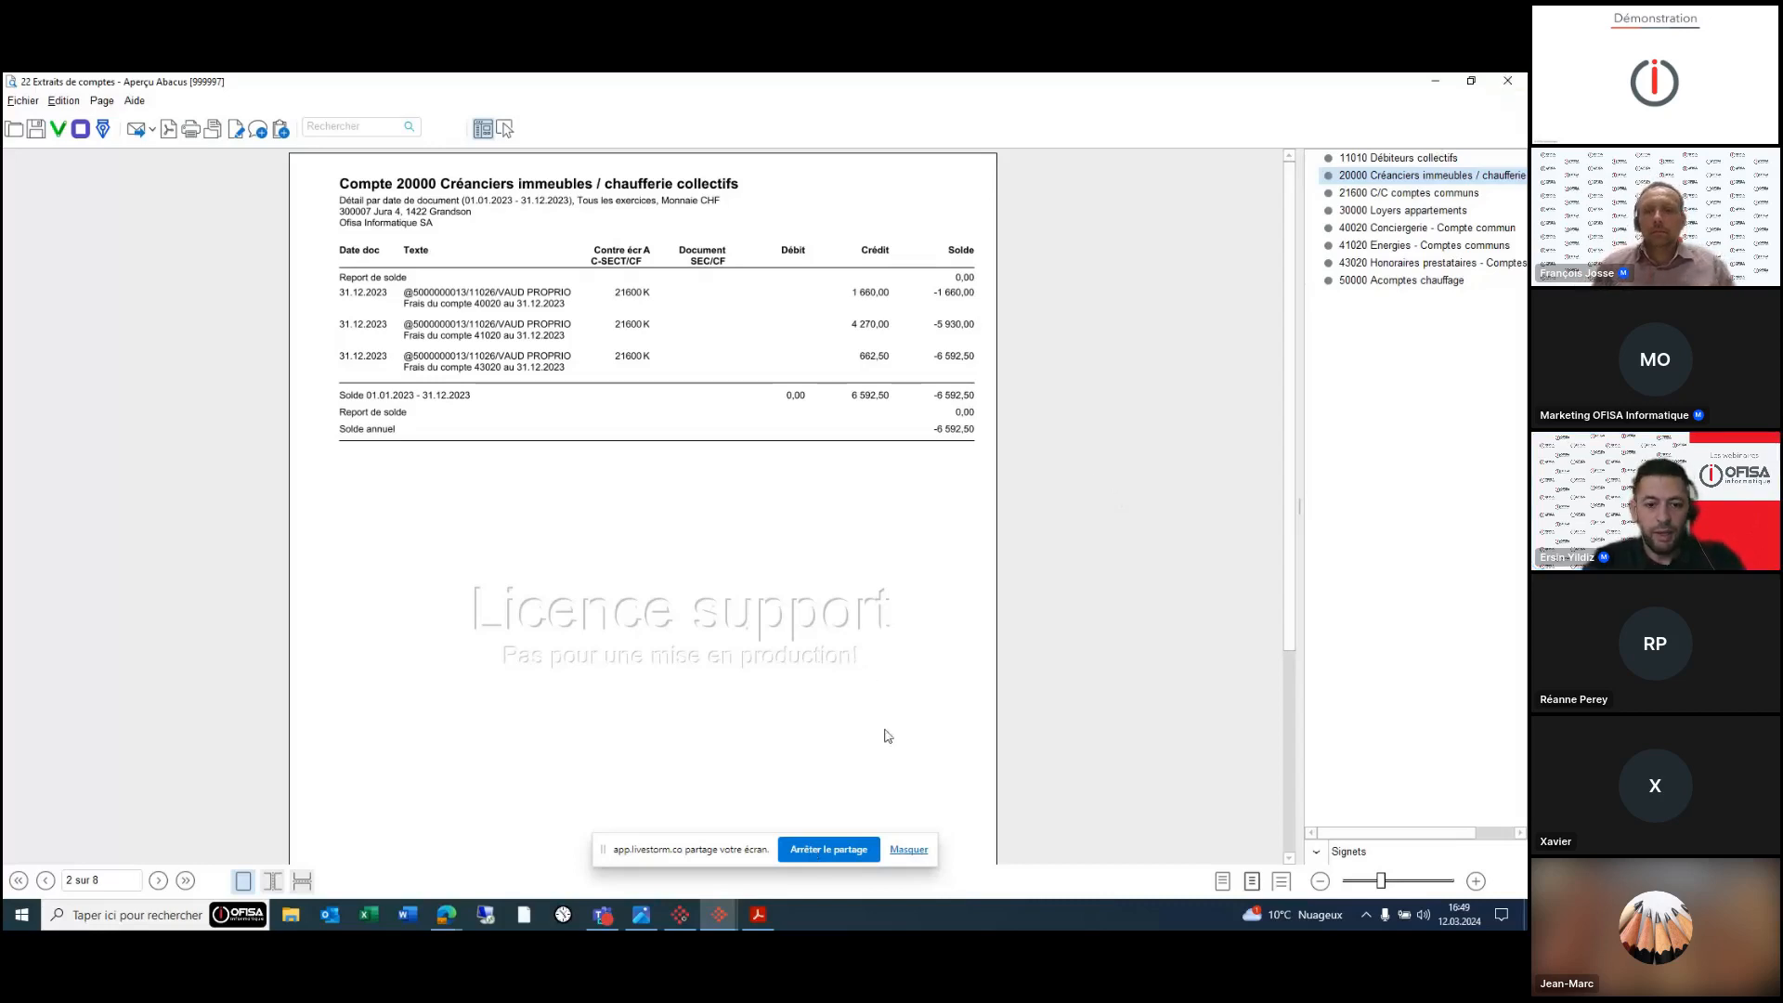
{"action": "left_click", "coordinate": [724, 920]}
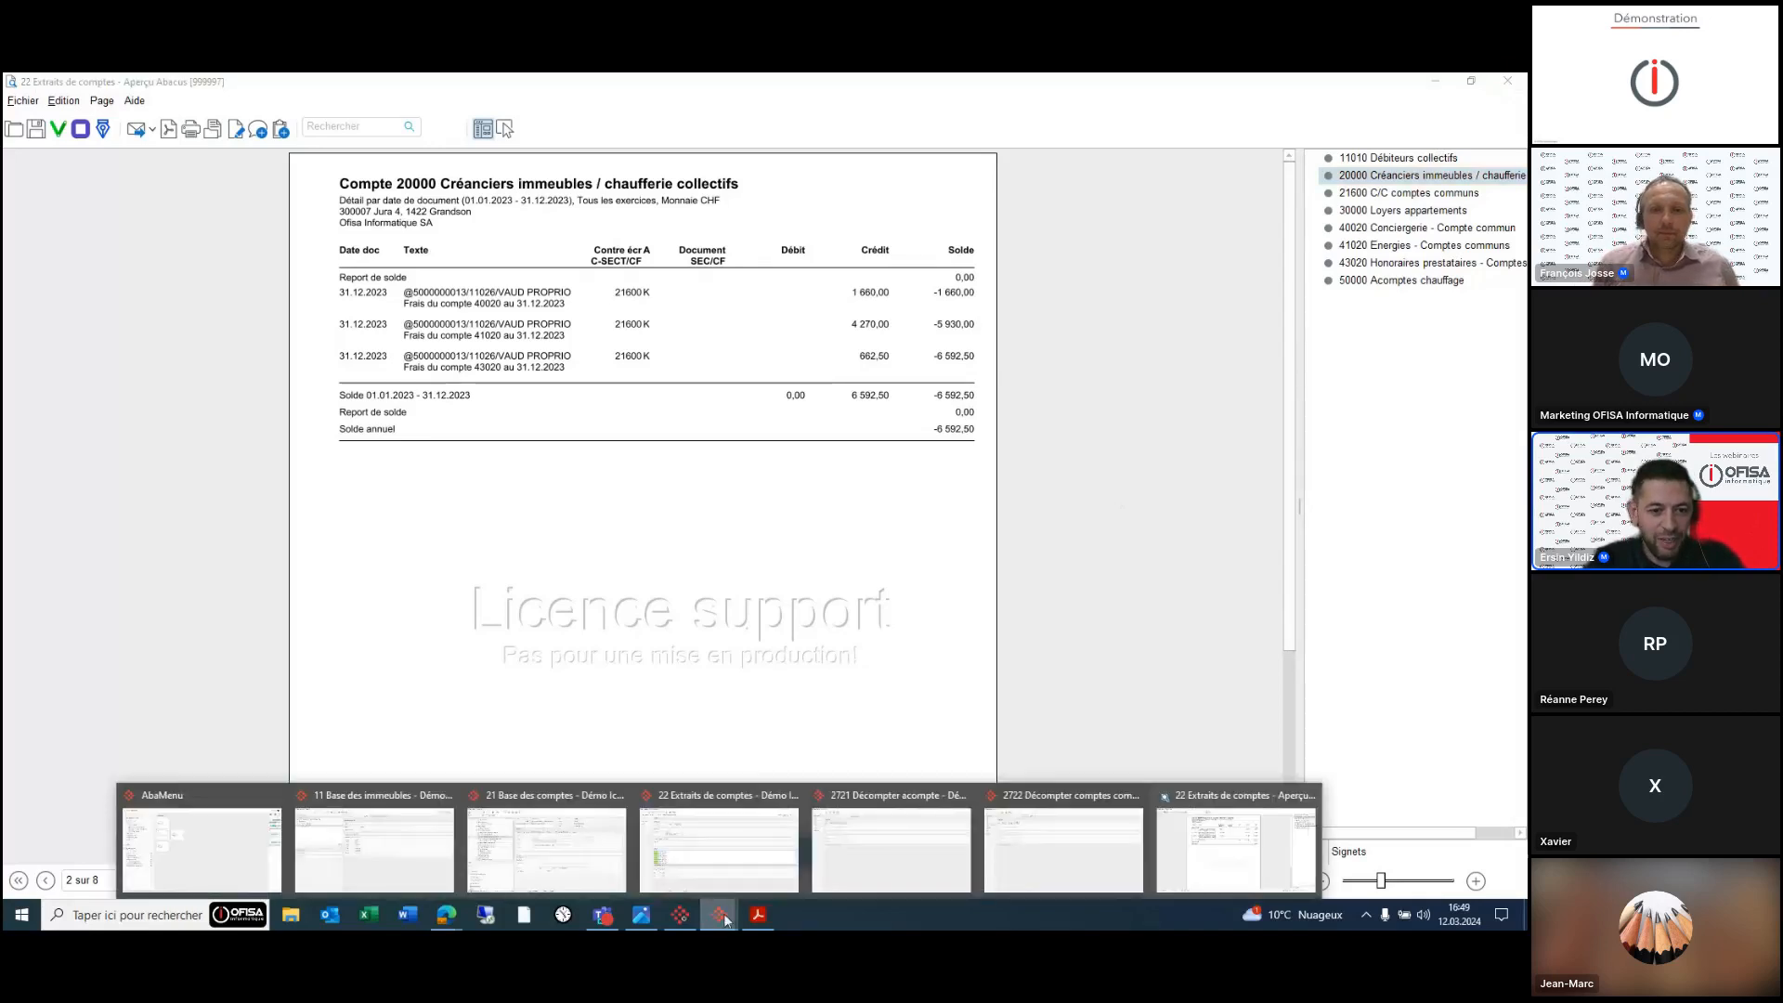
{"action": "left_click", "coordinate": [386, 831]}
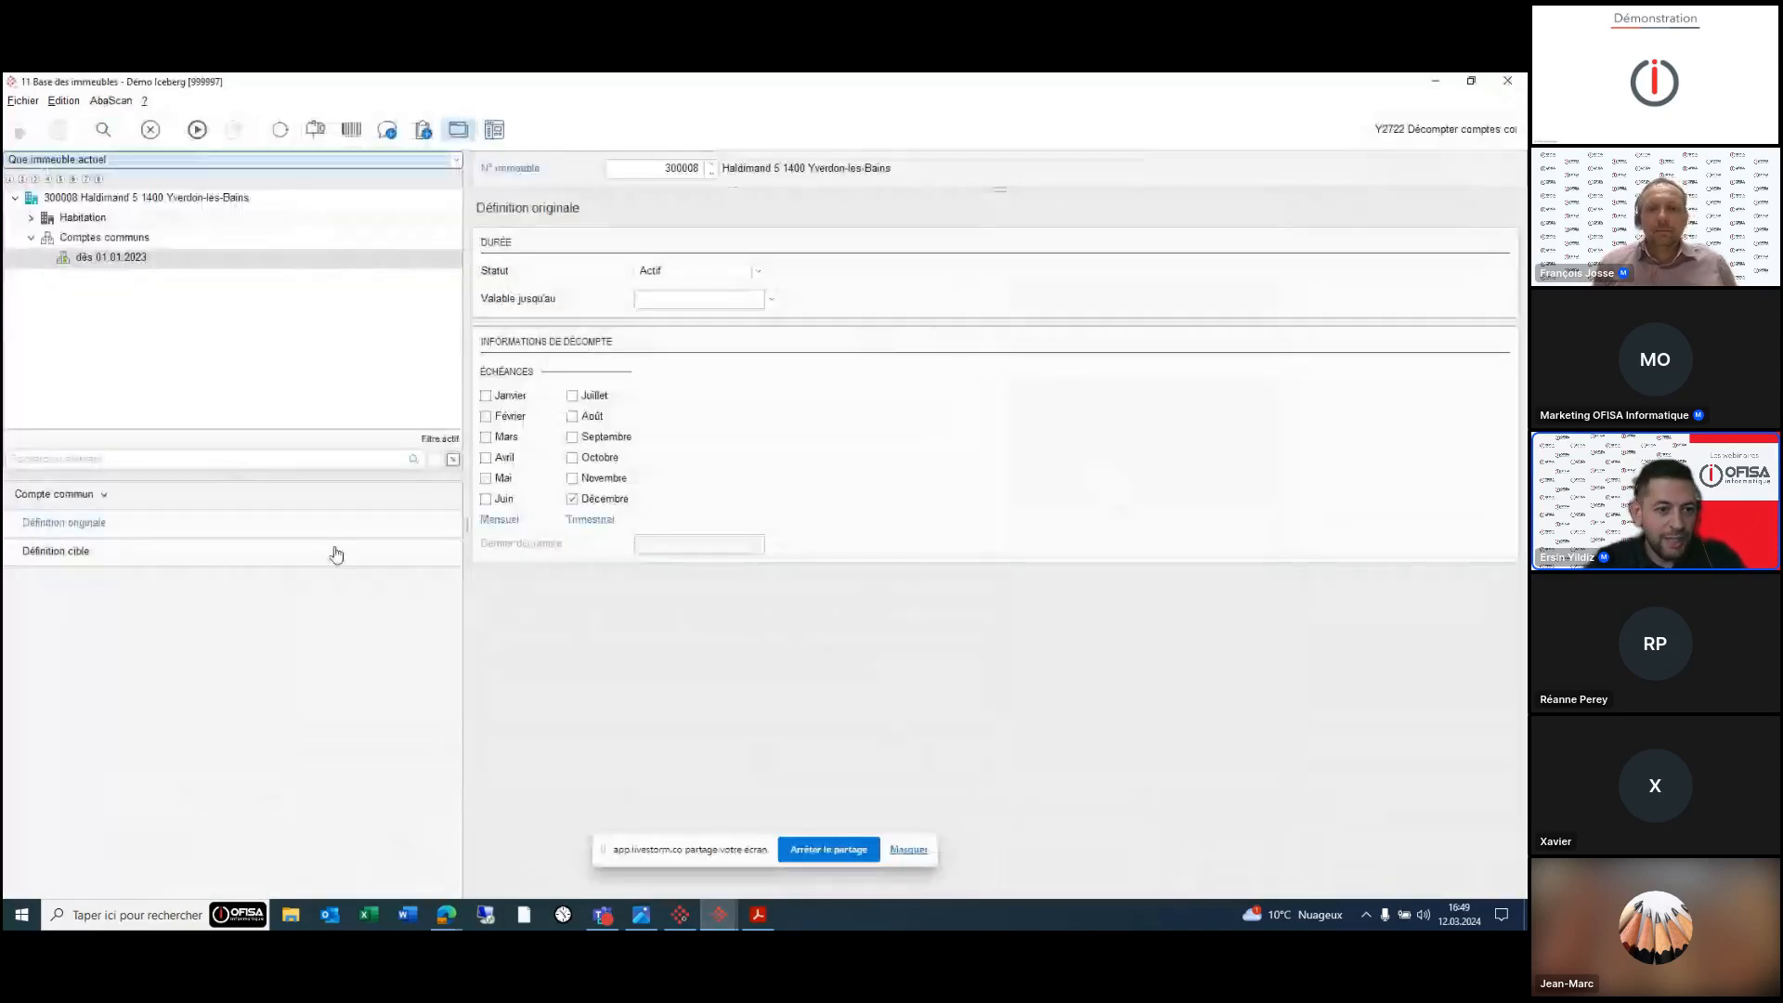
- Refresh building 300008's original common-account definition to show Dernier décompte 31.12.2023
{"action": "left_click", "coordinate": [147, 561]}
{"action": "left_click", "coordinate": [127, 526]}
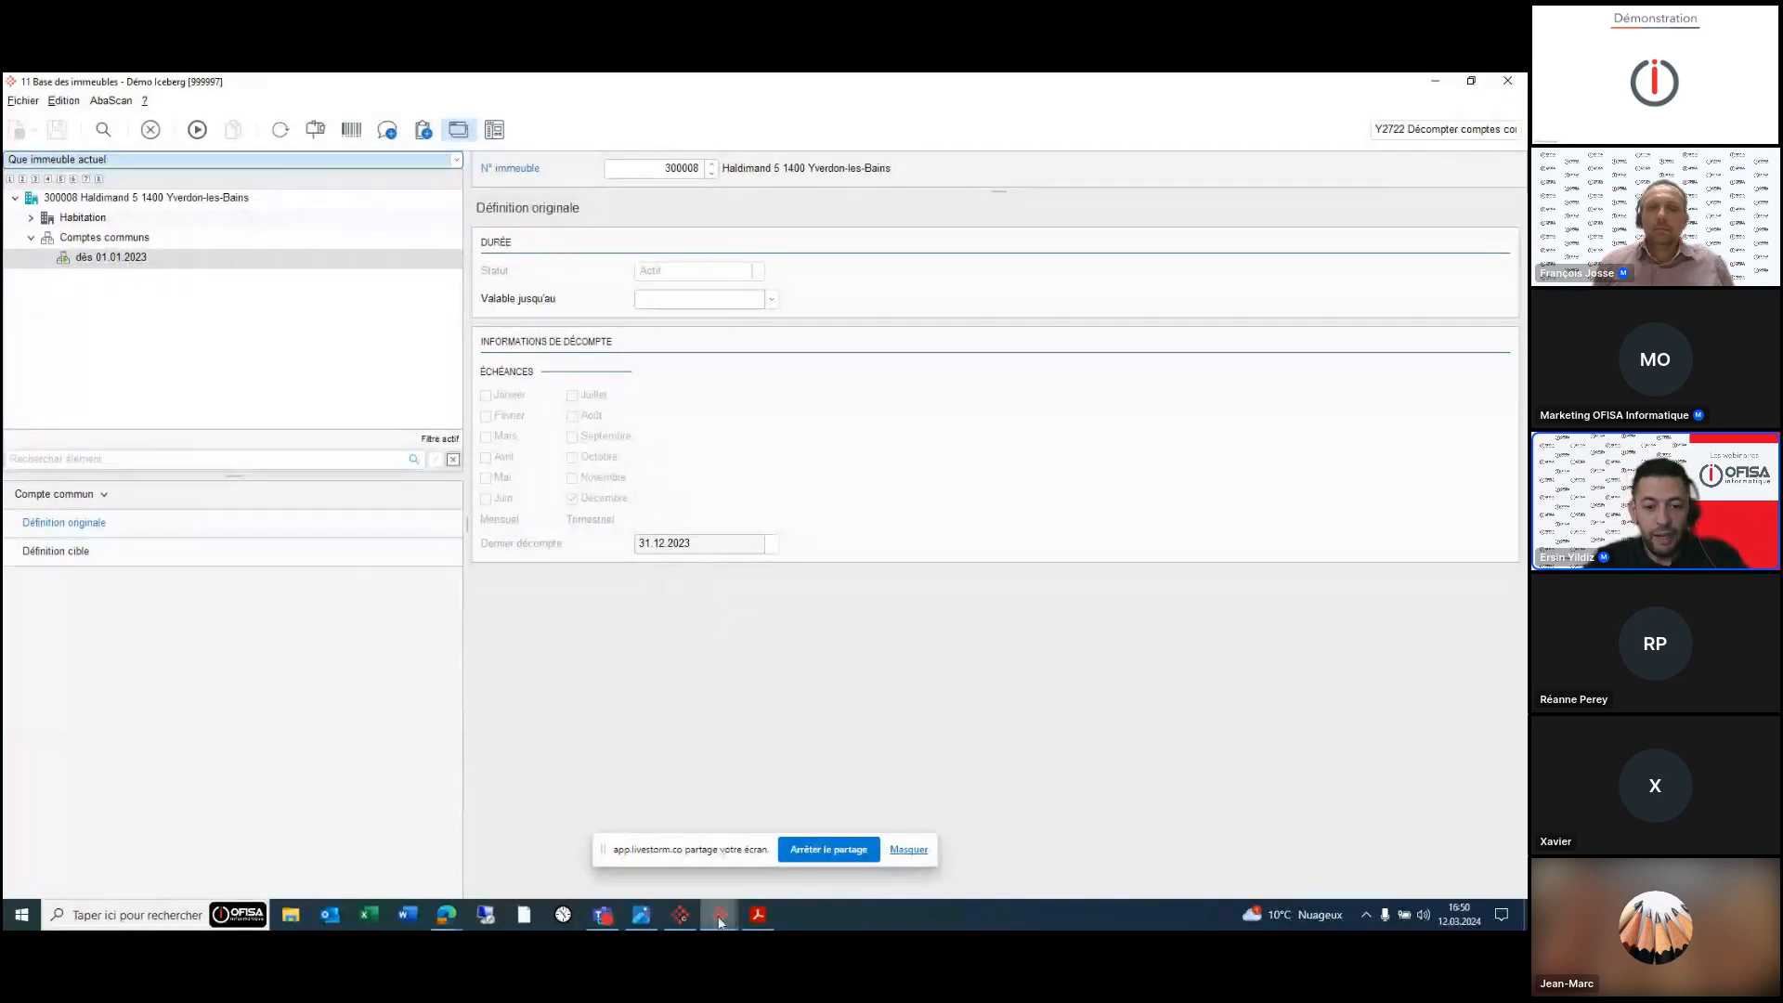
{"action": "mouse_move", "coordinate": [721, 922]}
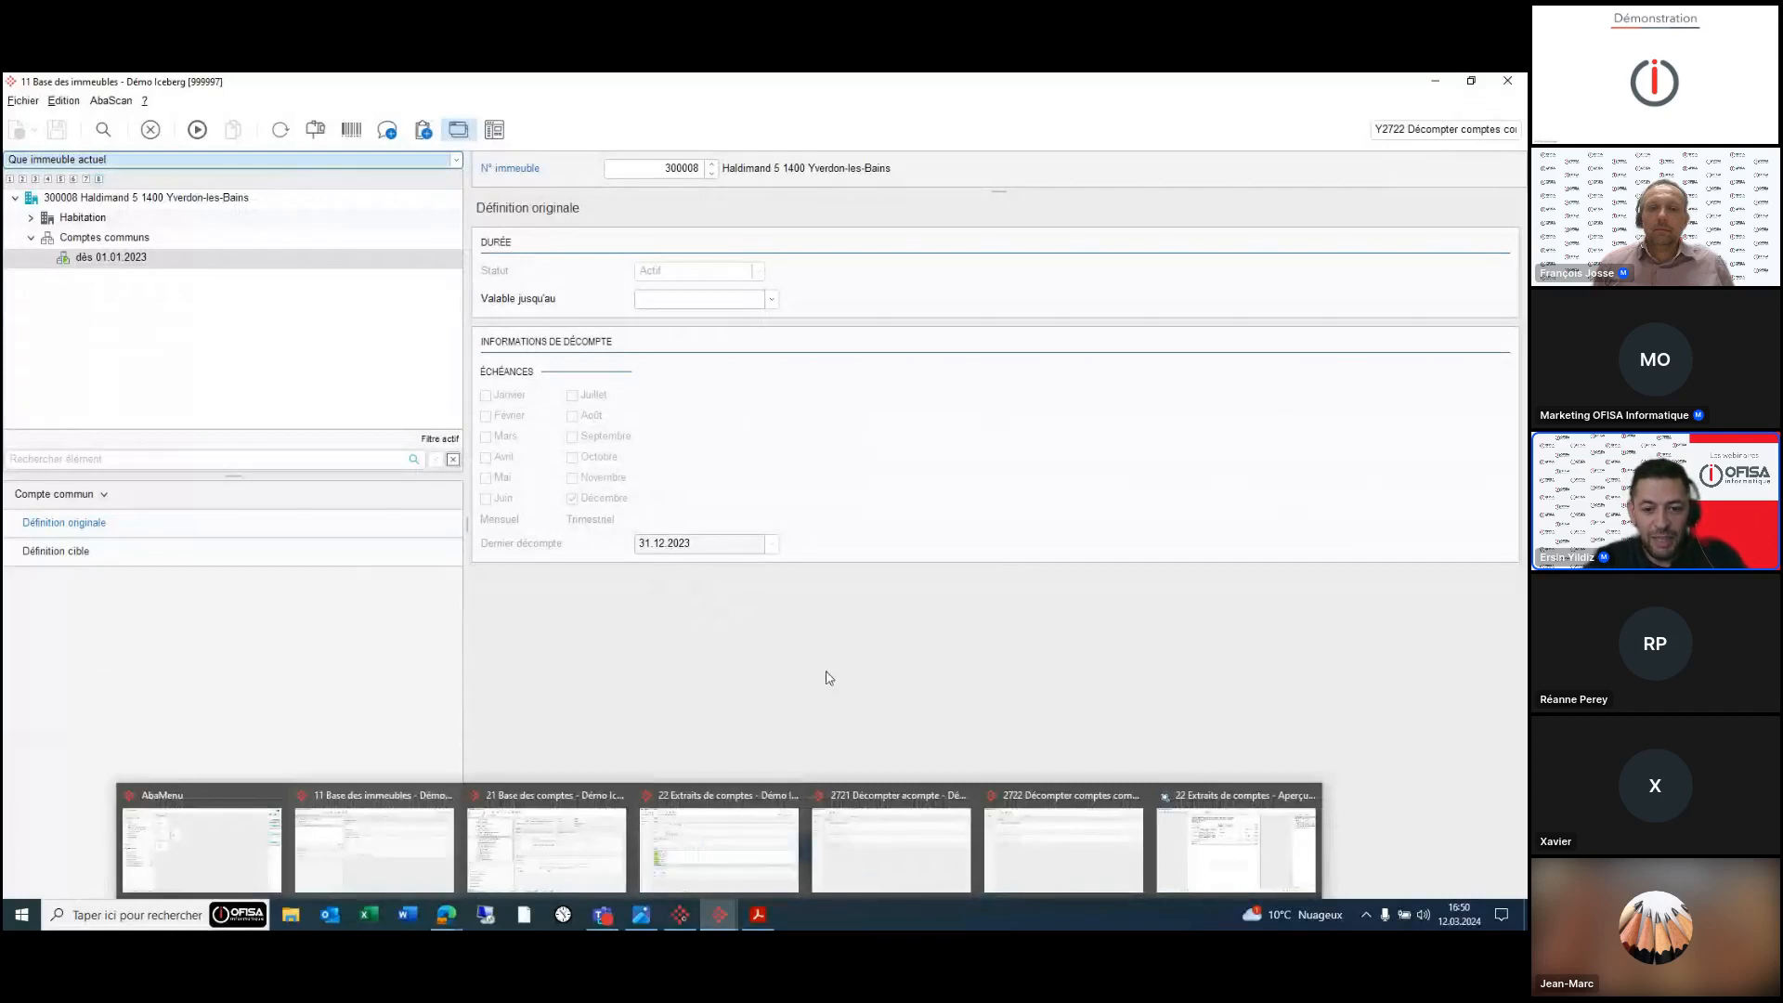